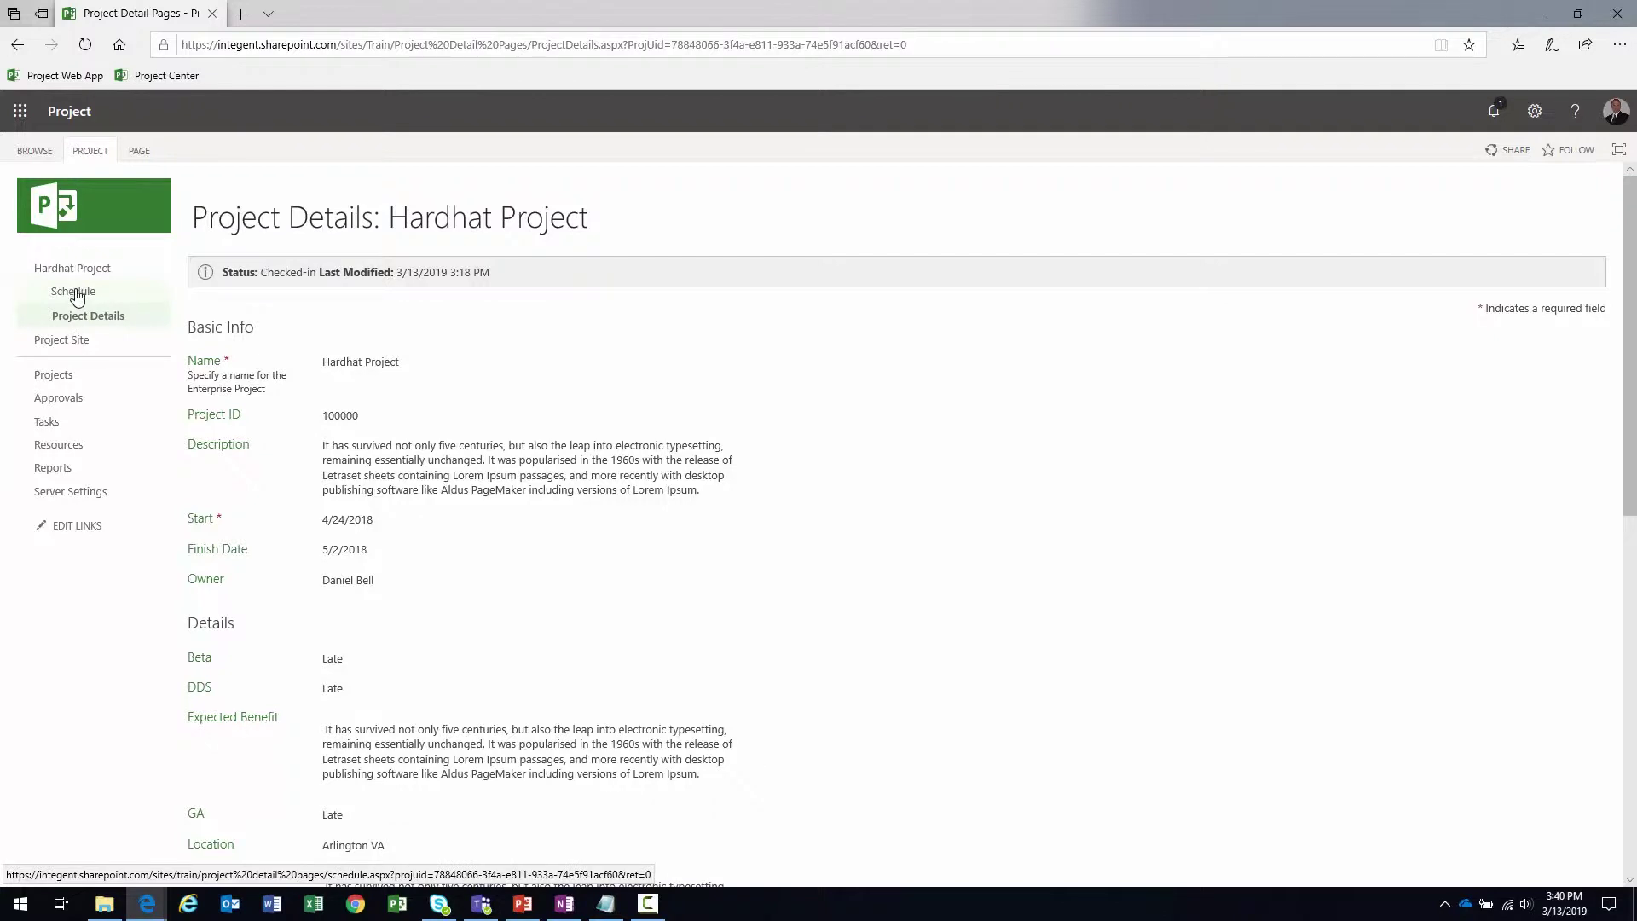
Open the Hardhat Project's Schedule page and examine the list of available views, leaving the current view selected
click(75, 293)
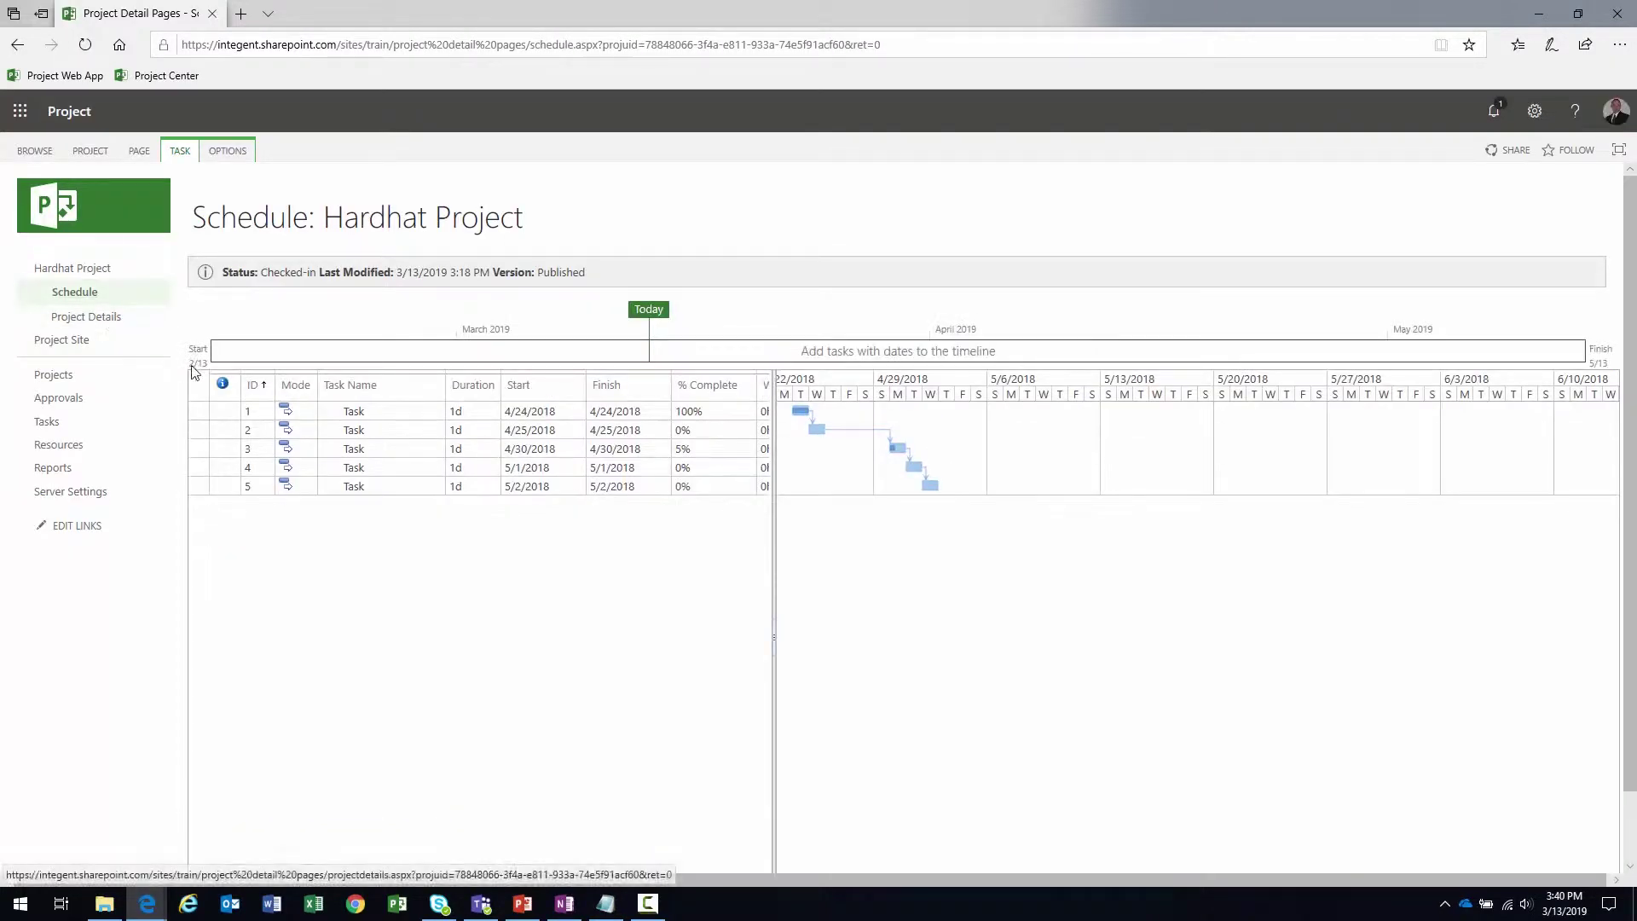
click(201, 467)
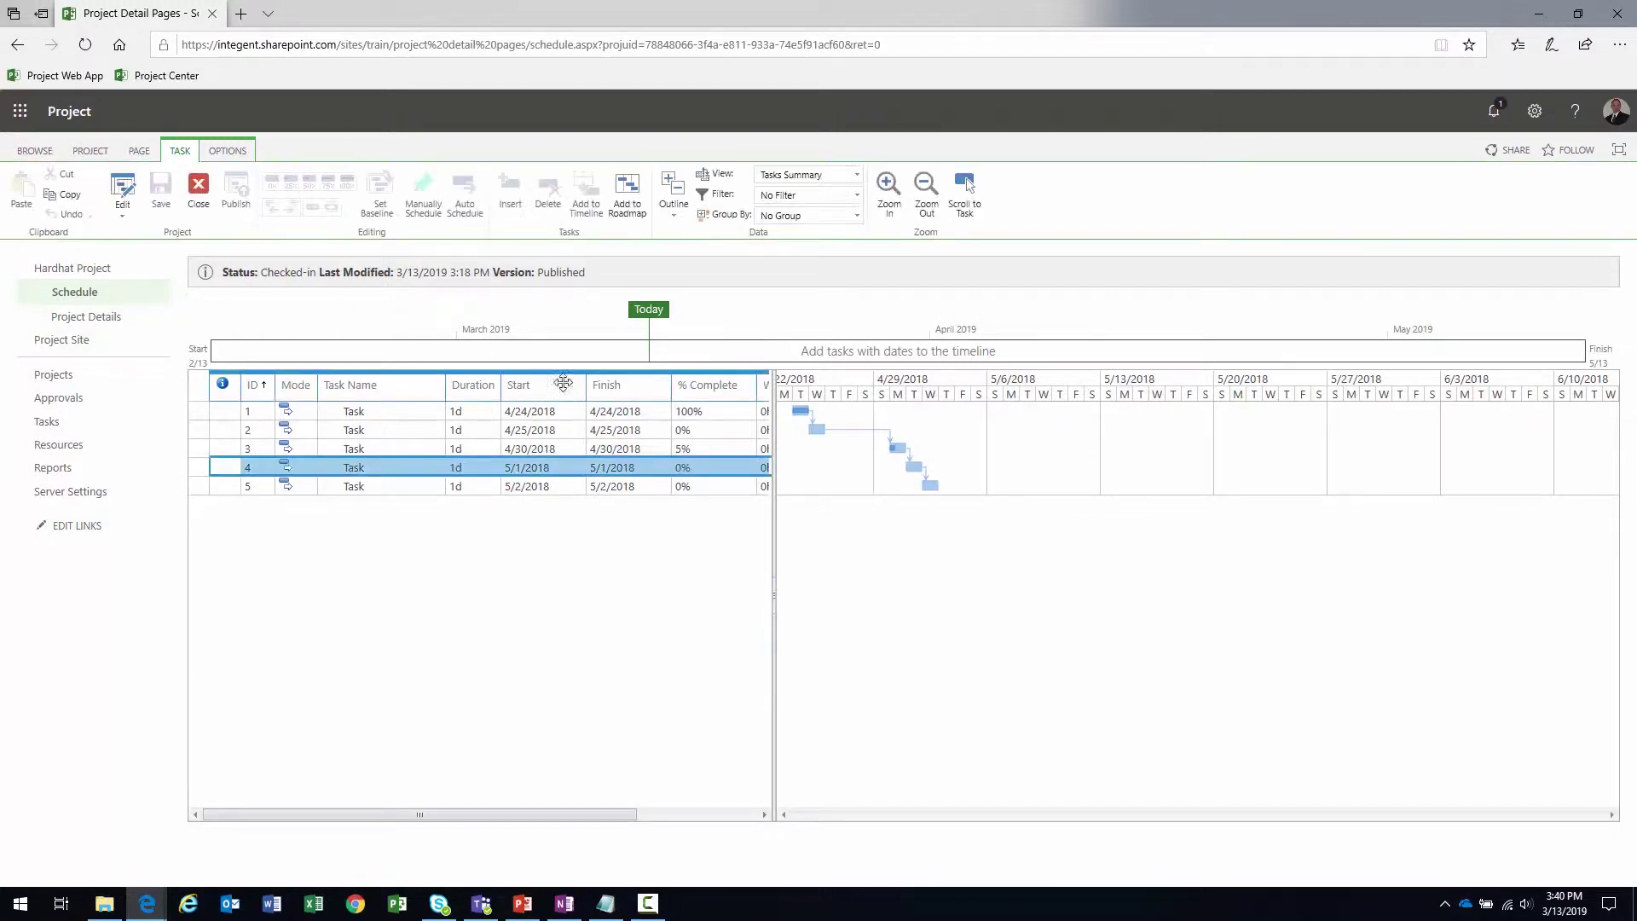
click(857, 175)
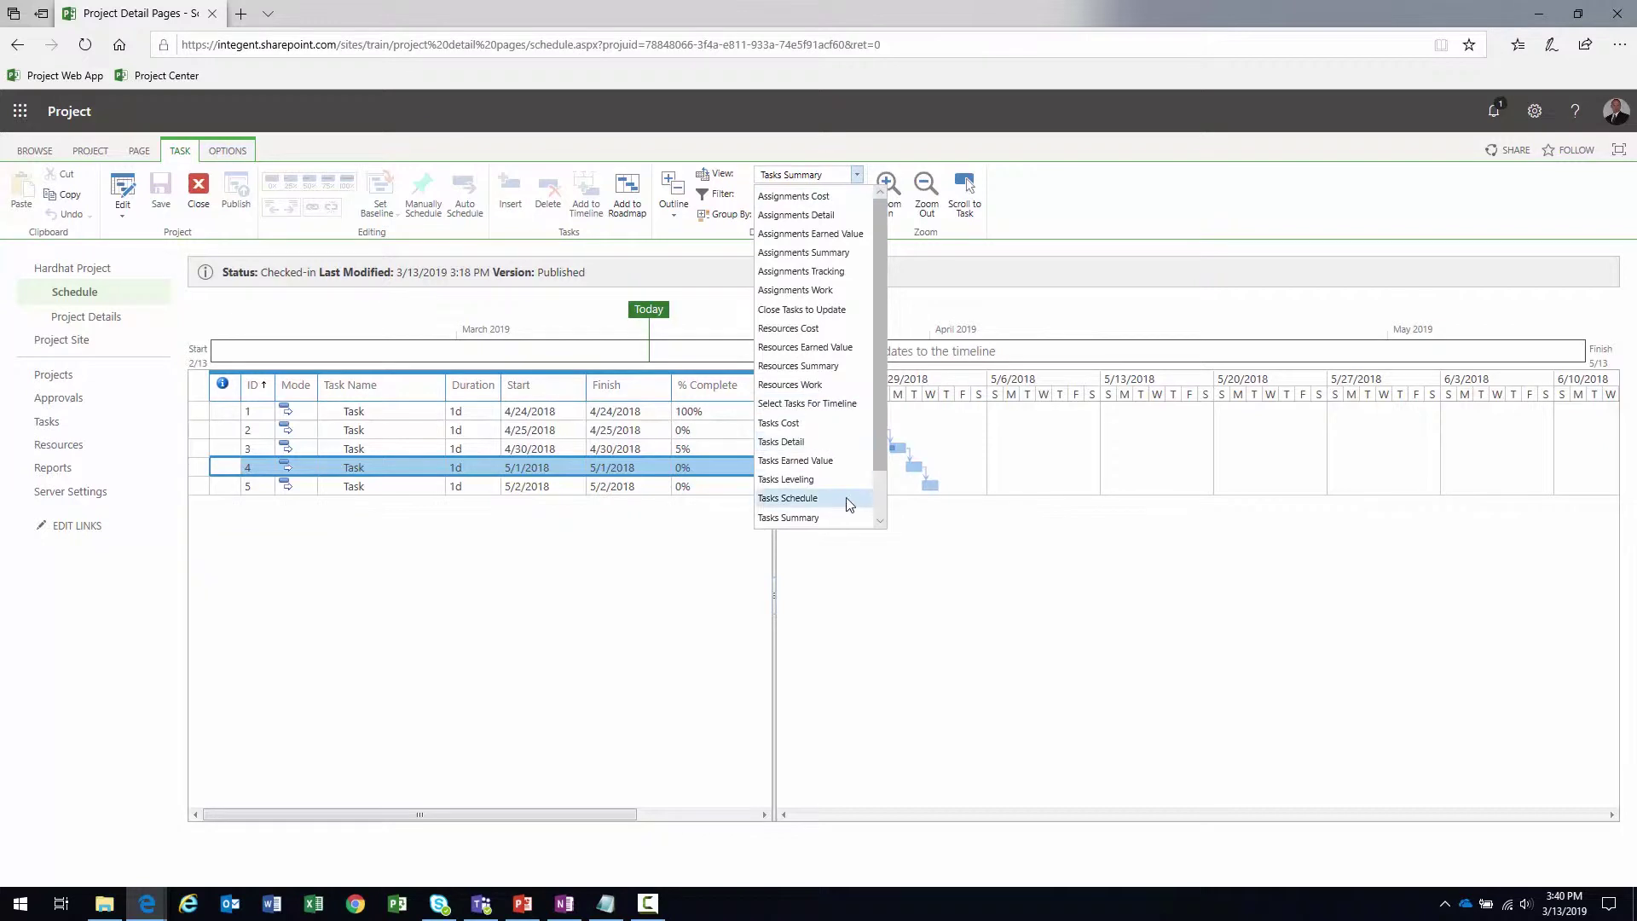
click(881, 508)
scroll(818, 392, up, 2)
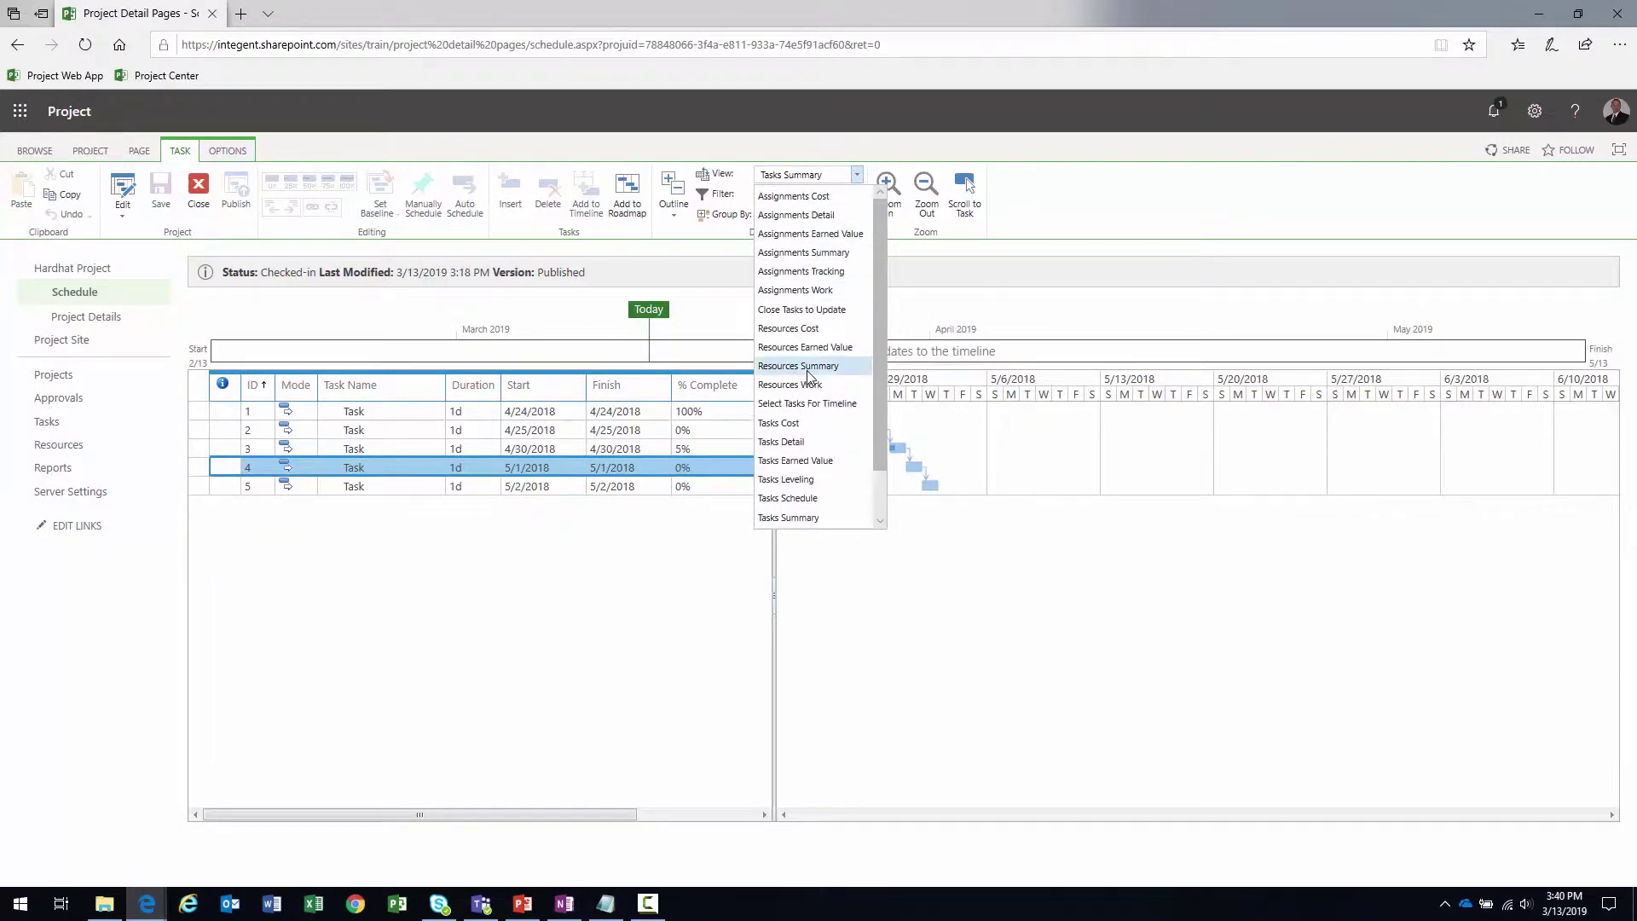
click(470, 601)
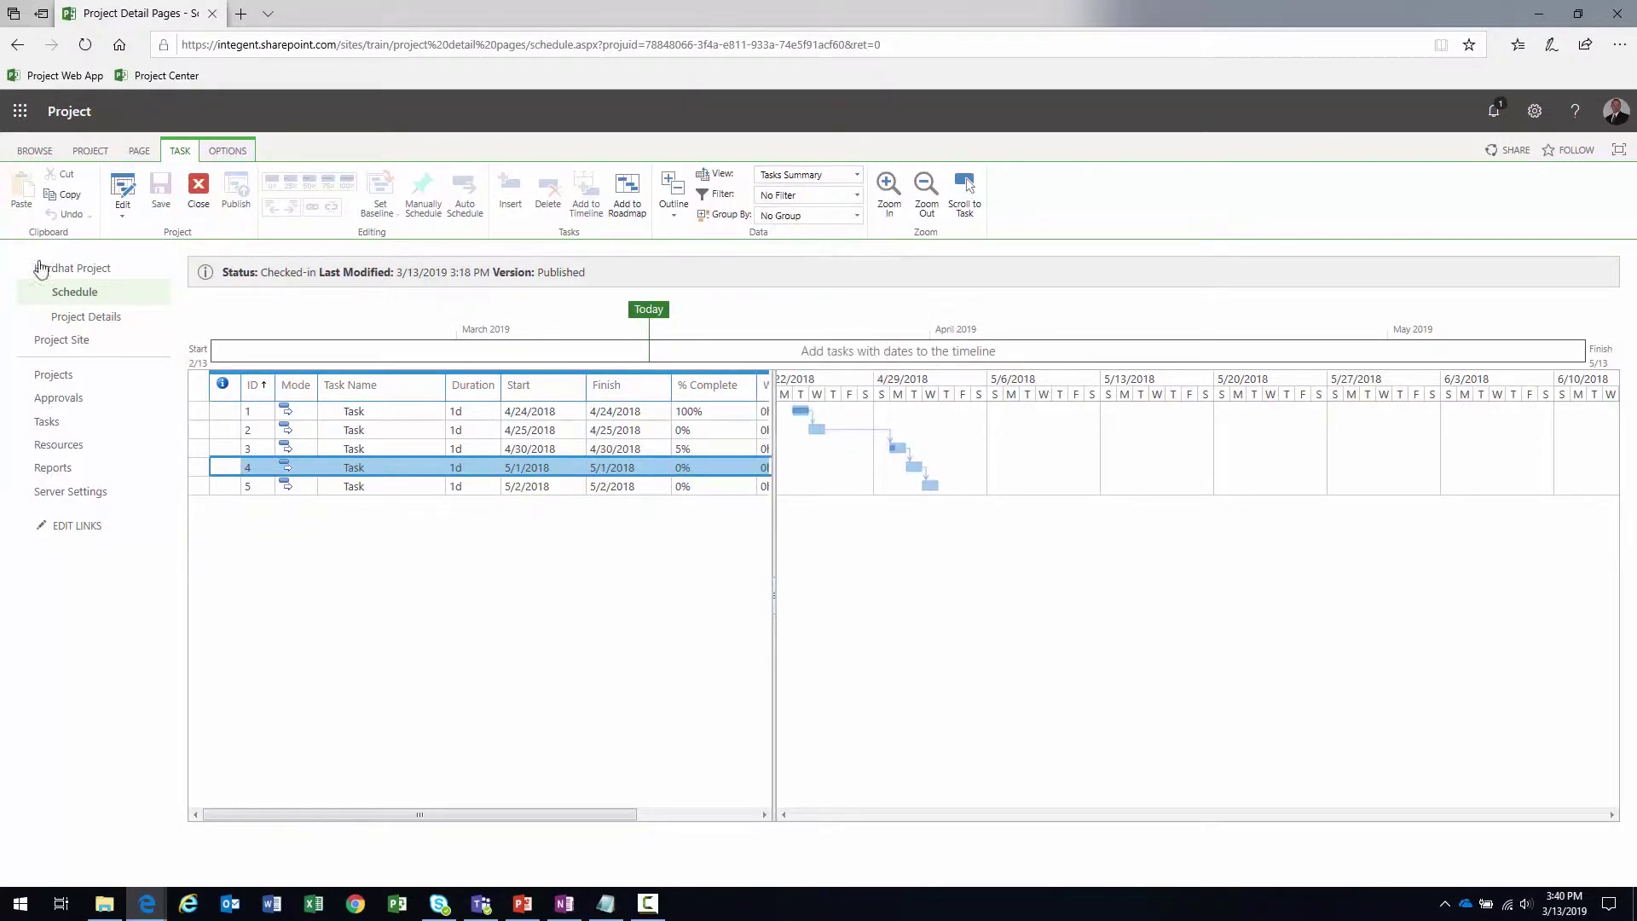
Open the Hardhat Project's Project Details page and examine the name, project ID, description and start fields under Basic Info
click(84, 318)
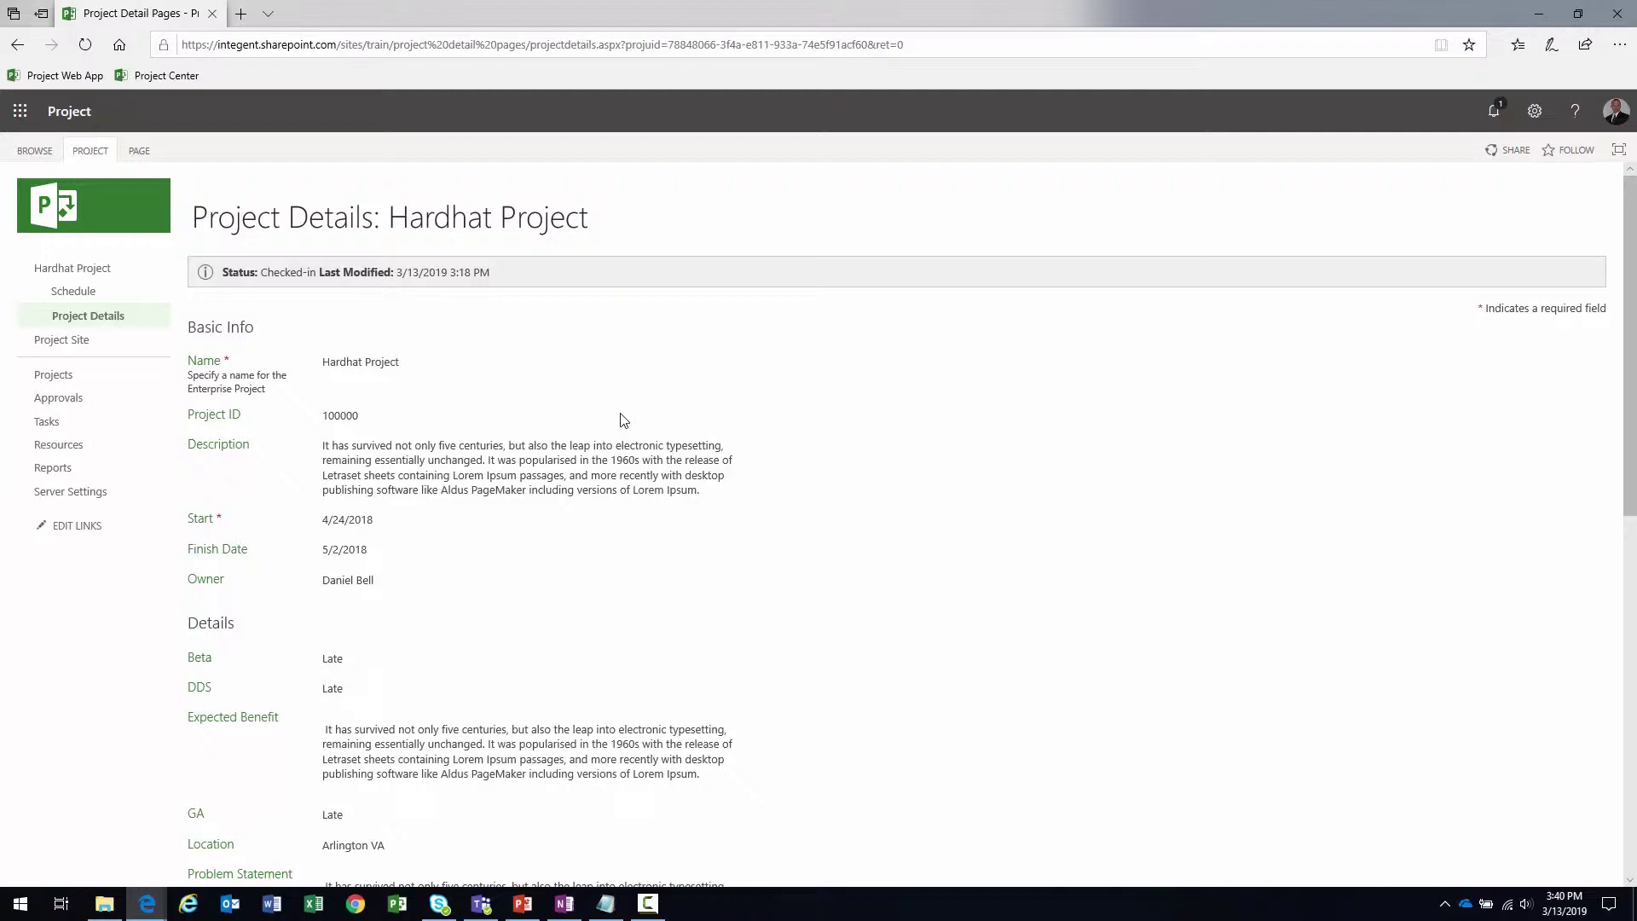
double_click(197, 361)
drag(188, 414, 249, 444)
click(202, 519)
drag(202, 519, 446, 522)
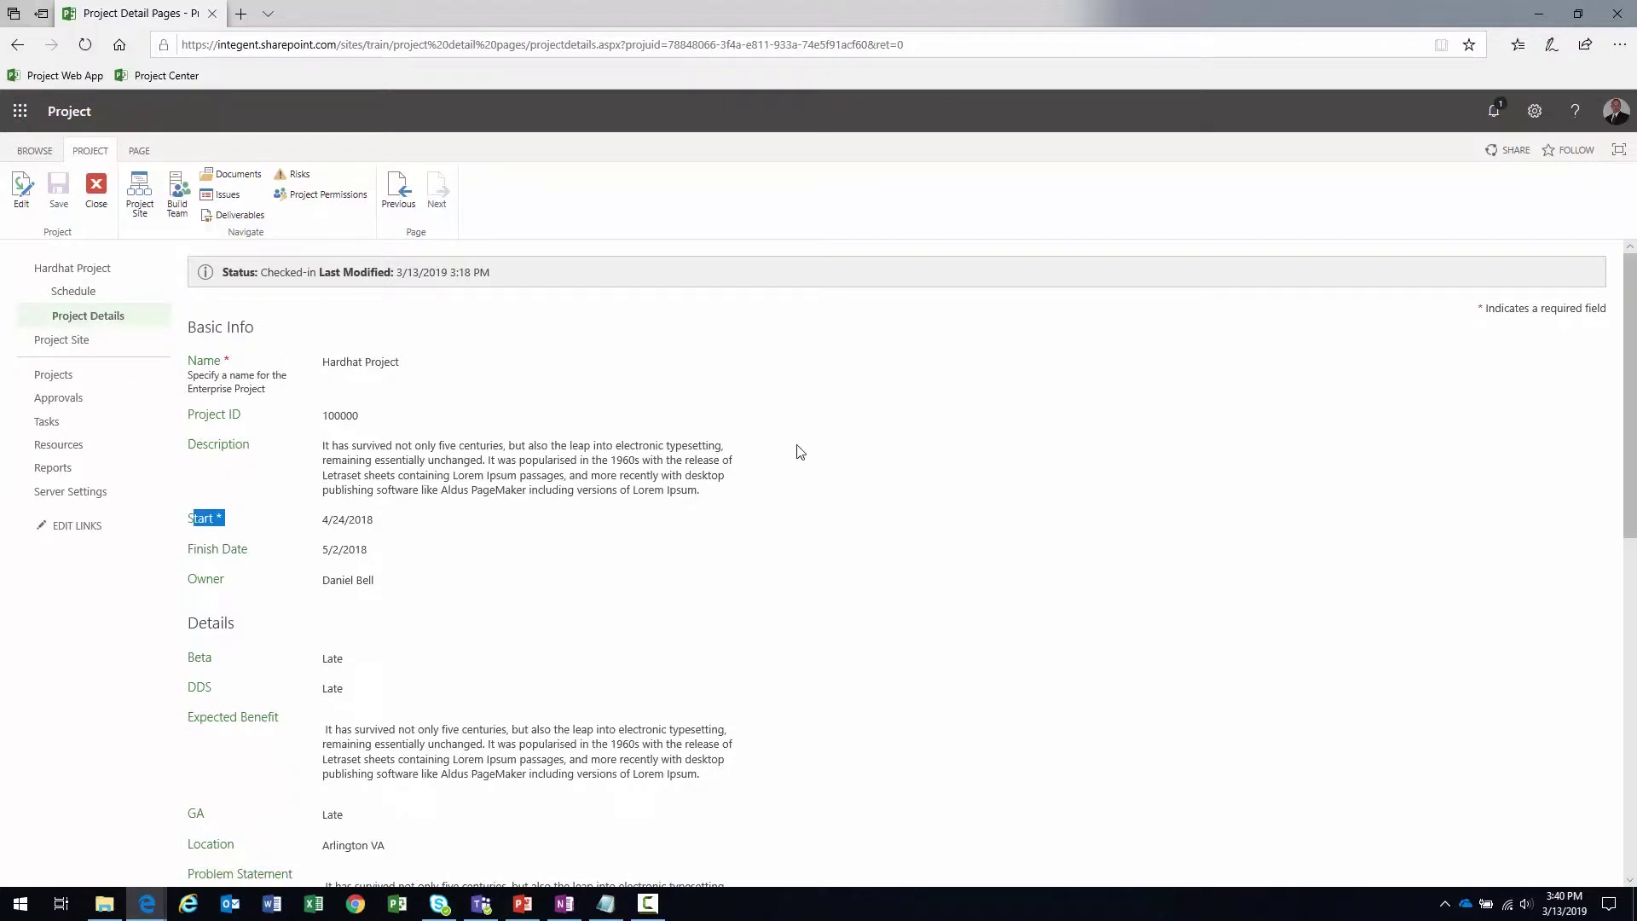
Examine the Expected Benefit and Problem Statement fields in the Details section
scroll(800, 452, down, 3)
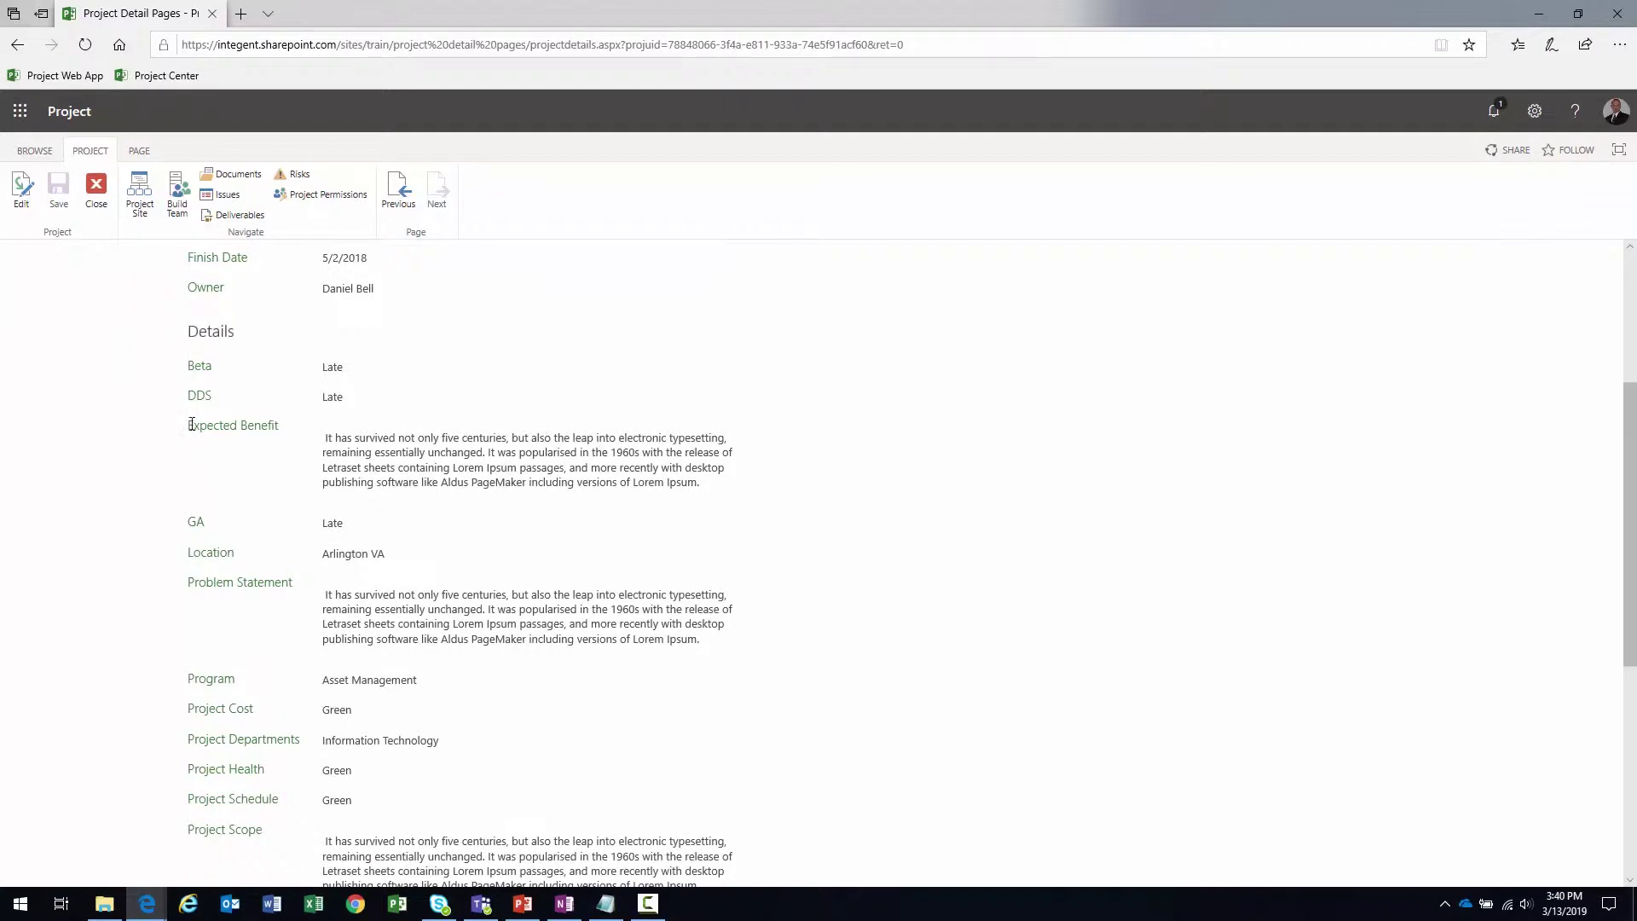
drag(190, 424, 286, 431)
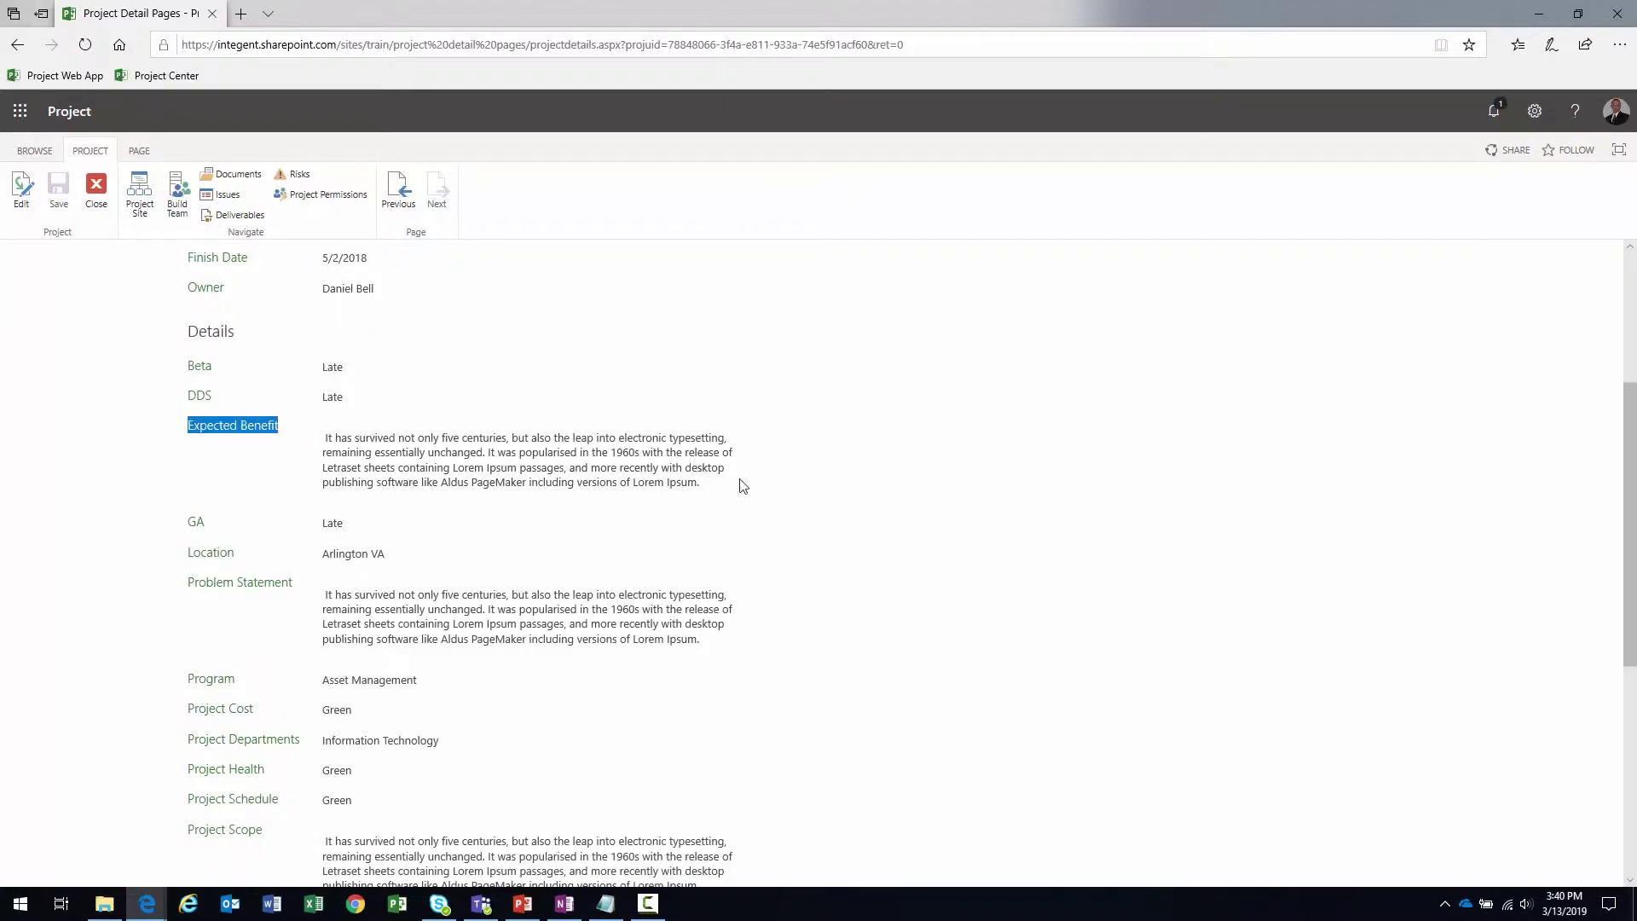
drag(720, 486, 322, 437)
click(379, 450)
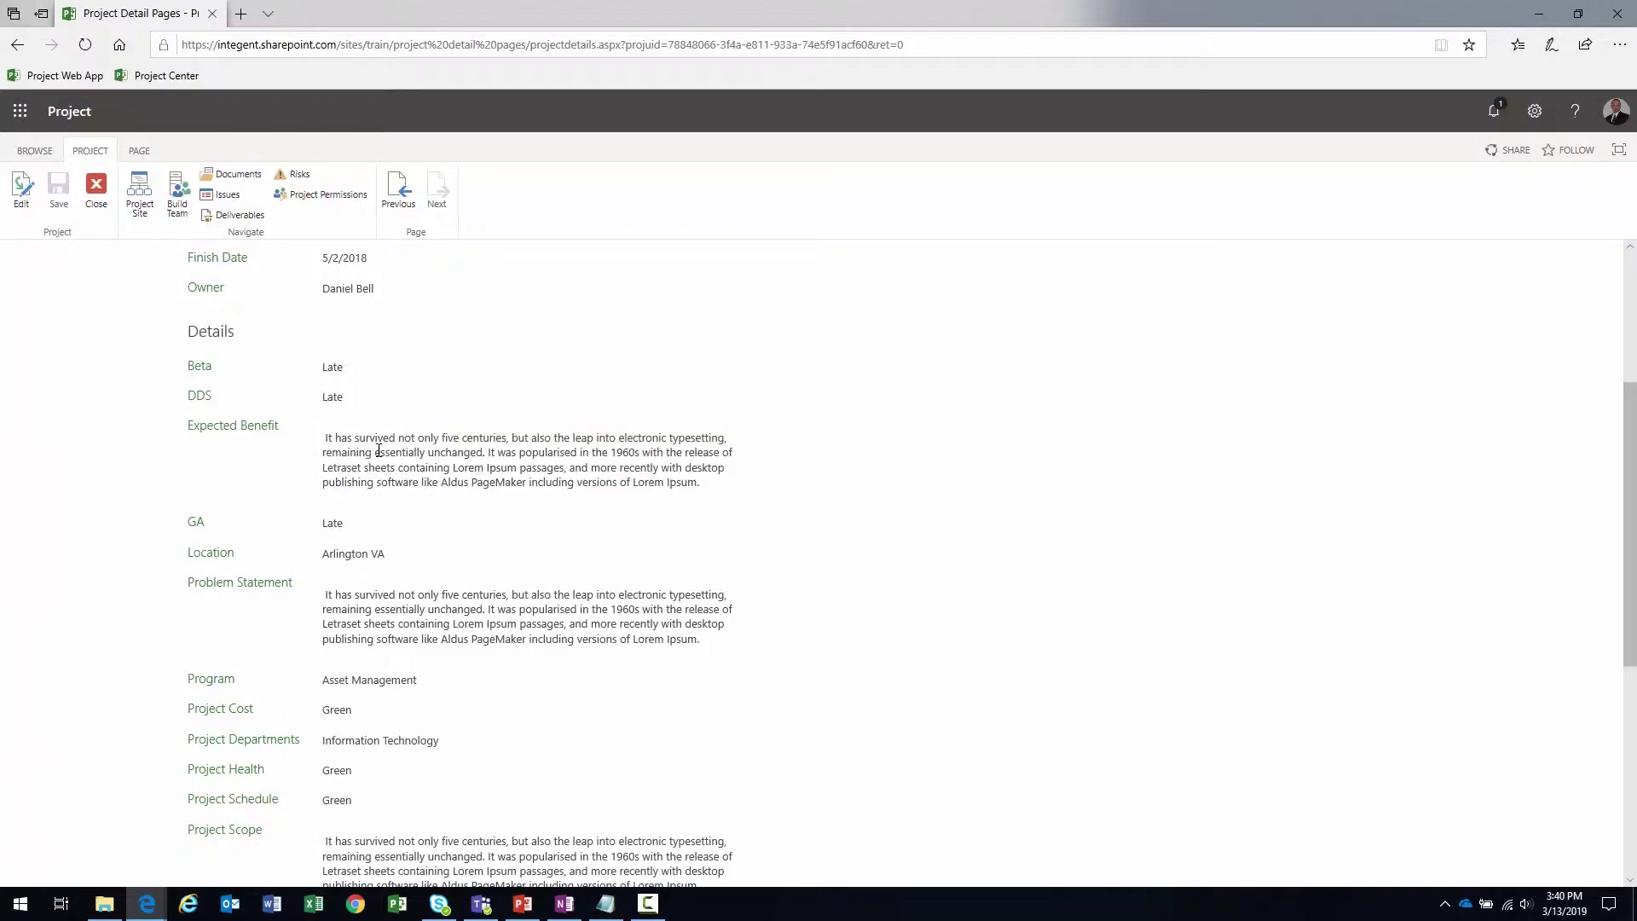
drag(321, 554, 706, 641)
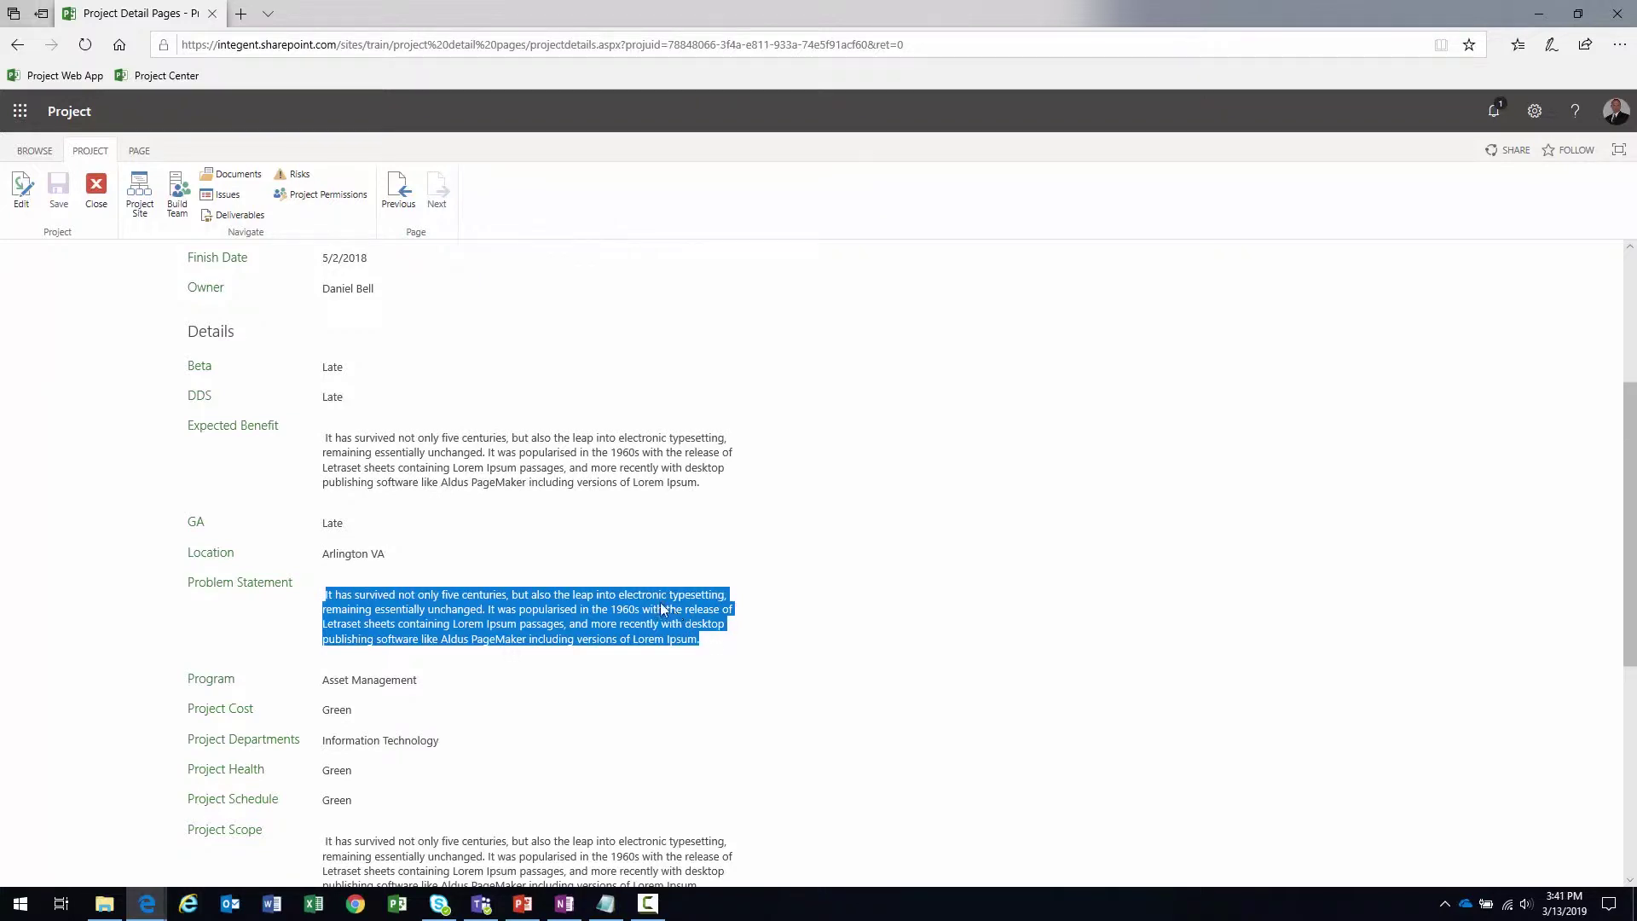
Compare the Basic Info section with the Details section to see how the page's fields are laid out
scroll(558, 560, up, 4)
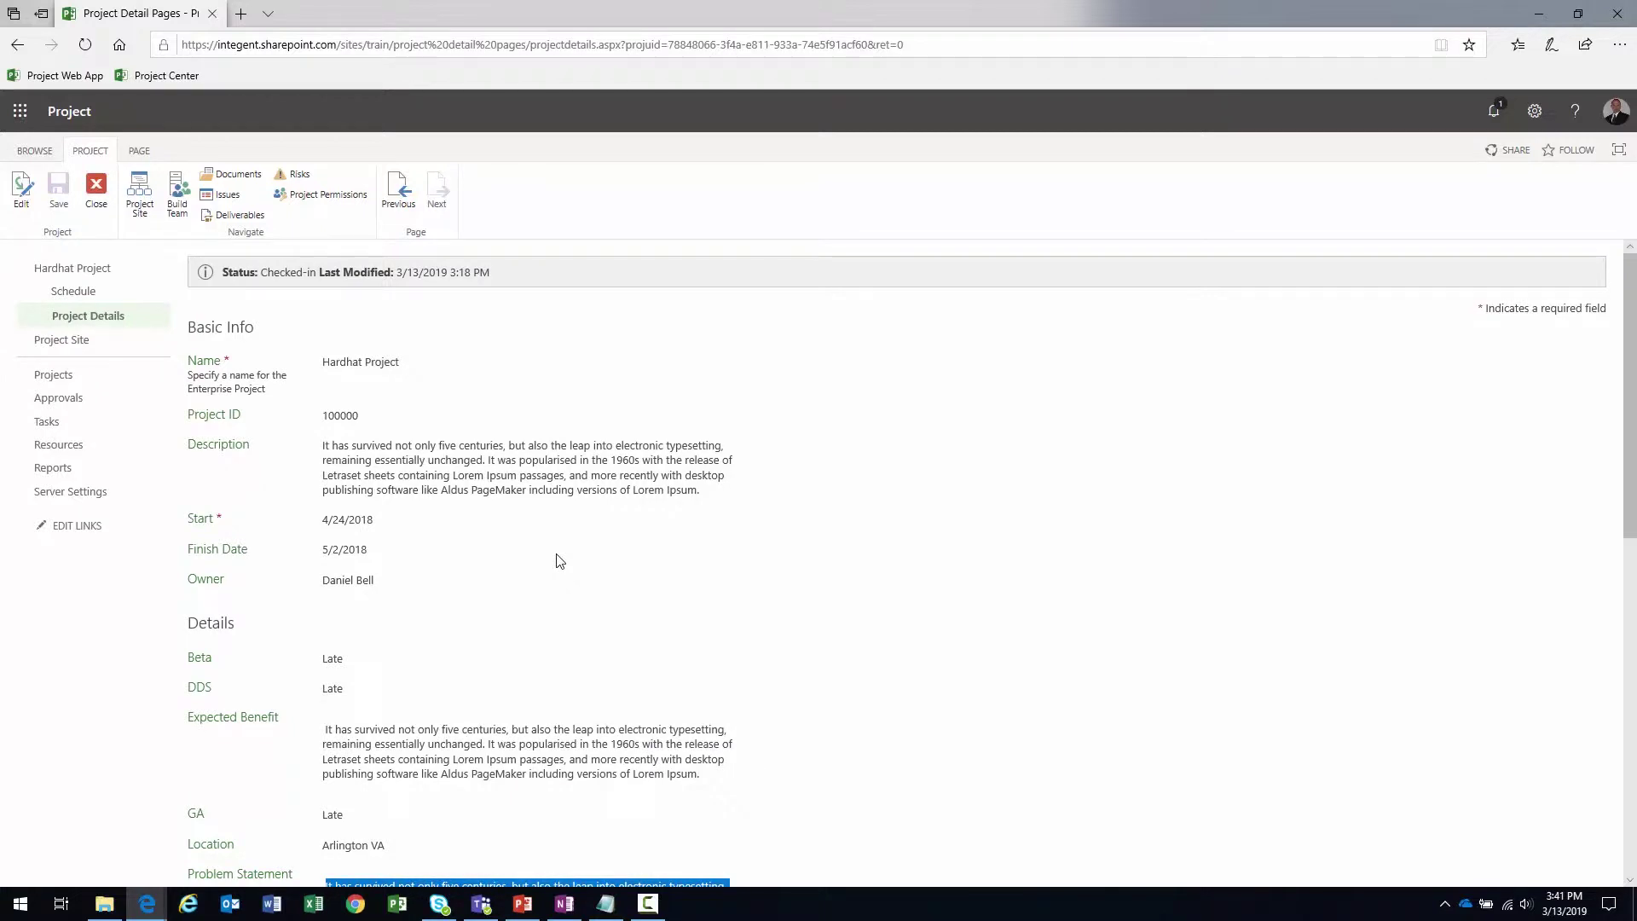
scroll(558, 561, down, 2)
click(559, 560)
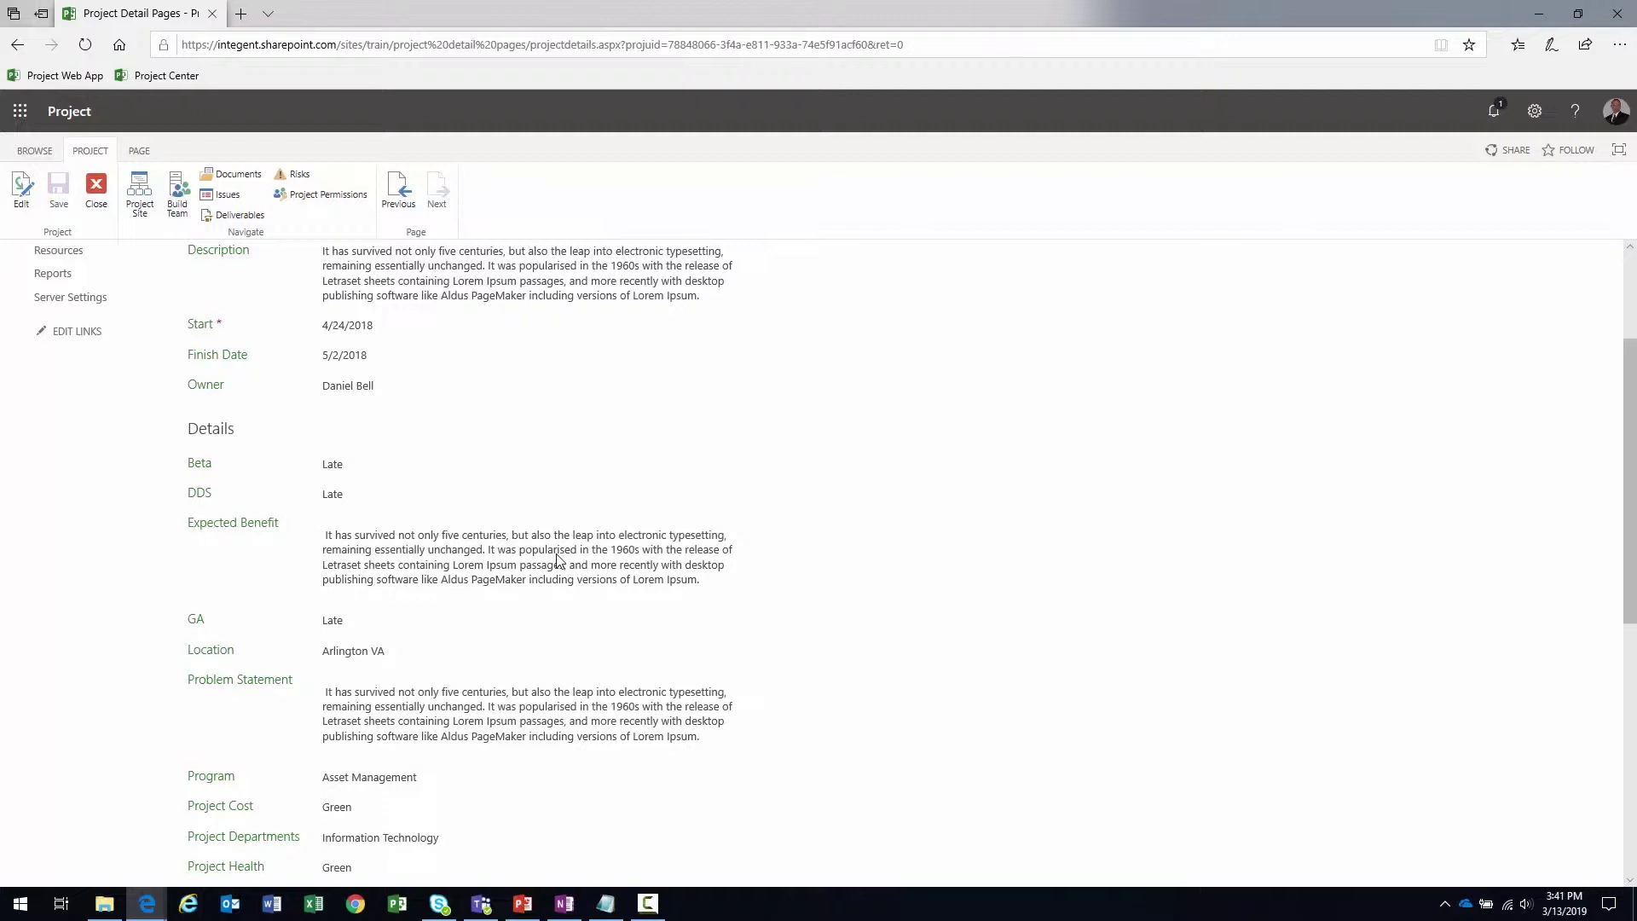
scroll(363, 504, up, 2)
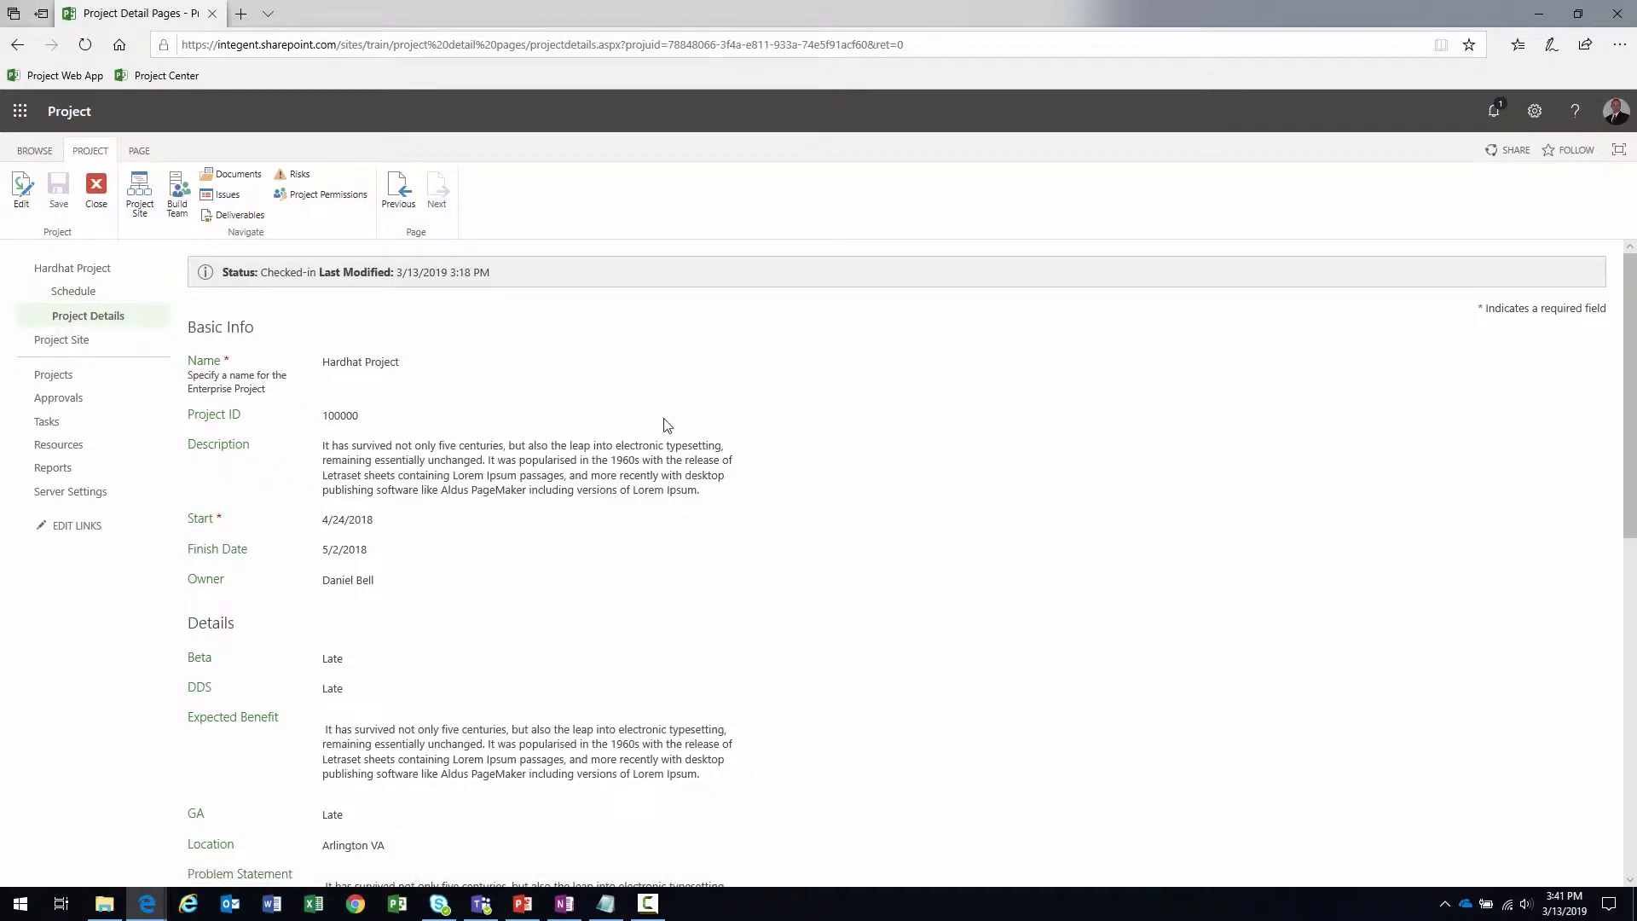
scroll(667, 425, down, 1)
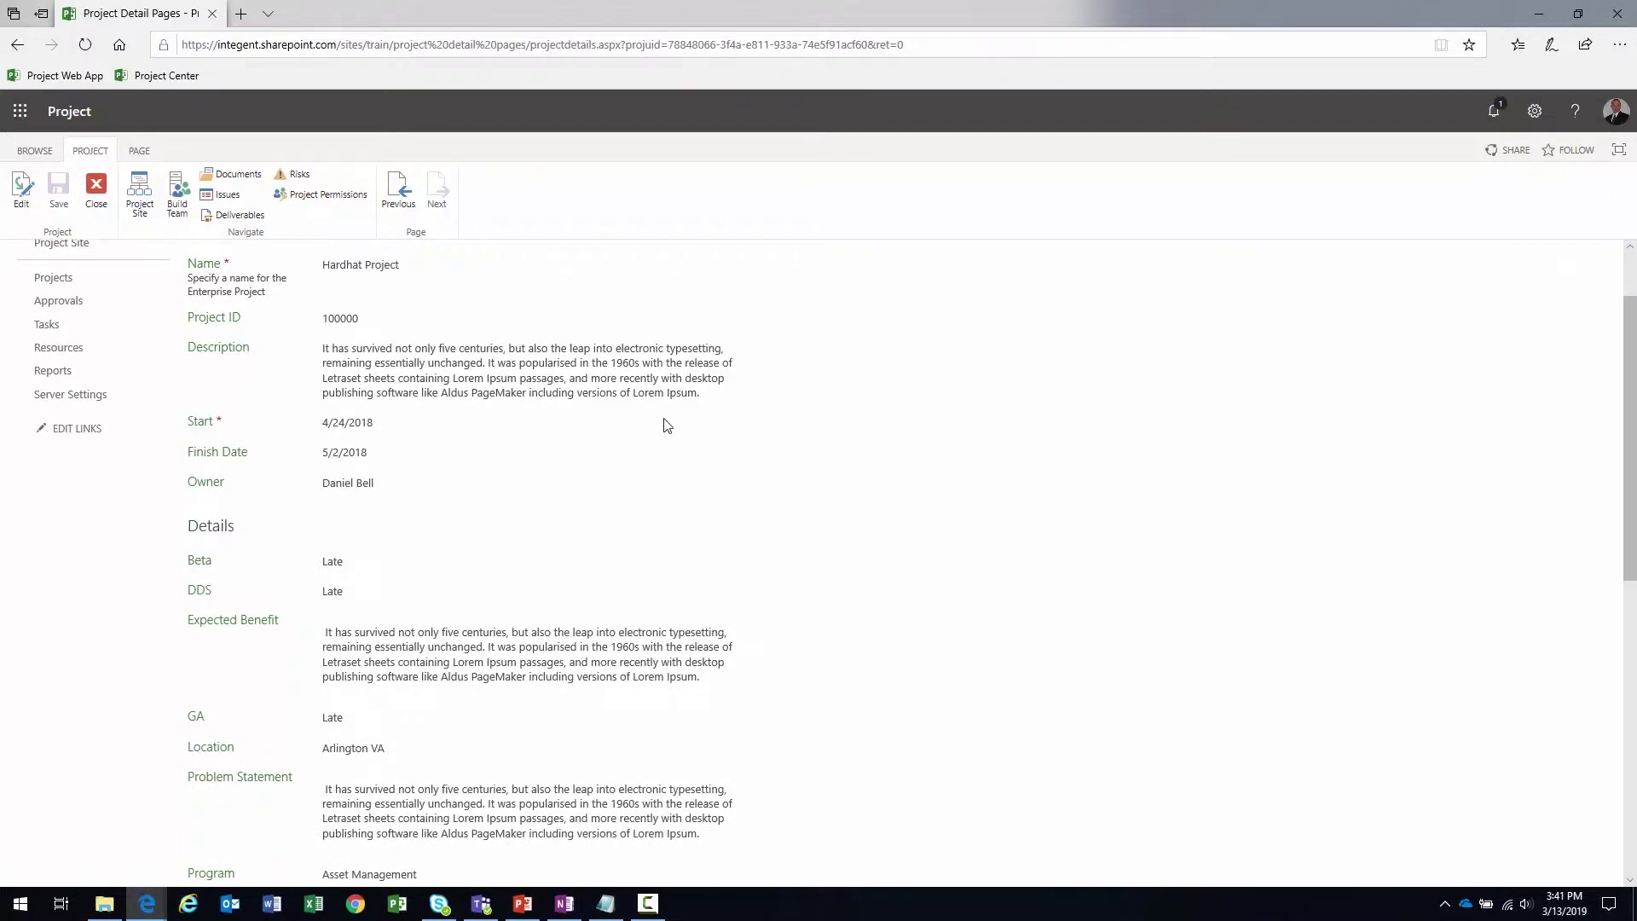
scroll(667, 424, down, 2)
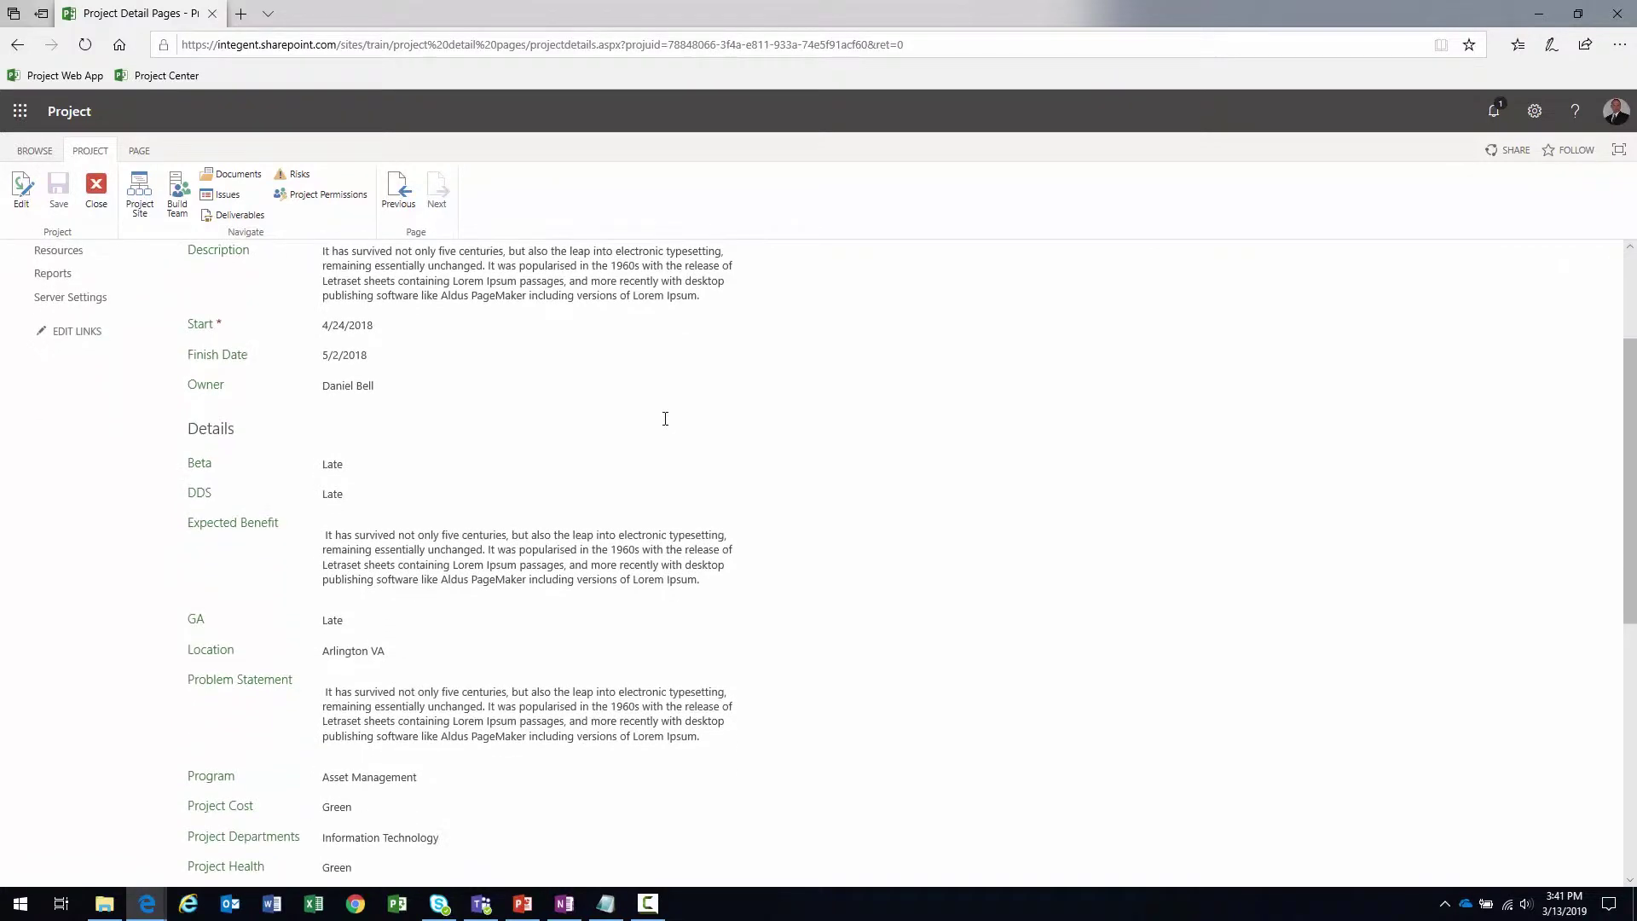
scroll(665, 419, up, 1)
scroll(665, 418, up, 2)
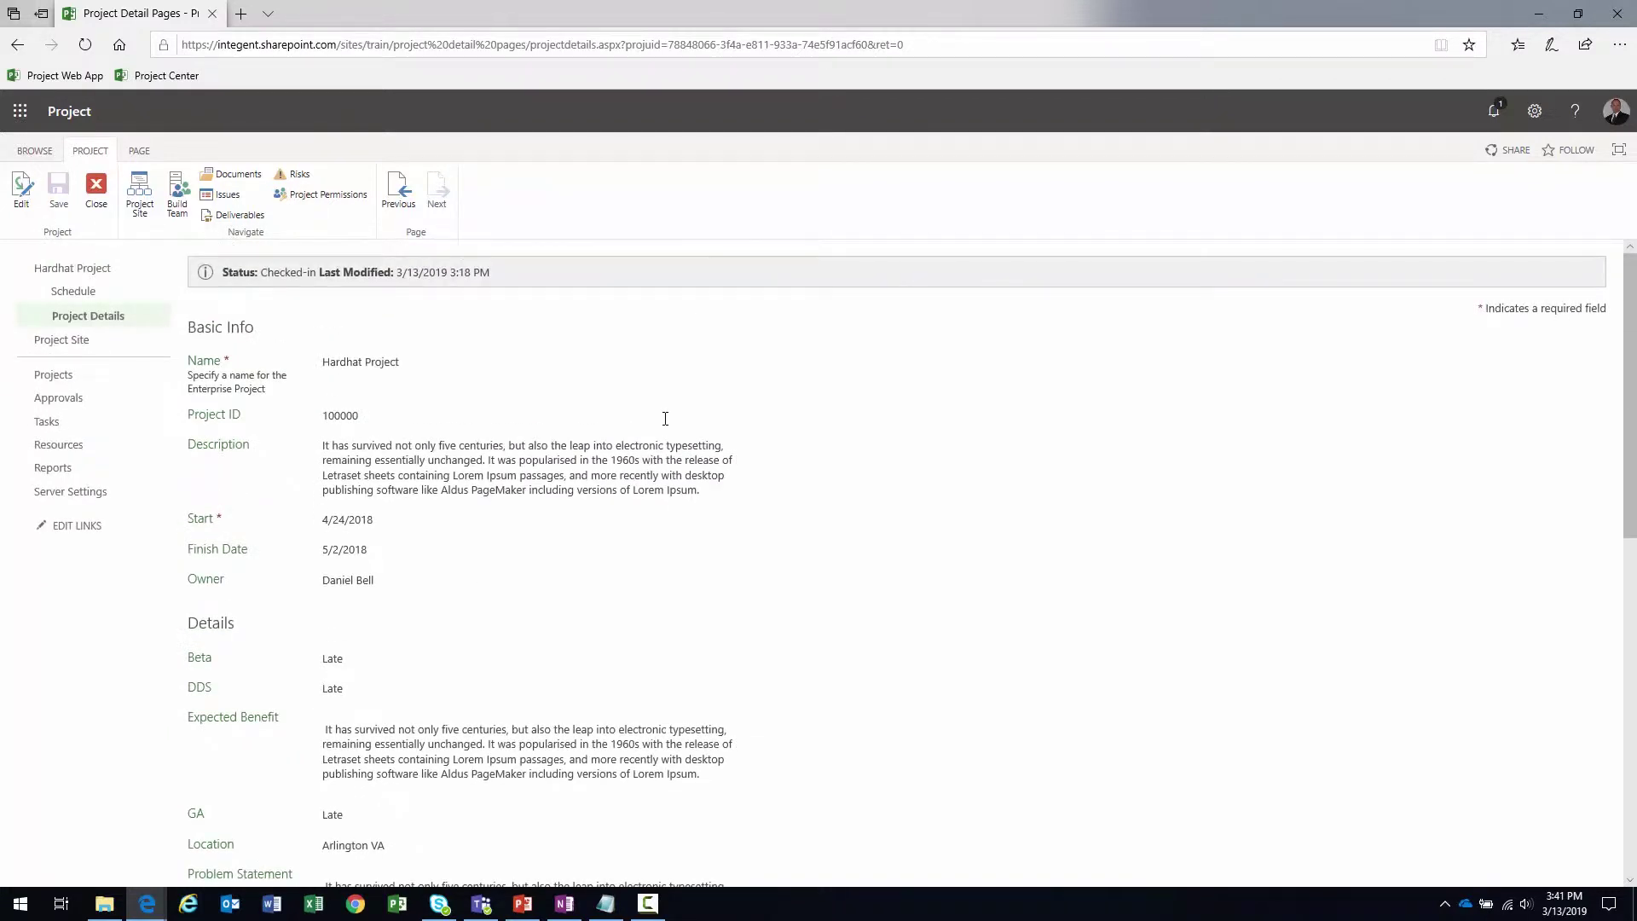
scroll(665, 419, down, 3)
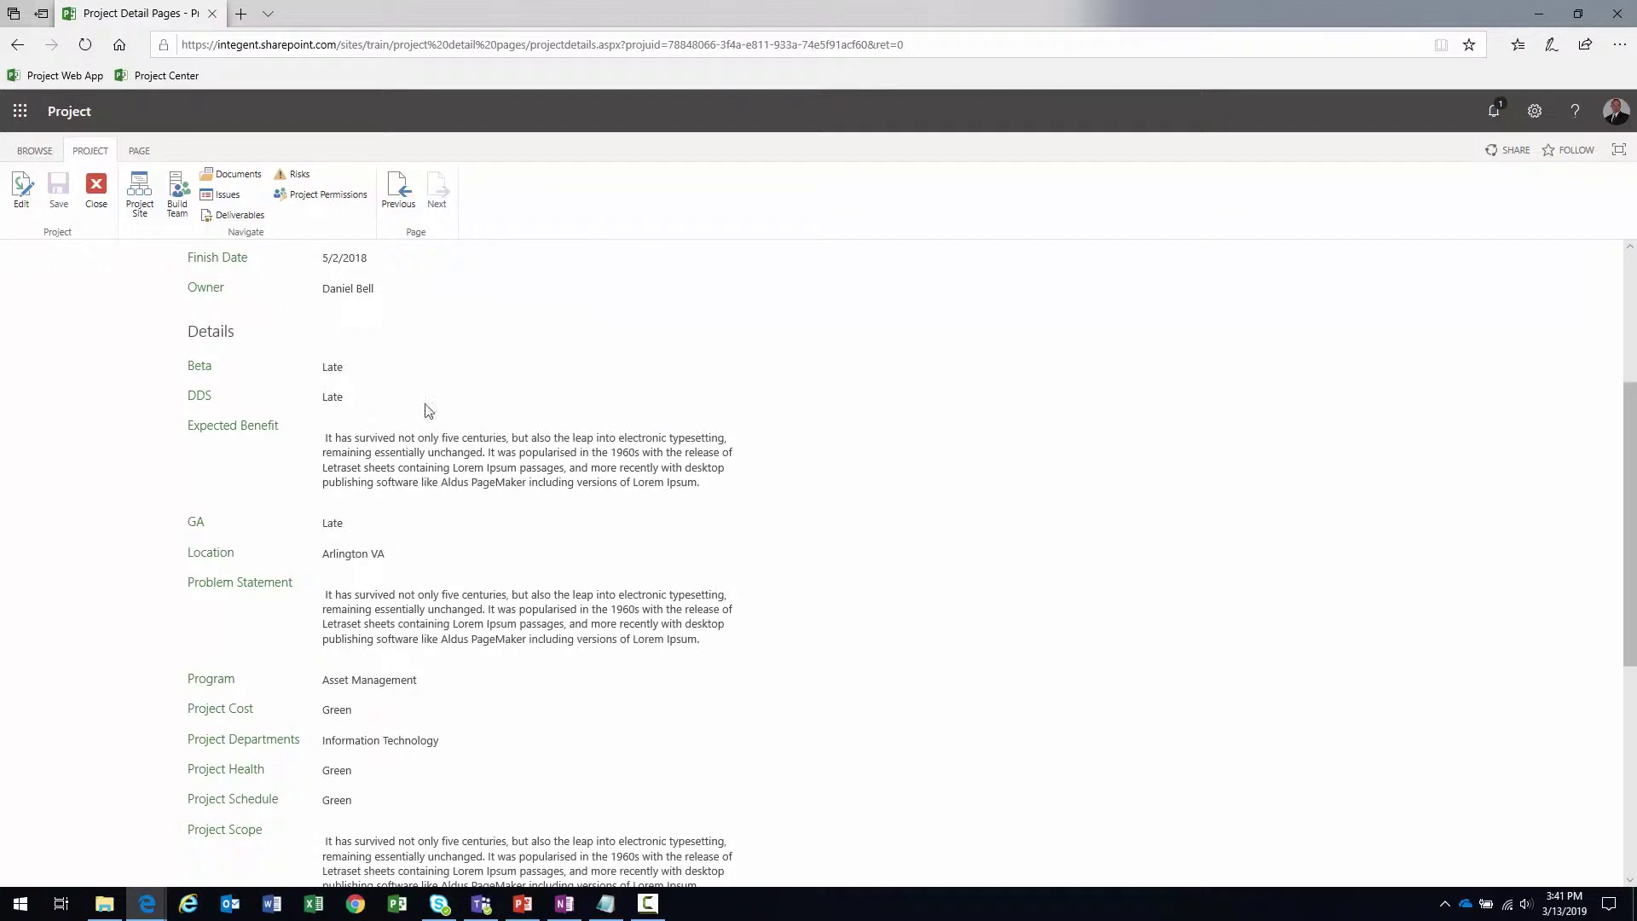
Read through the Details section from its heading down to the Status Update field and its text
drag(190, 328, 245, 339)
scroll(238, 362, down, 1)
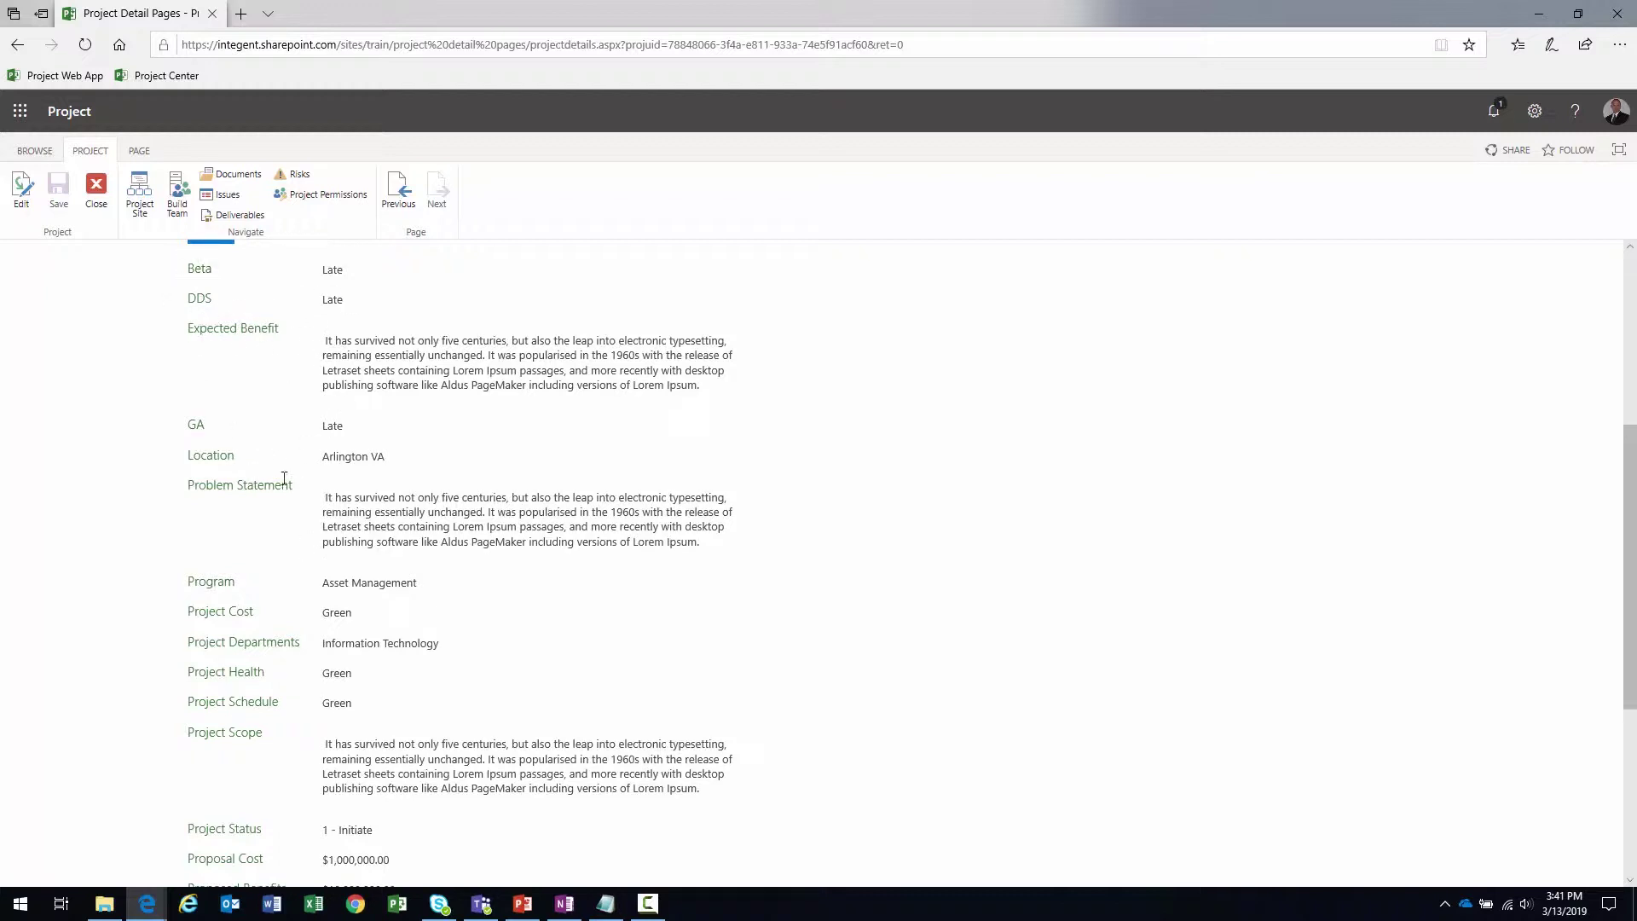
scroll(283, 468, down, 2)
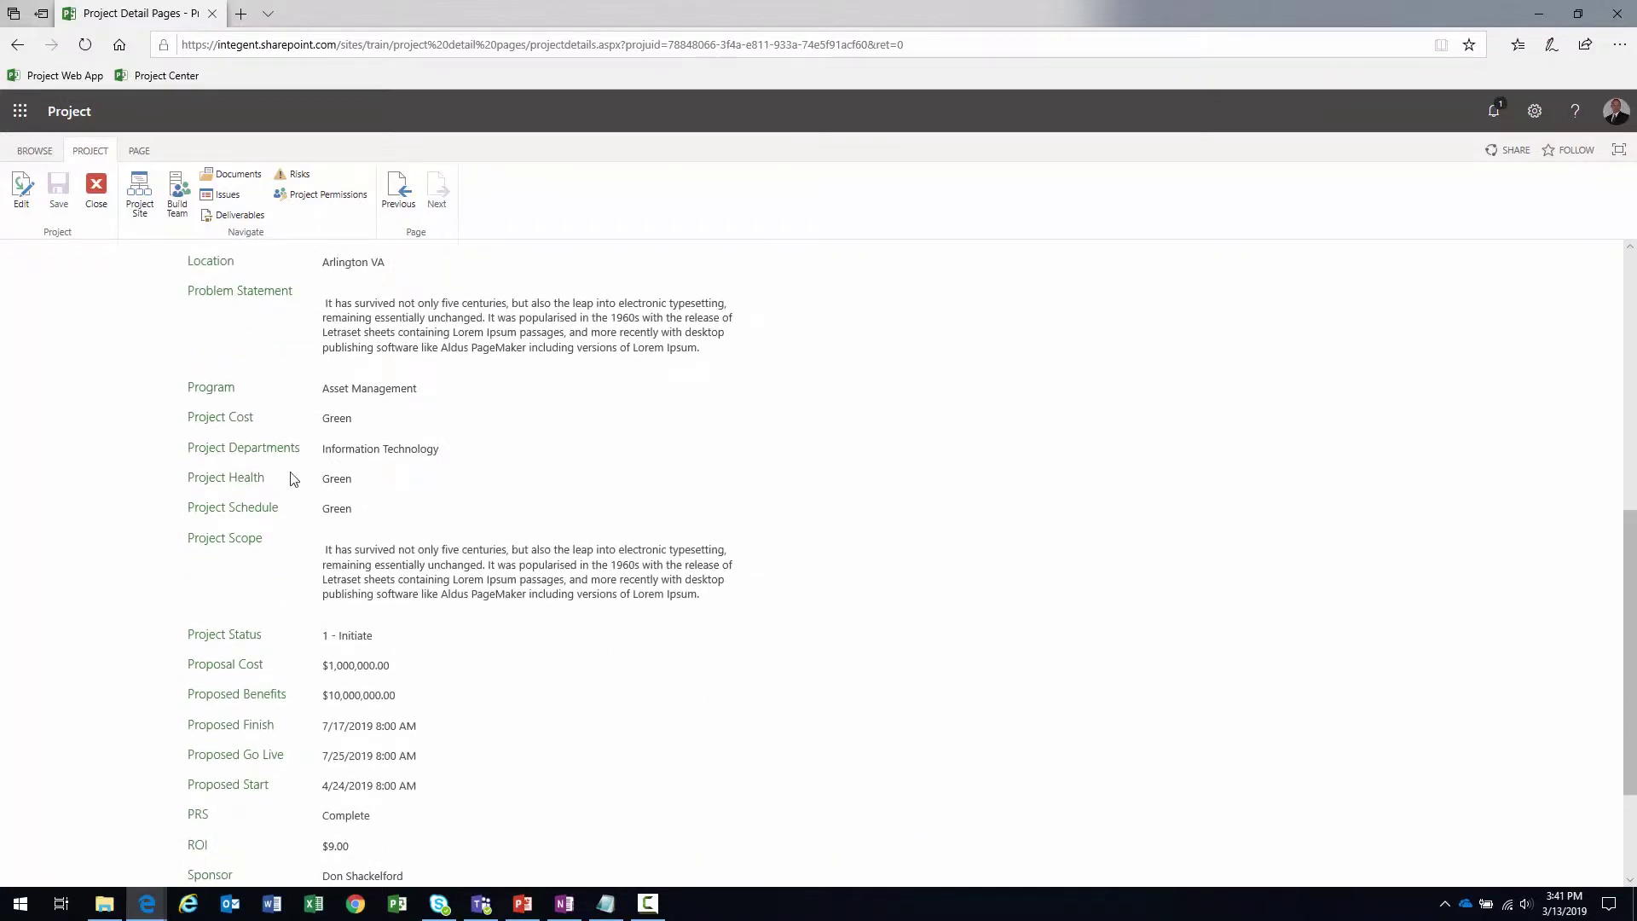
scroll(305, 509, down, 2)
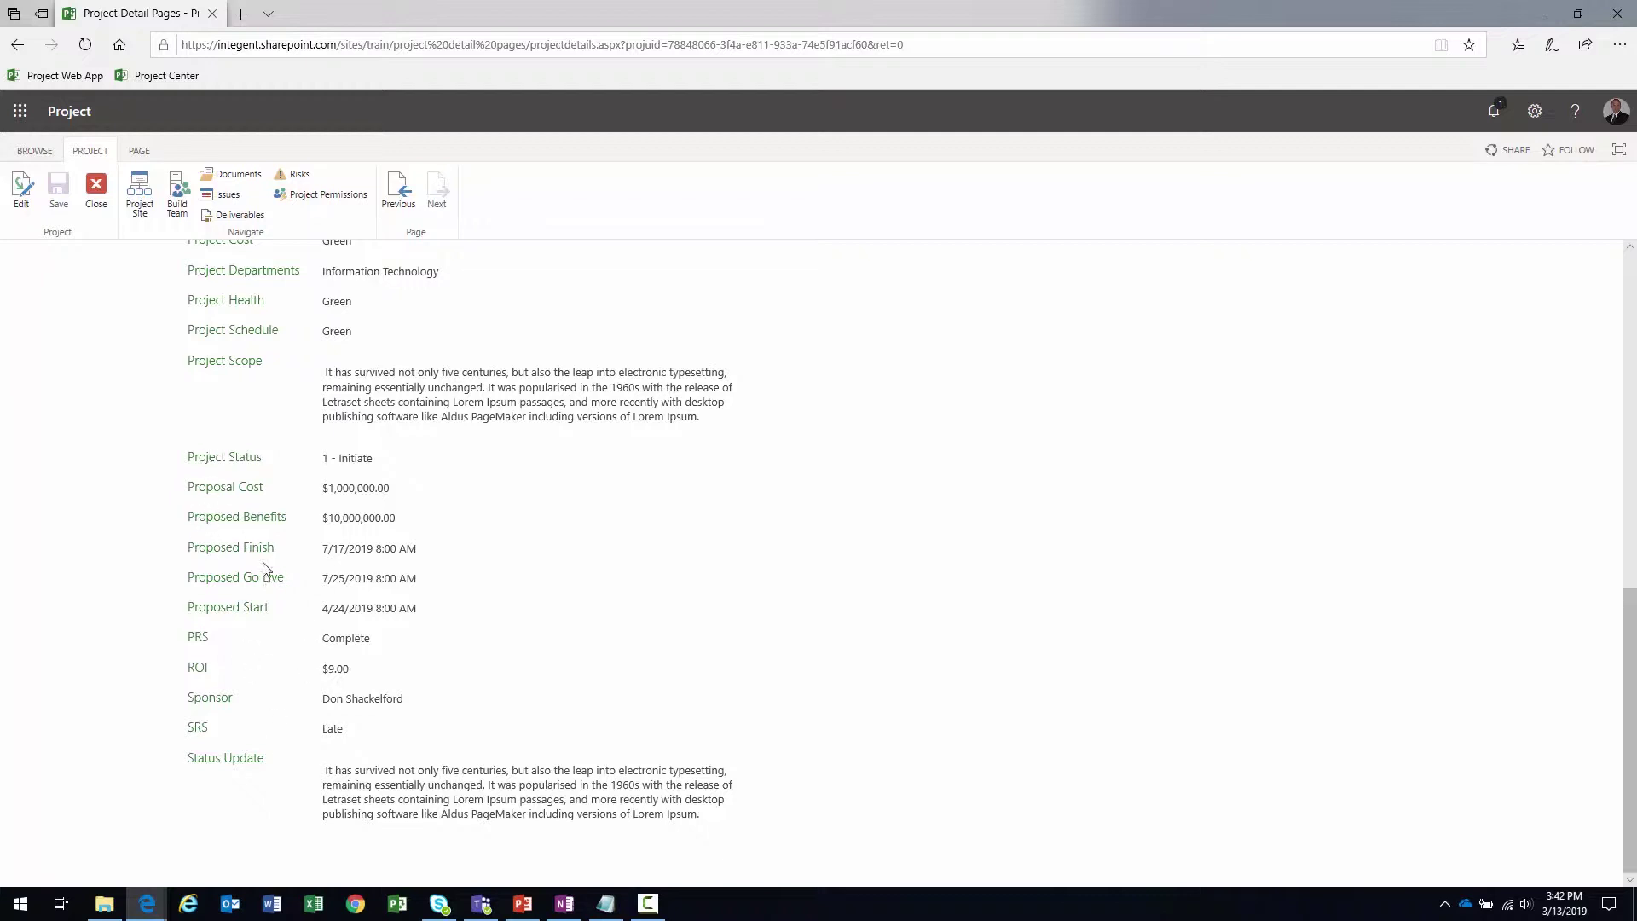
drag(186, 759, 266, 766)
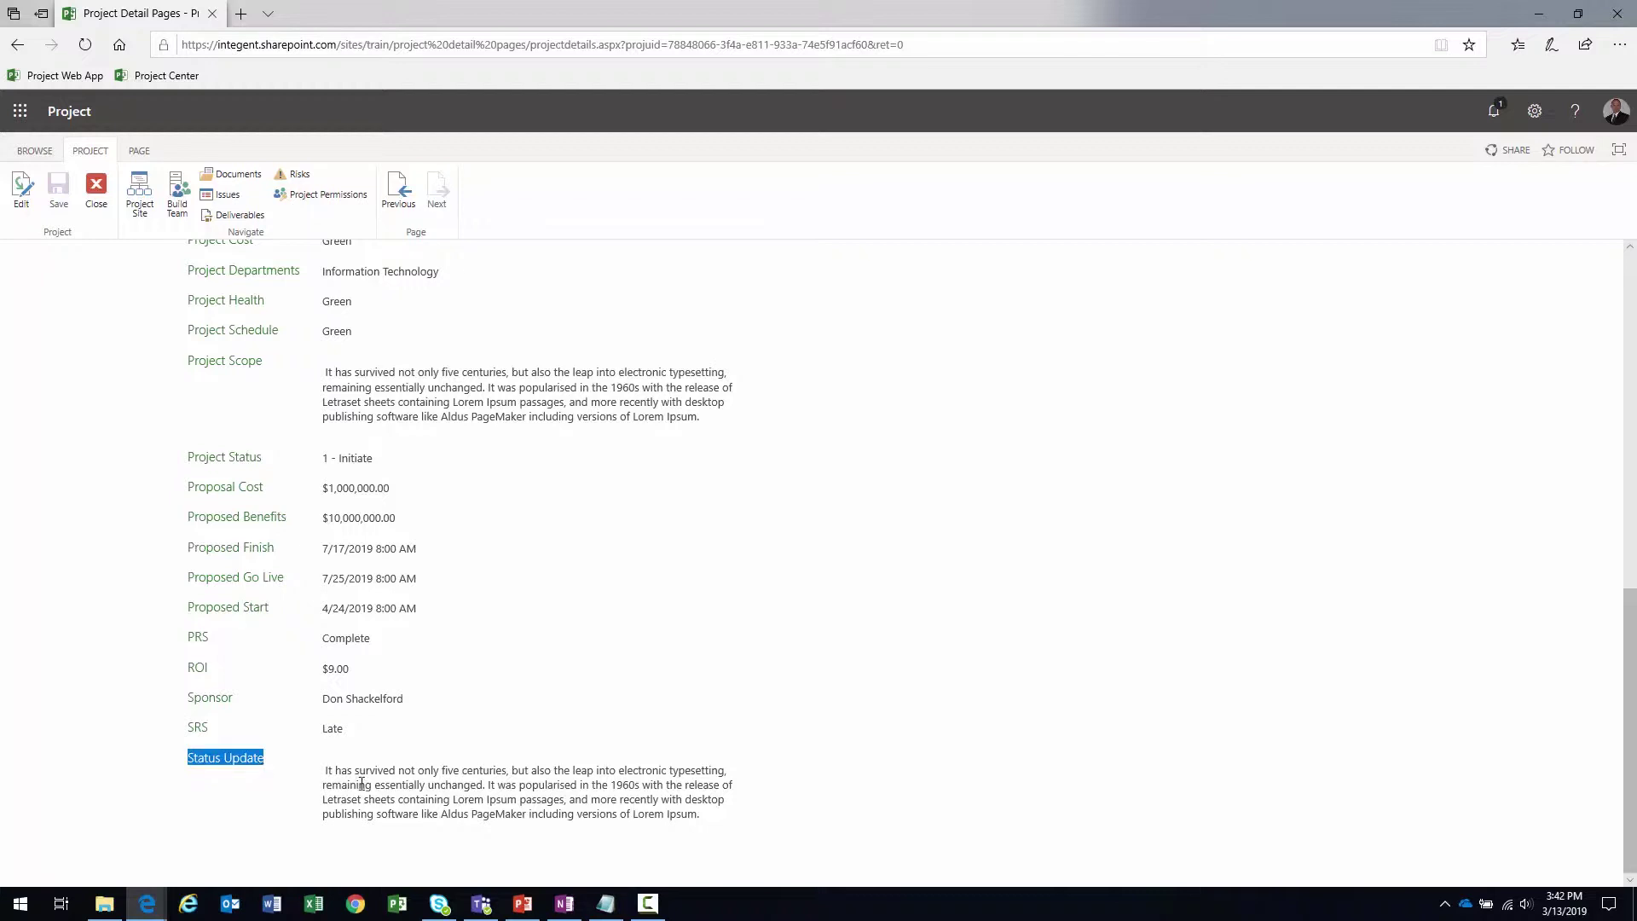
drag(329, 769, 723, 817)
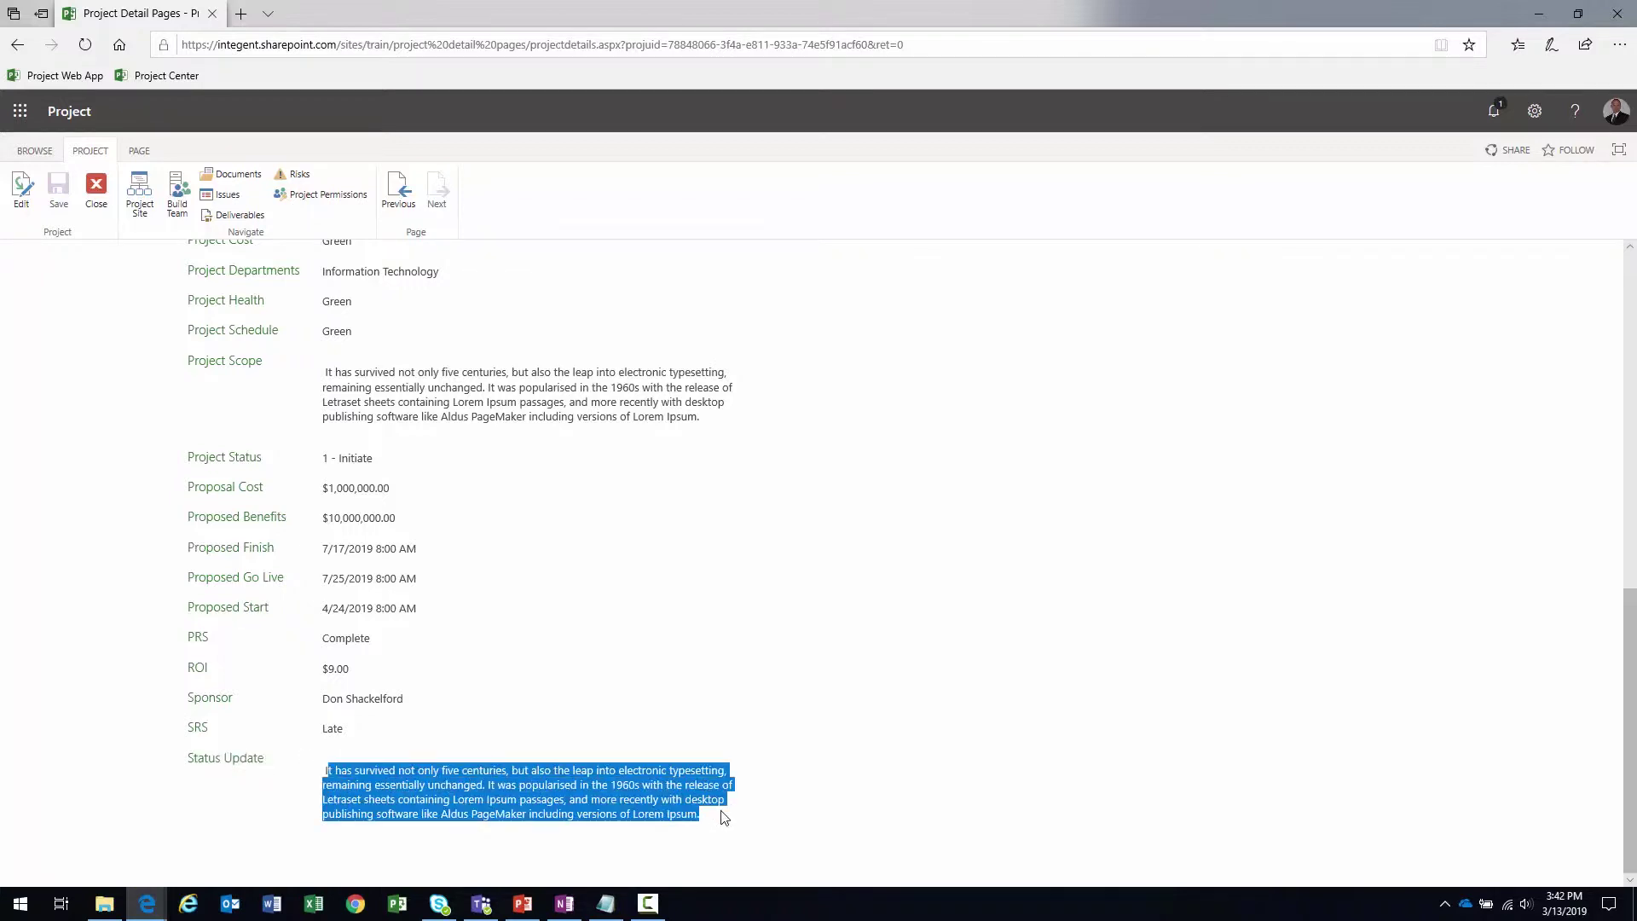
click(706, 819)
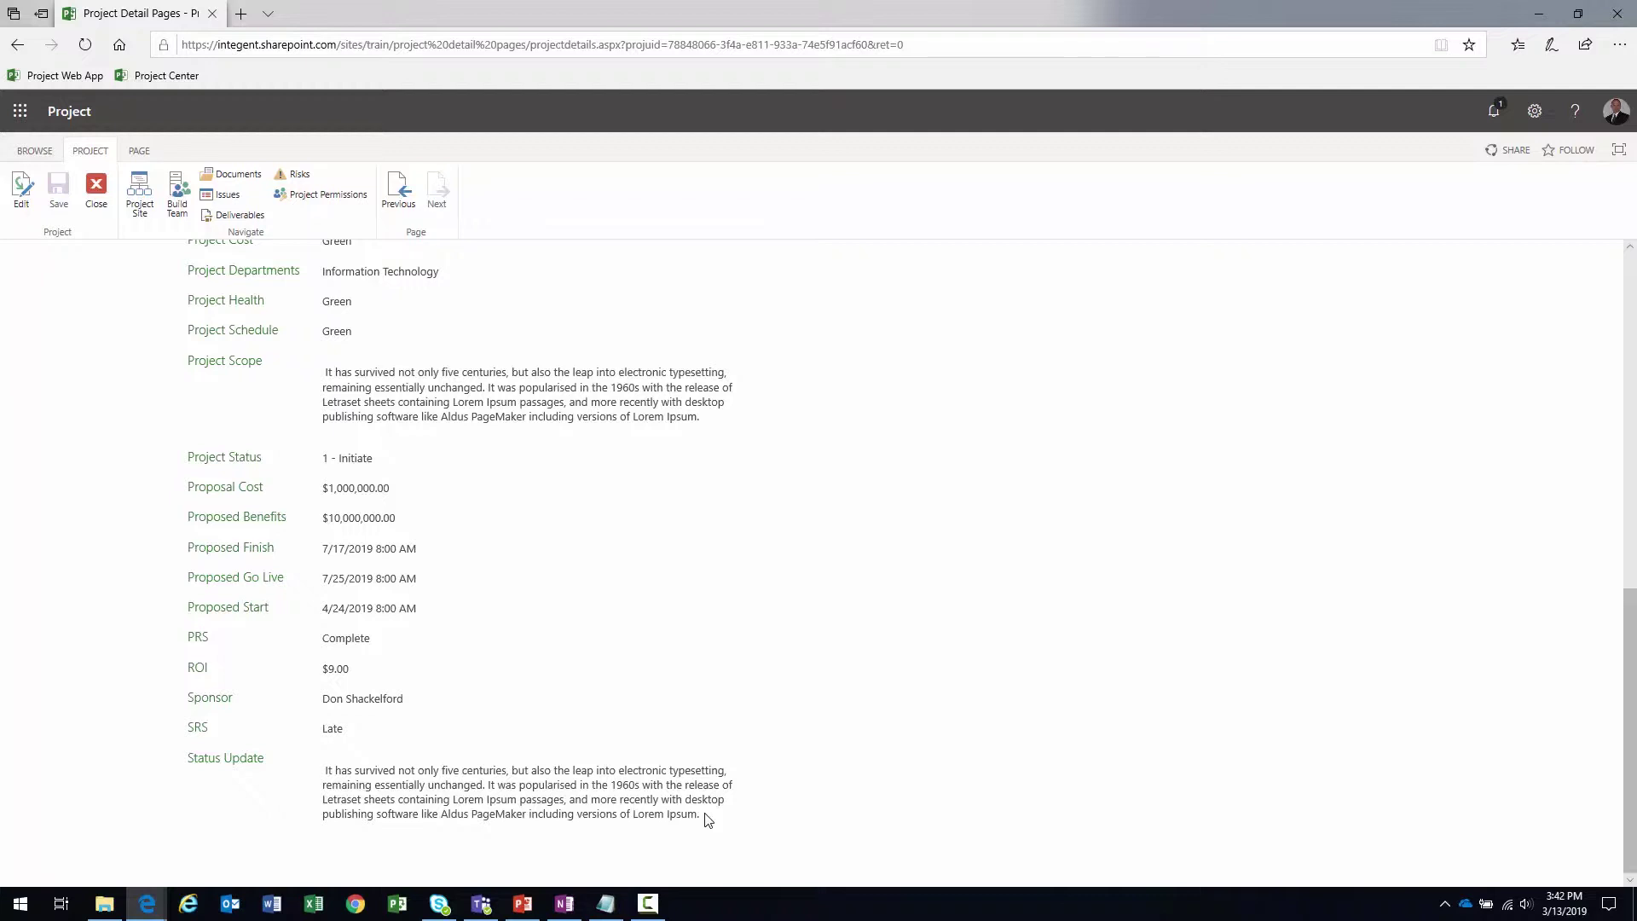
scroll(678, 622, up, 3)
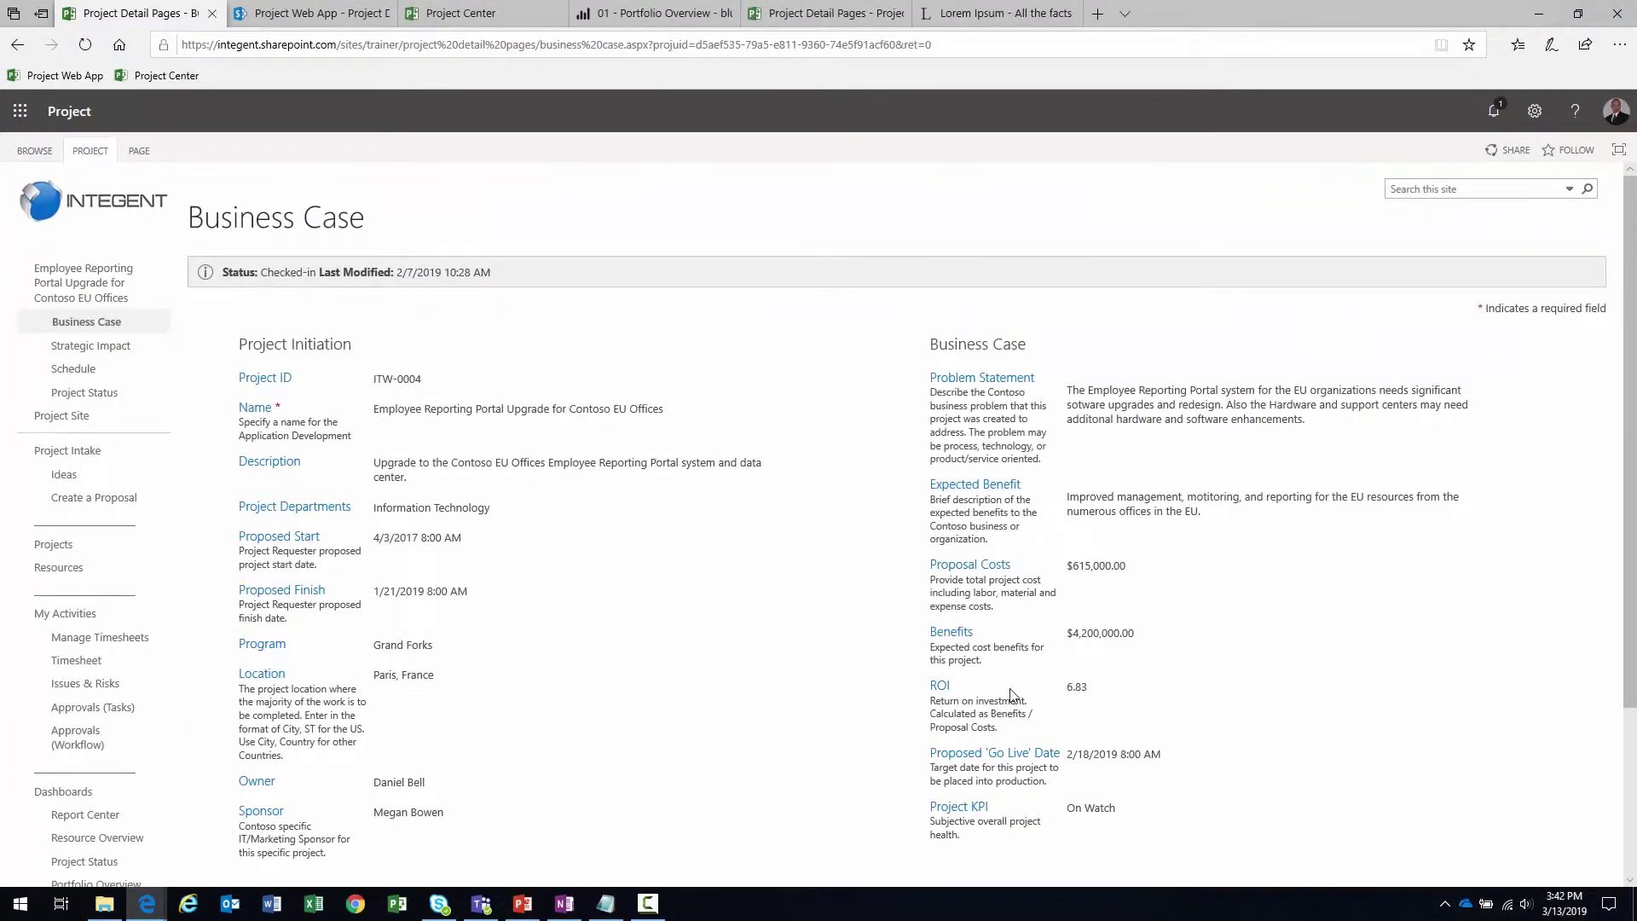
Review the Contoso project's Business Case page and its Project Status page's status description, then return to the Hardhat Project window
scroll(873, 436, down, 1)
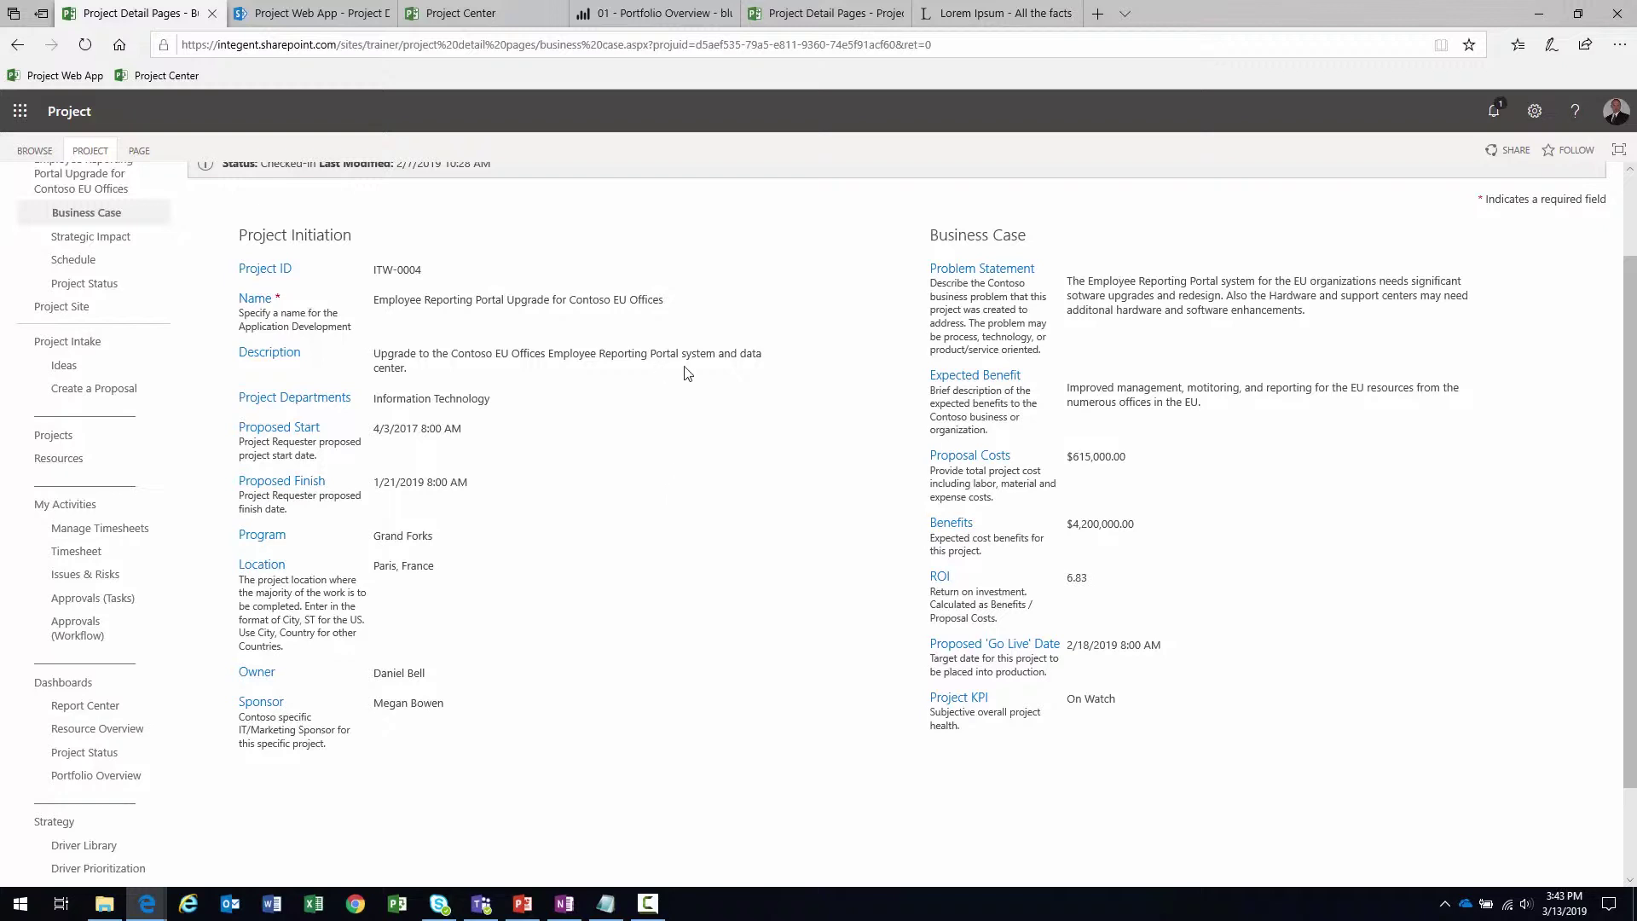
click(84, 285)
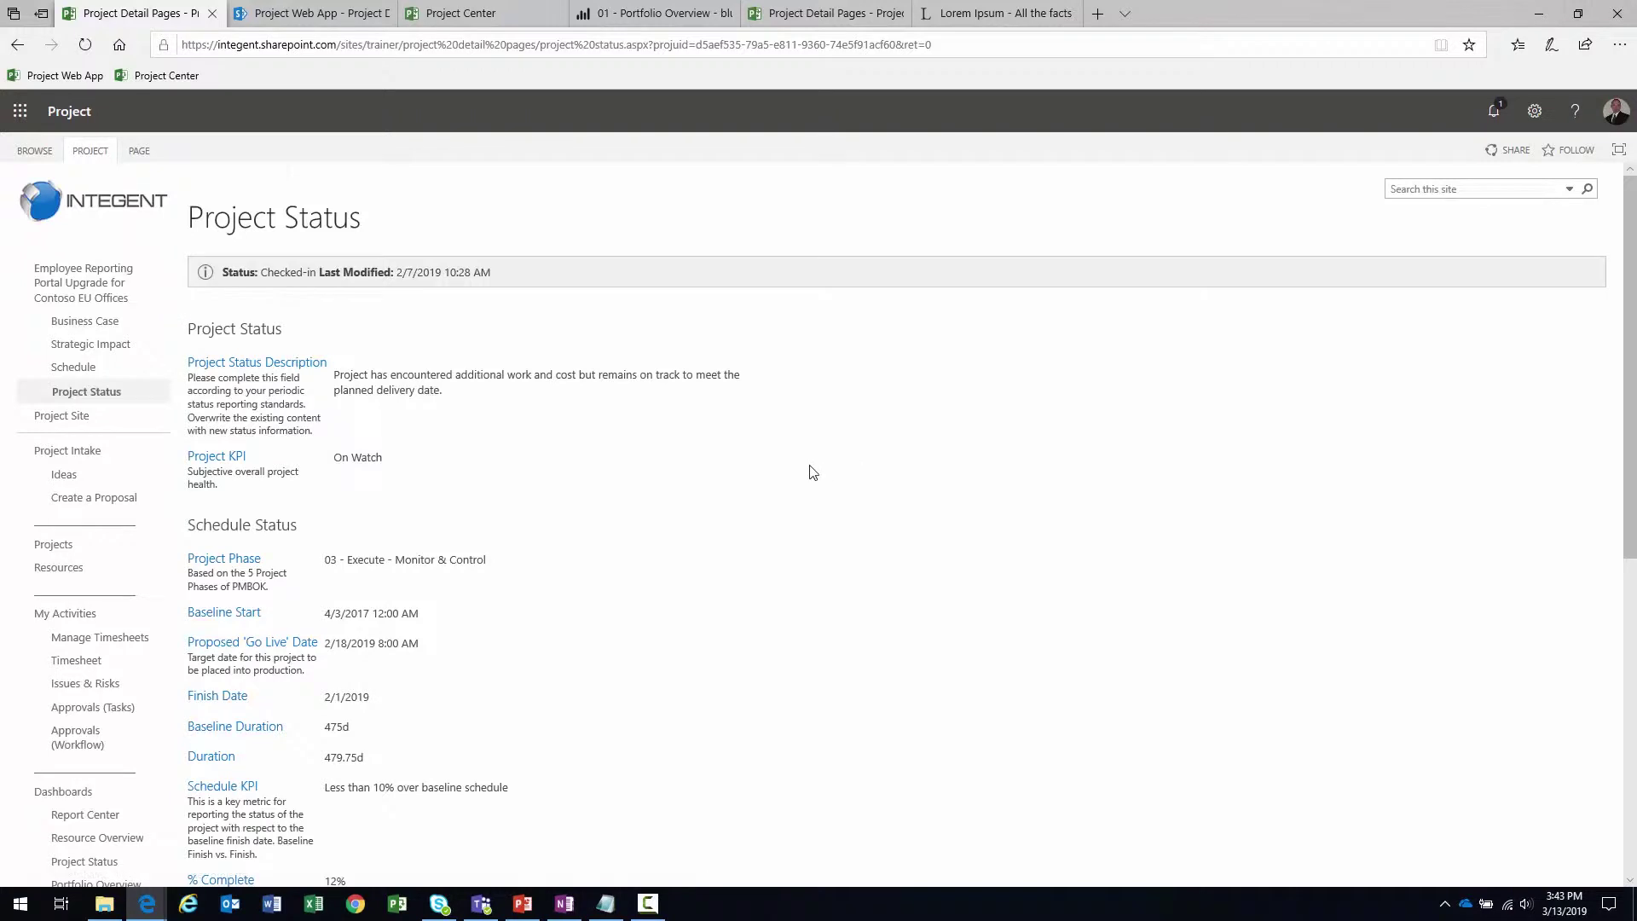
scroll(811, 472, down, 2)
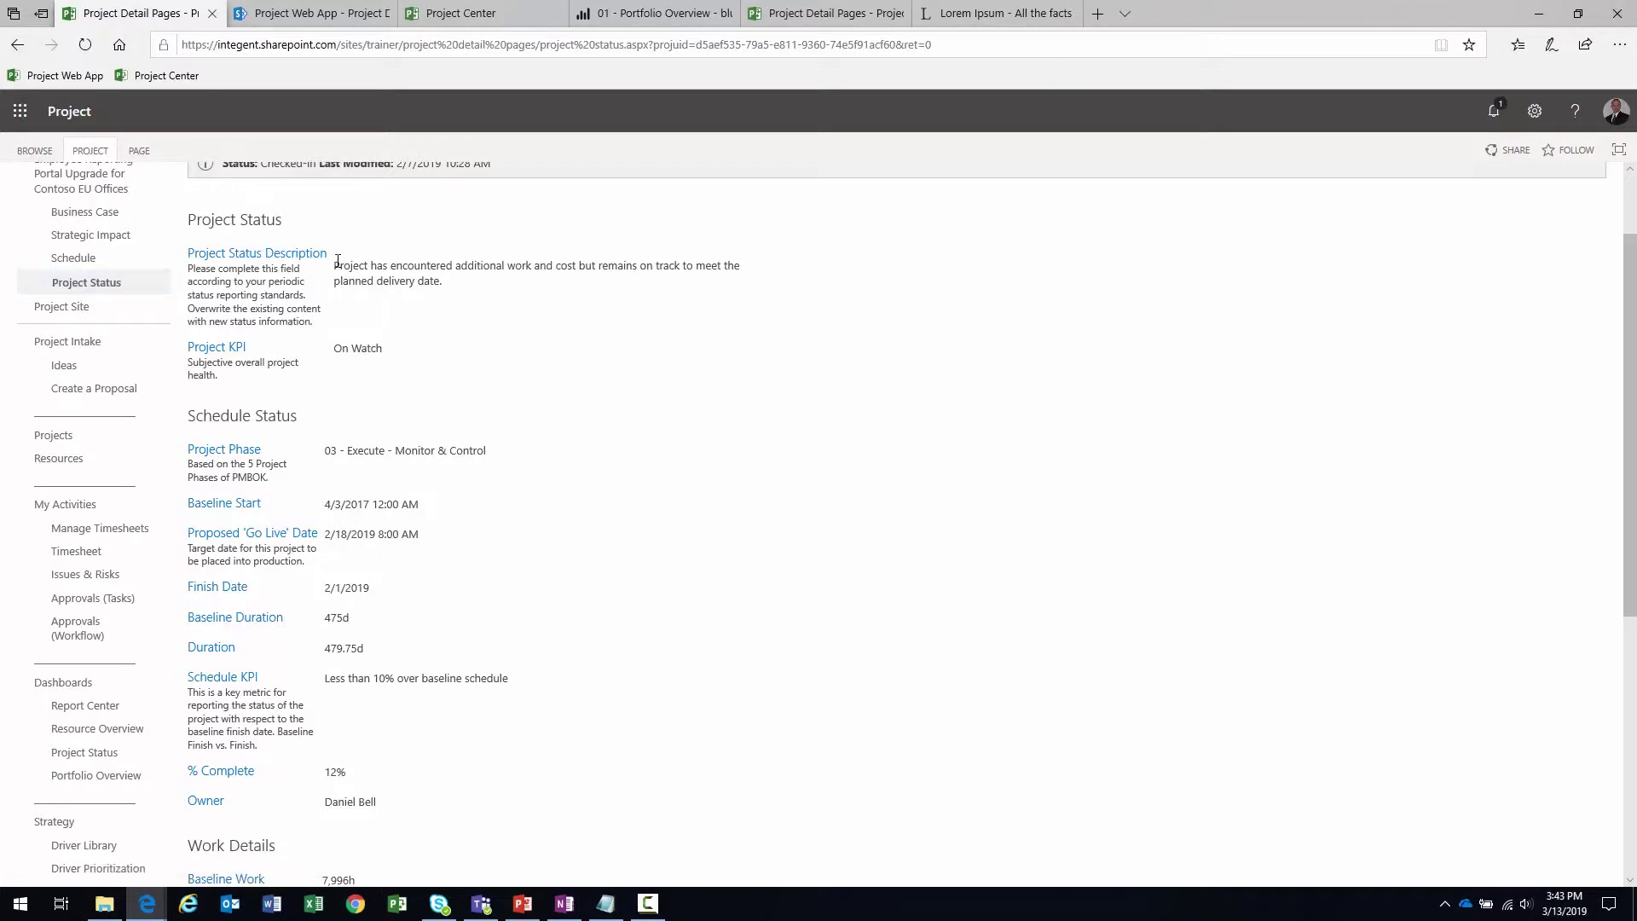
drag(335, 265, 452, 288)
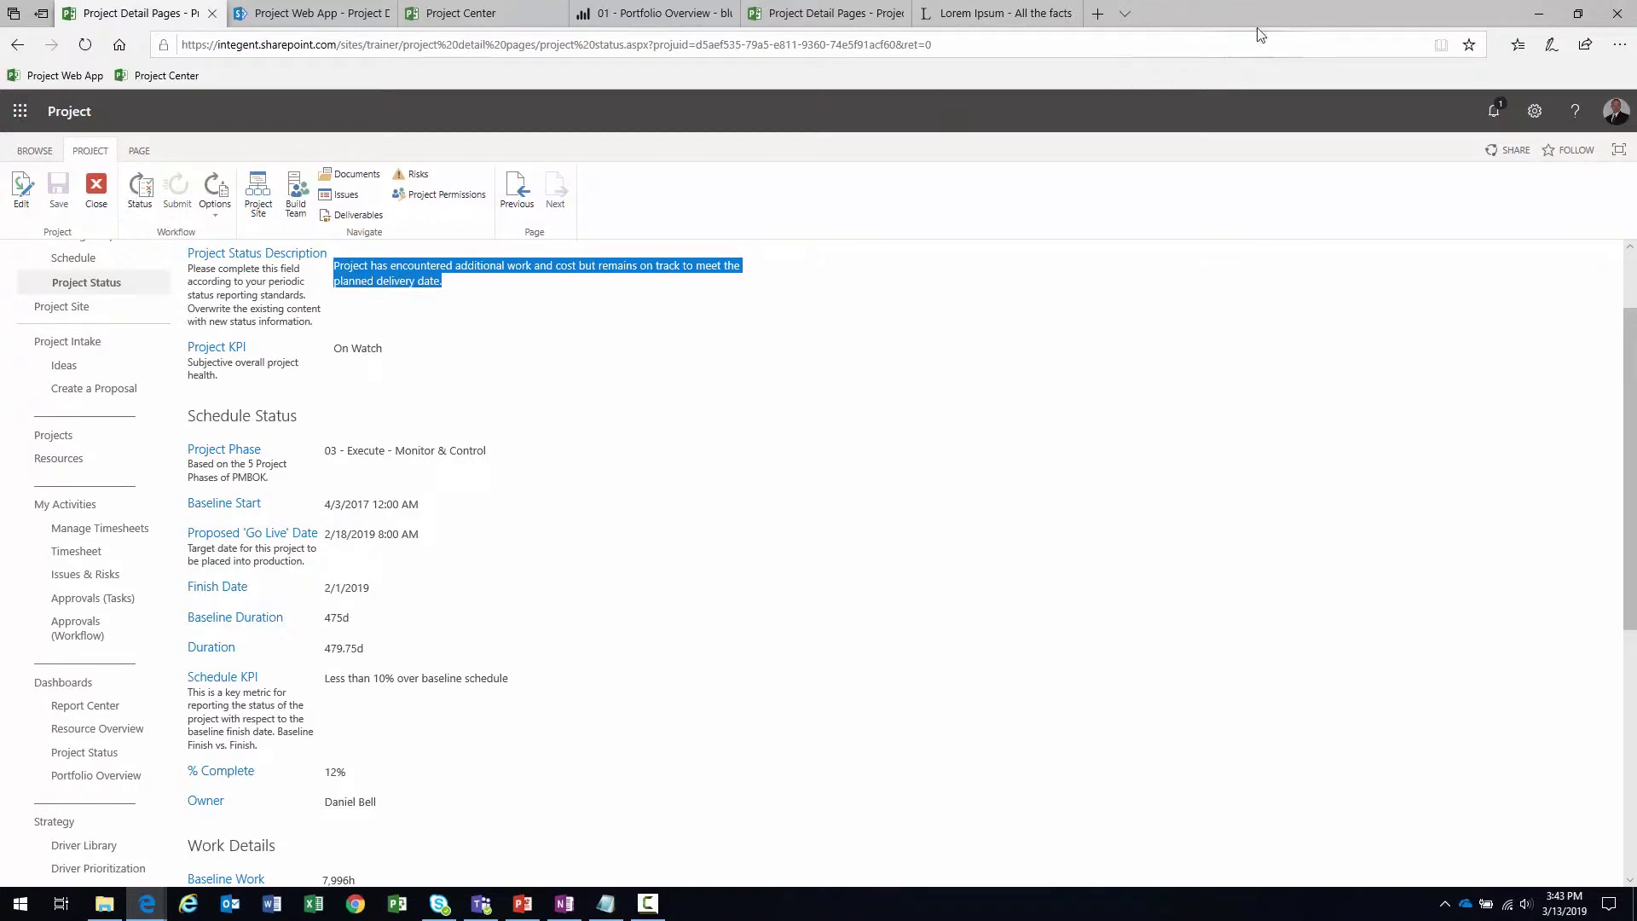
click(1539, 14)
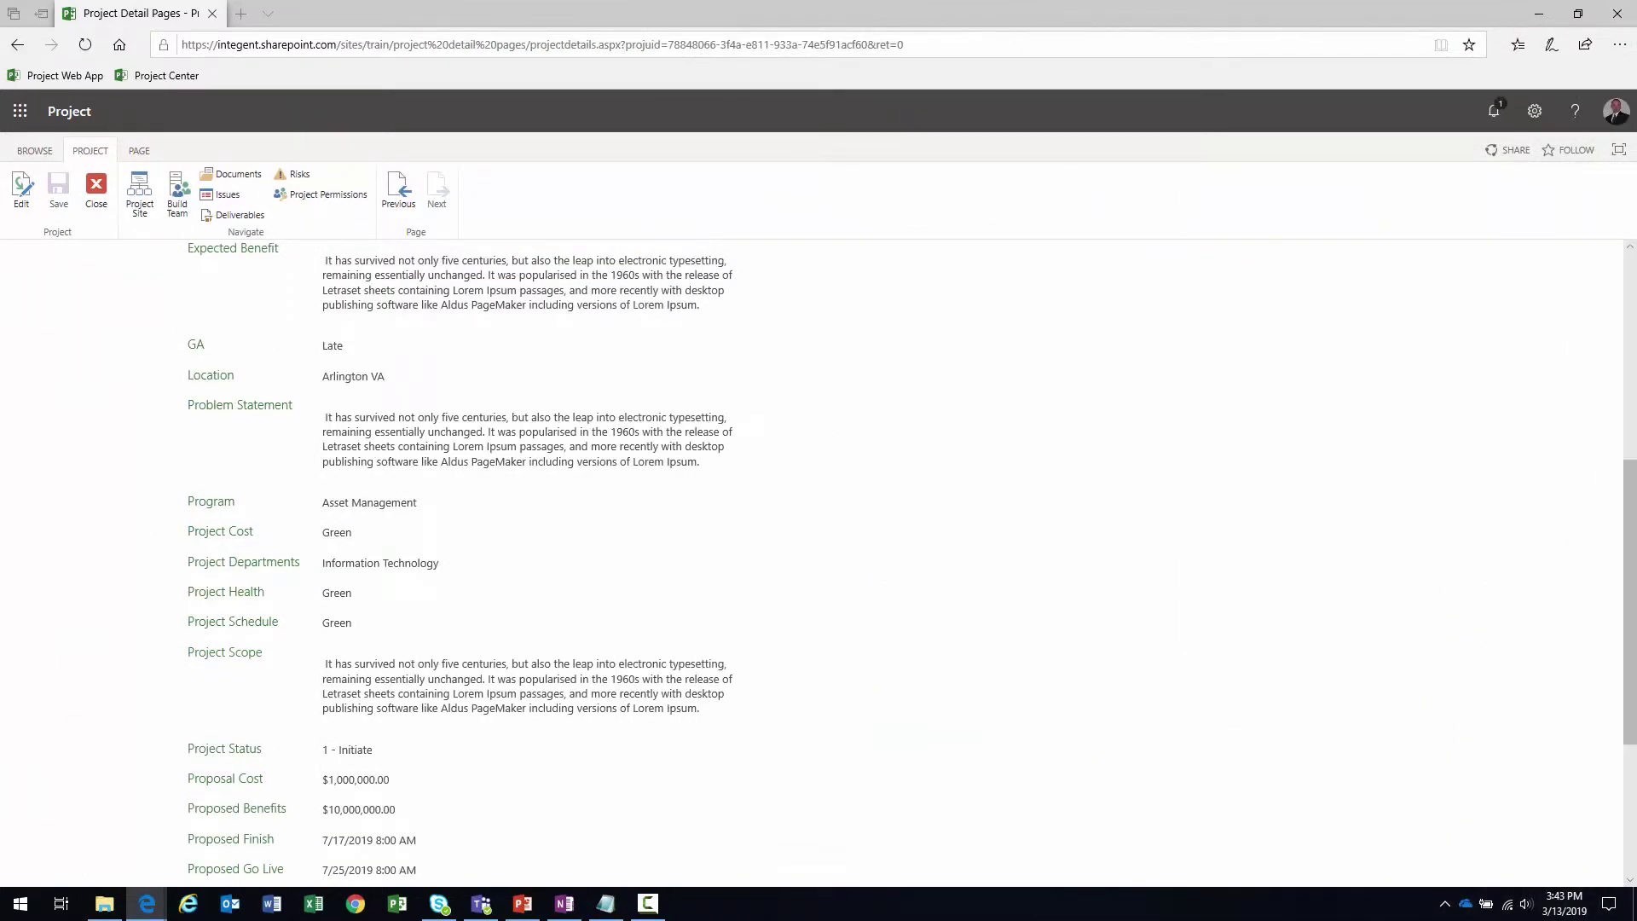
Close the Hardhat Project and open the Project Detail Pages library from the server settings
scroll(982, 421, up, 6)
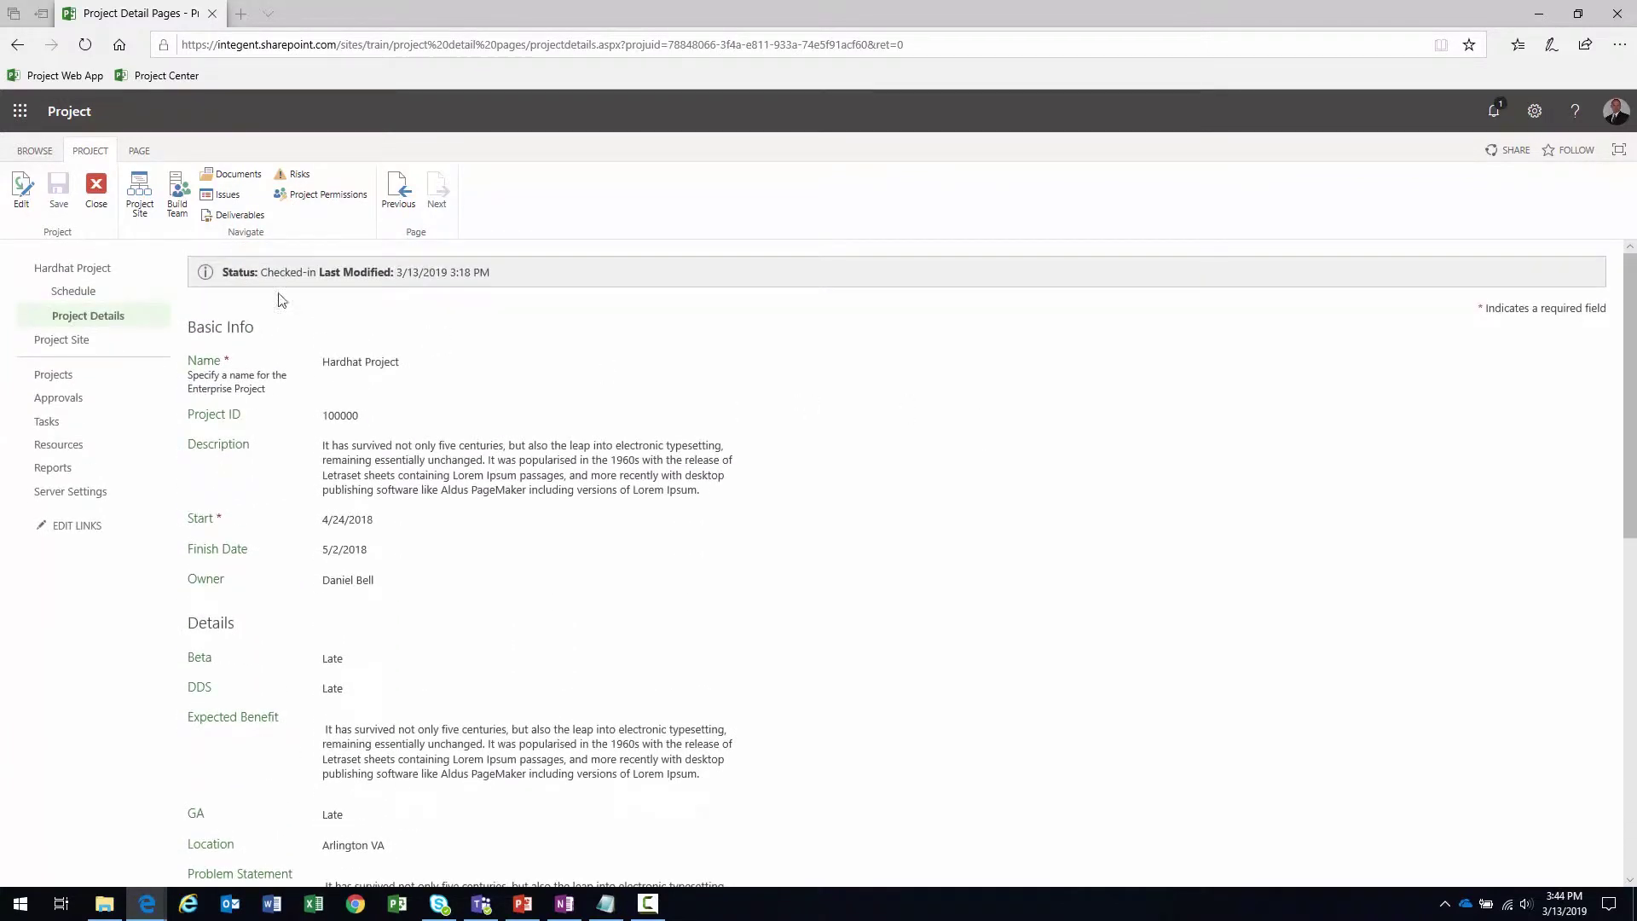
click(96, 186)
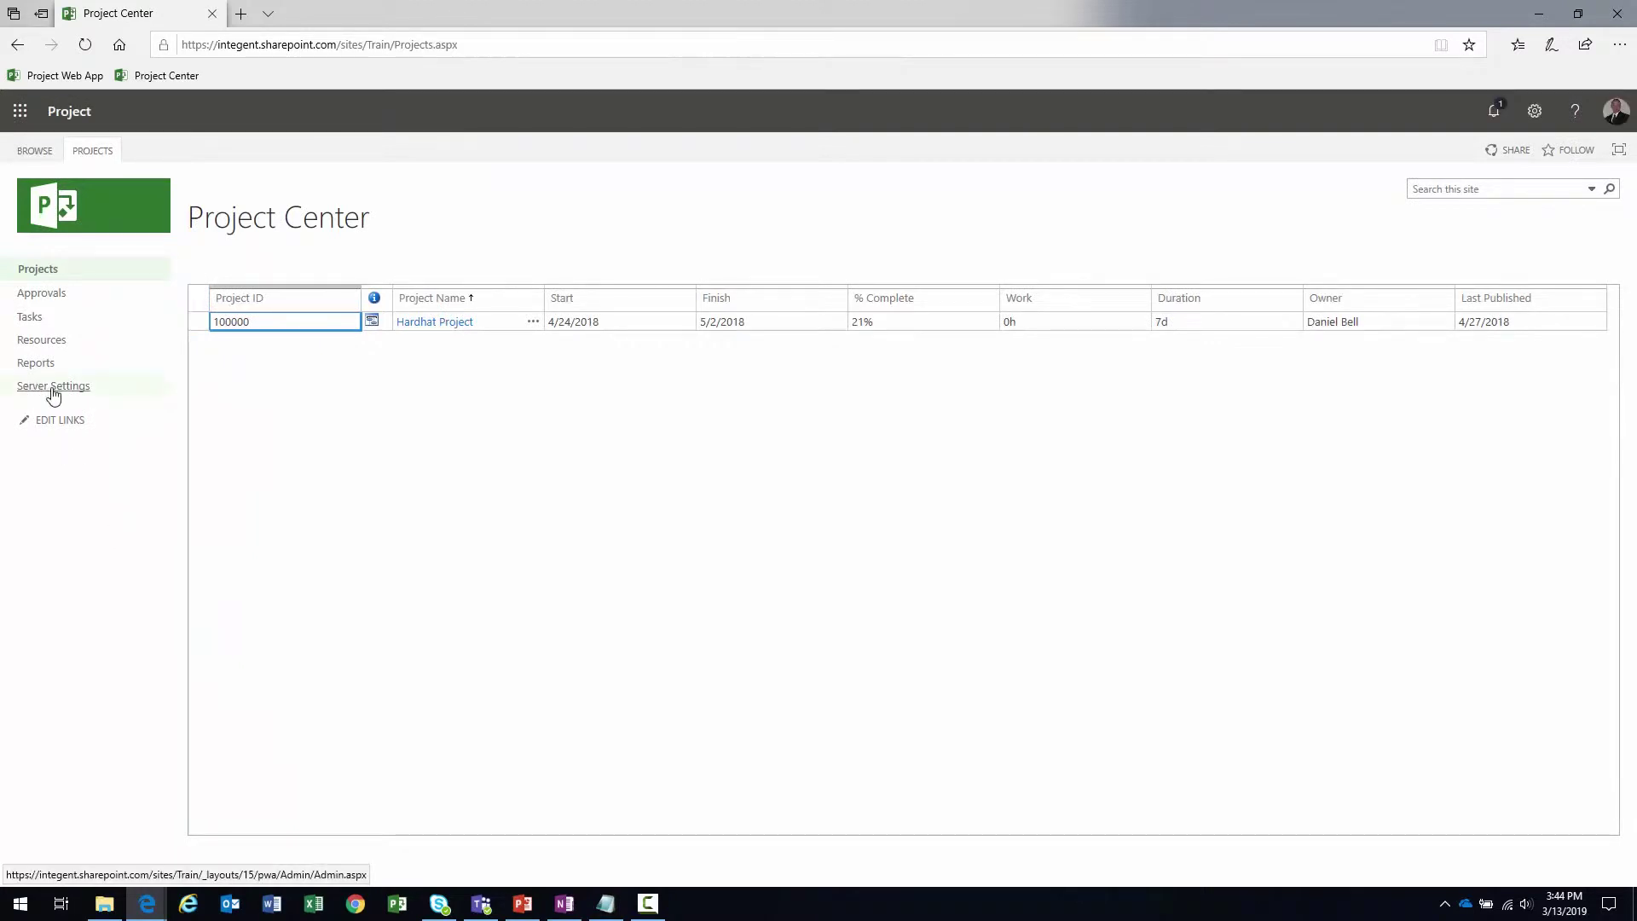
click(51, 389)
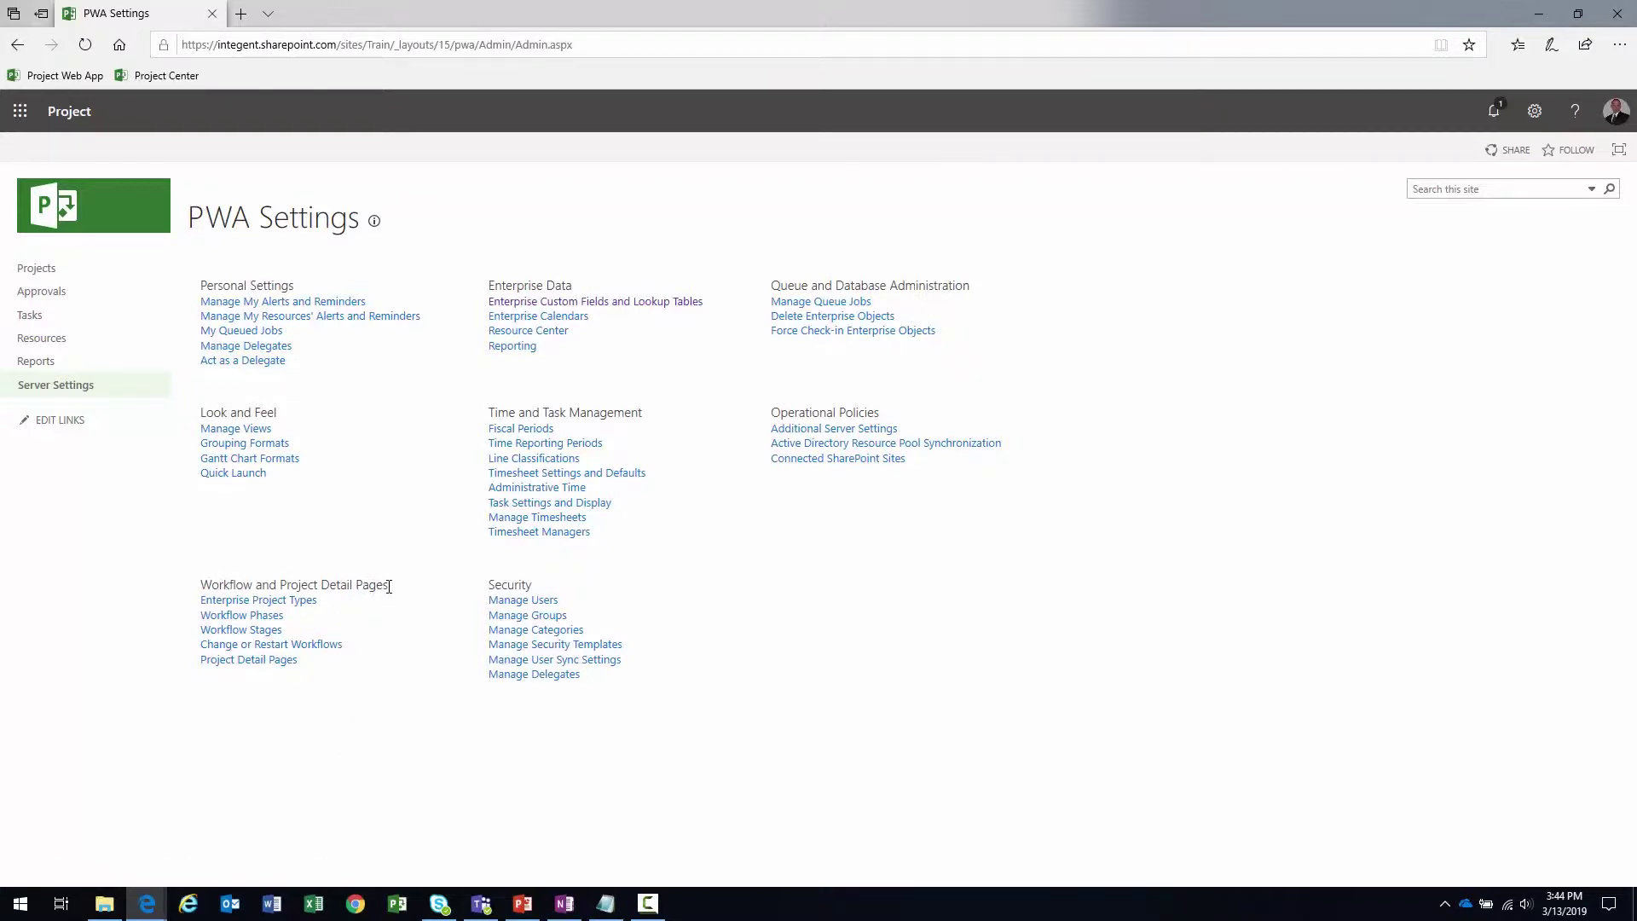
click(252, 661)
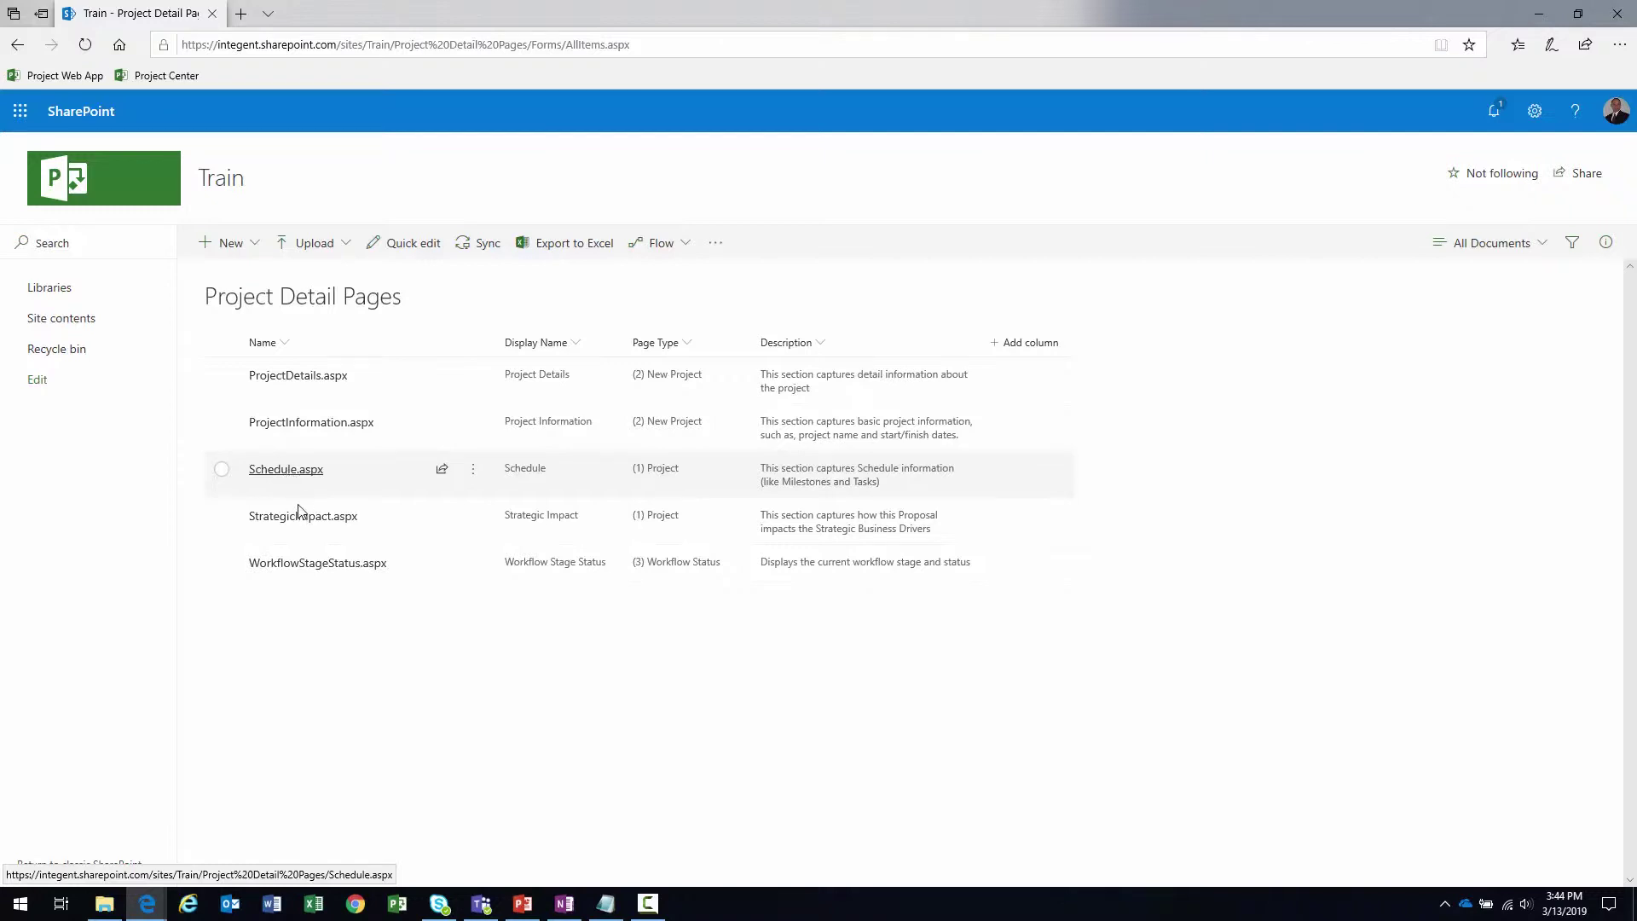
mouse_move(283, 523)
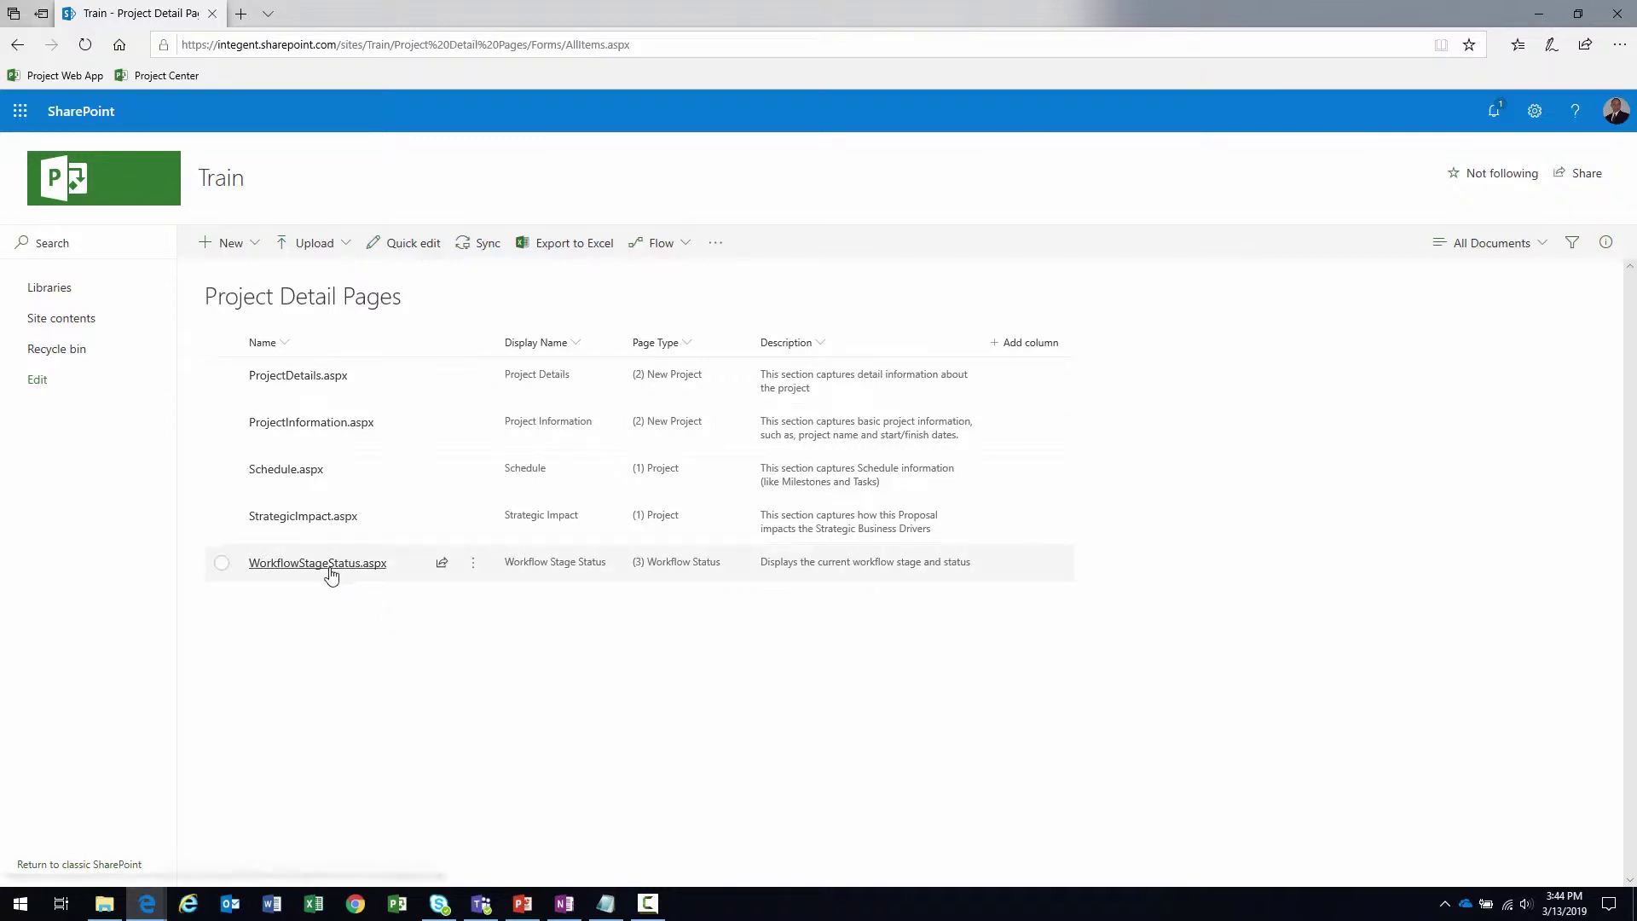
Start a new Project Detail Pages item in the library and name the web part page Business Case
mouse_move(331, 571)
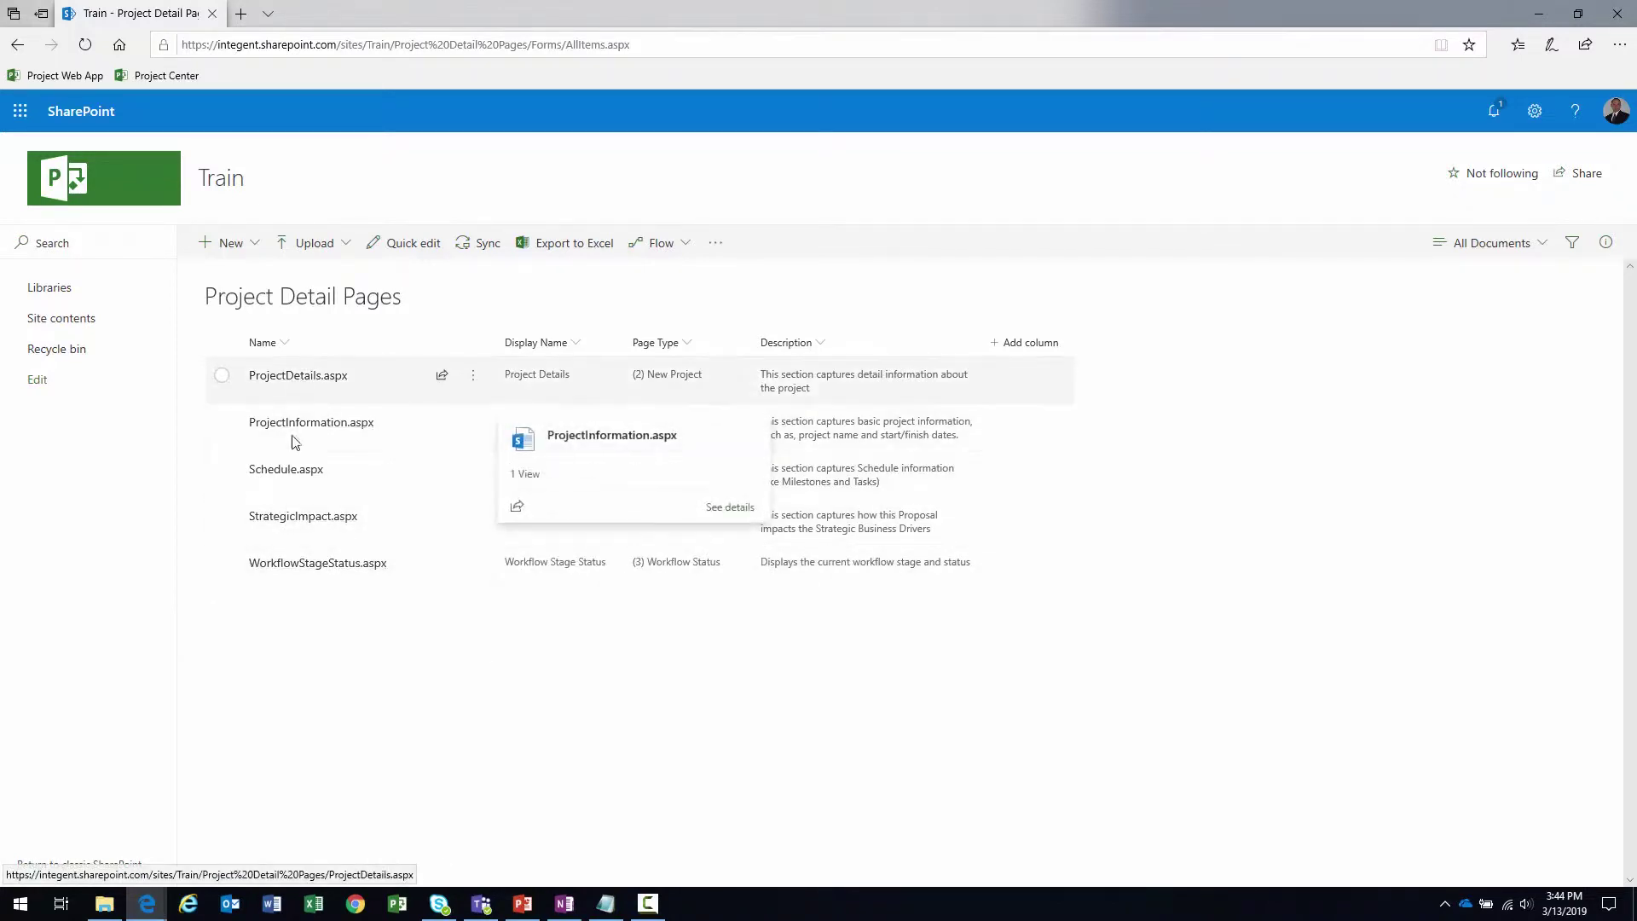
mouse_move(290, 380)
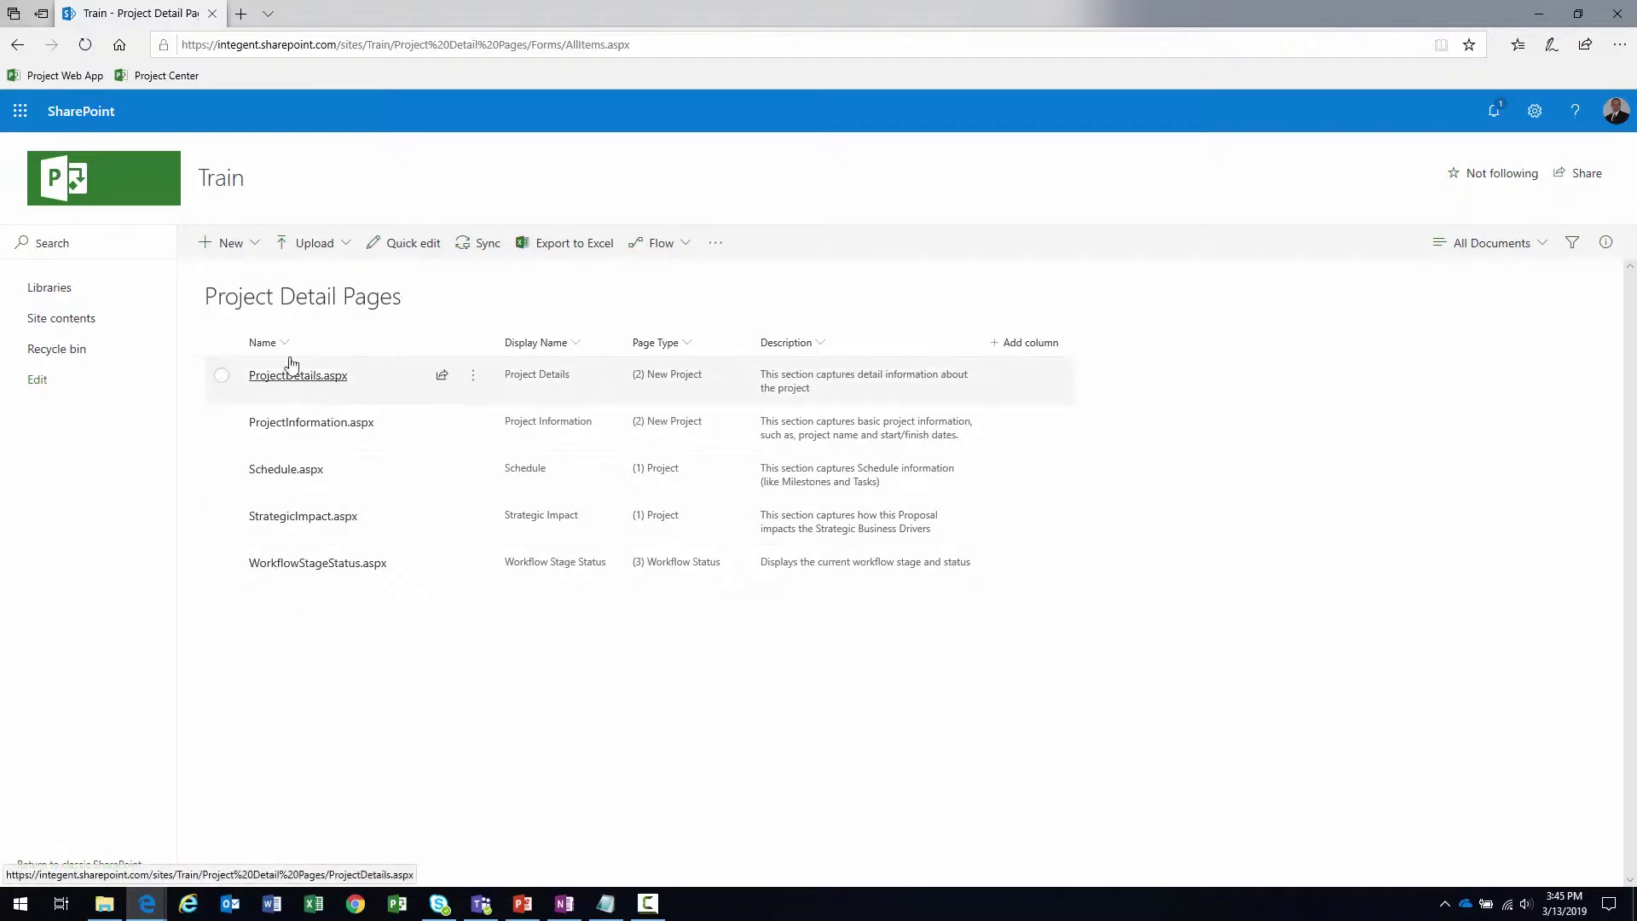
click(243, 246)
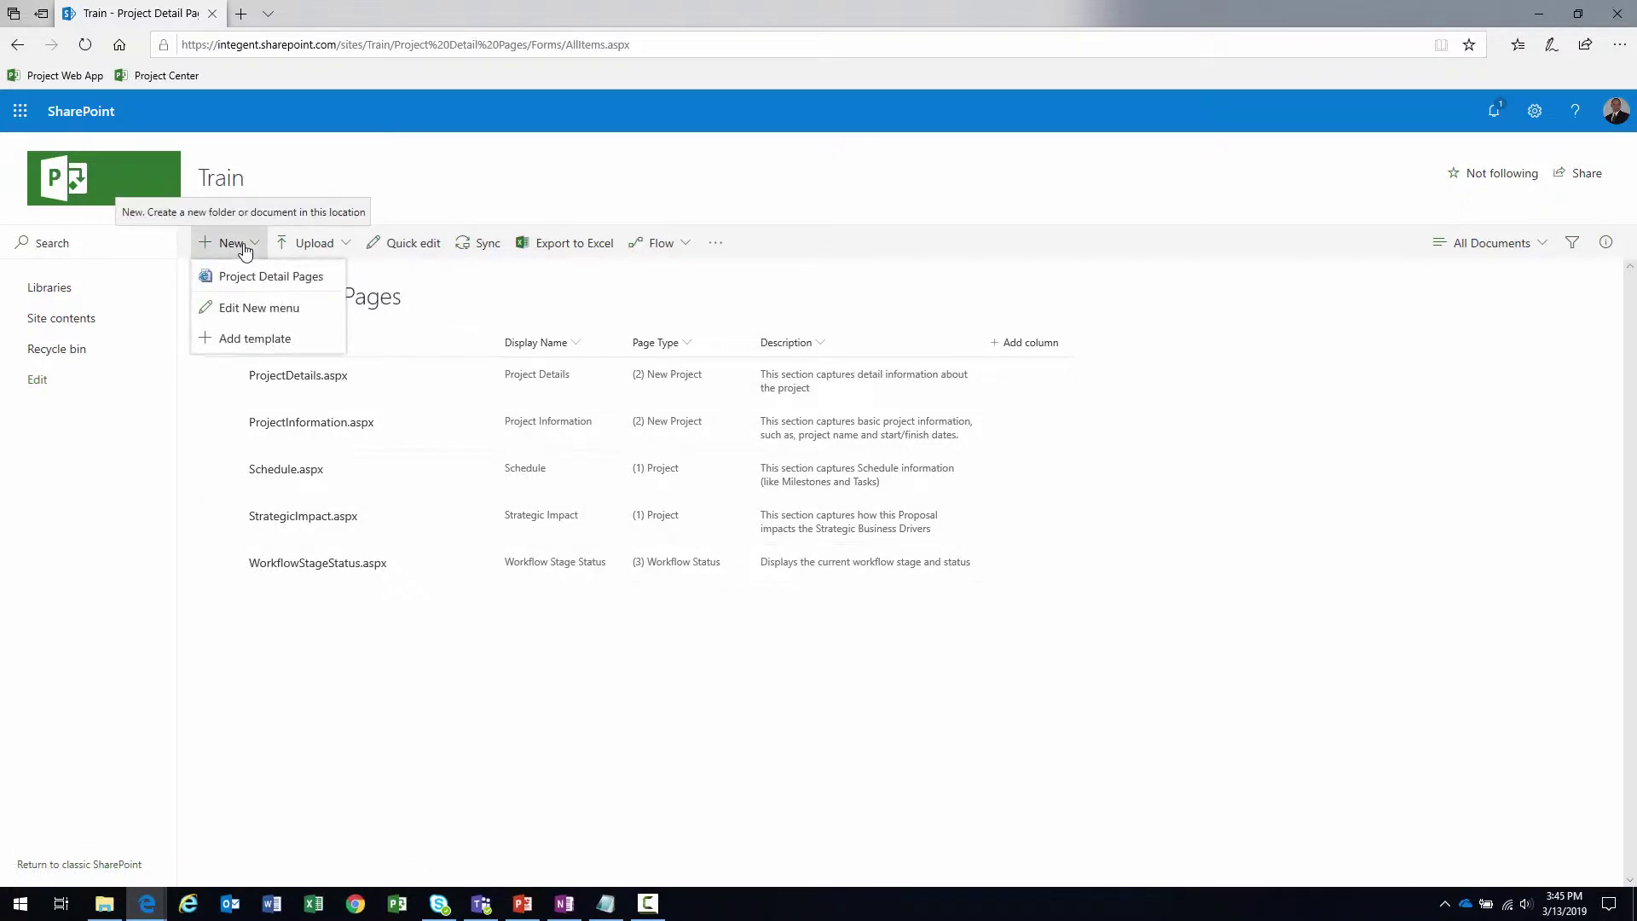
click(268, 277)
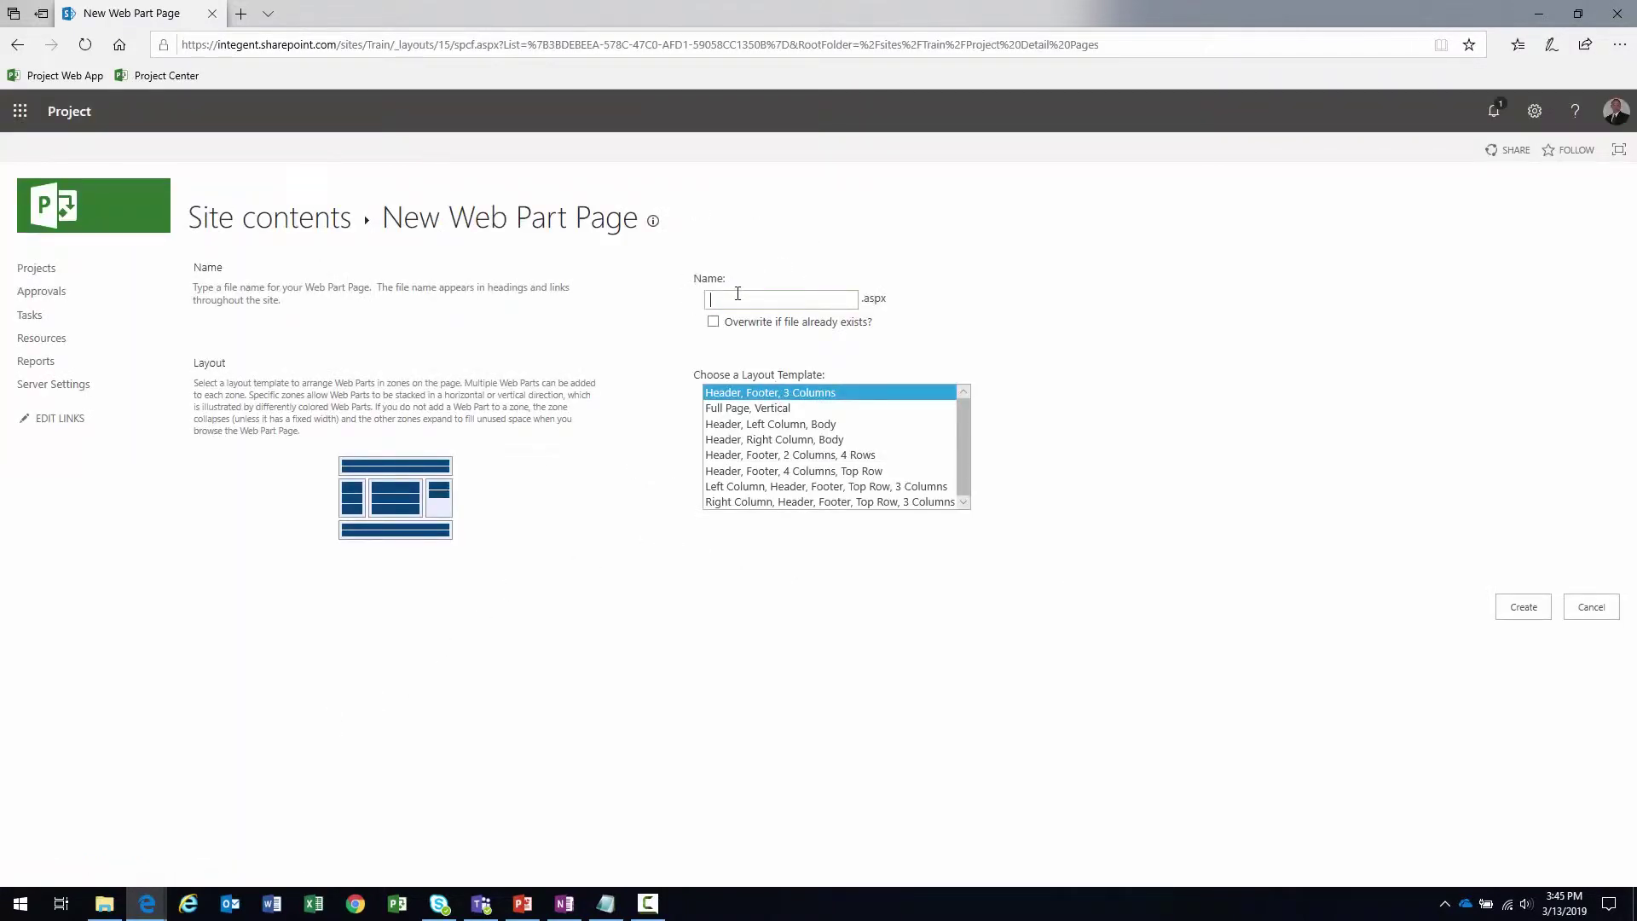
text(Business Case)
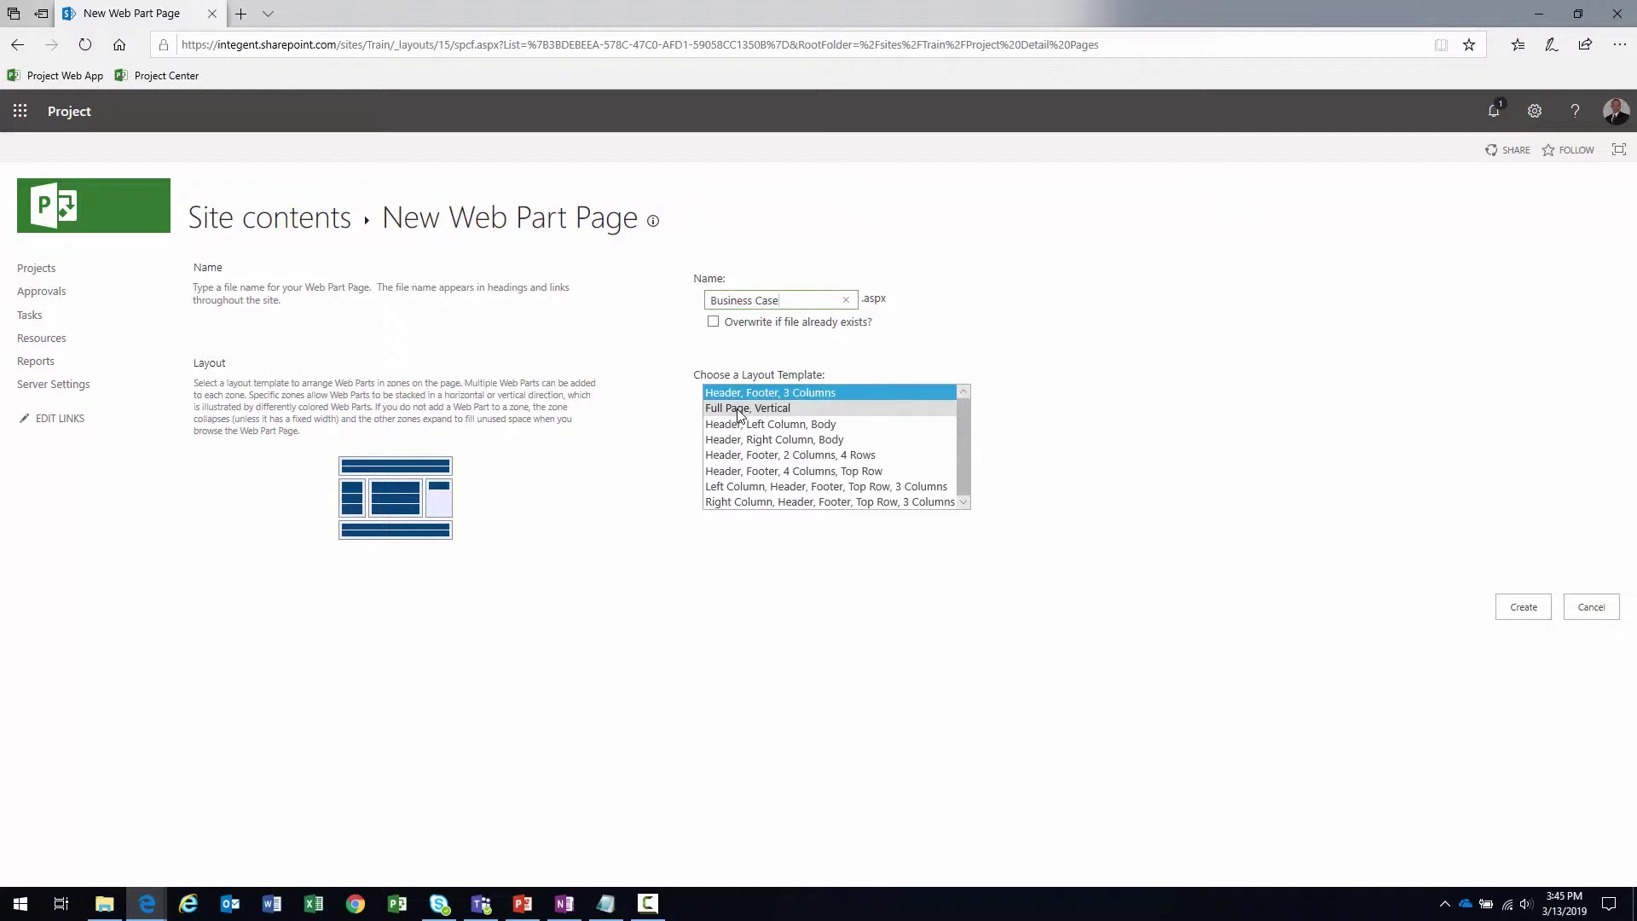
Compare the 2 Columns, 4 Rows layout with the 3 Columns one, and create the page using Header, Footer, 3 Columns
click(756, 457)
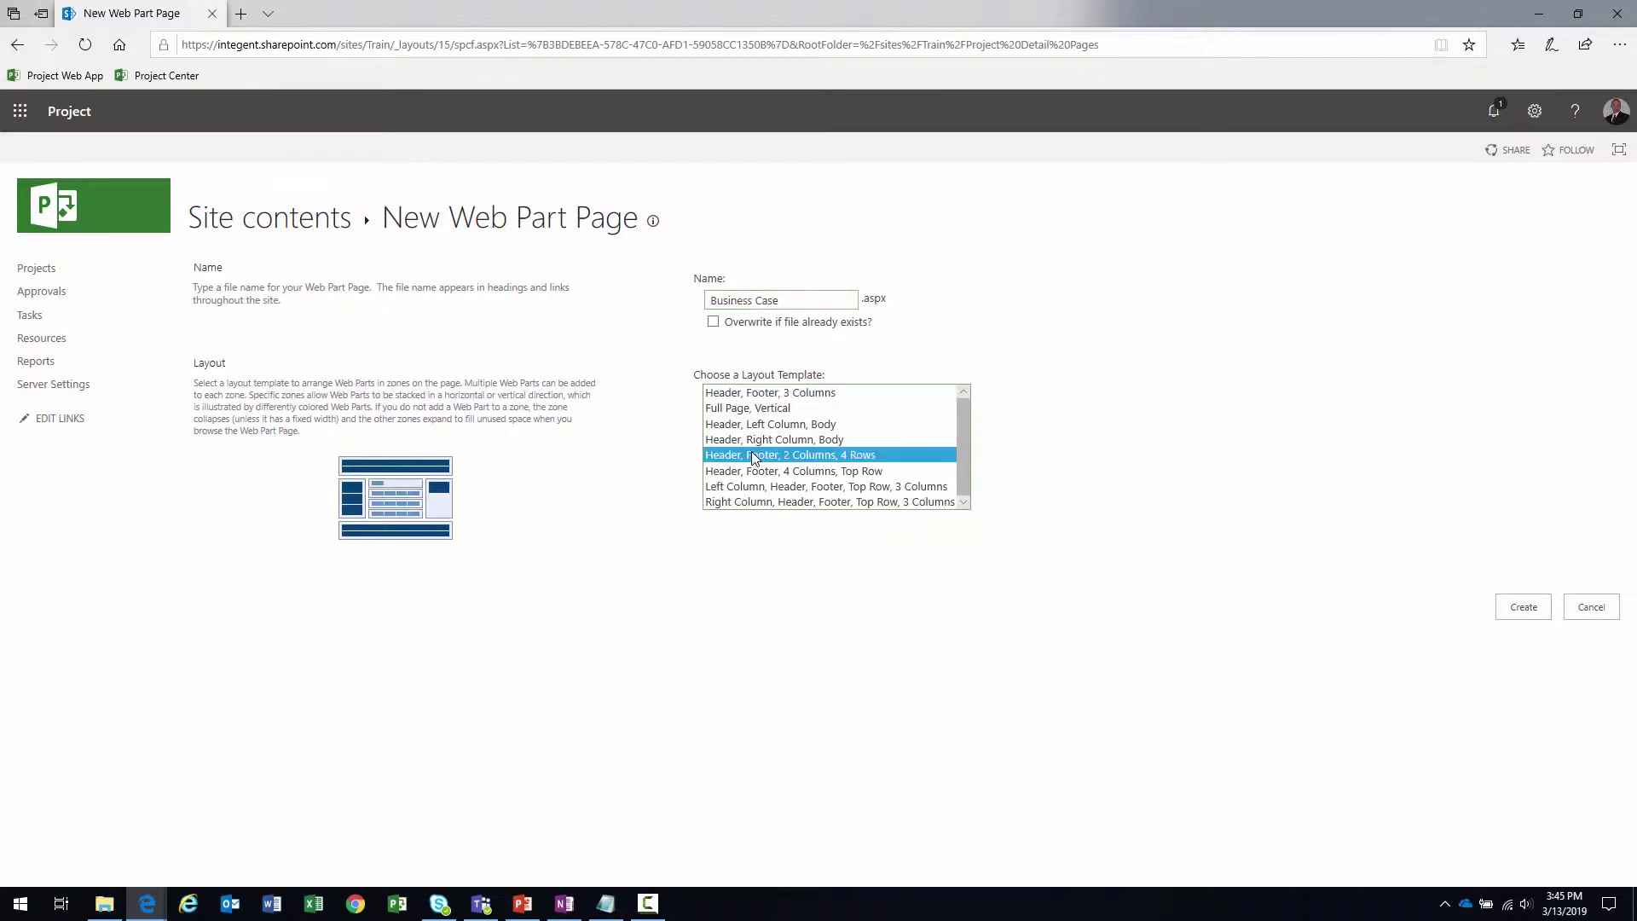
click(756, 395)
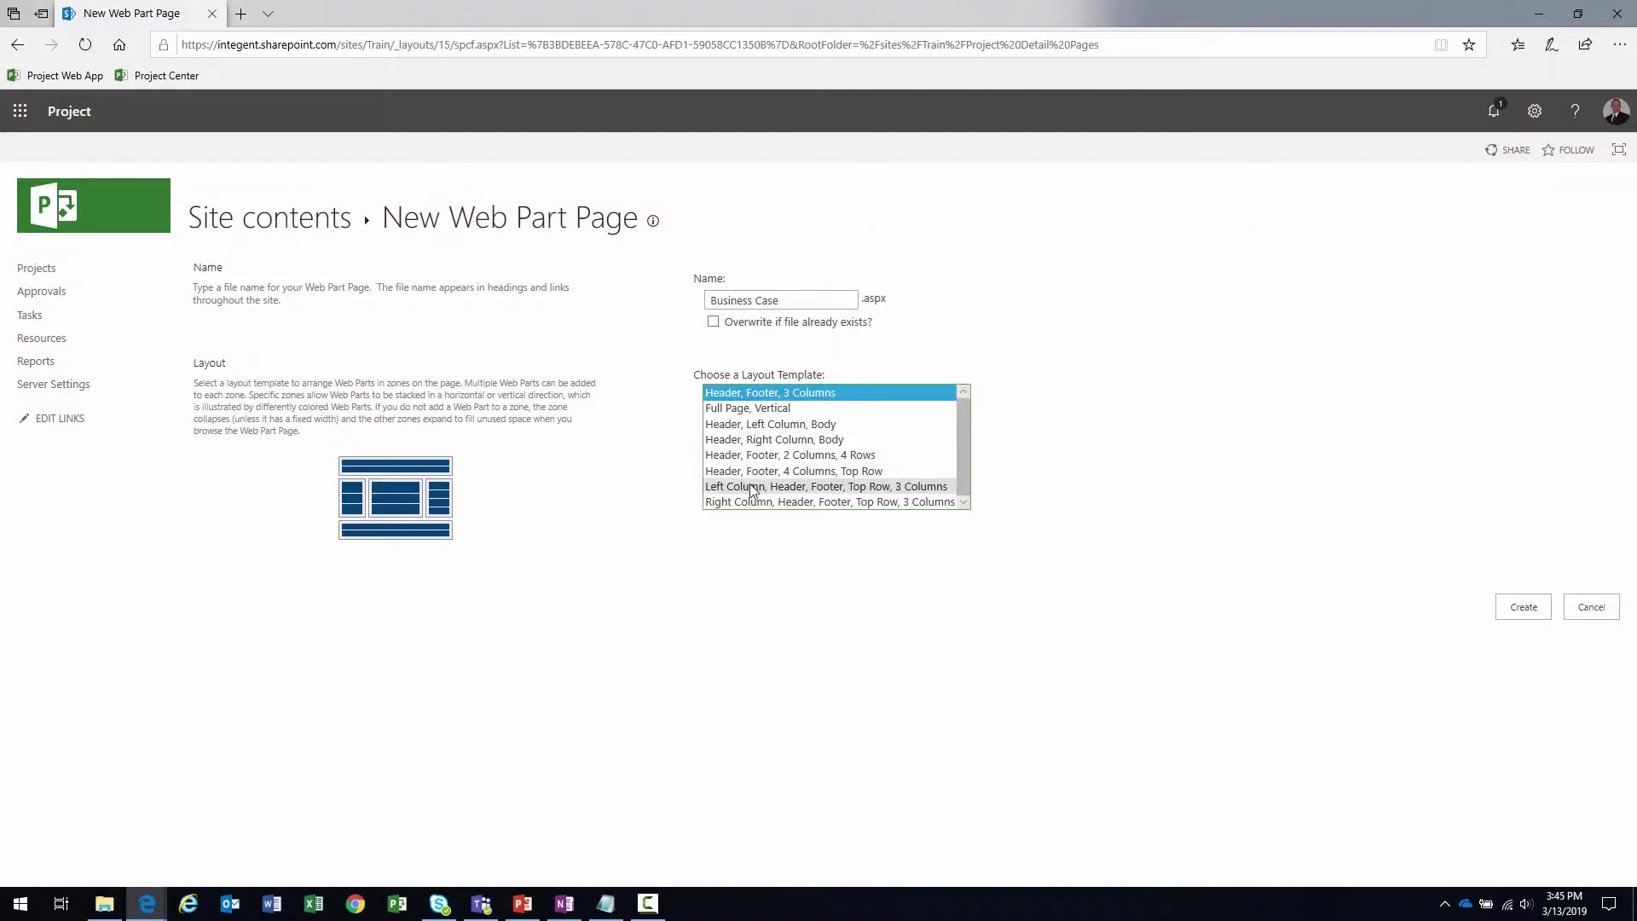
click(750, 450)
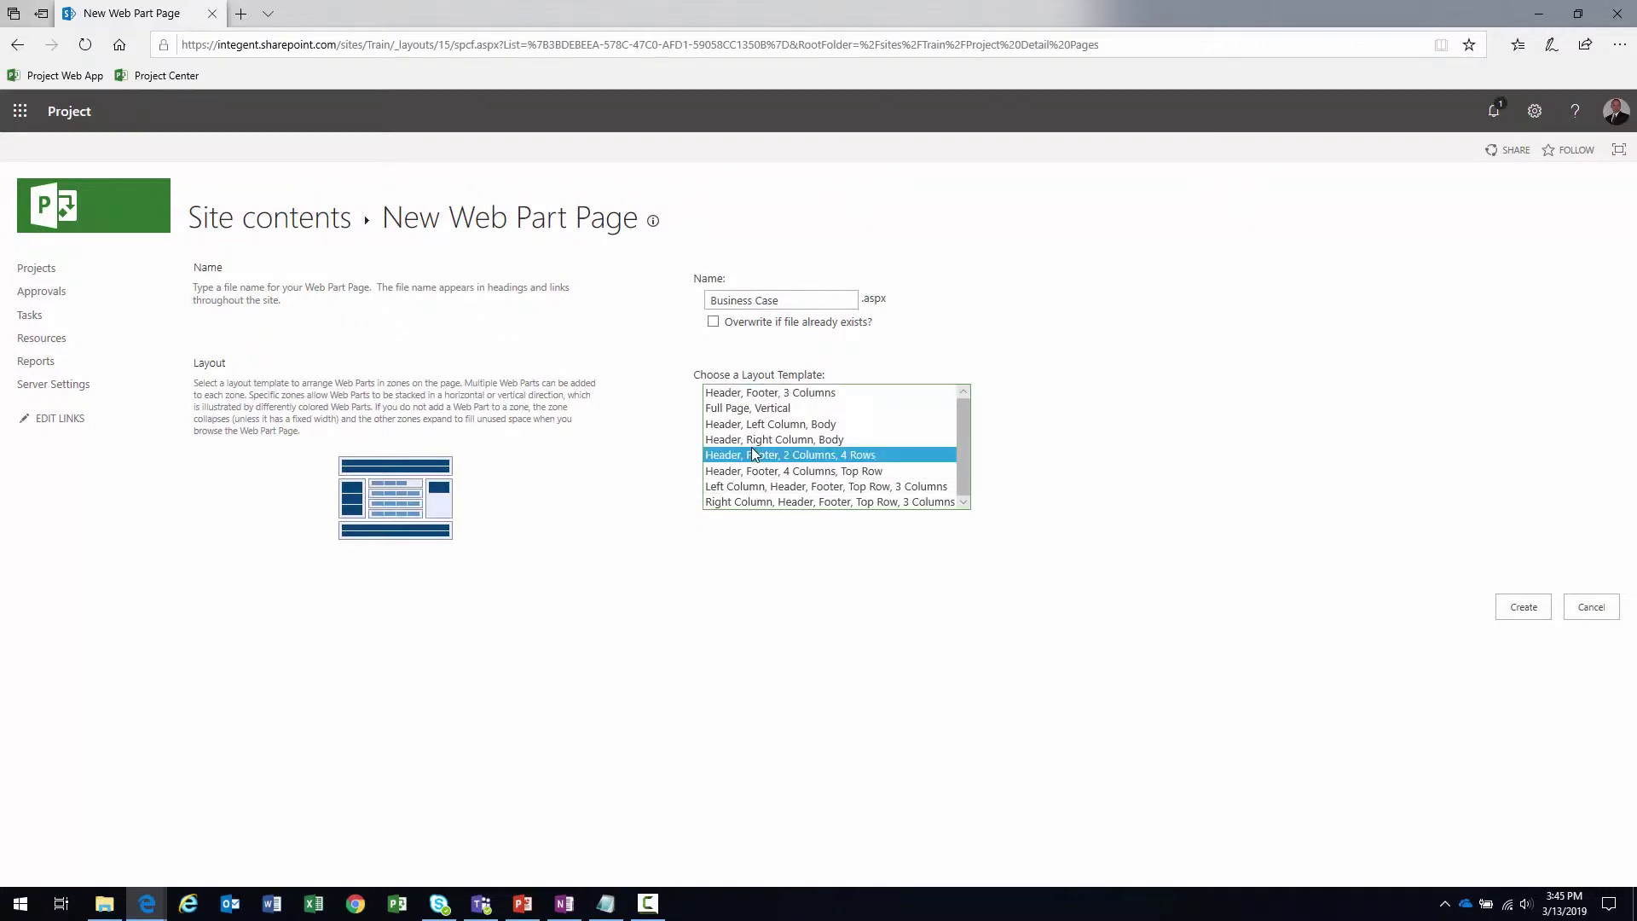
key(Up)
key(Up)
key(Up)
key(Up)
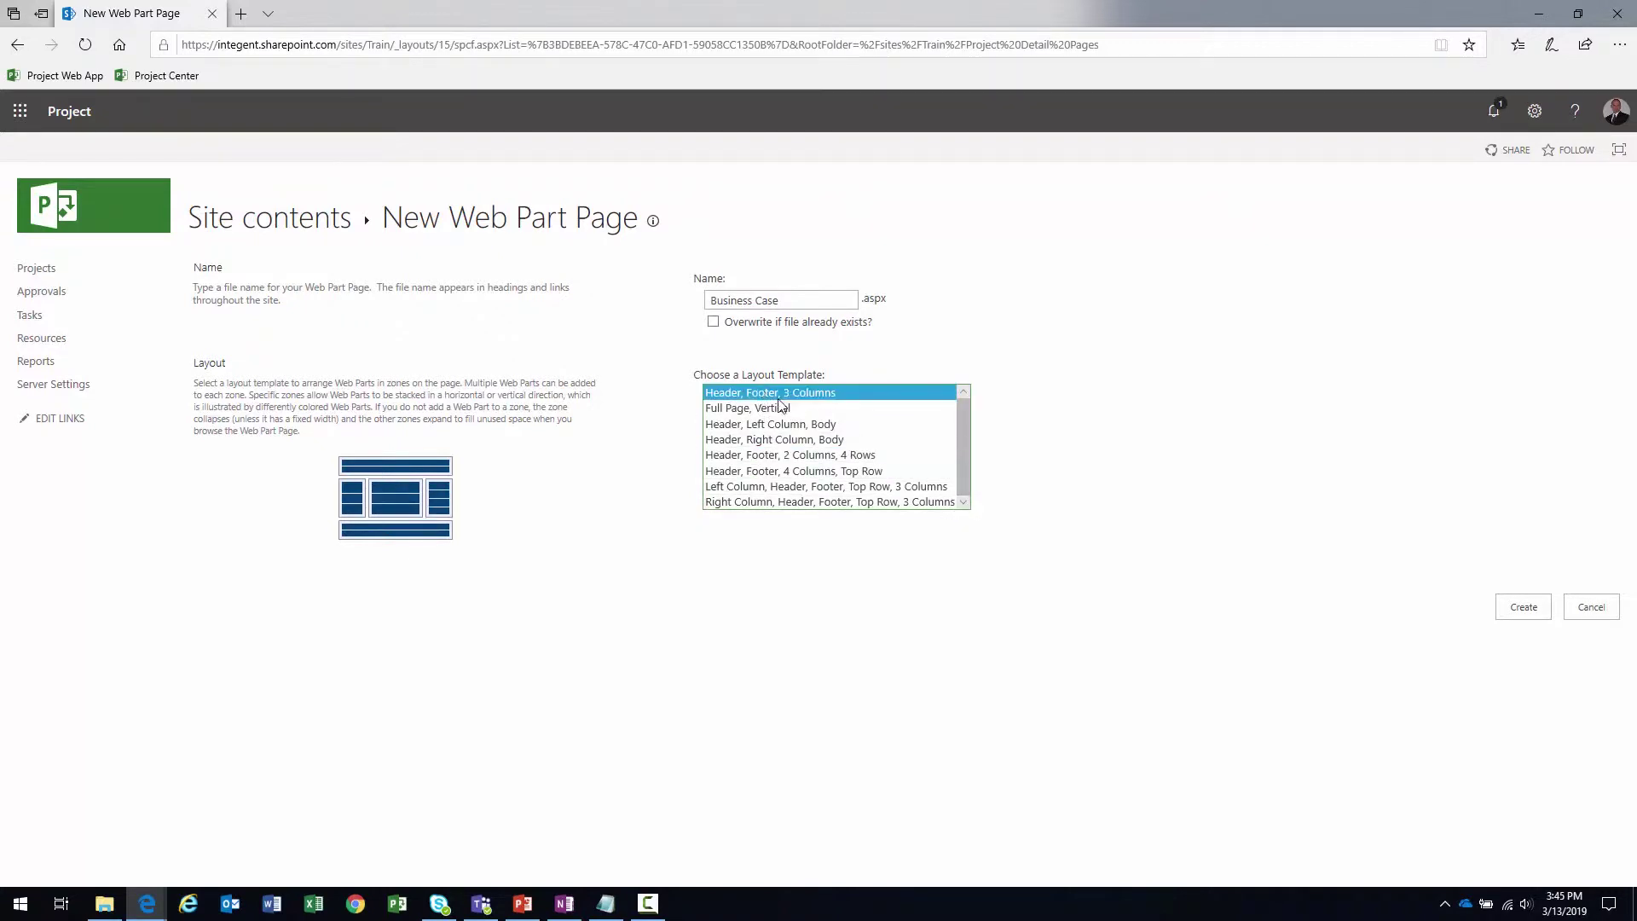
click(1534, 607)
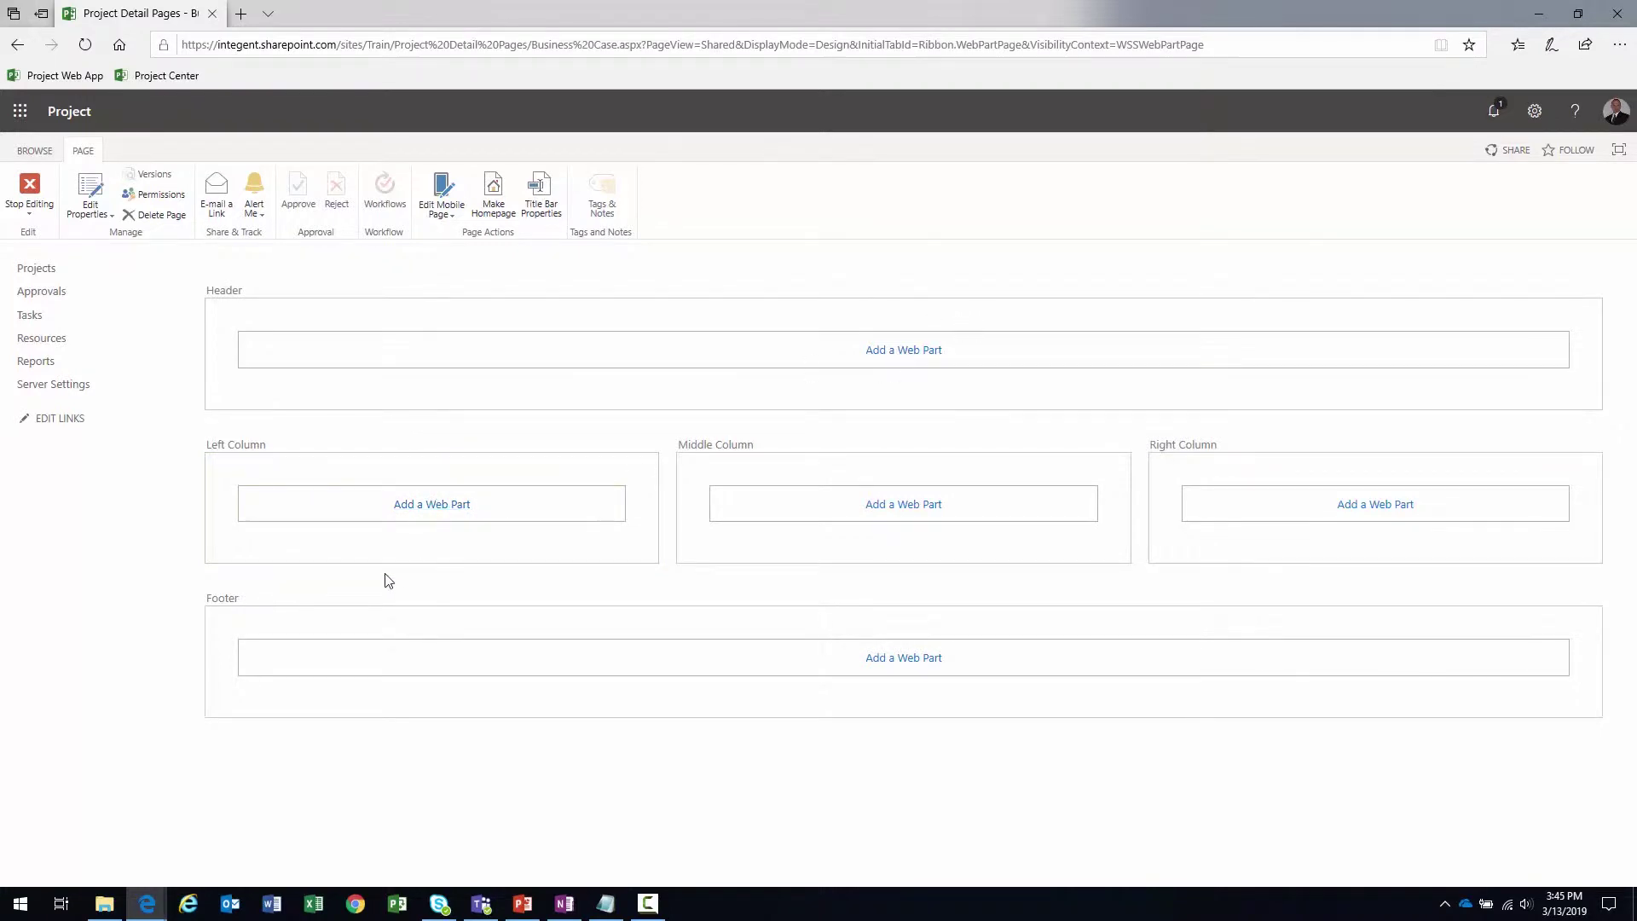
Add a Basic Info web part from the Project Web App category to the Left Column and another to the Right Column
click(422, 504)
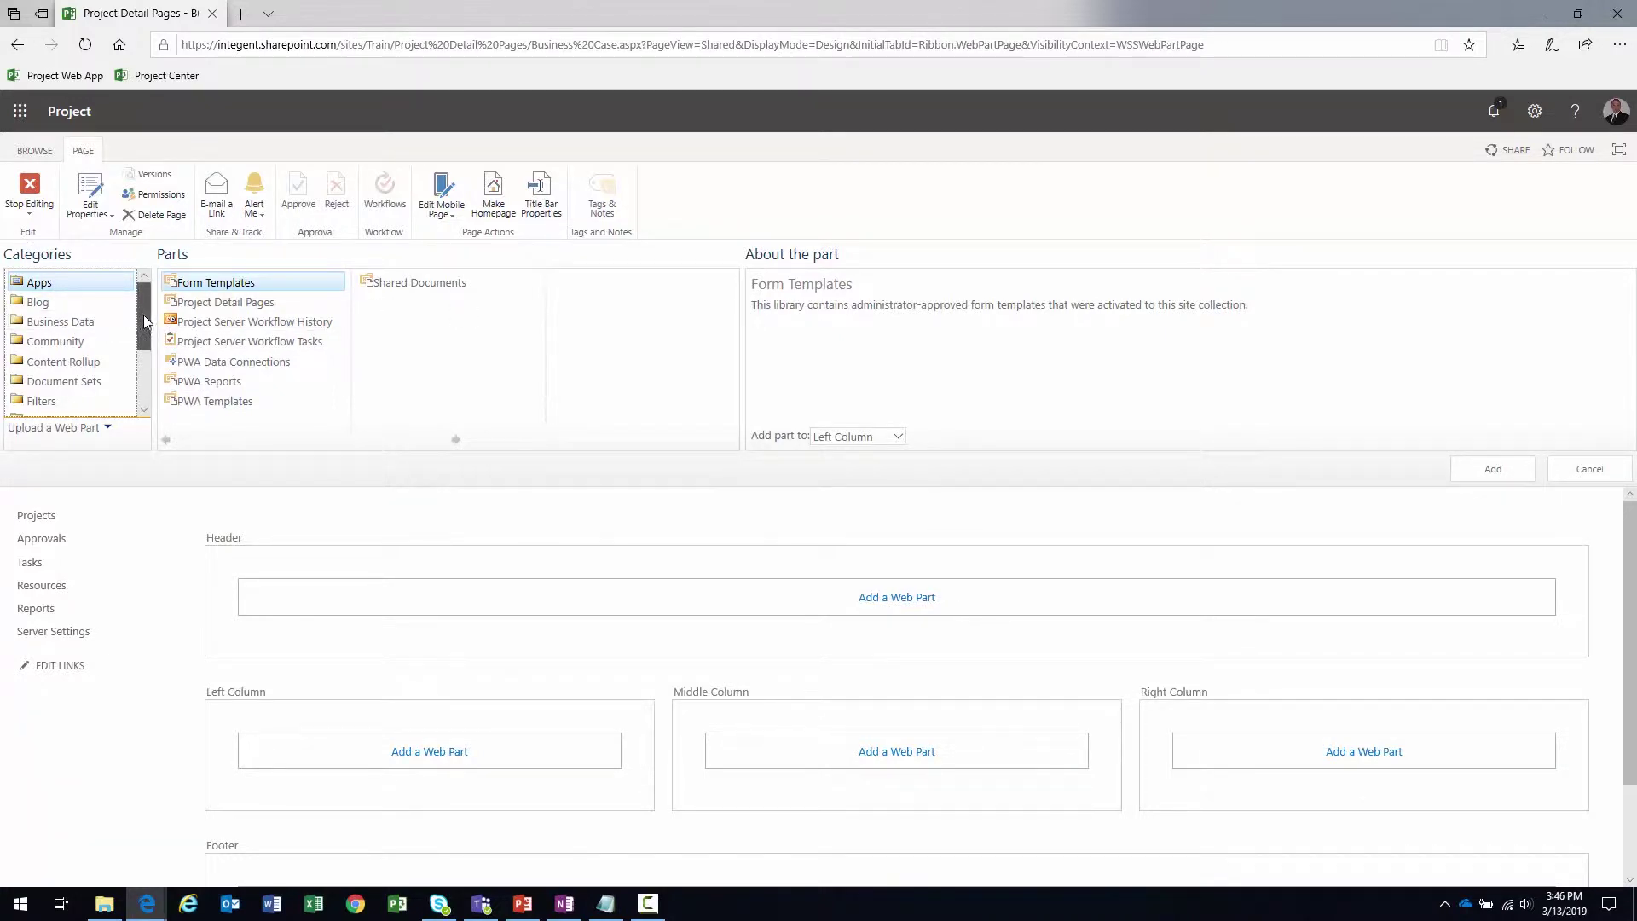
scroll(136, 317, down, 3)
click(97, 351)
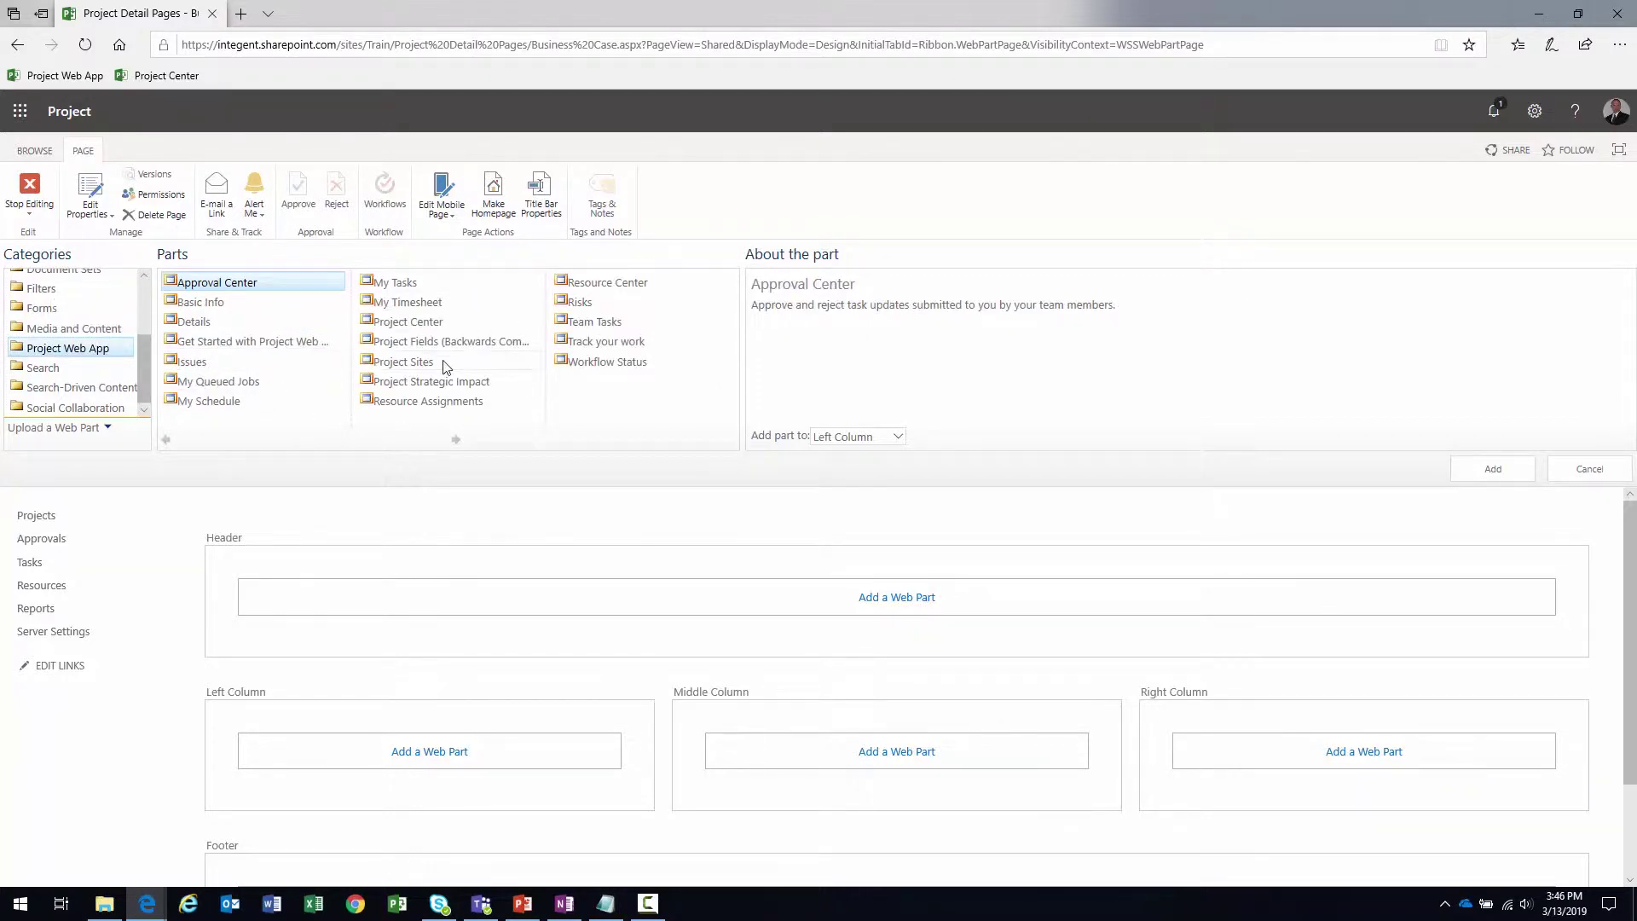
click(217, 305)
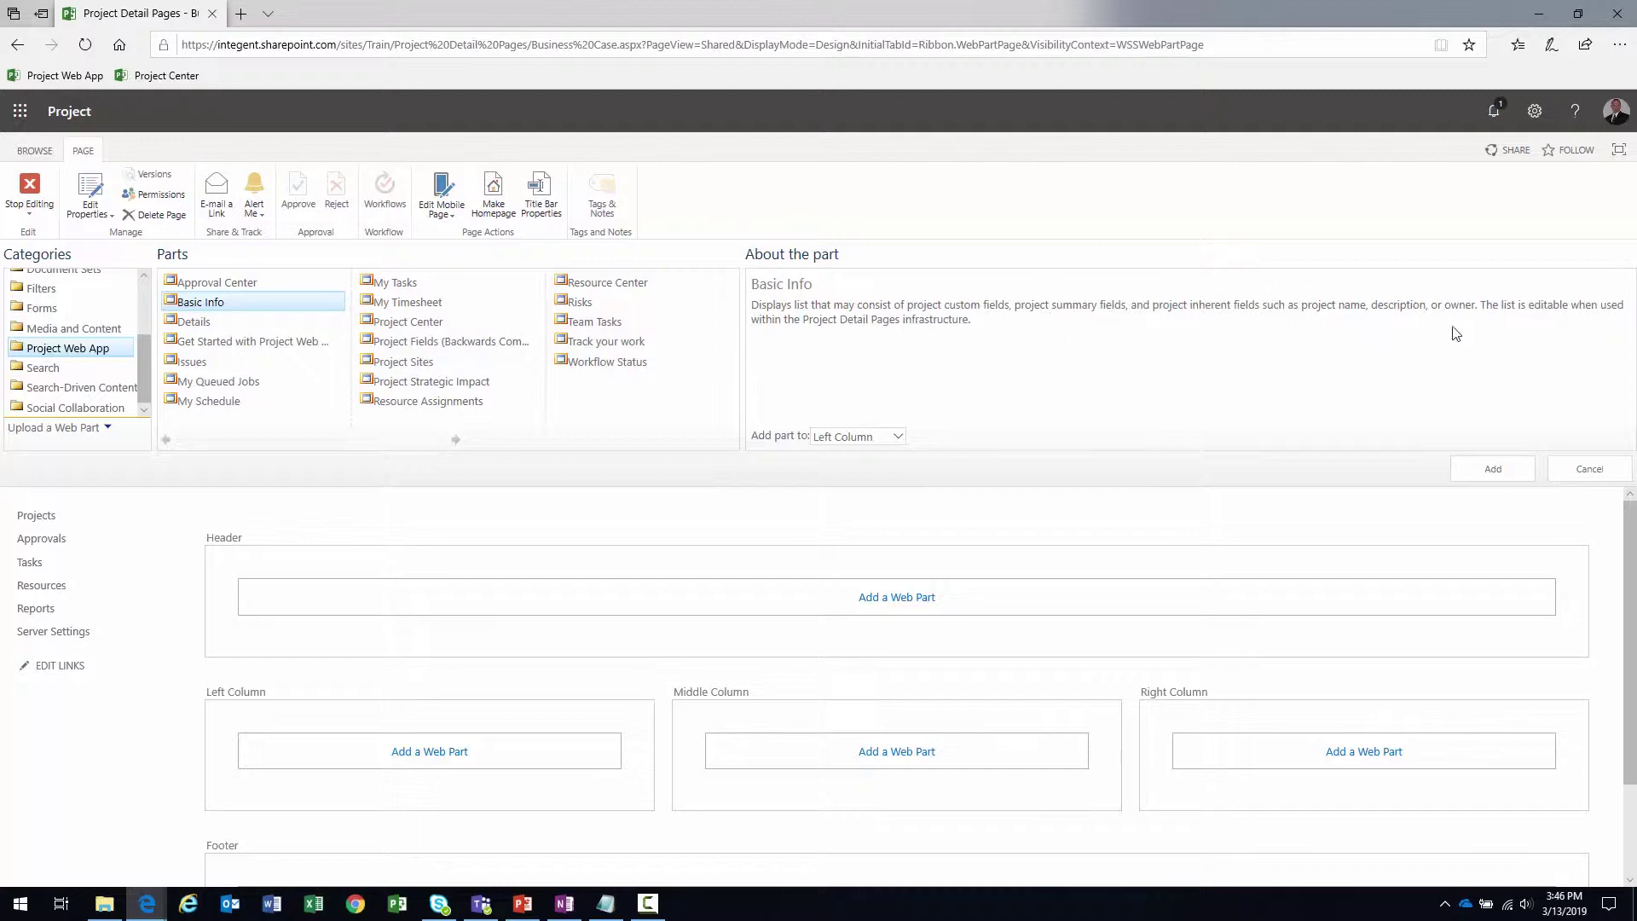
click(1492, 469)
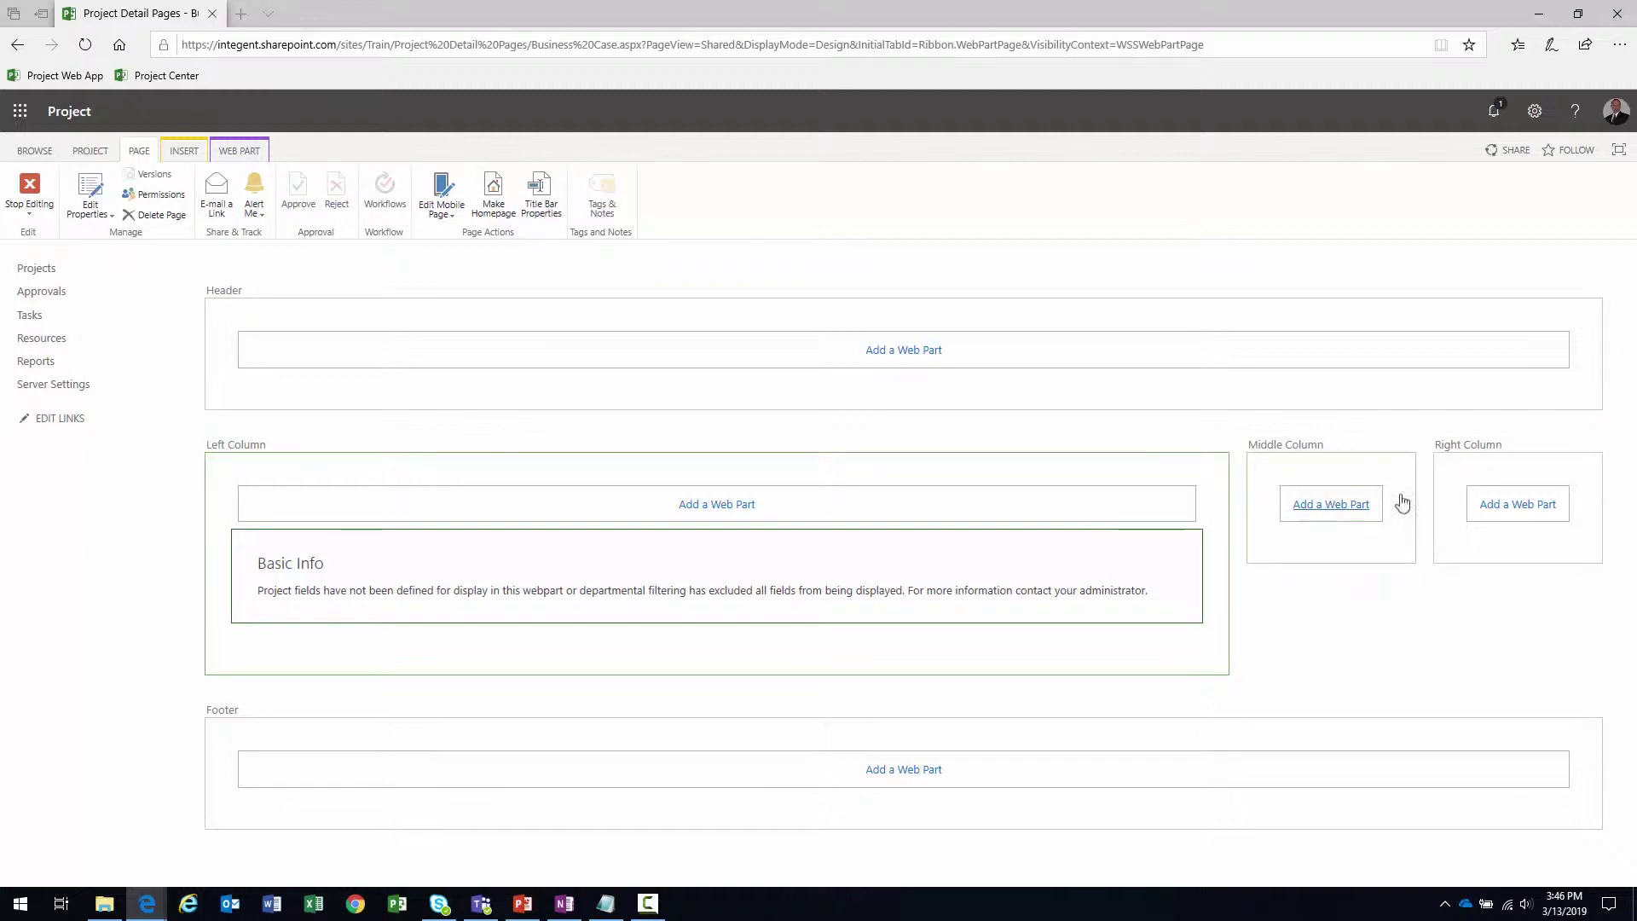
click(1525, 503)
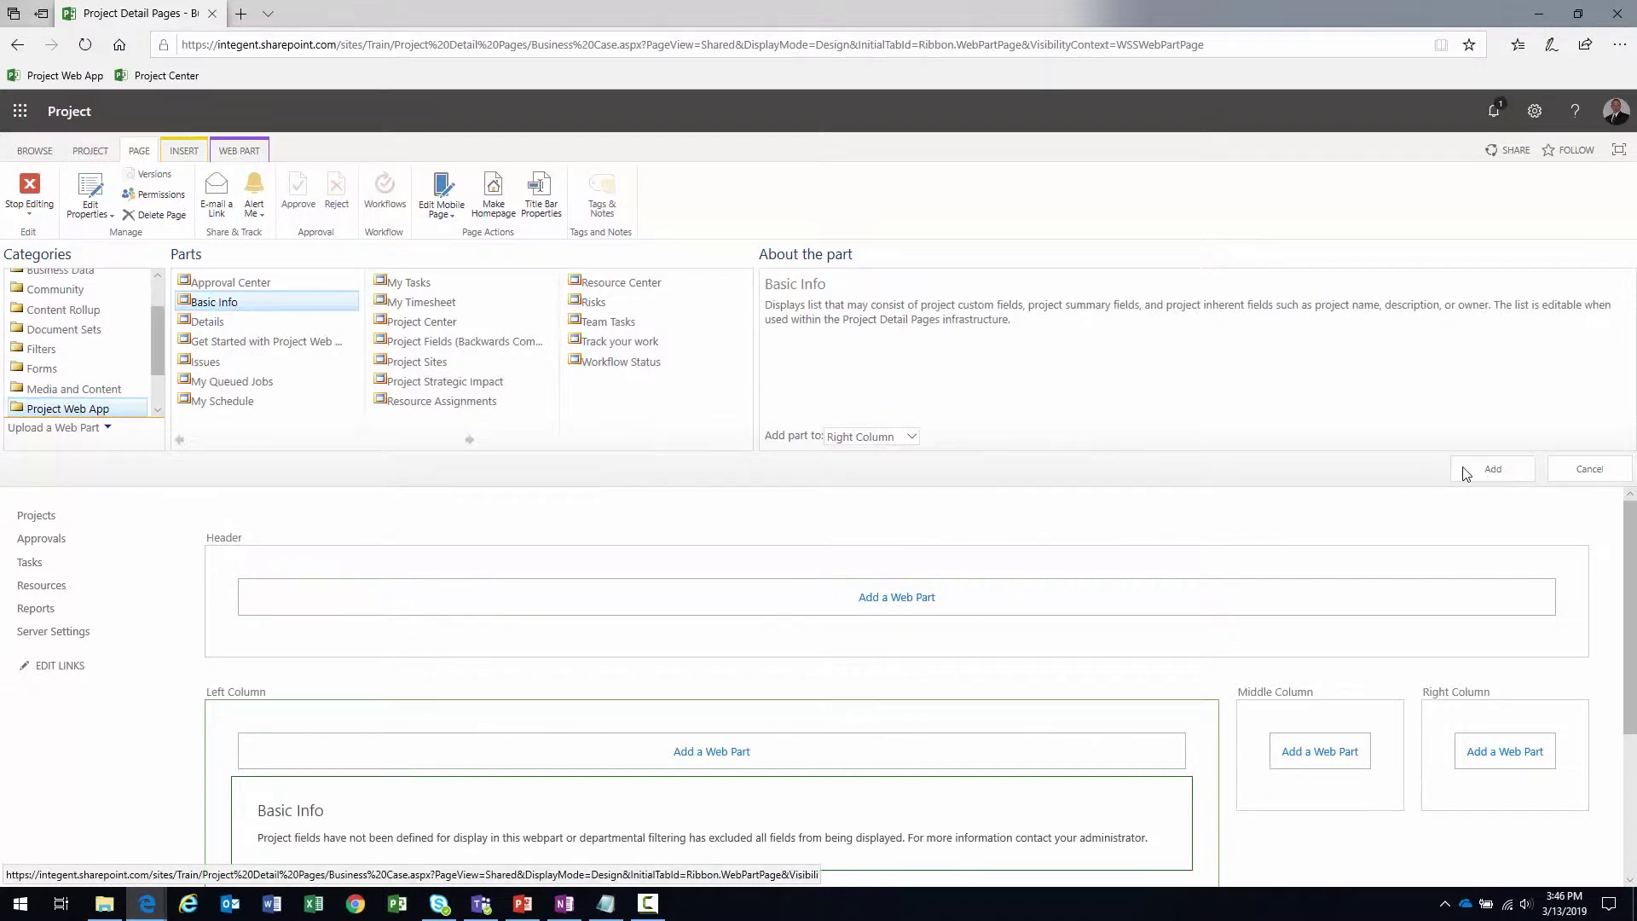
click(1493, 469)
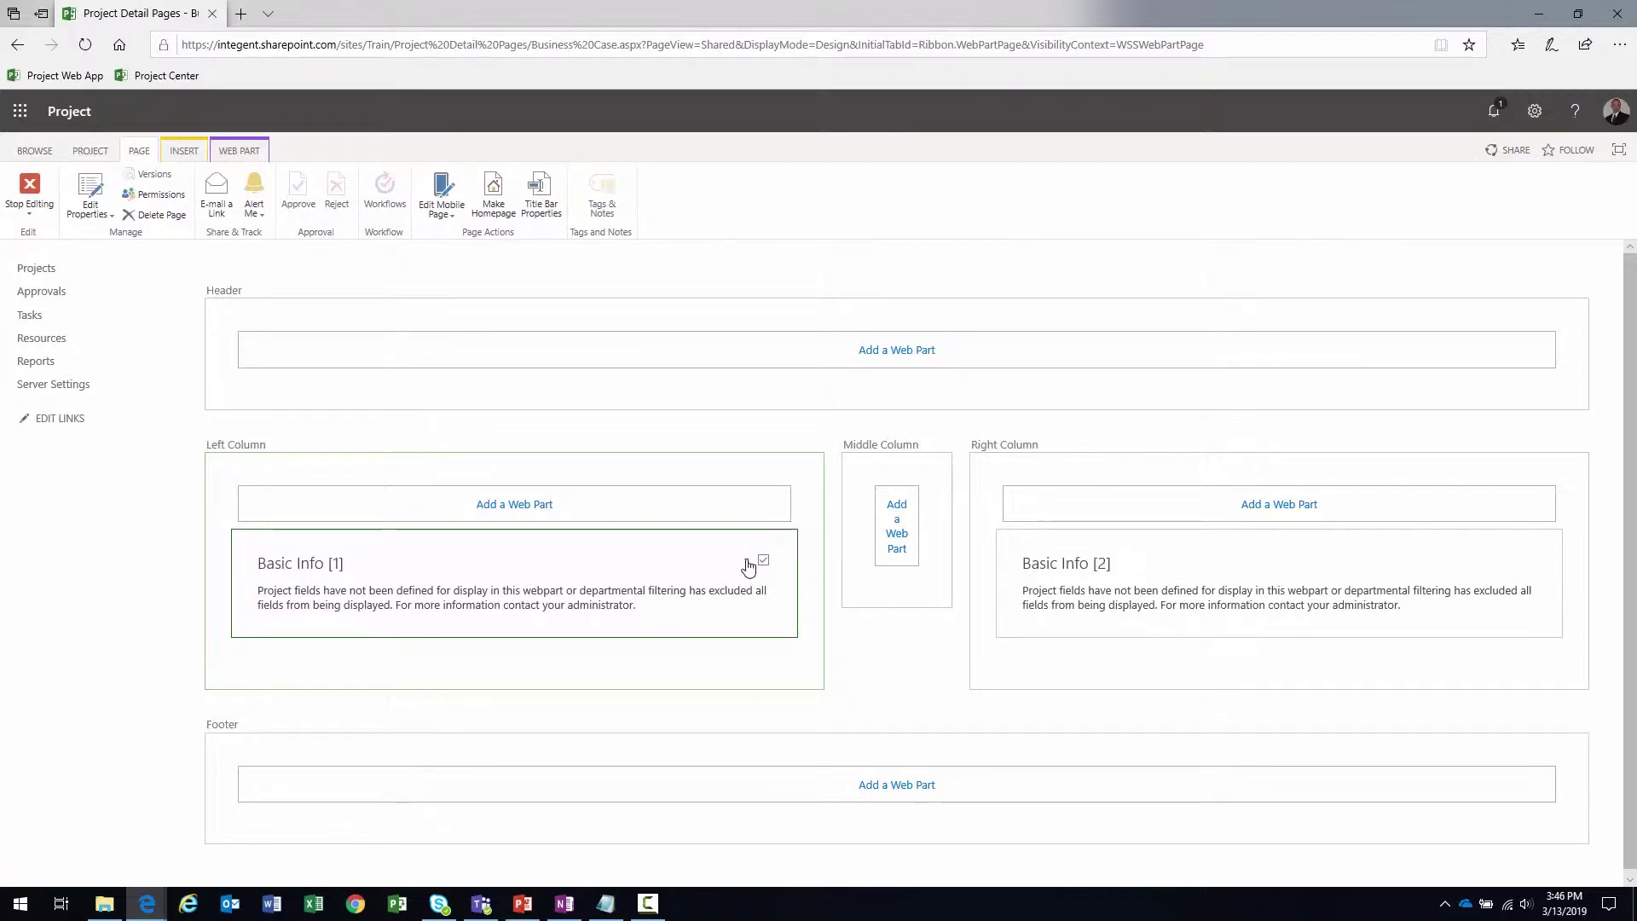
Edit the Left Column's Basic Info web part and open the chooser for its displayed project fields
click(747, 561)
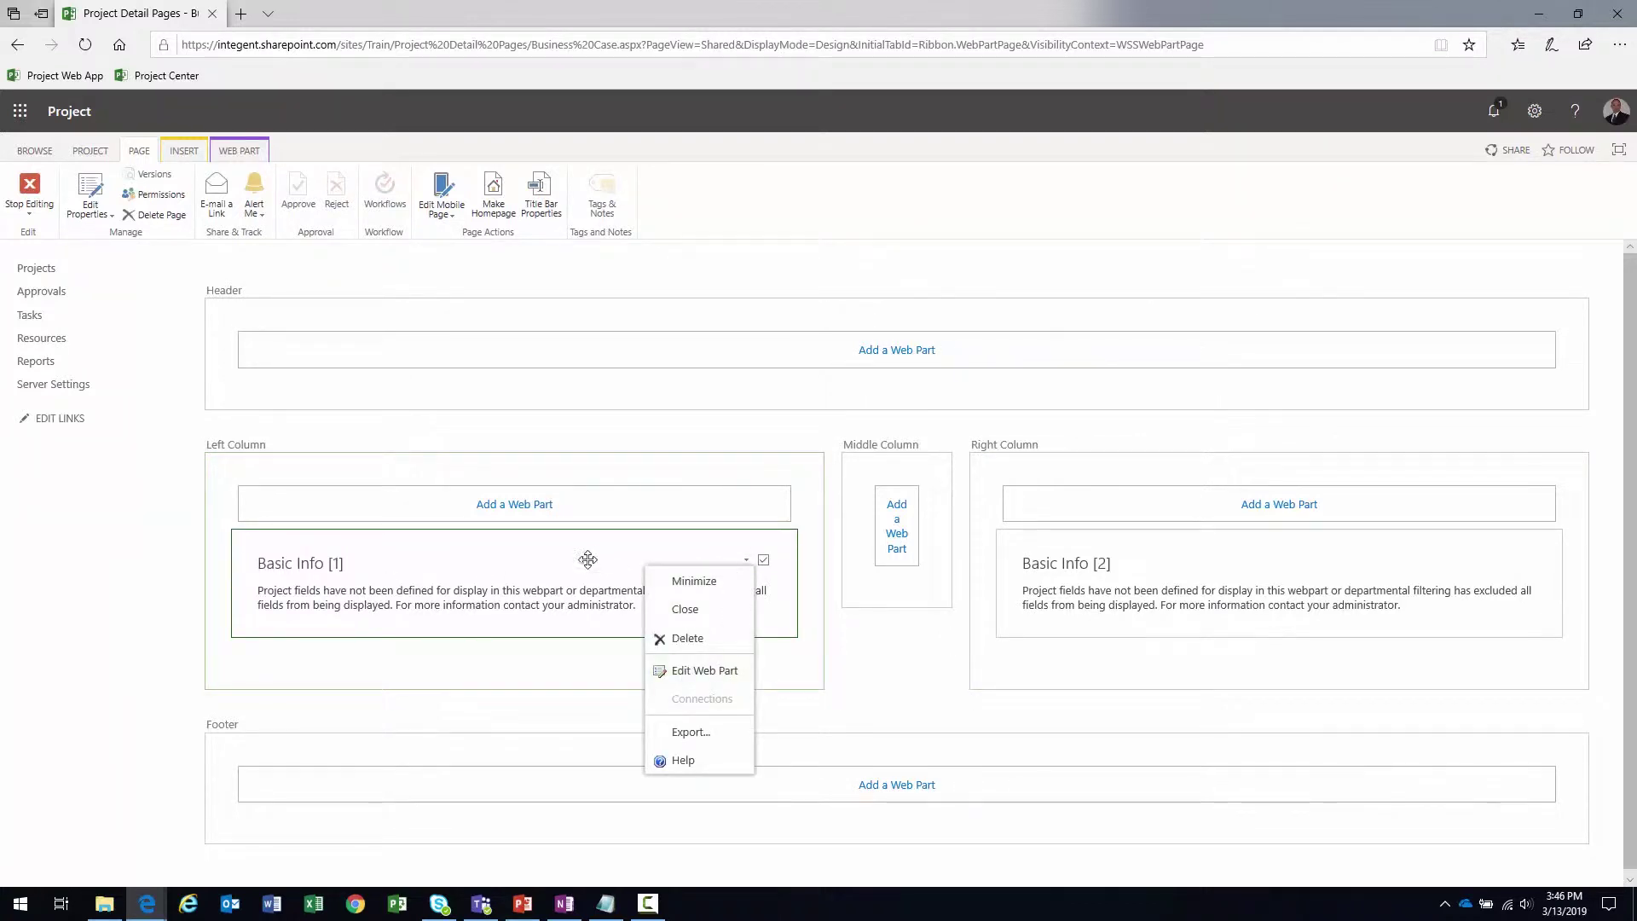
click(612, 590)
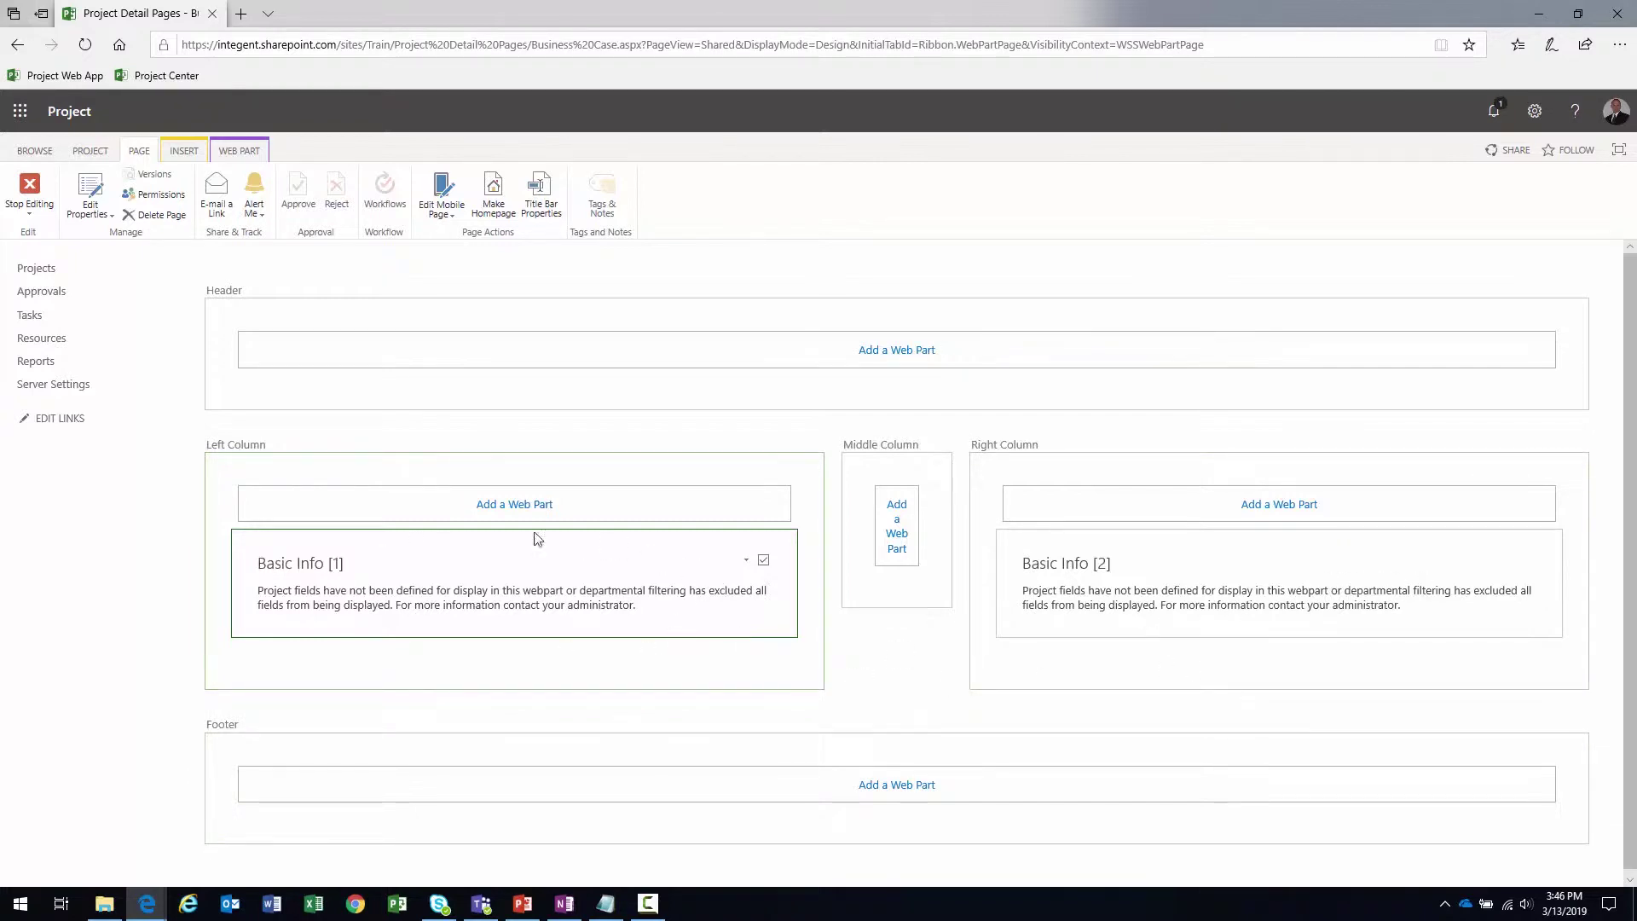
click(747, 563)
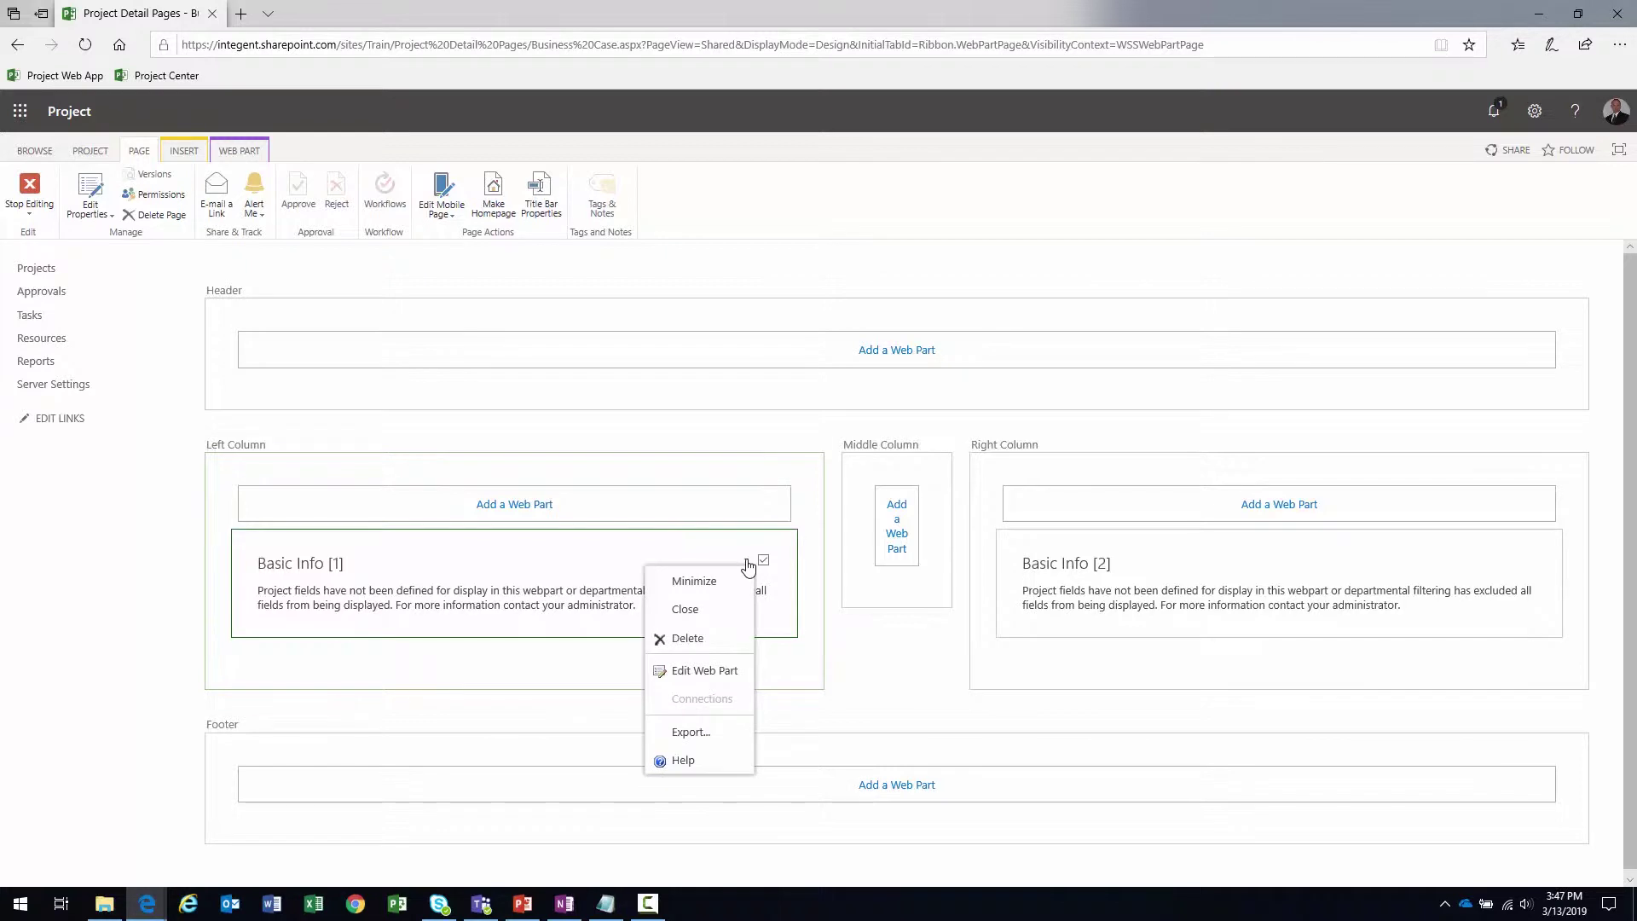
click(708, 672)
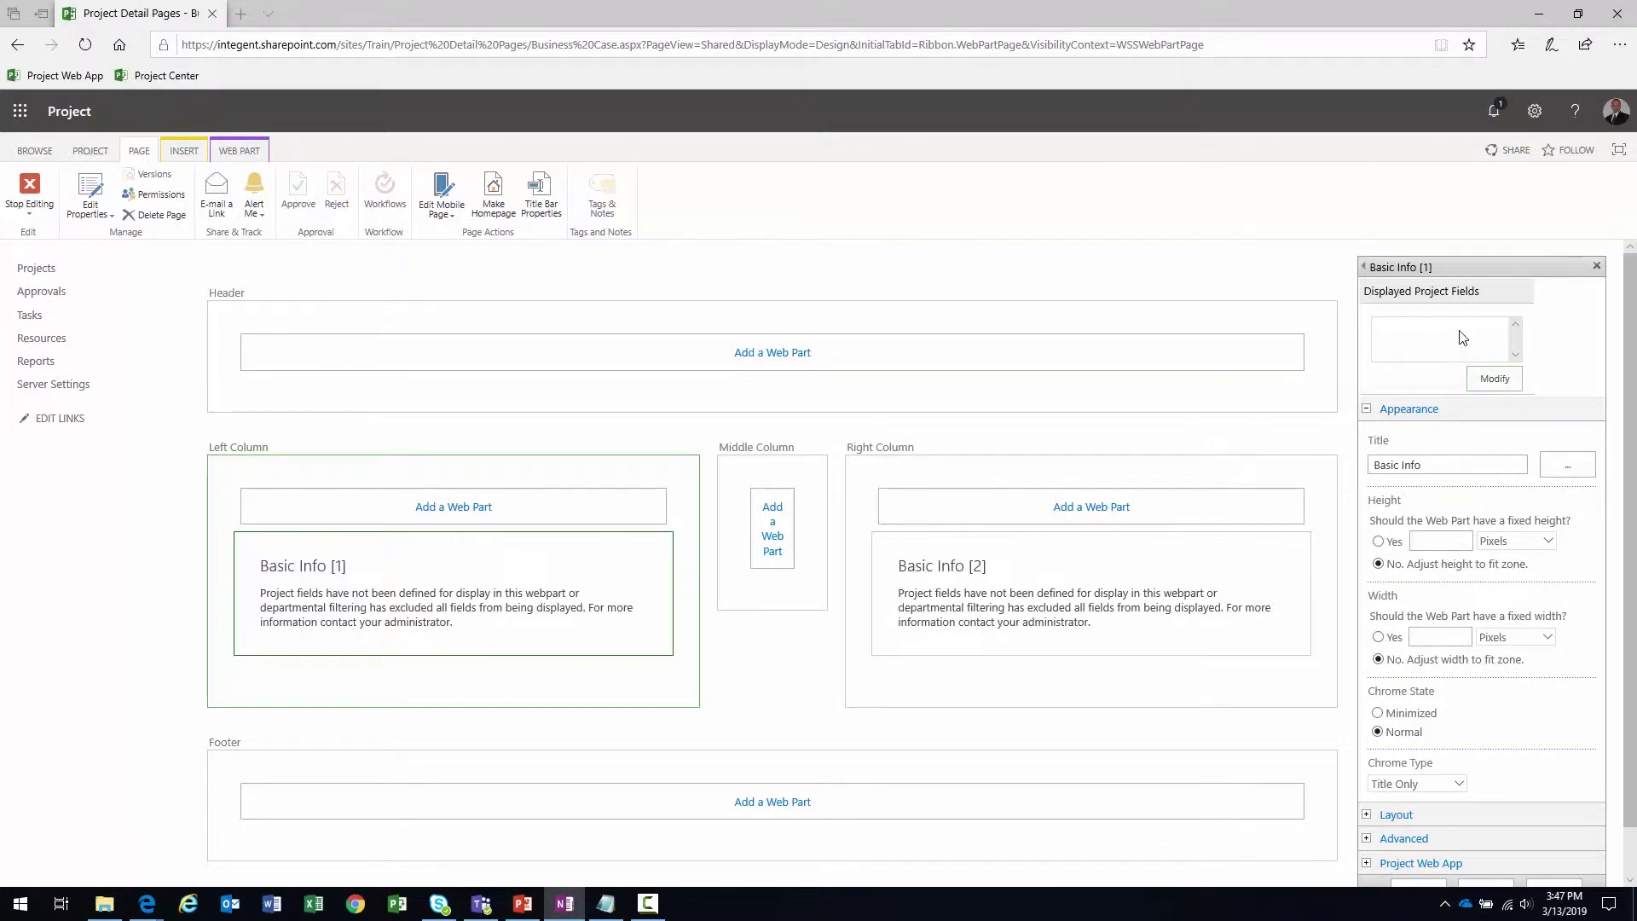
drag(1367, 291, 1473, 291)
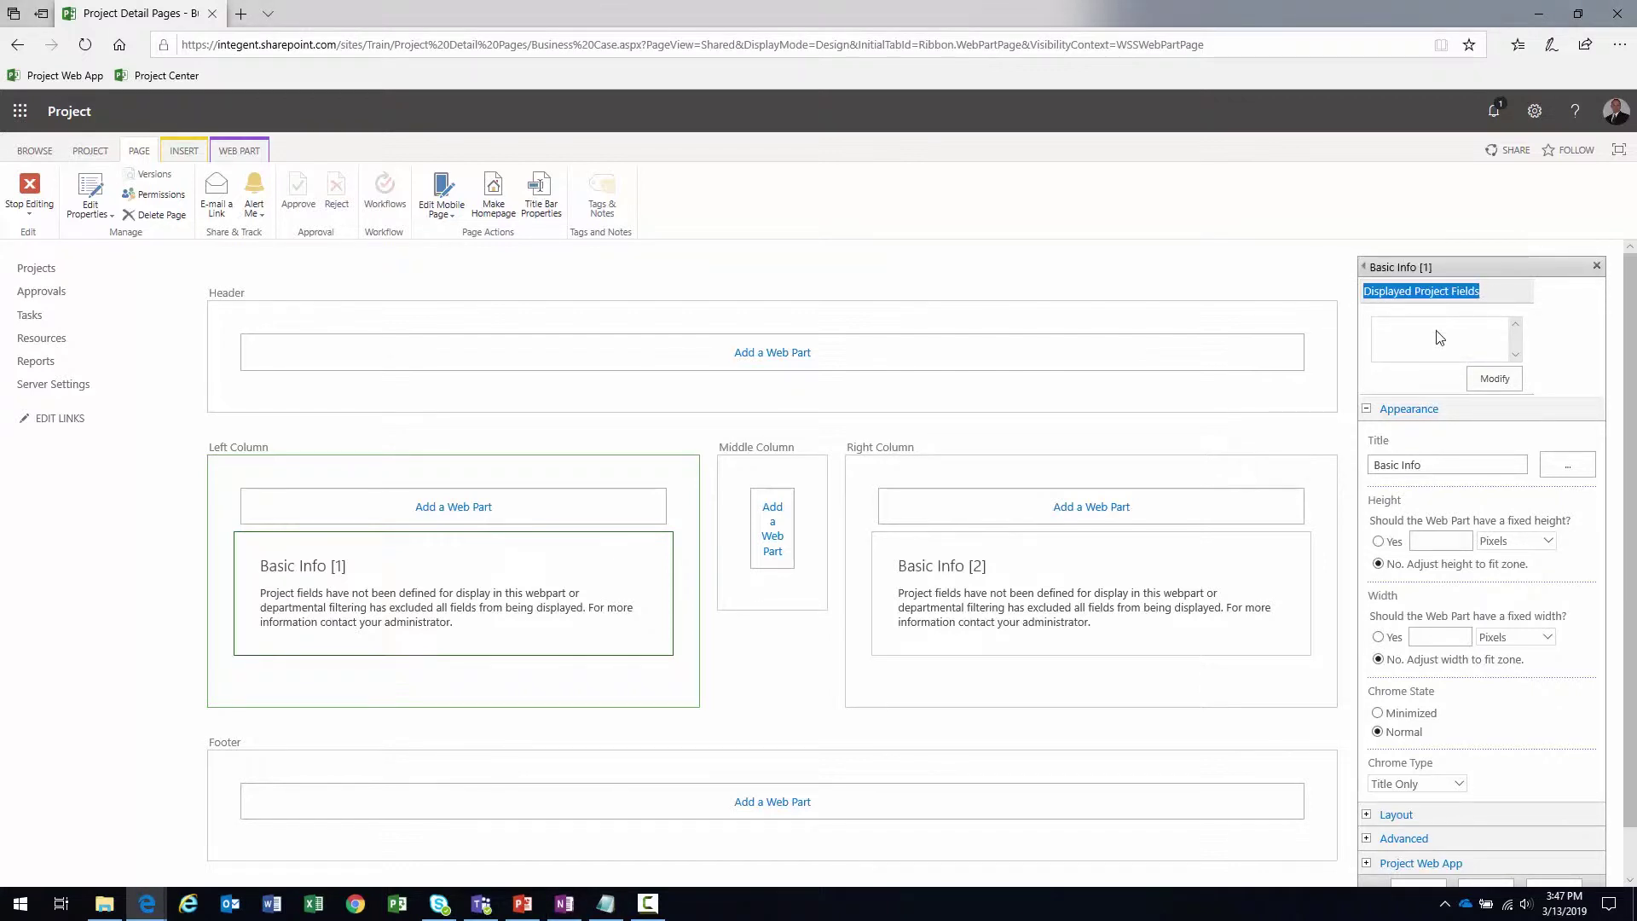
click(1438, 296)
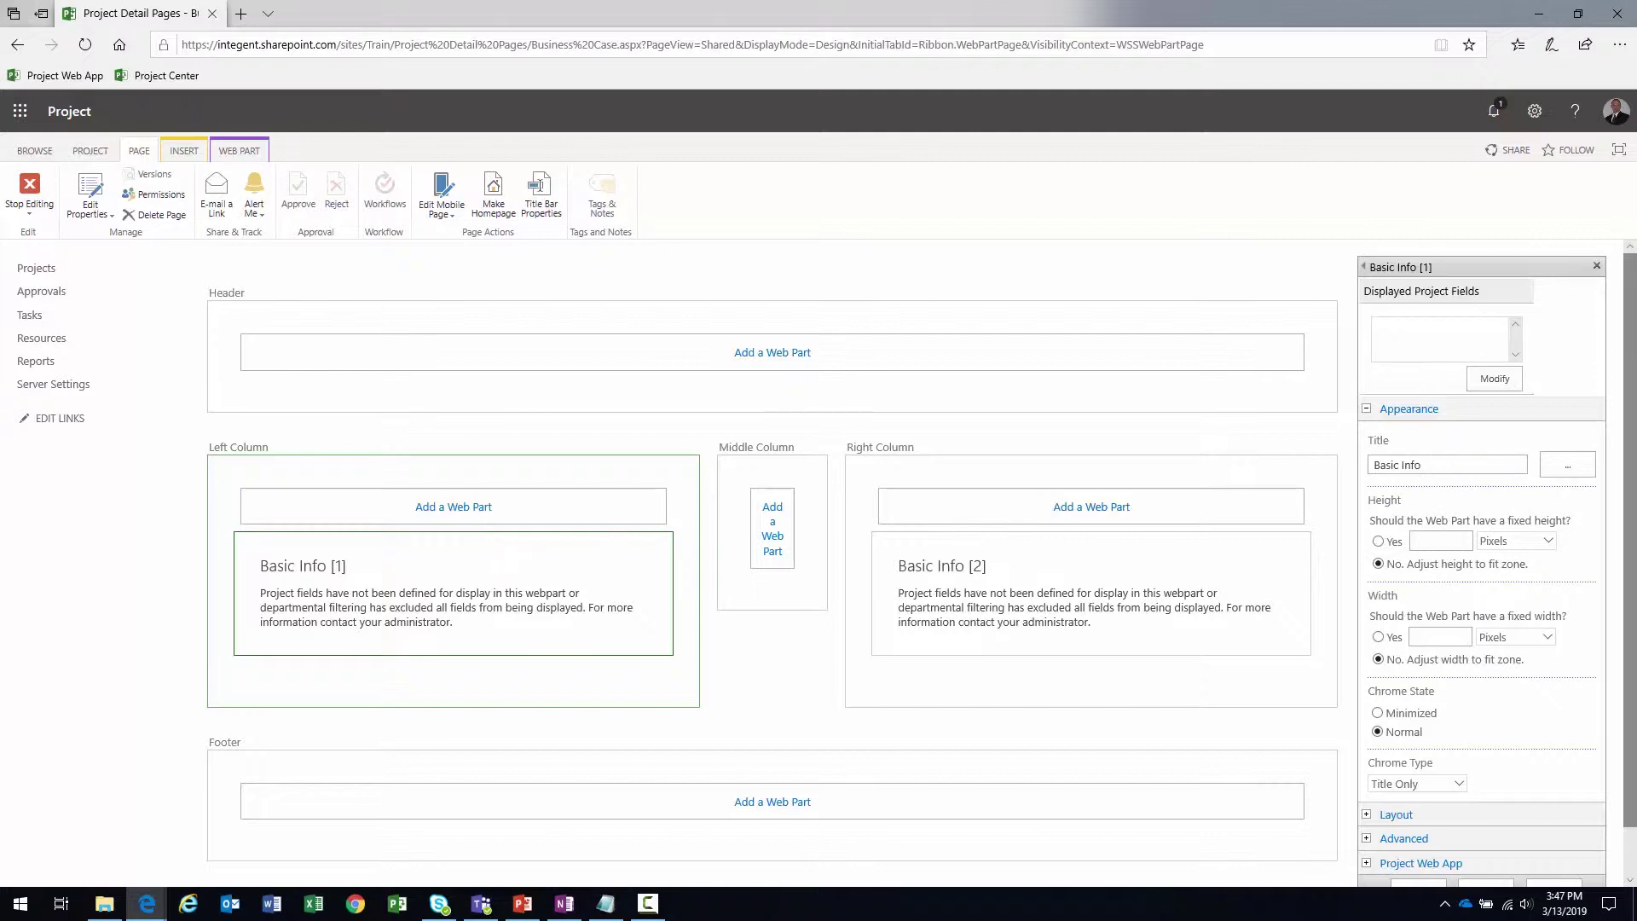
key(super+e)
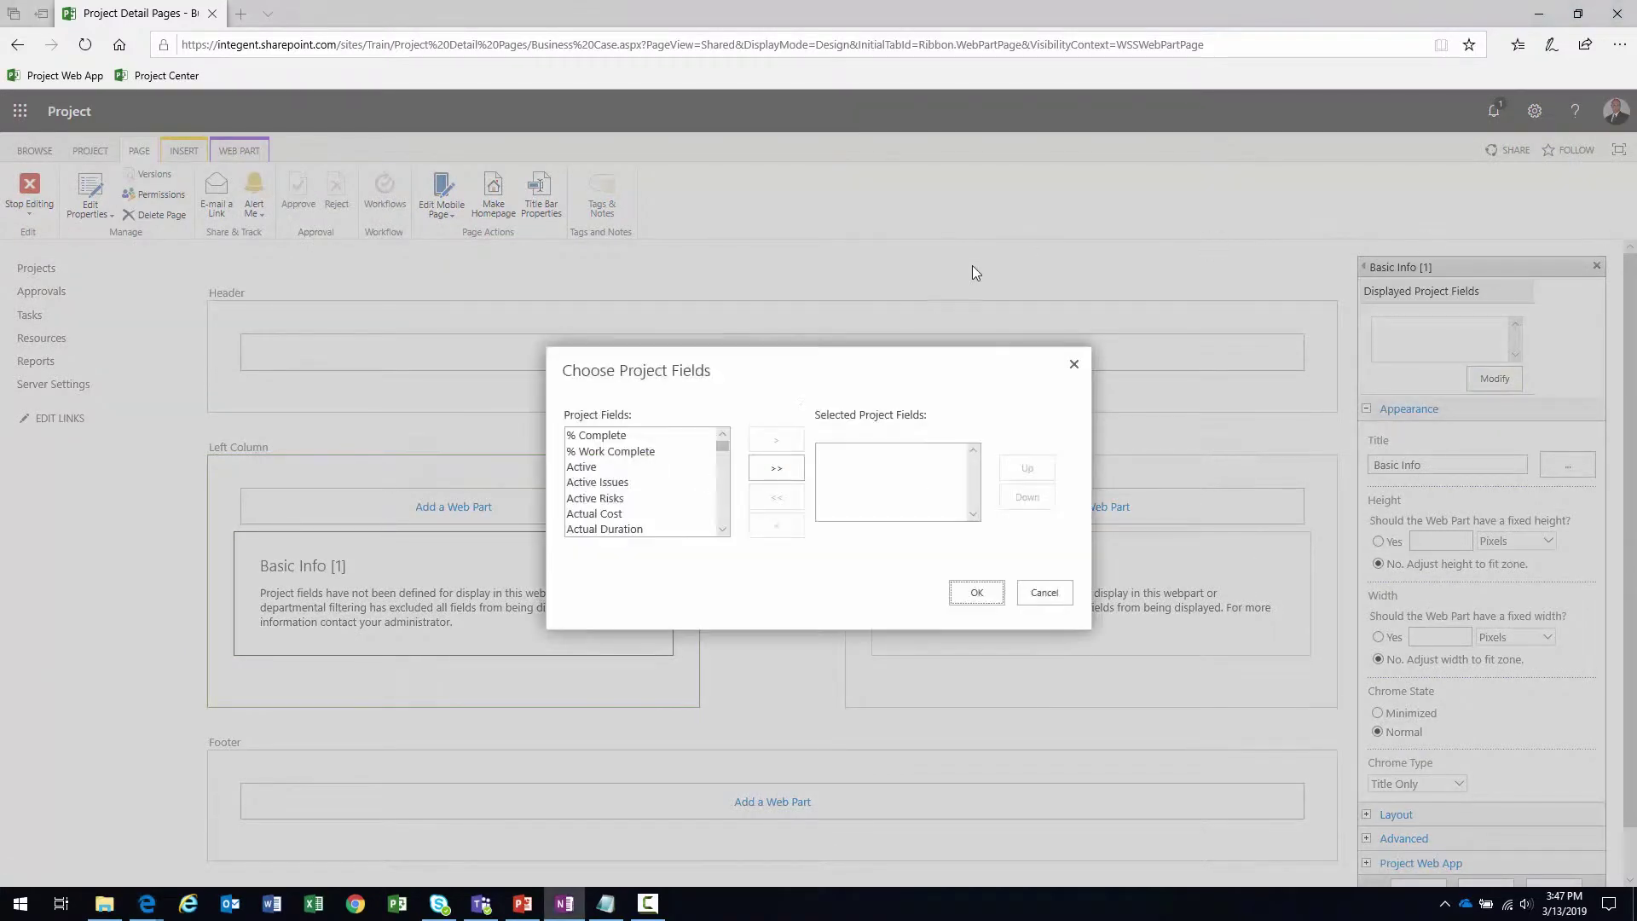
Add Project ID and Project Name to the web part's selected project fields
click(647, 464)
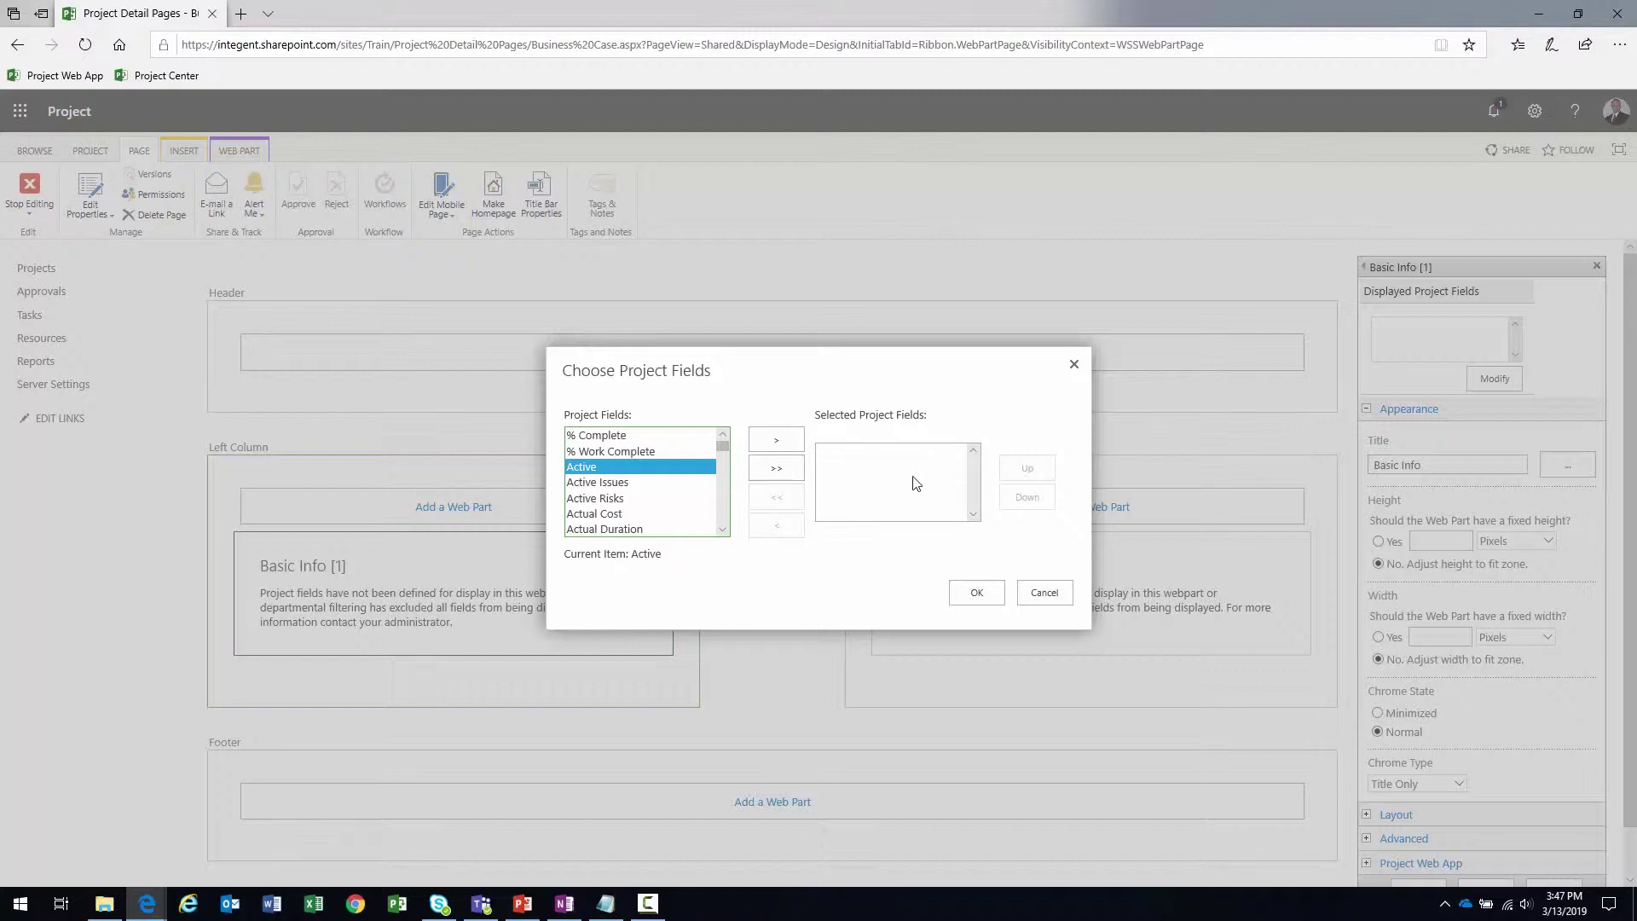
click(596, 485)
text(proj)
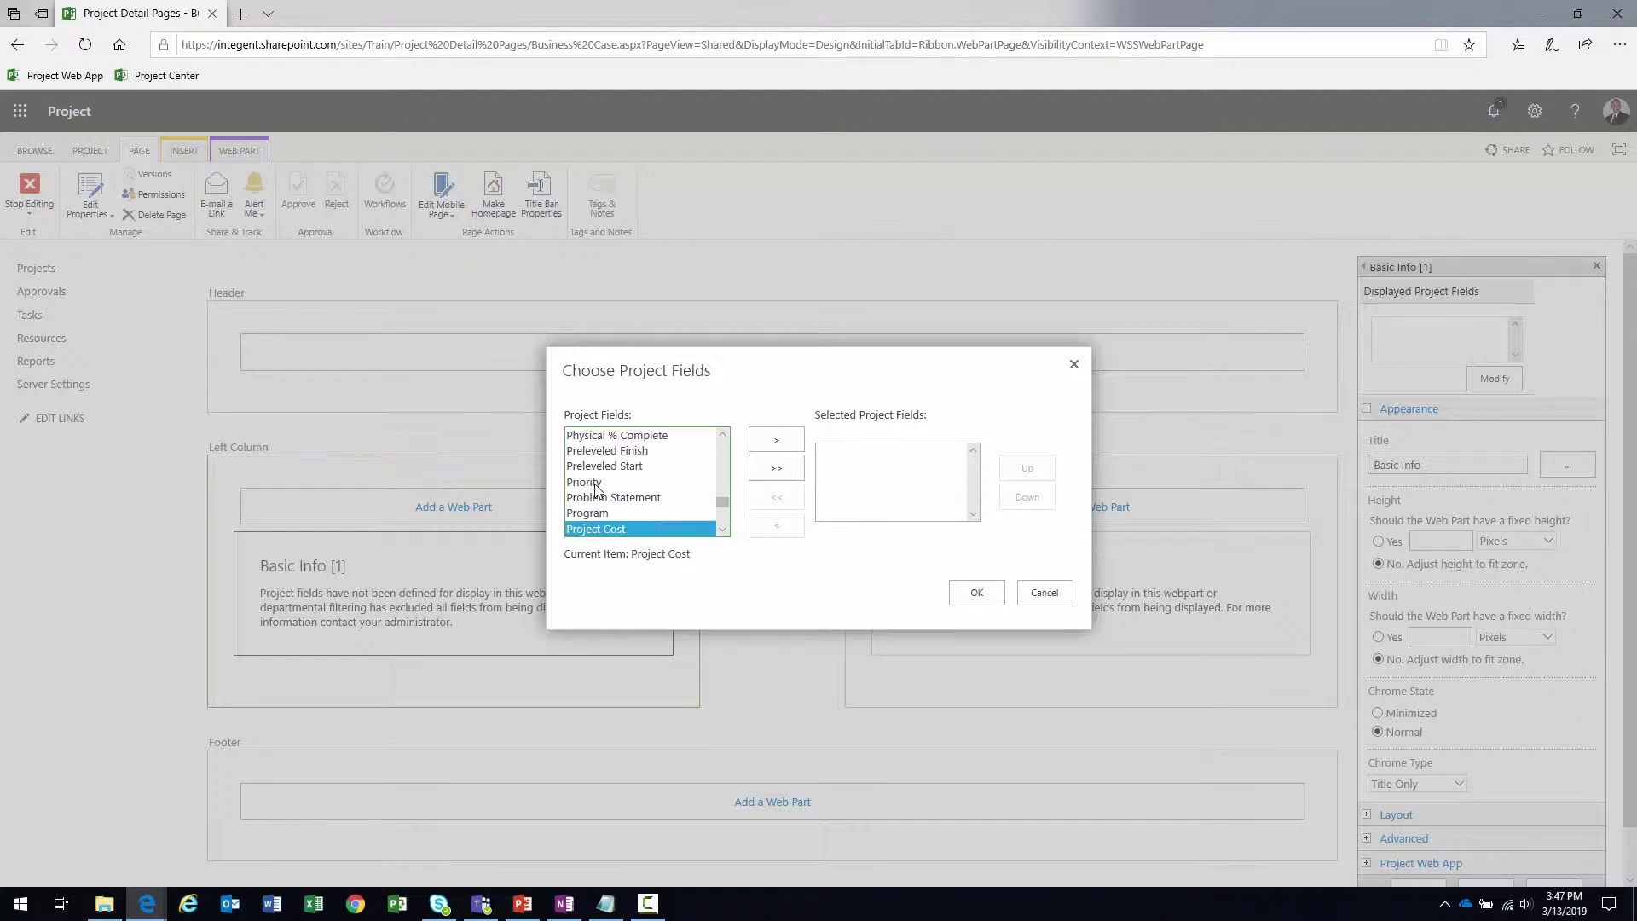
scroll(596, 488, down, 3)
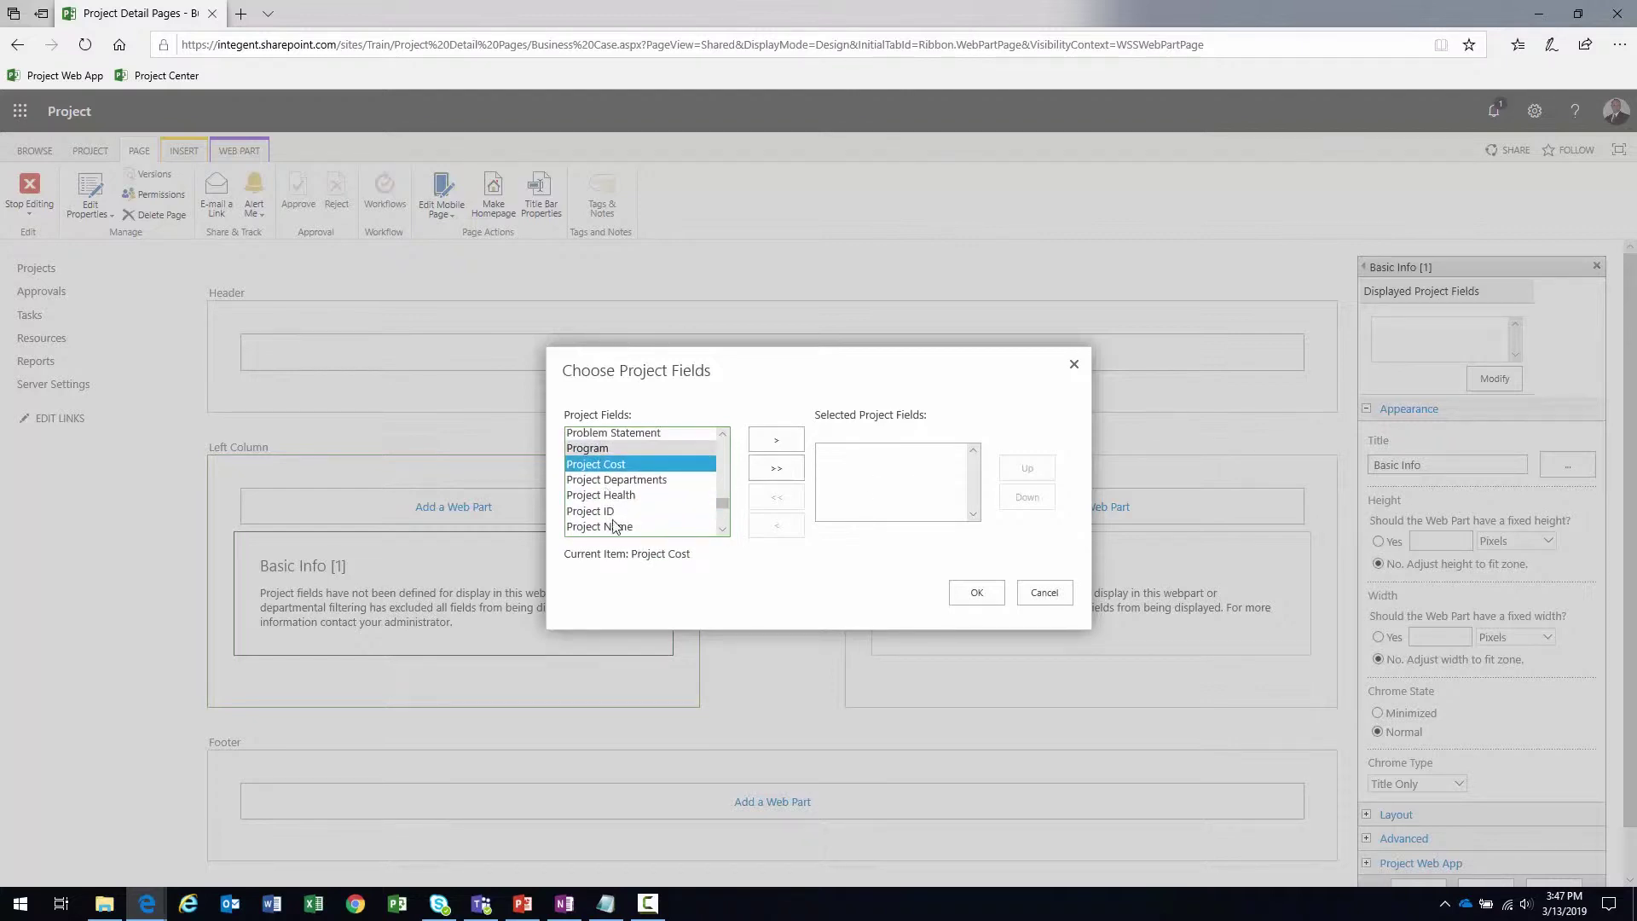
click(614, 514)
click(775, 440)
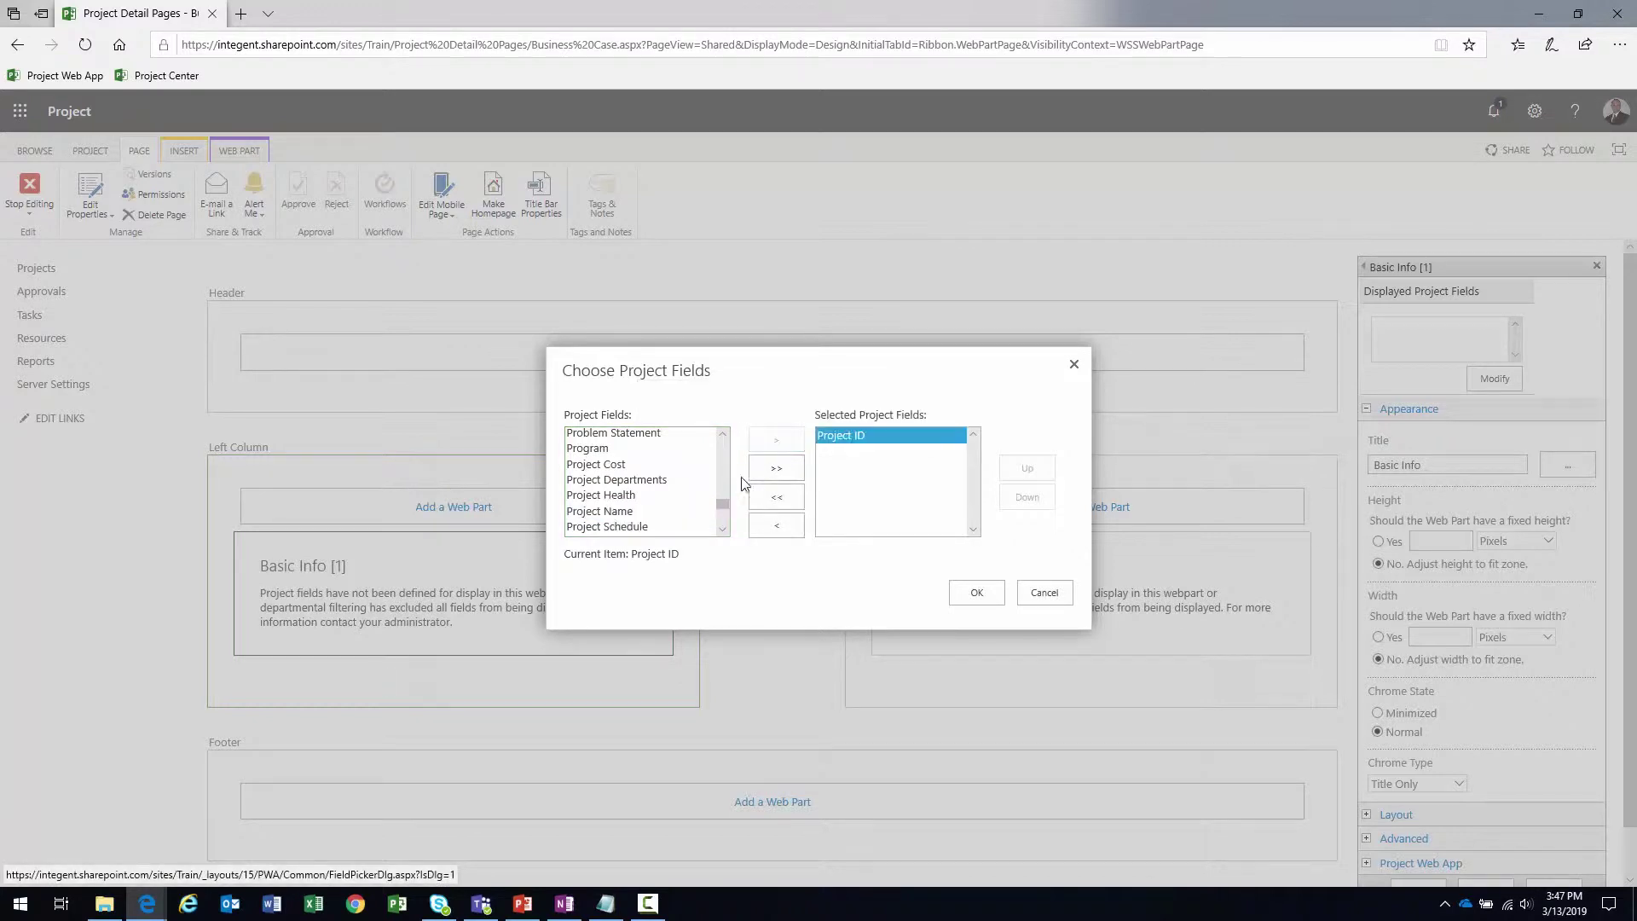
click(646, 509)
click(776, 439)
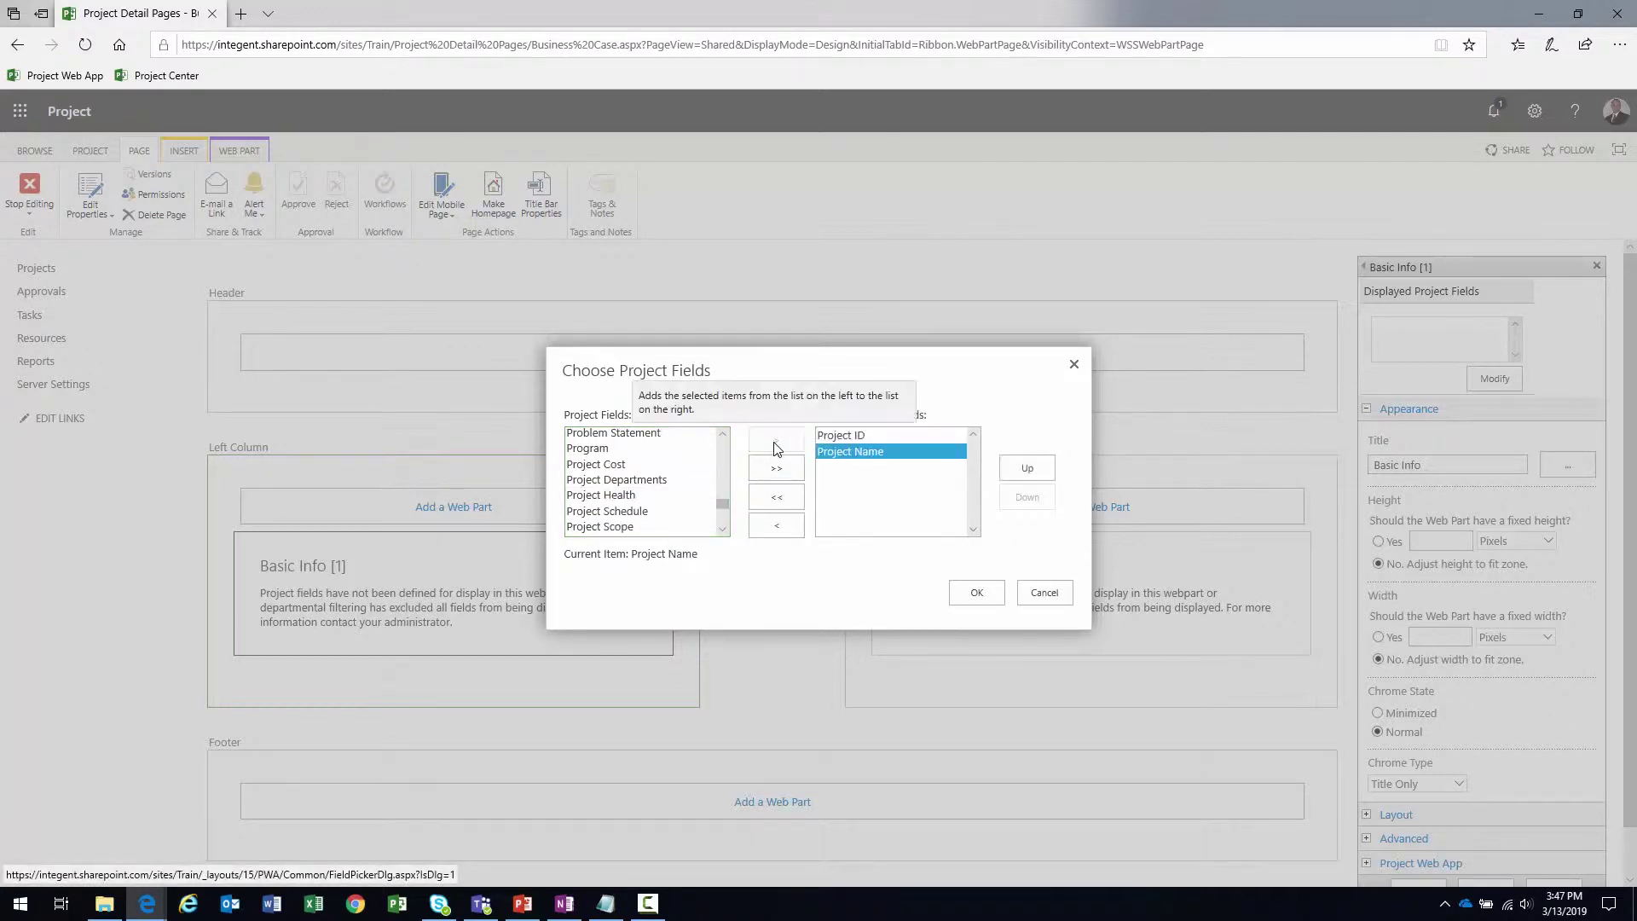
Add the Description field below Project Name in the selected project fields
scroll(680, 493, up, 3)
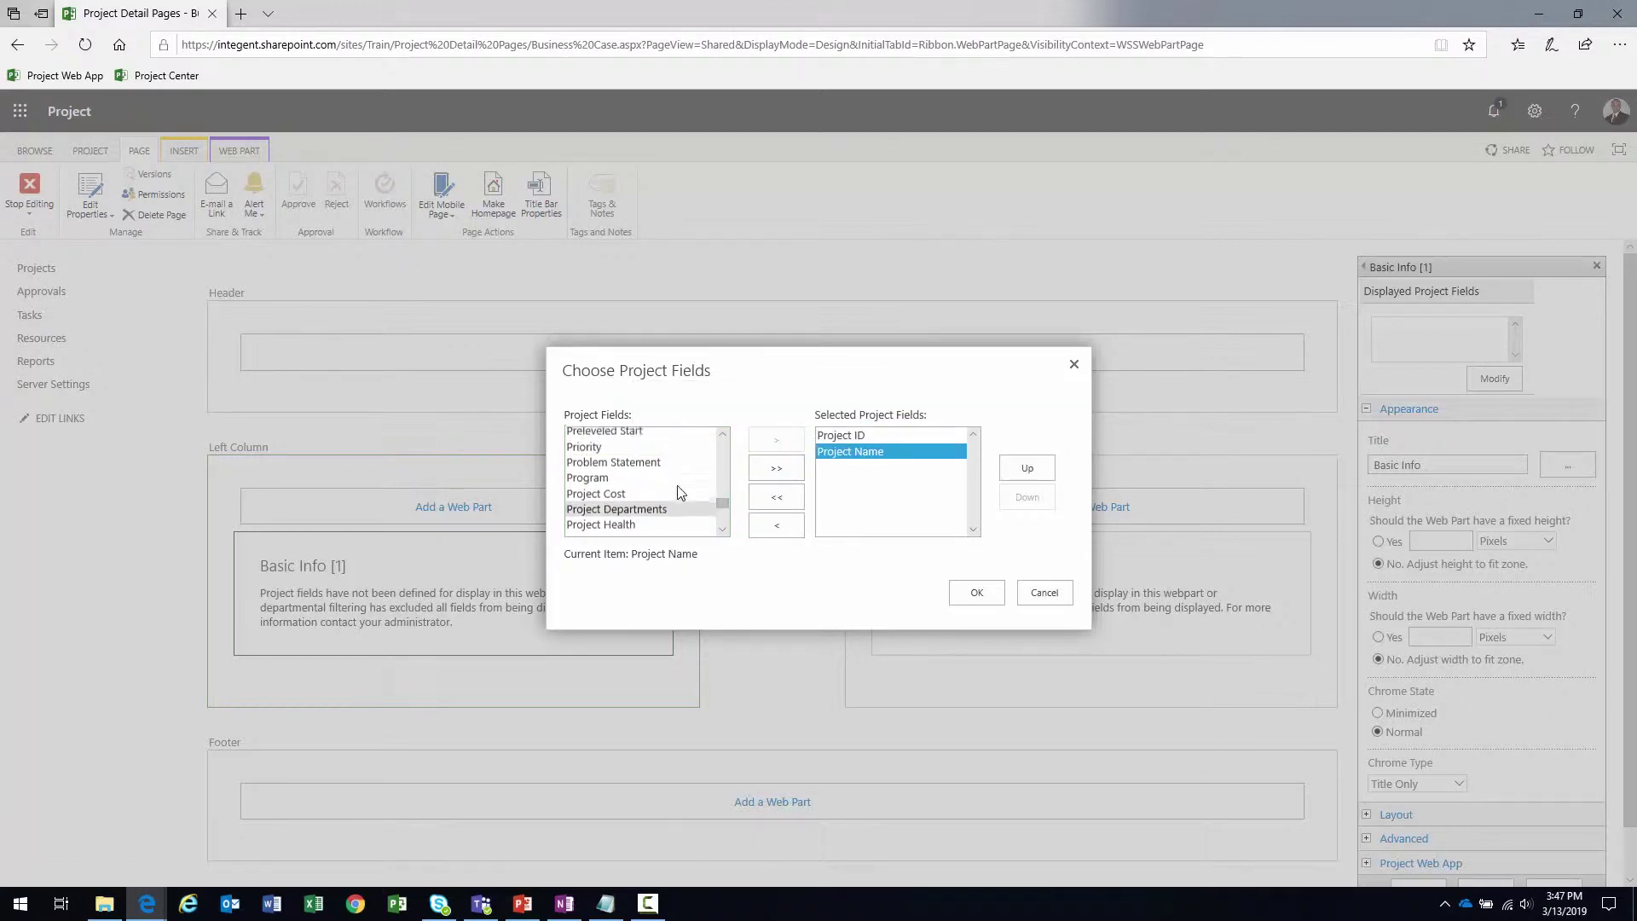
scroll(677, 492, down, 1)
scroll(678, 492, up, 5)
click(677, 492)
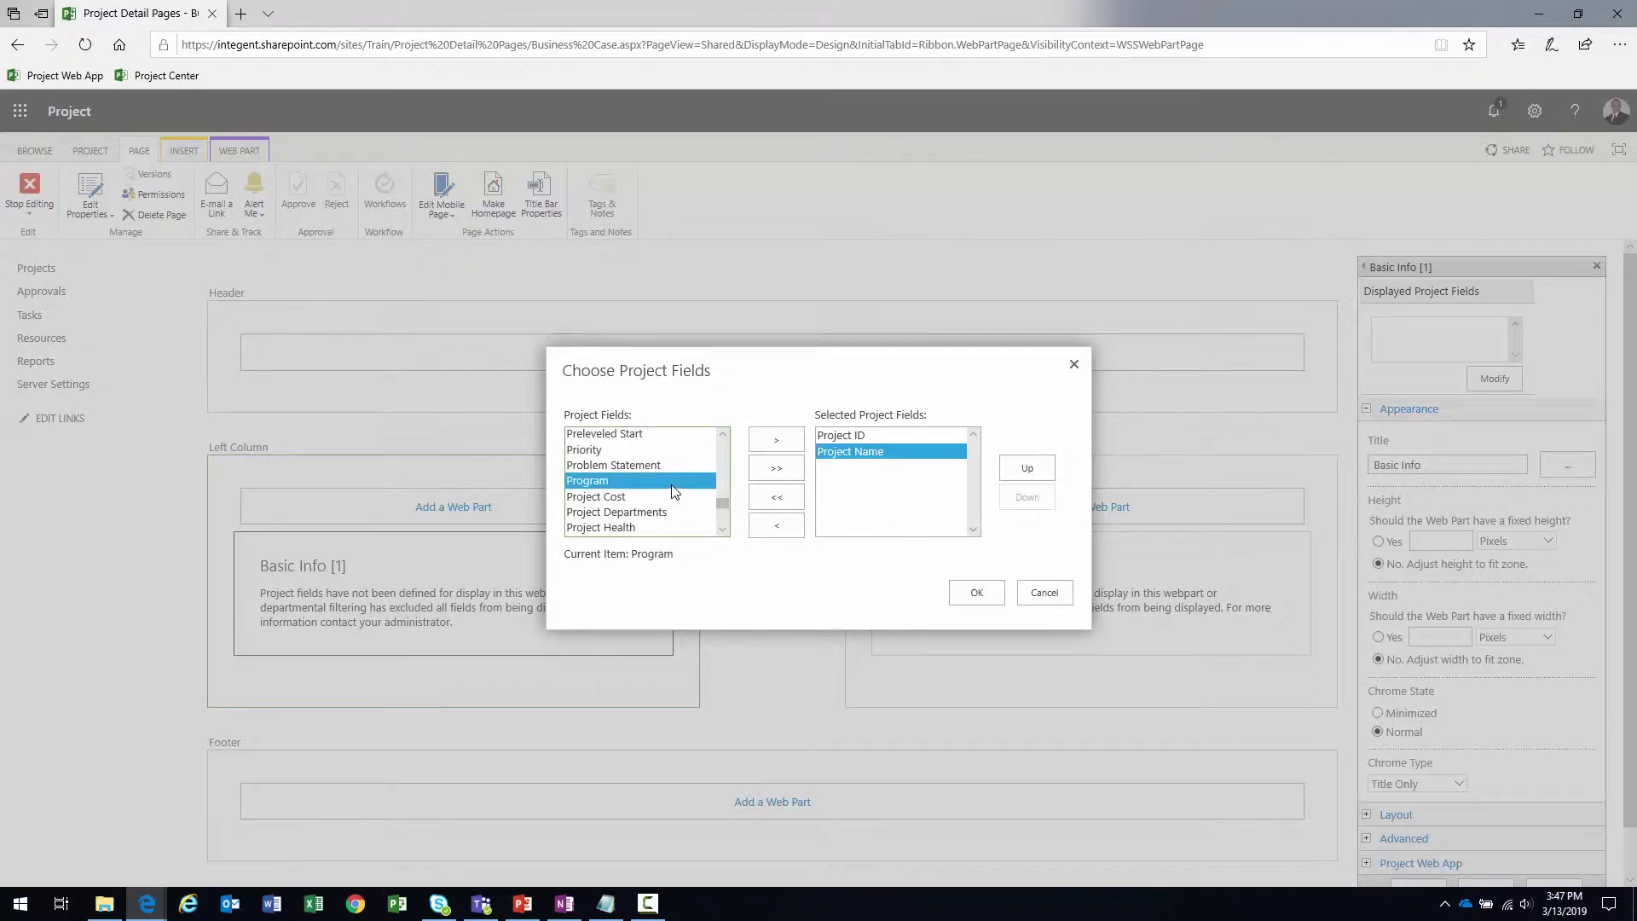
scroll(676, 492, down, 1)
click(771, 440)
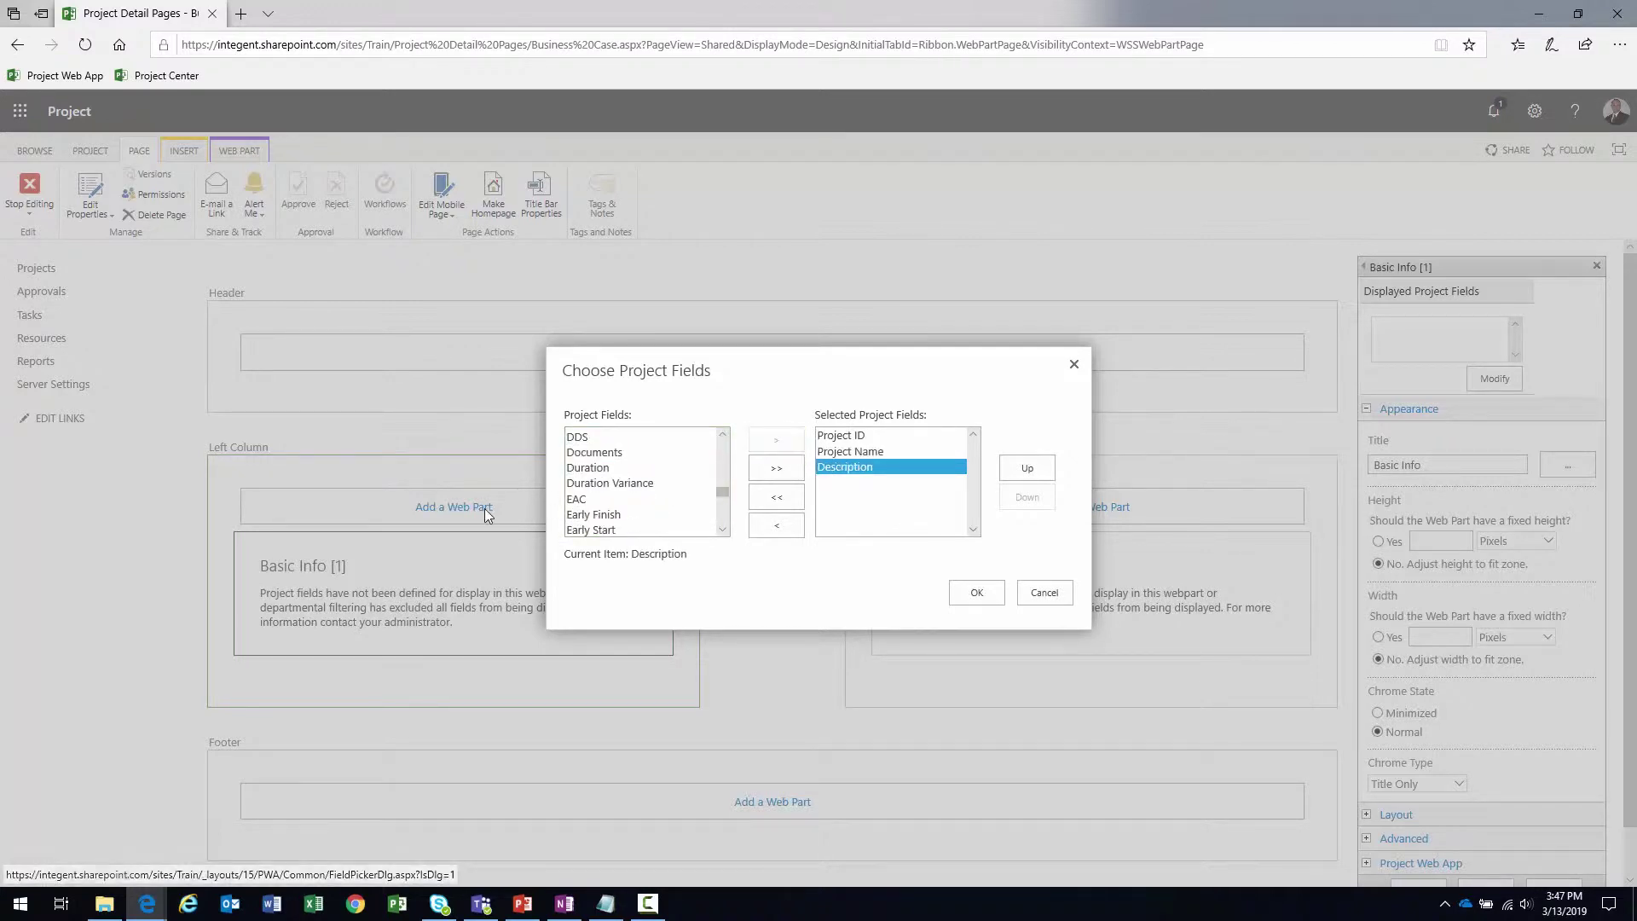
Add the Project Departments field to the selected project fields
click(603, 486)
key(p)
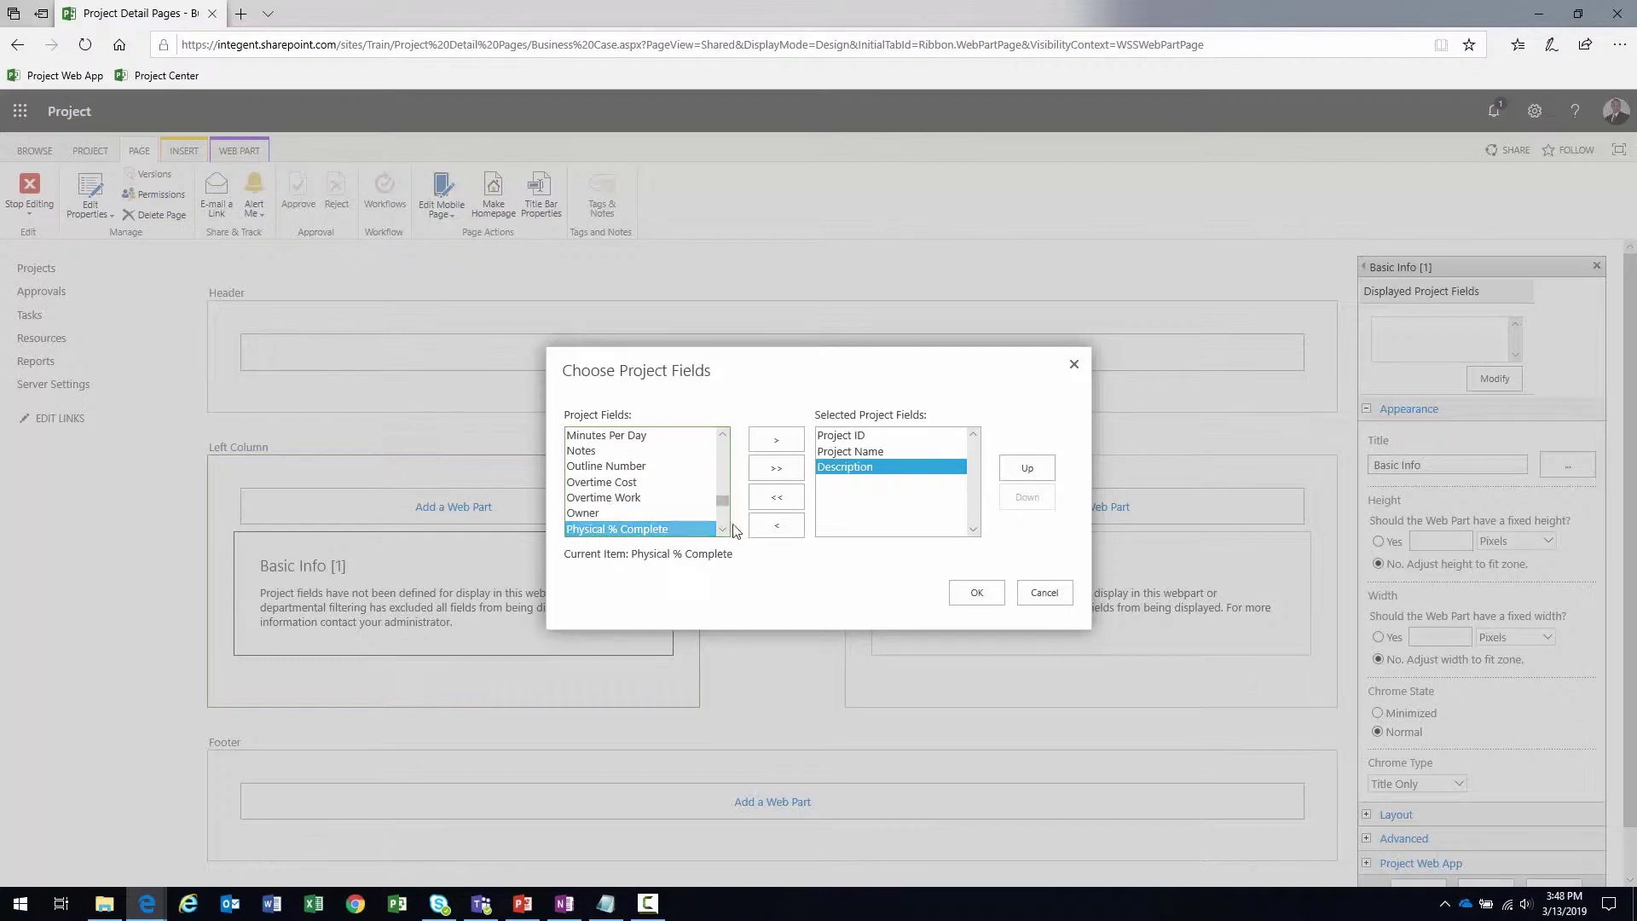
scroll(678, 495, down, 2)
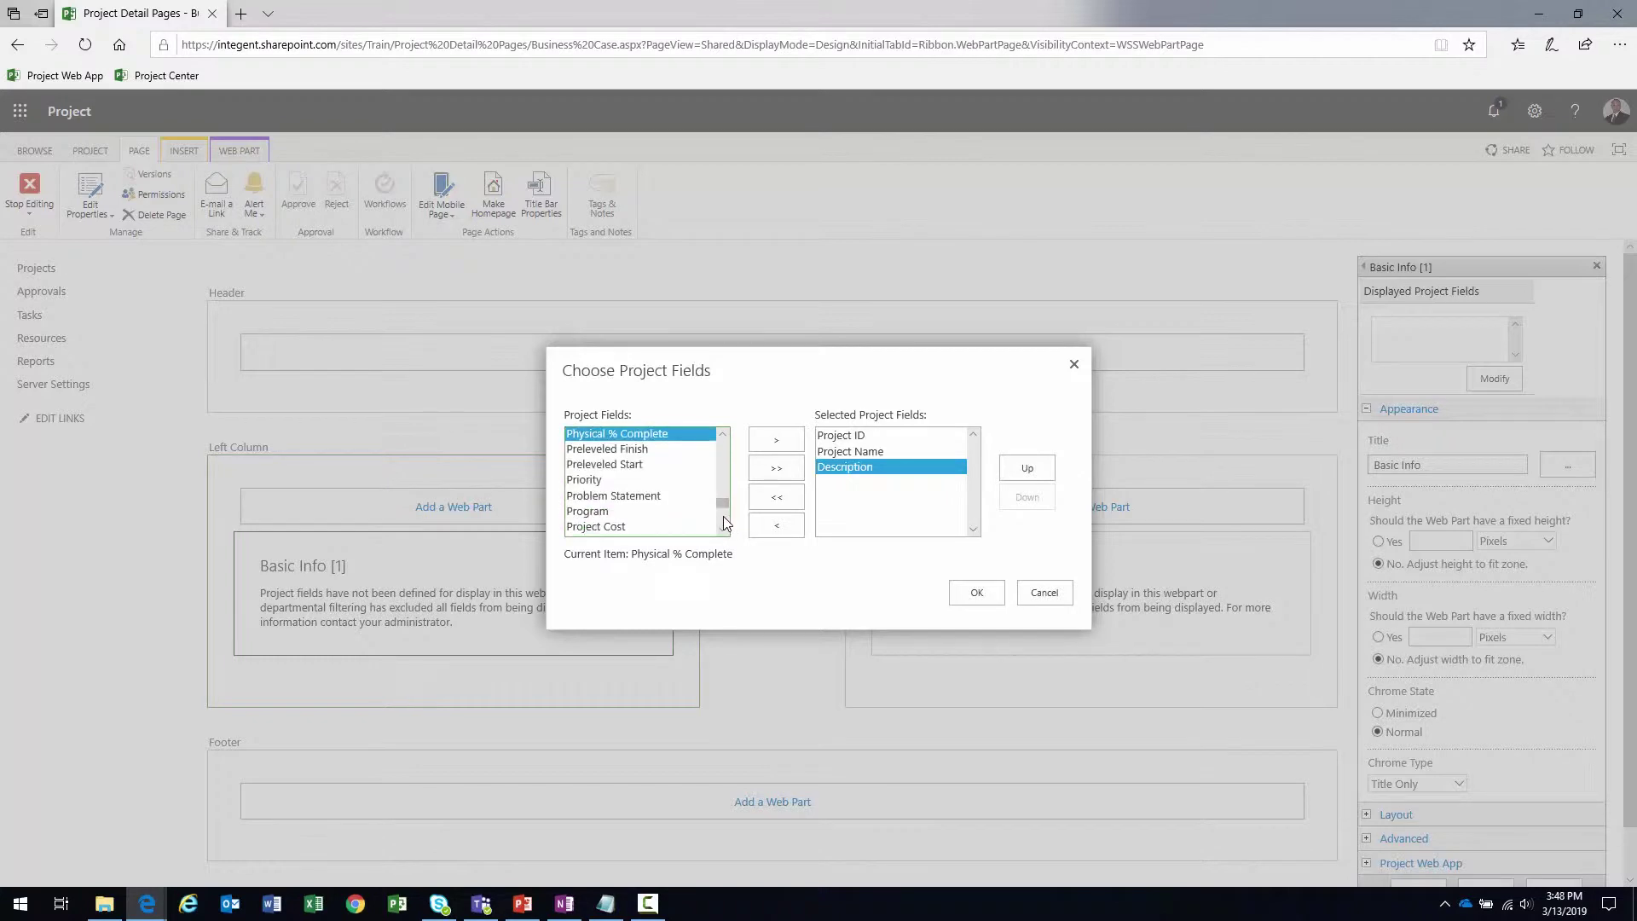
scroll(678, 490, down, 1)
click(679, 493)
click(766, 442)
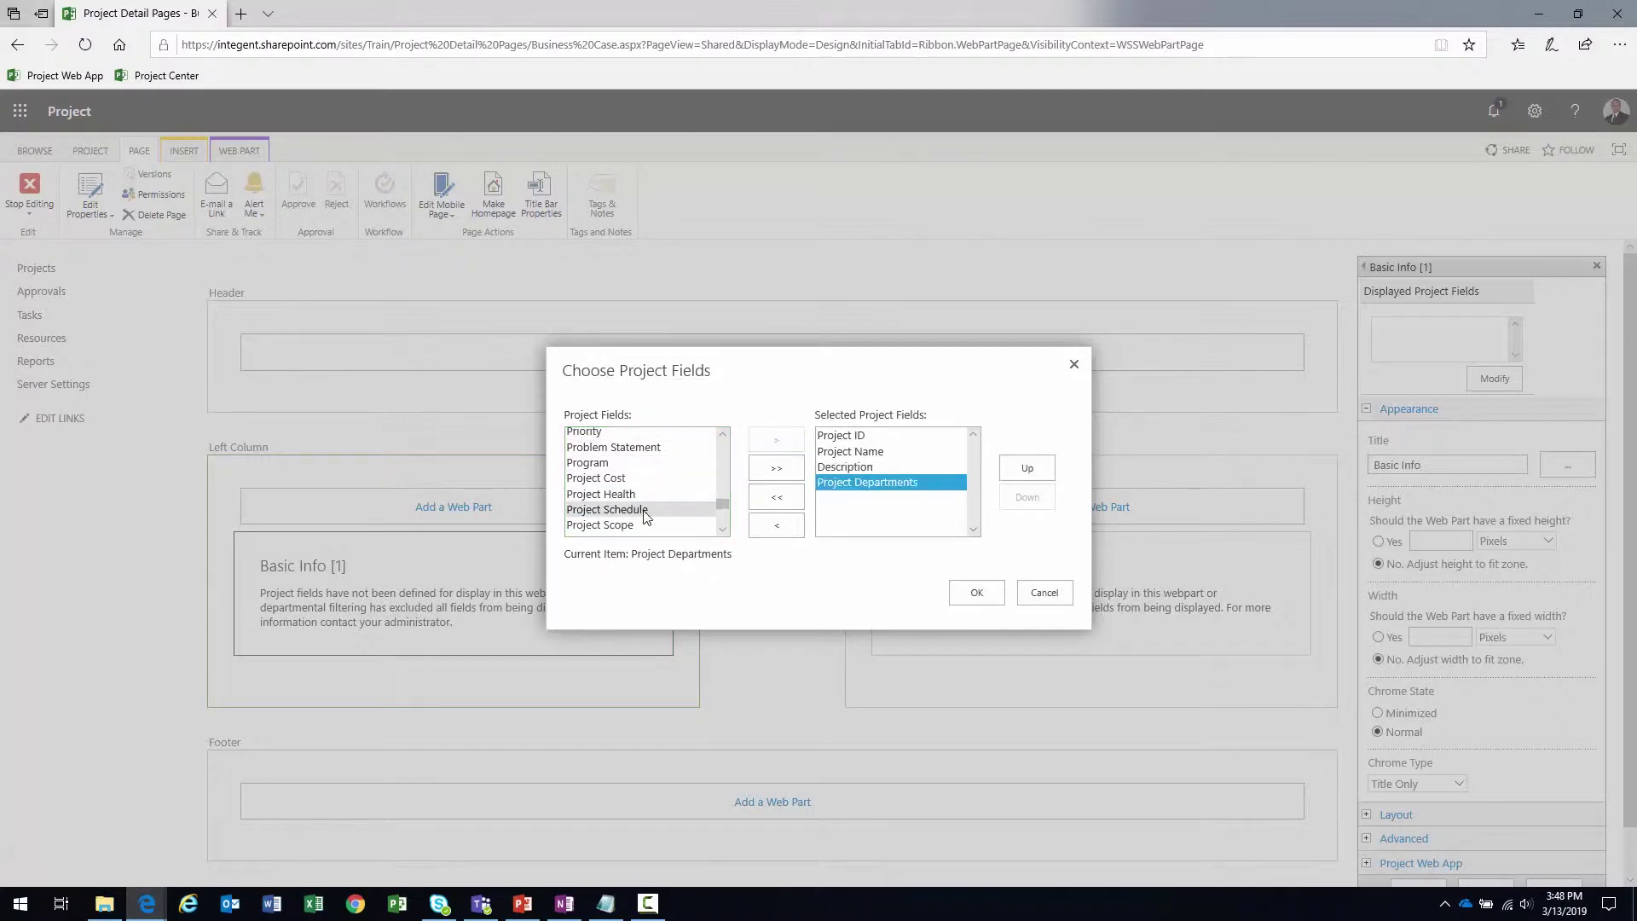
Add Proposed Start and Proposed Finish below Project Departments in the selected project fields
scroll(665, 511, down, 1)
scroll(666, 515, up, 1)
scroll(667, 515, down, 2)
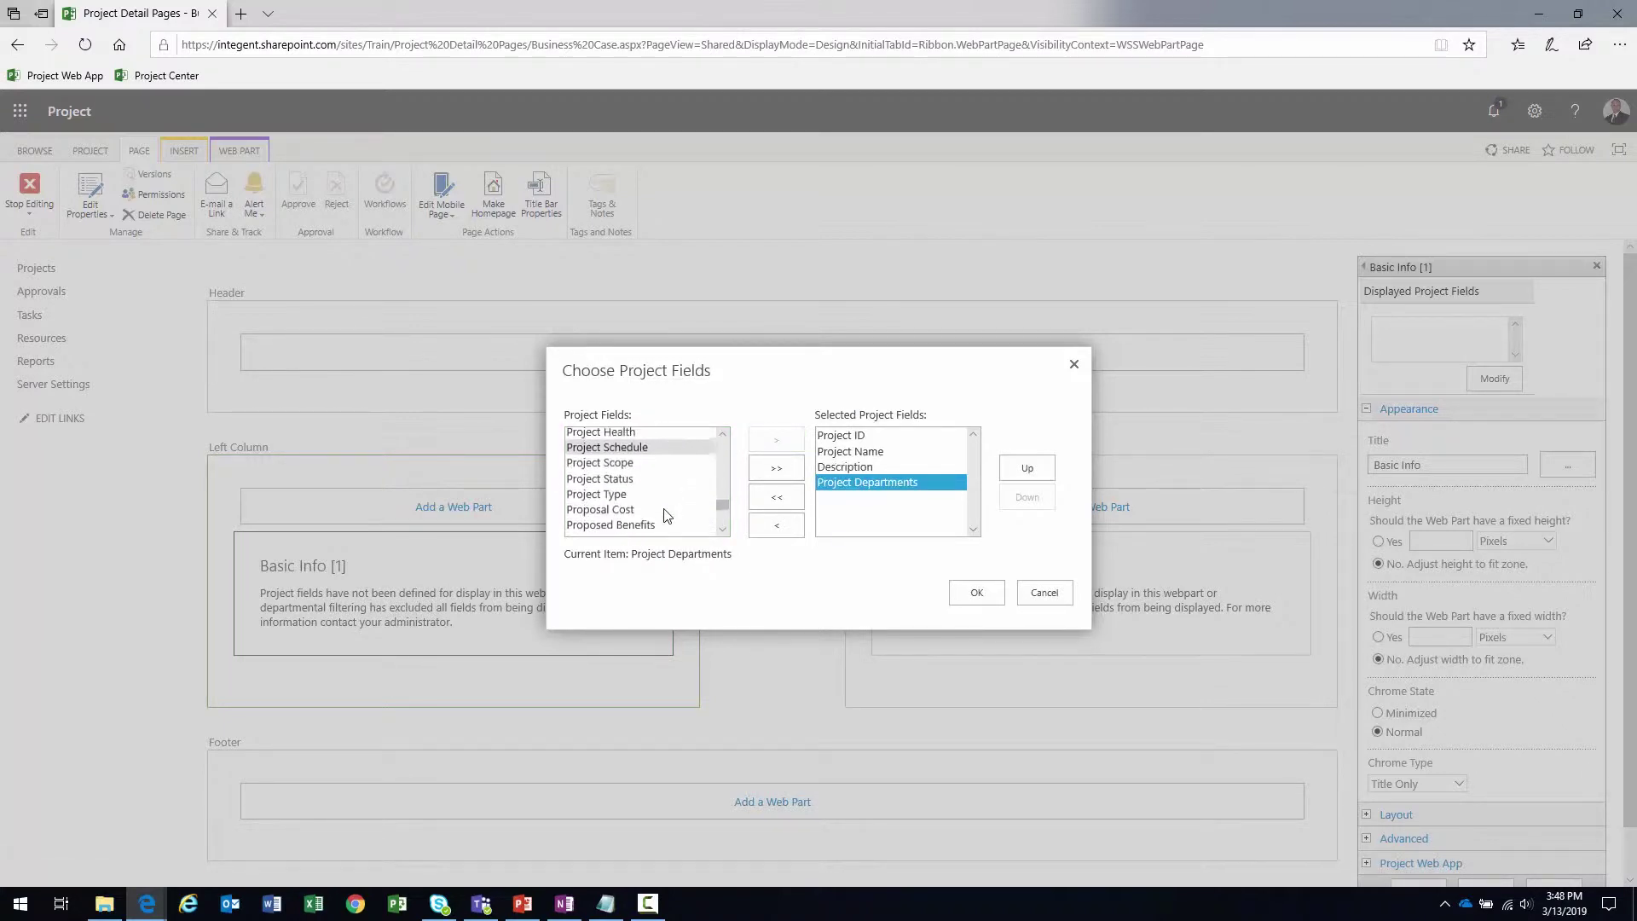
click(664, 507)
scroll(664, 509, down, 2)
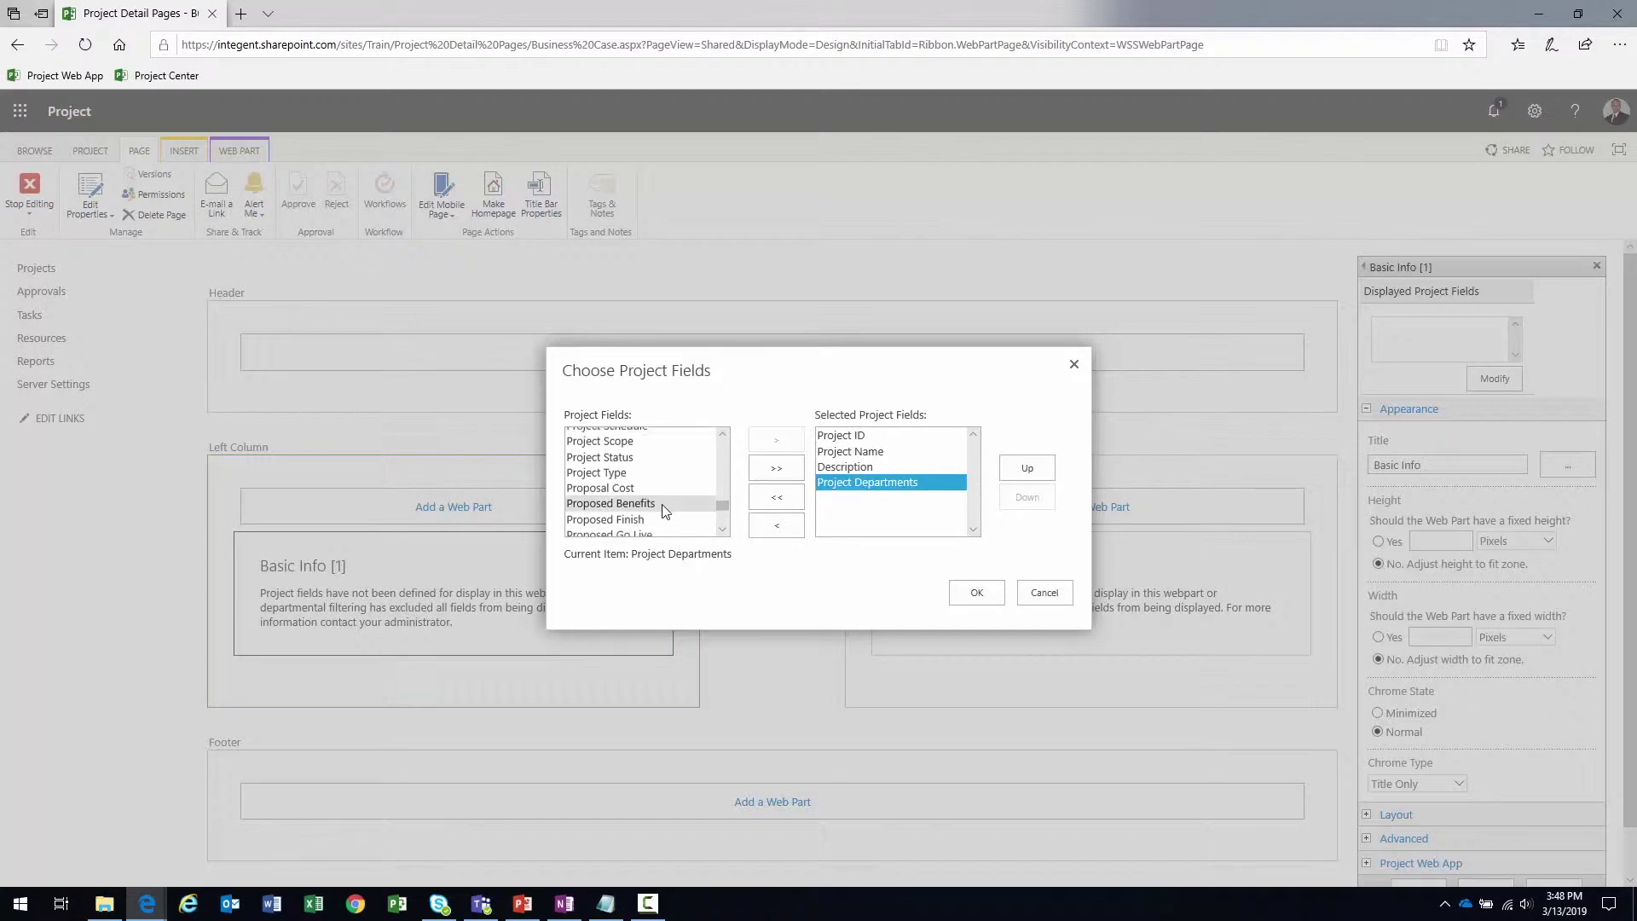
click(664, 519)
click(776, 439)
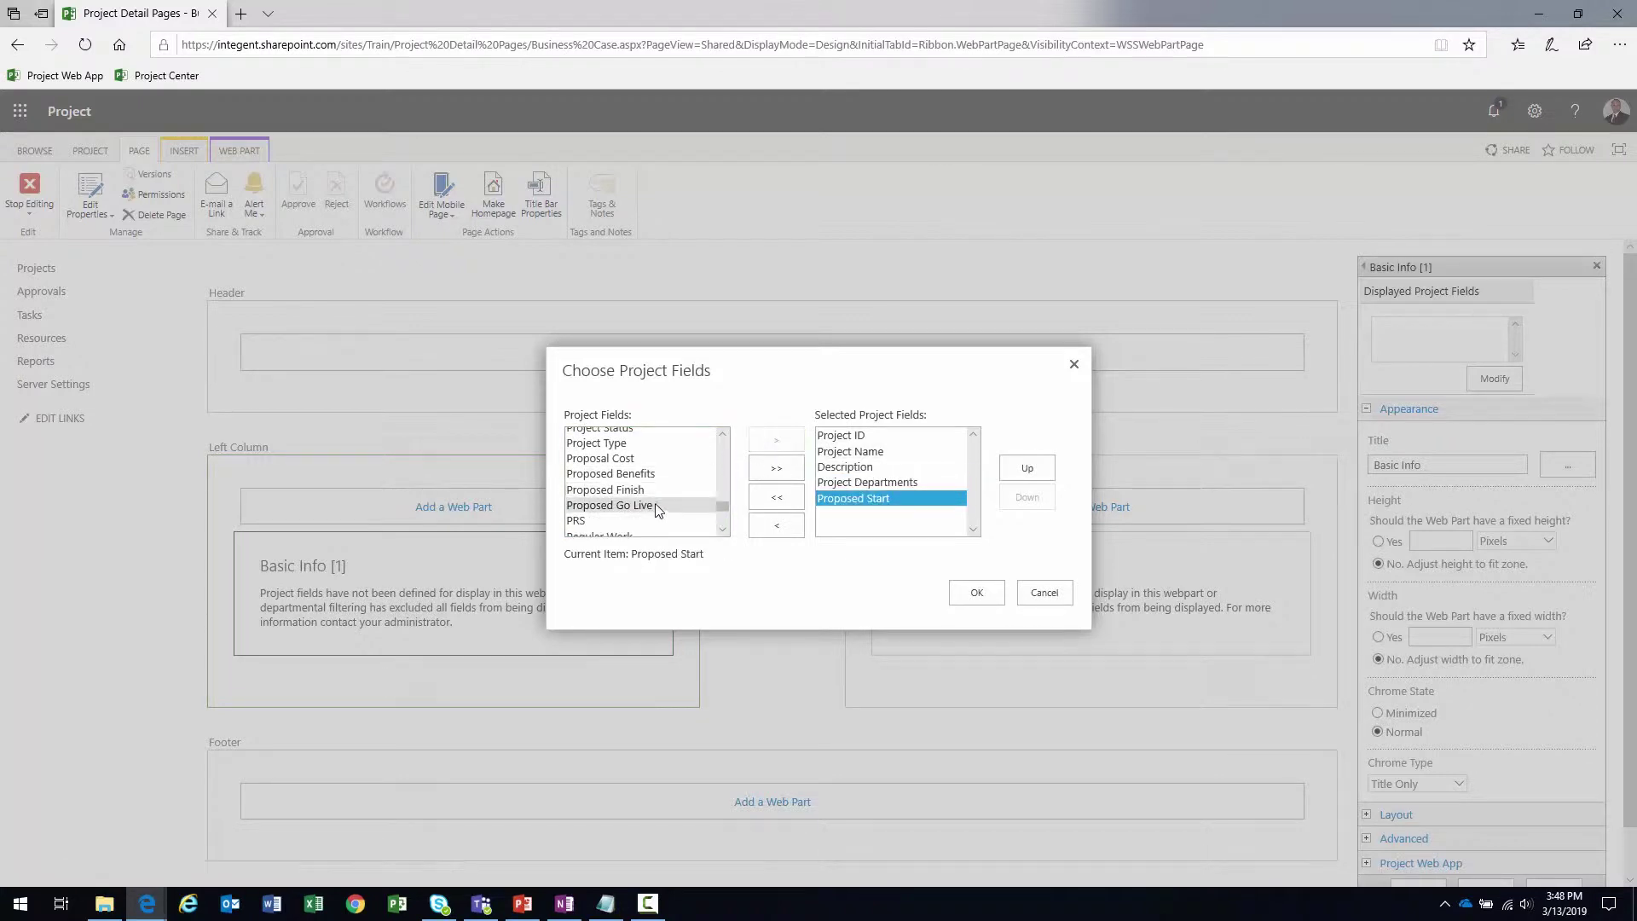
click(665, 490)
click(776, 440)
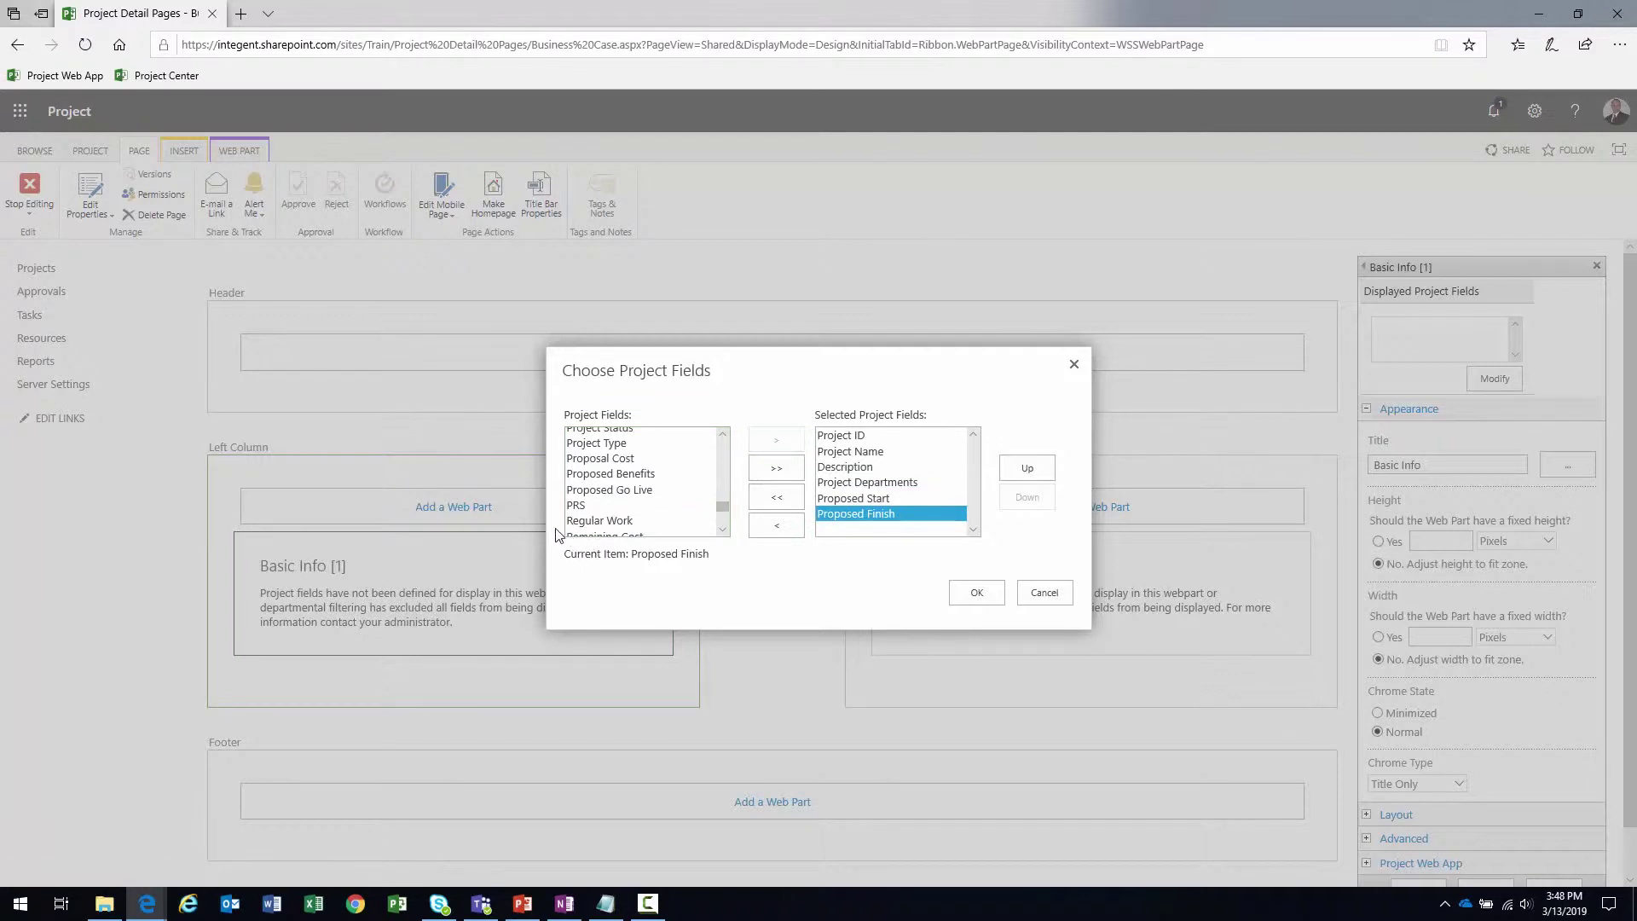
Add the Program field to the selected project fields and apply the selection to the Left Column's web part
scroll(664, 475, up, 1)
scroll(666, 476, up, 3)
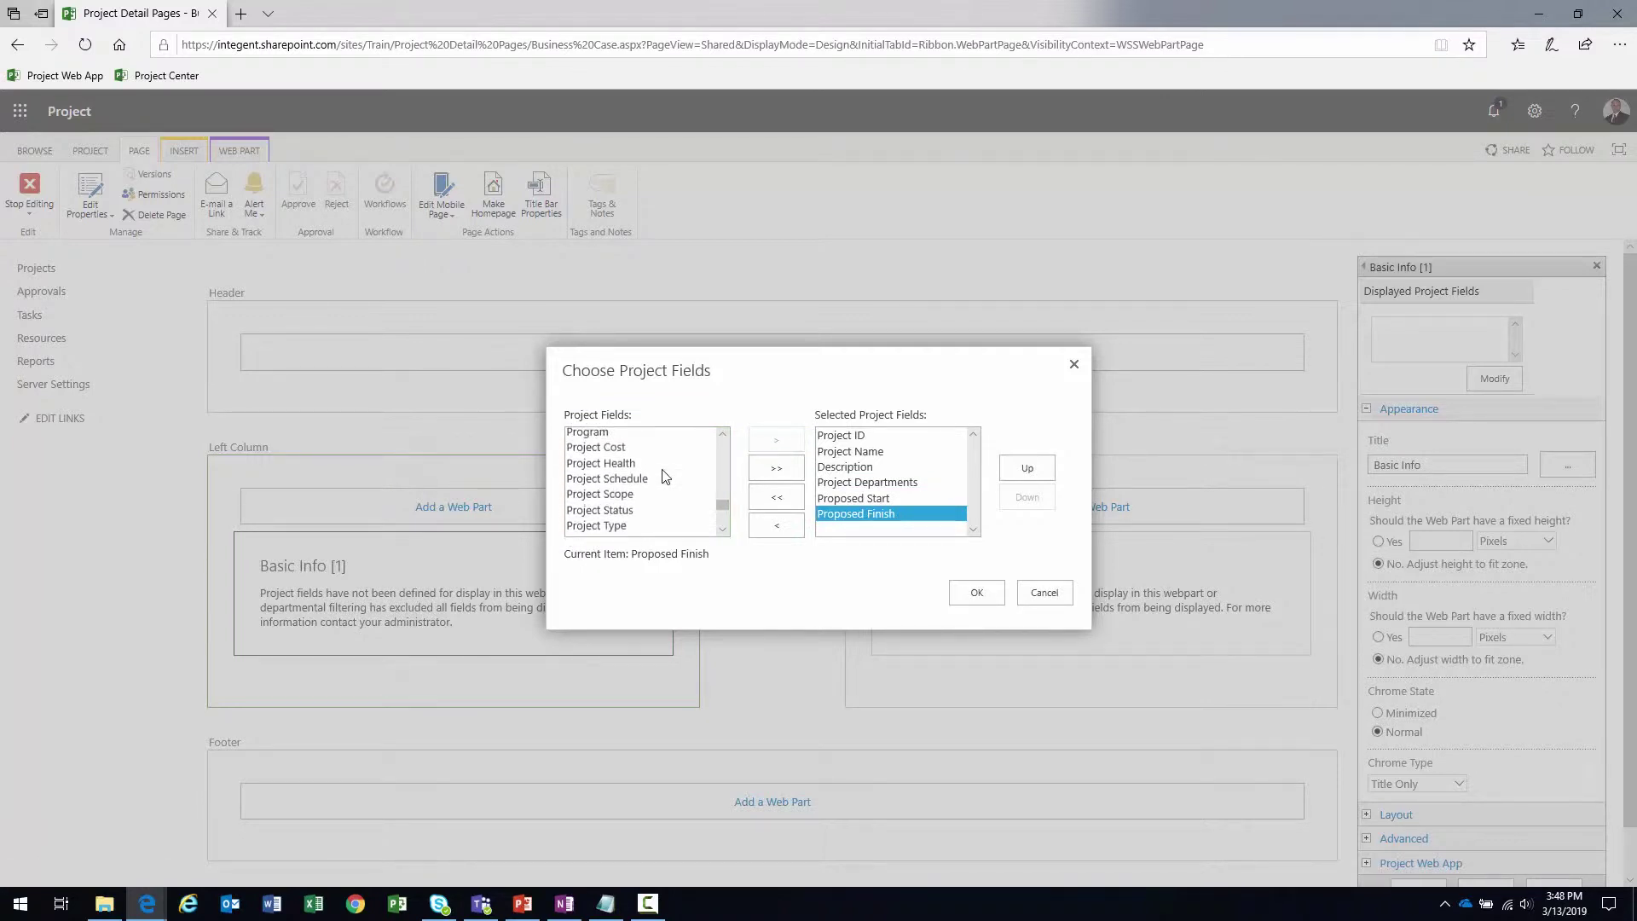
click(656, 480)
click(776, 440)
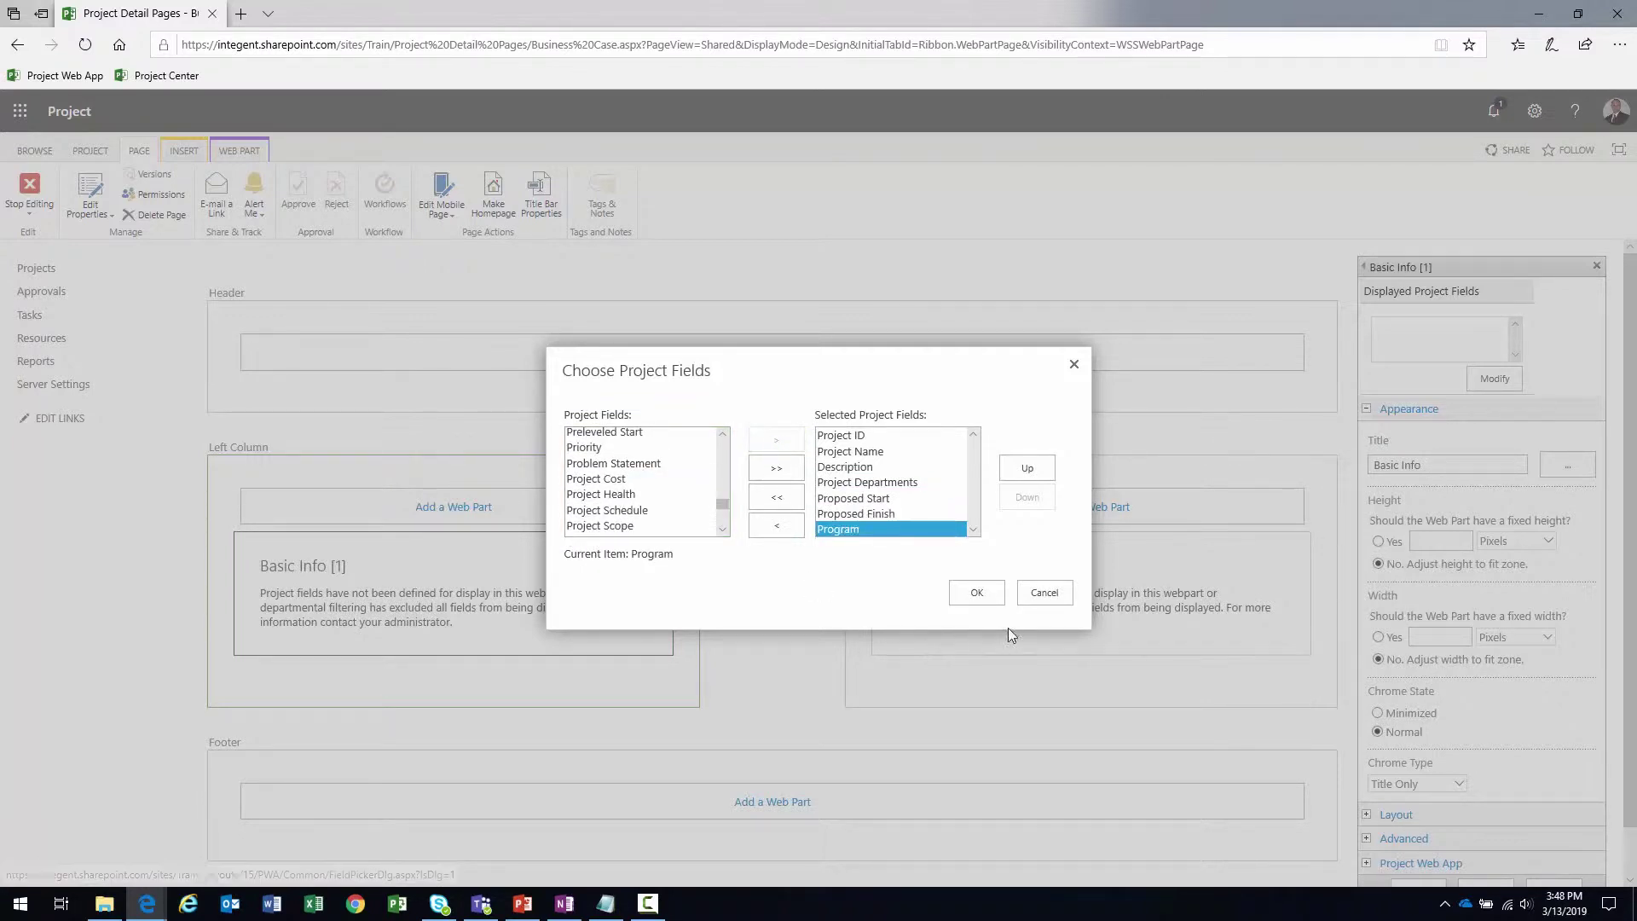
click(977, 593)
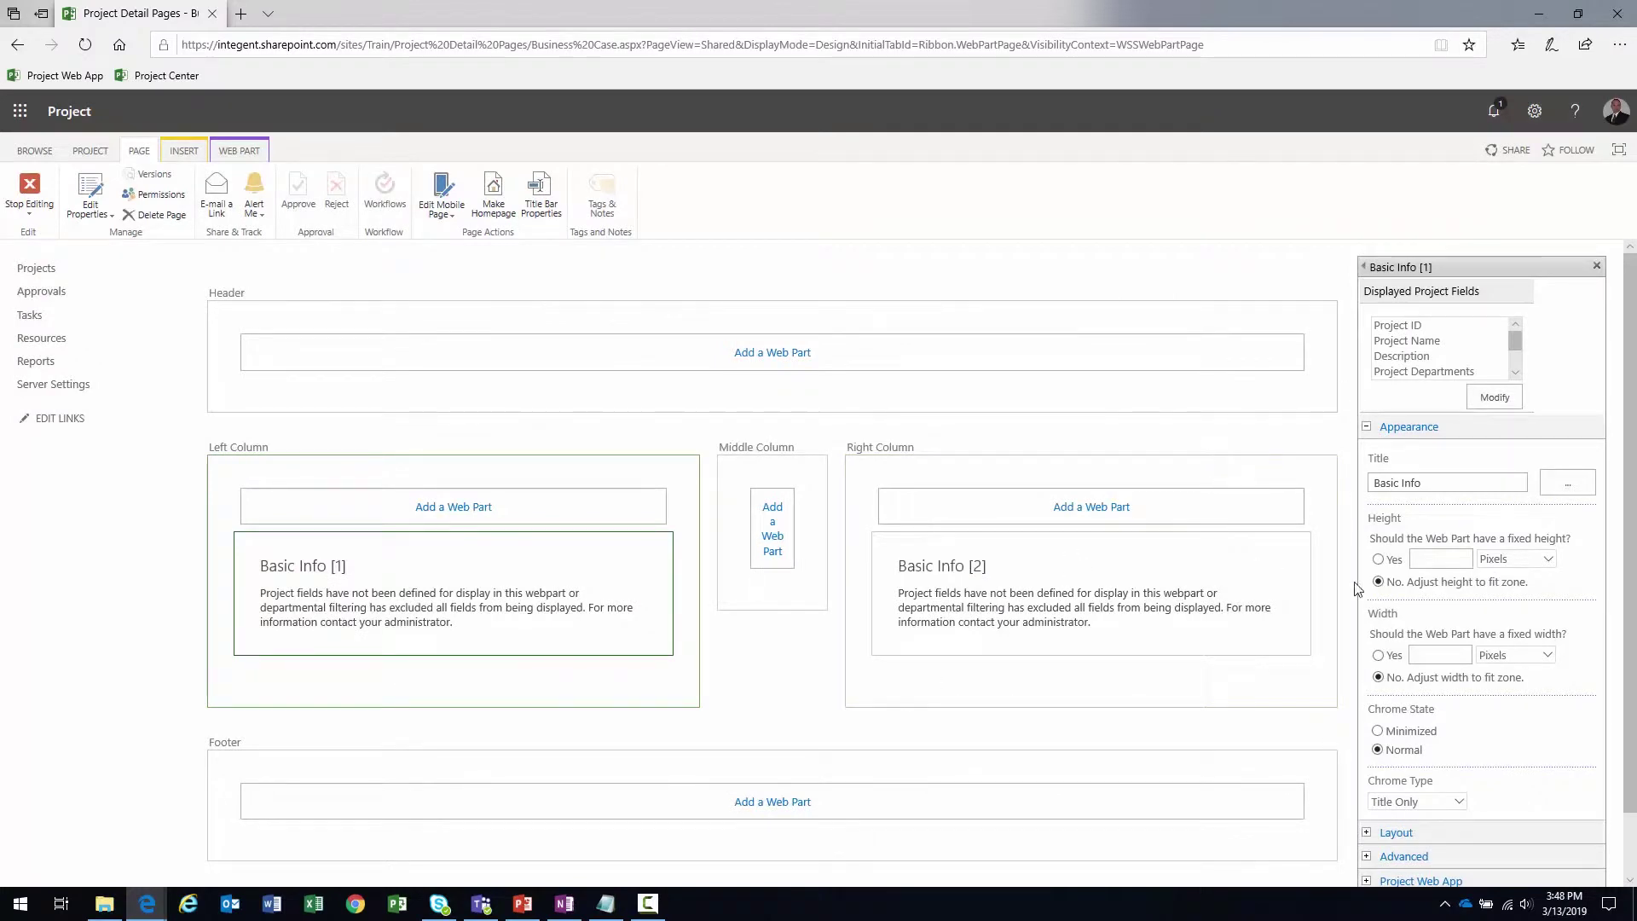
scroll(1450, 724, down, 1)
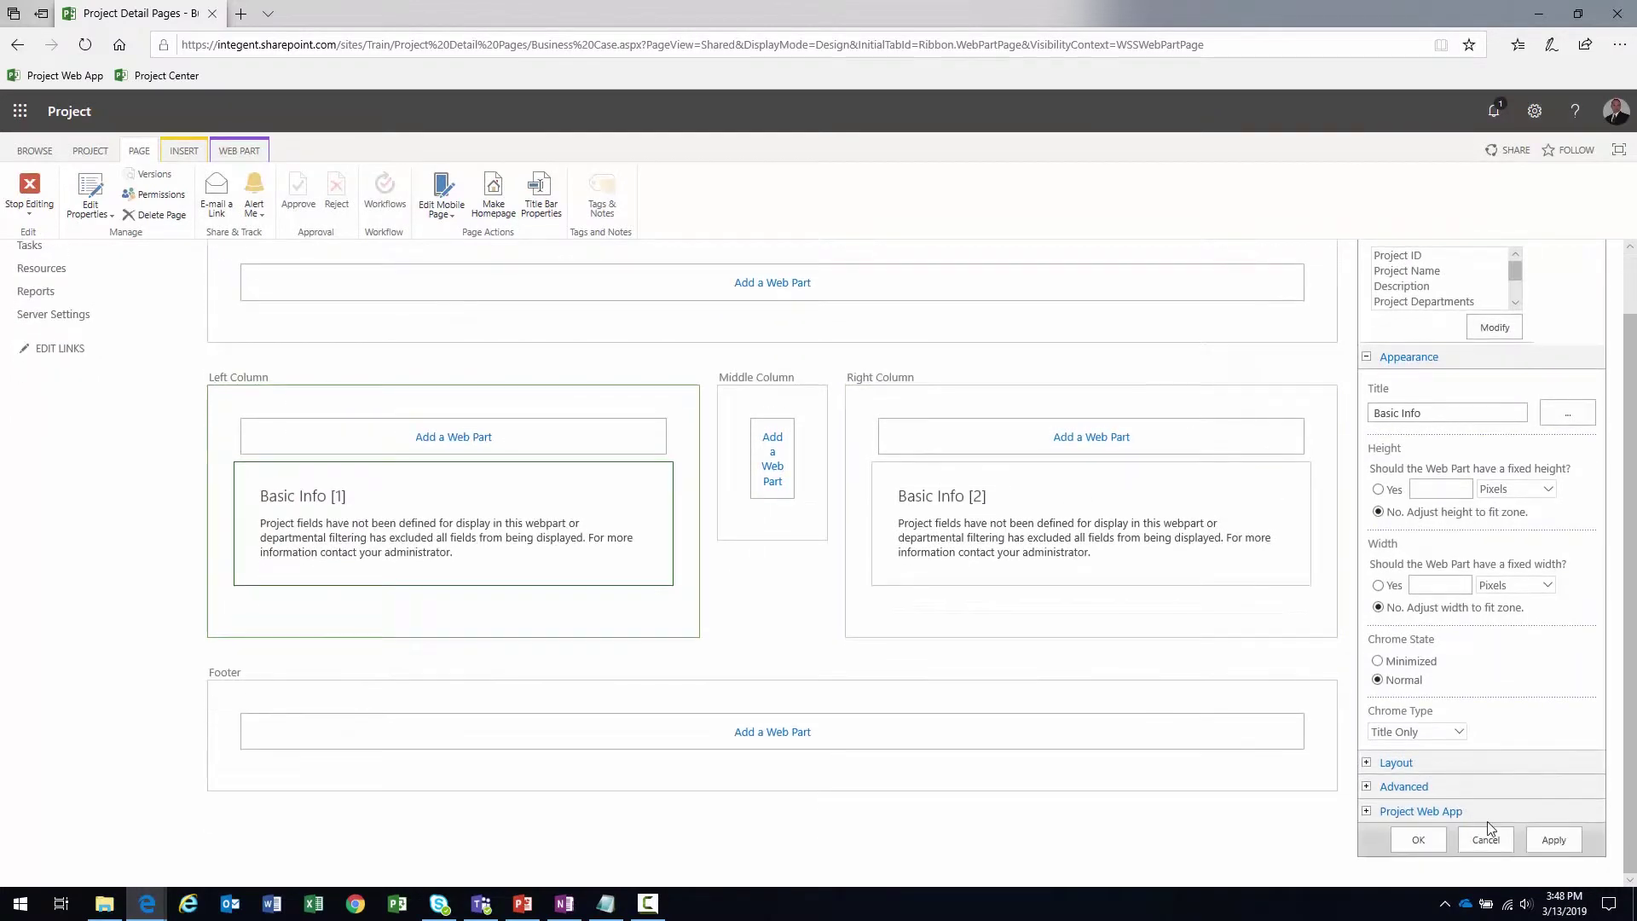
click(1554, 841)
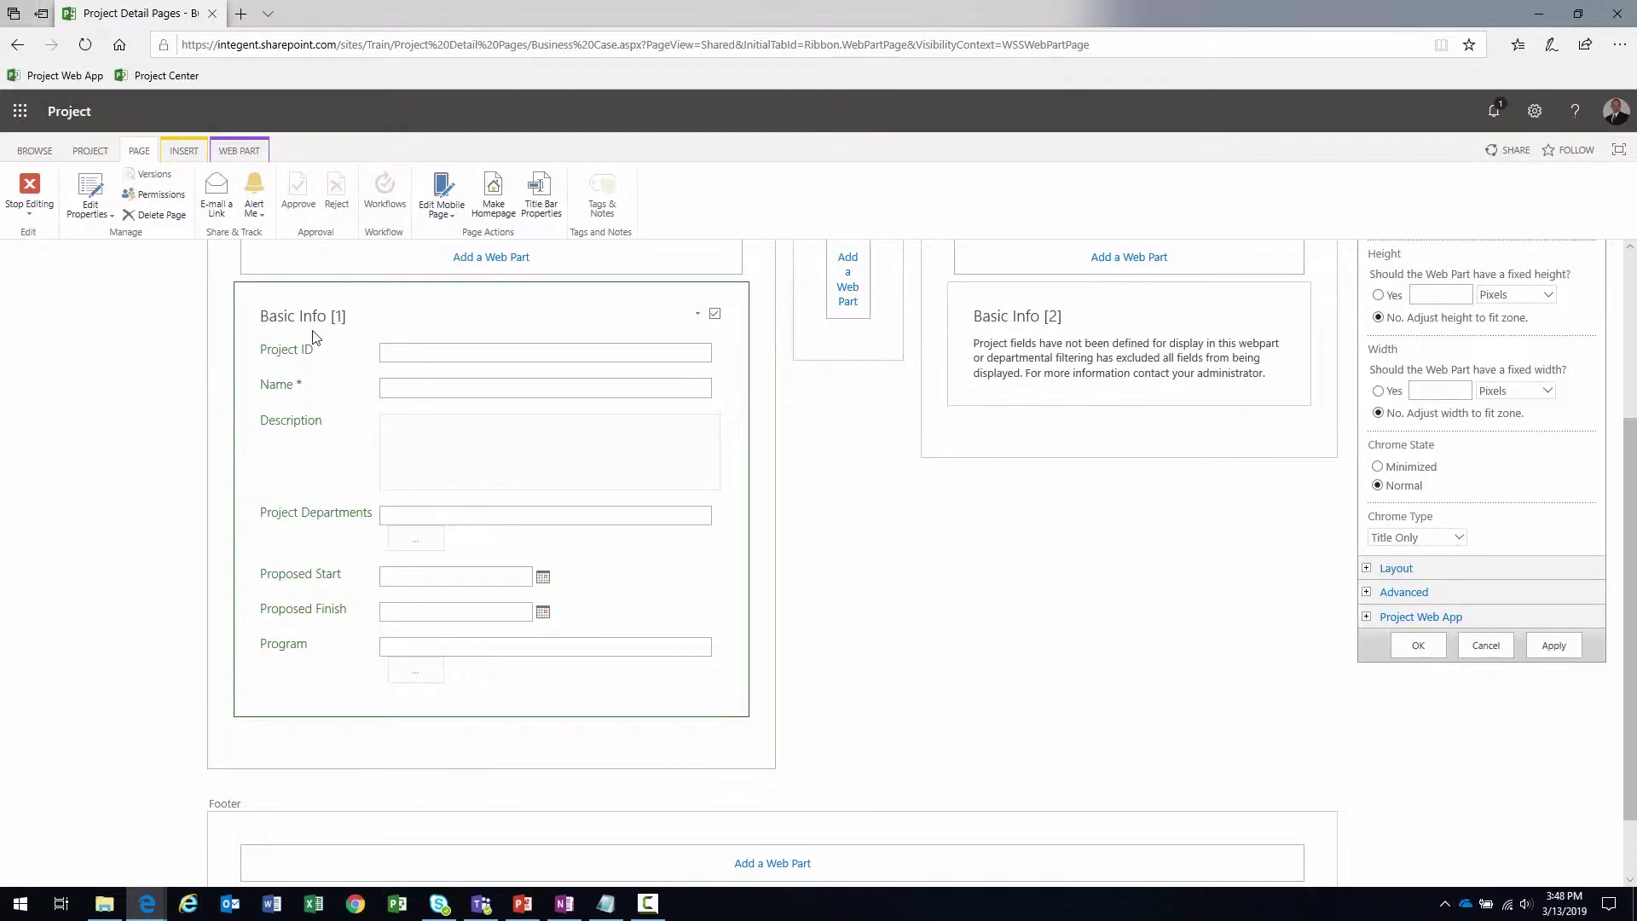
Set the Left Column web part's title to Business Case, apply it and finish editing its properties
scroll(629, 438, up, 3)
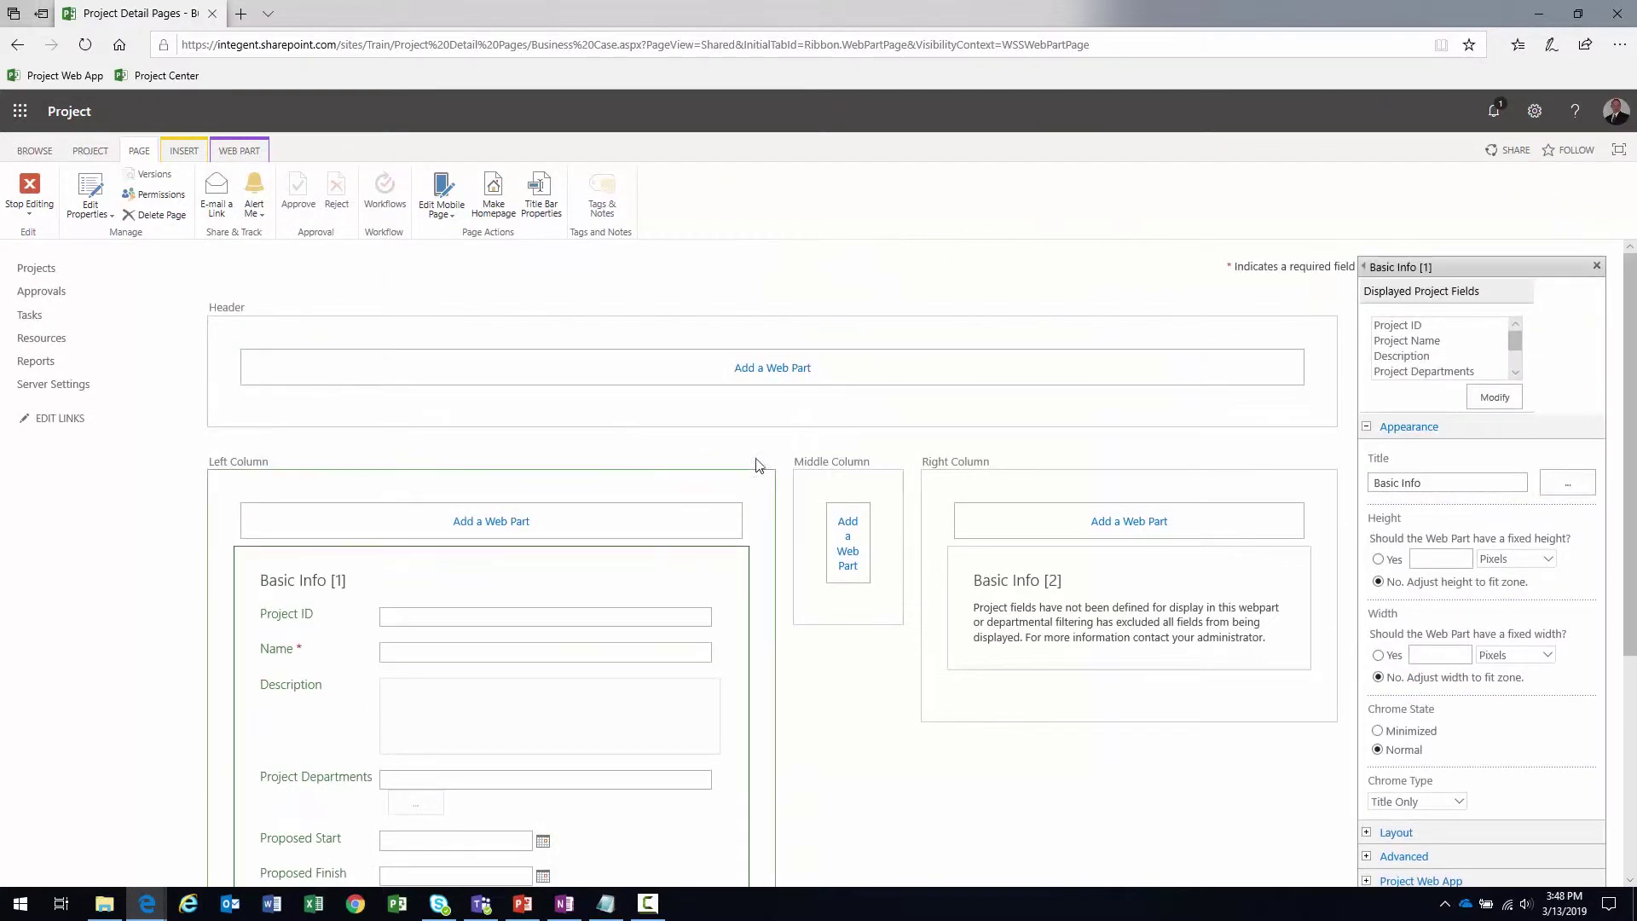
drag(1425, 486, 1328, 514)
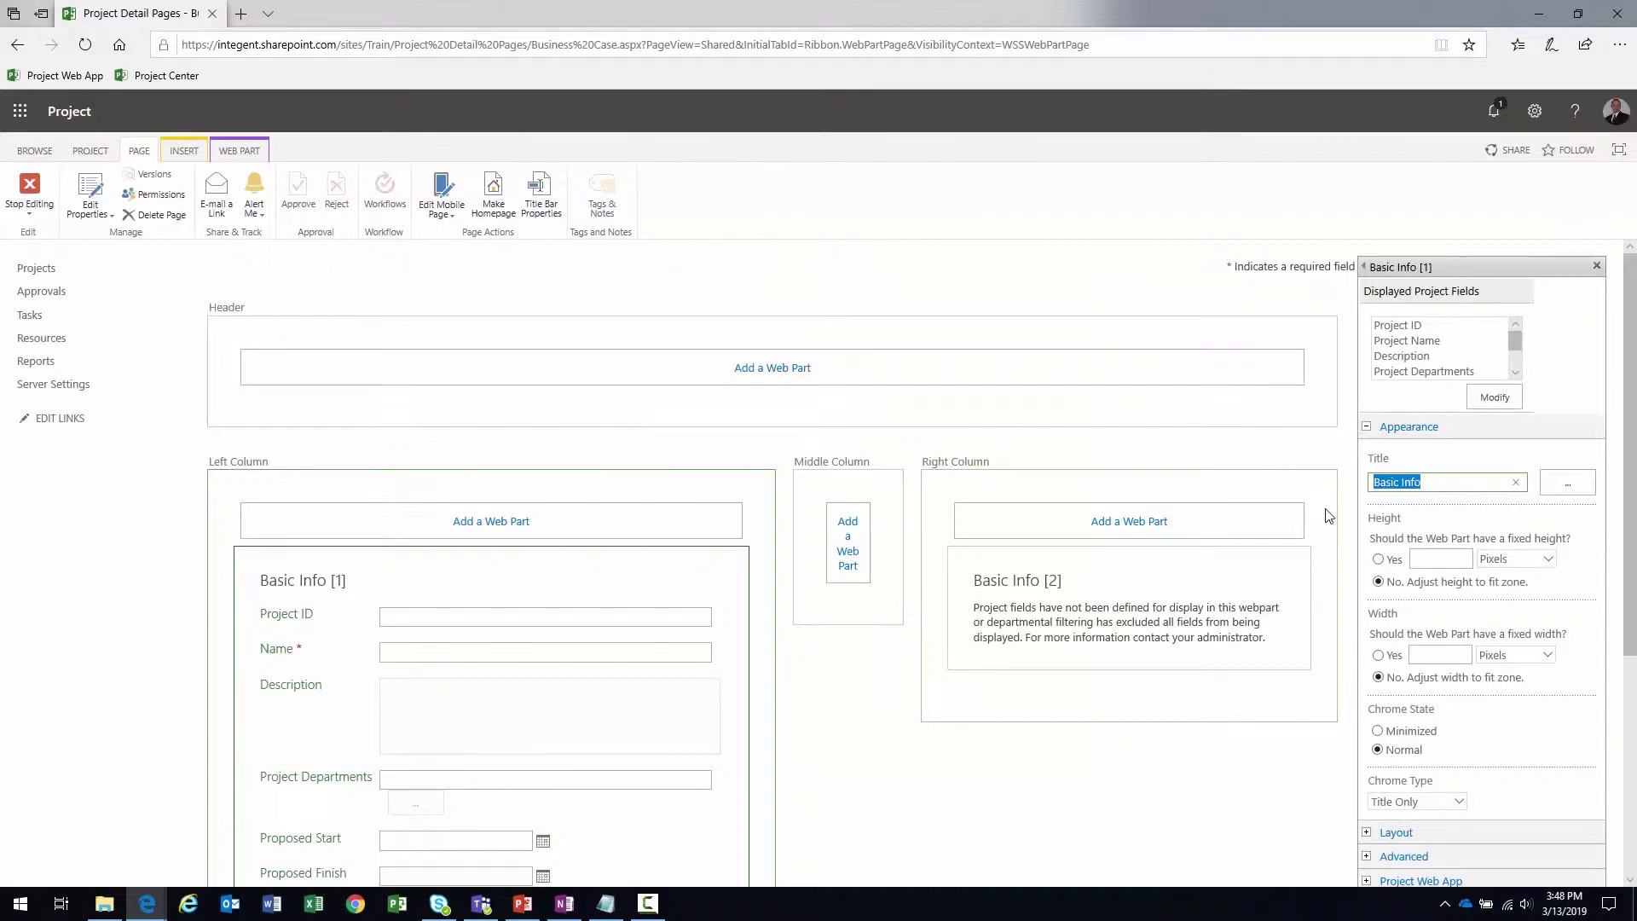
text(busin)
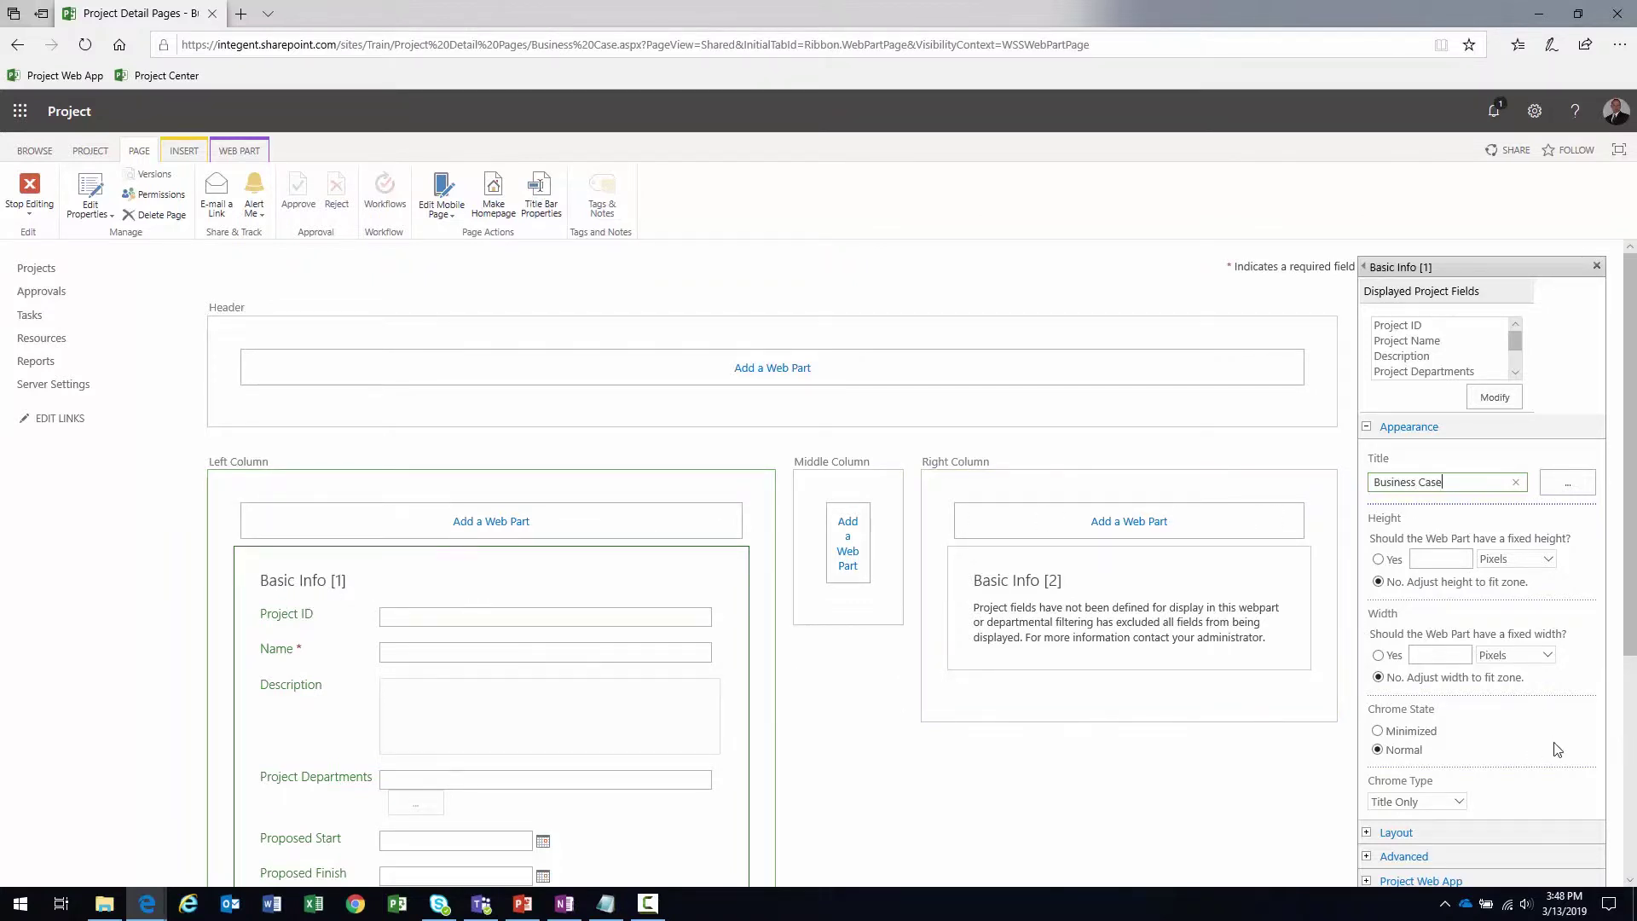
scroll(1556, 746, down, 5)
click(1535, 560)
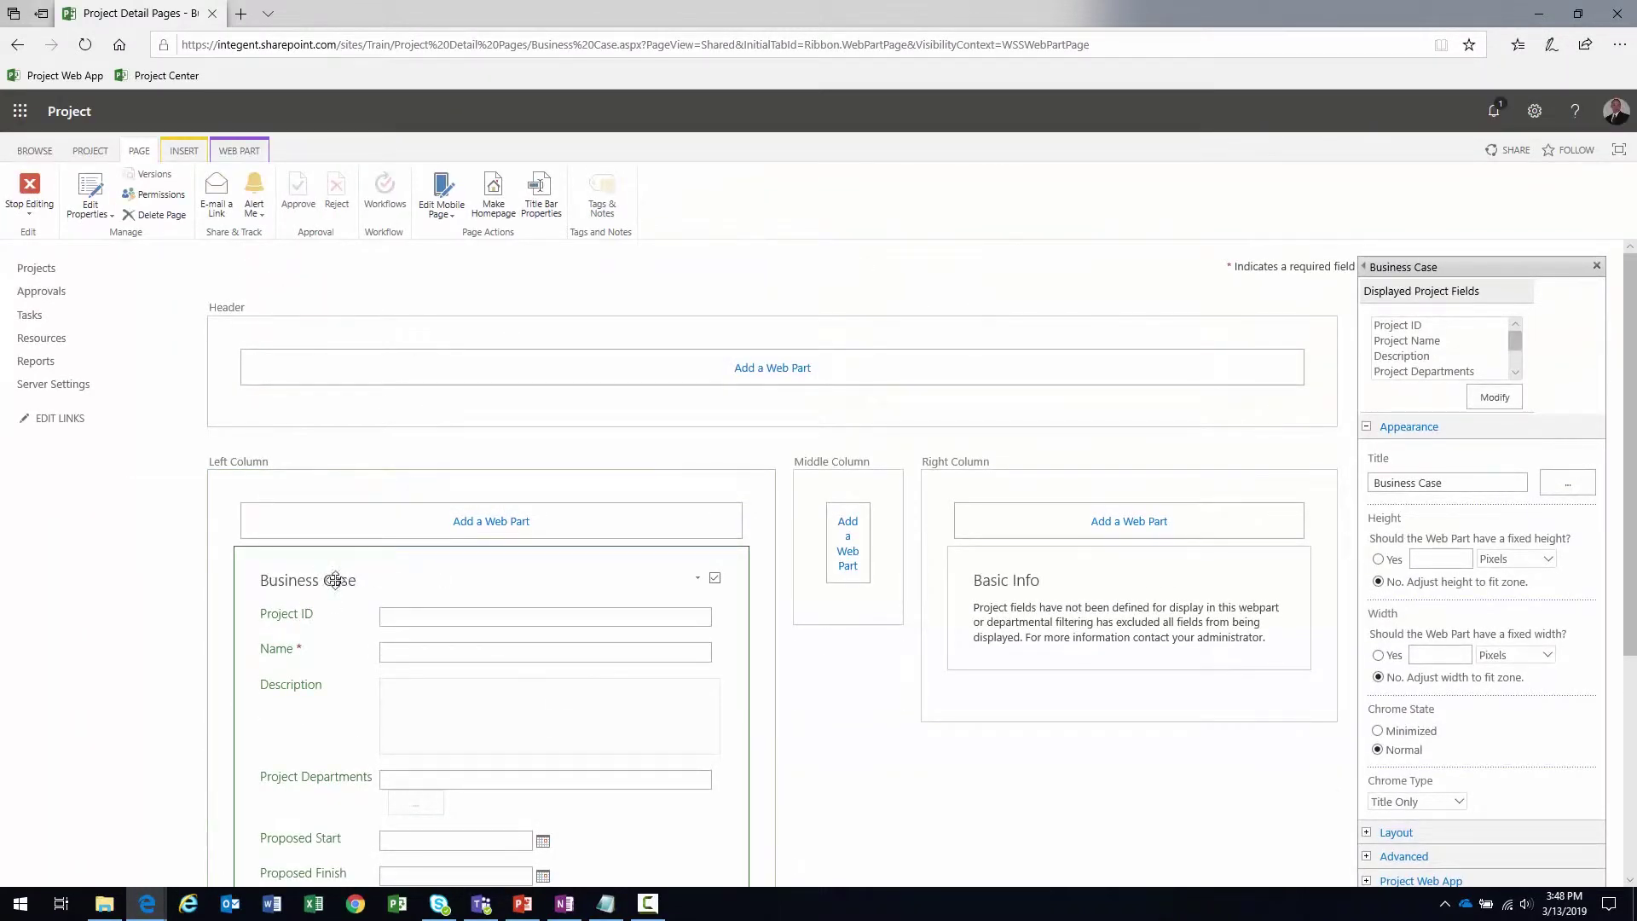
scroll(1238, 610, down, 2)
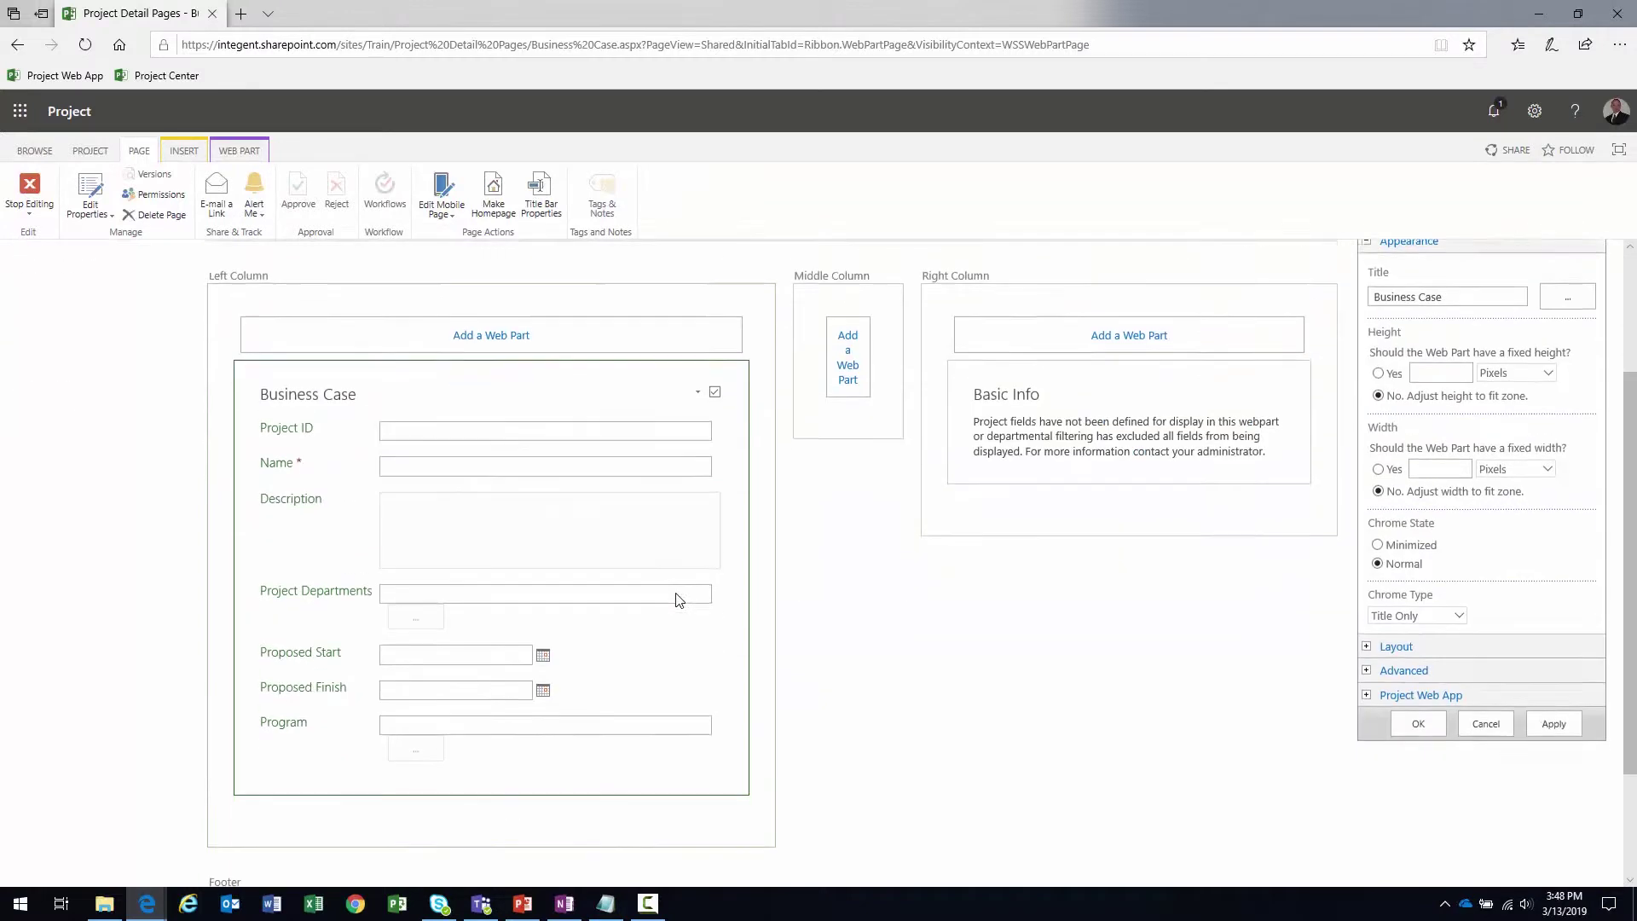
click(1419, 716)
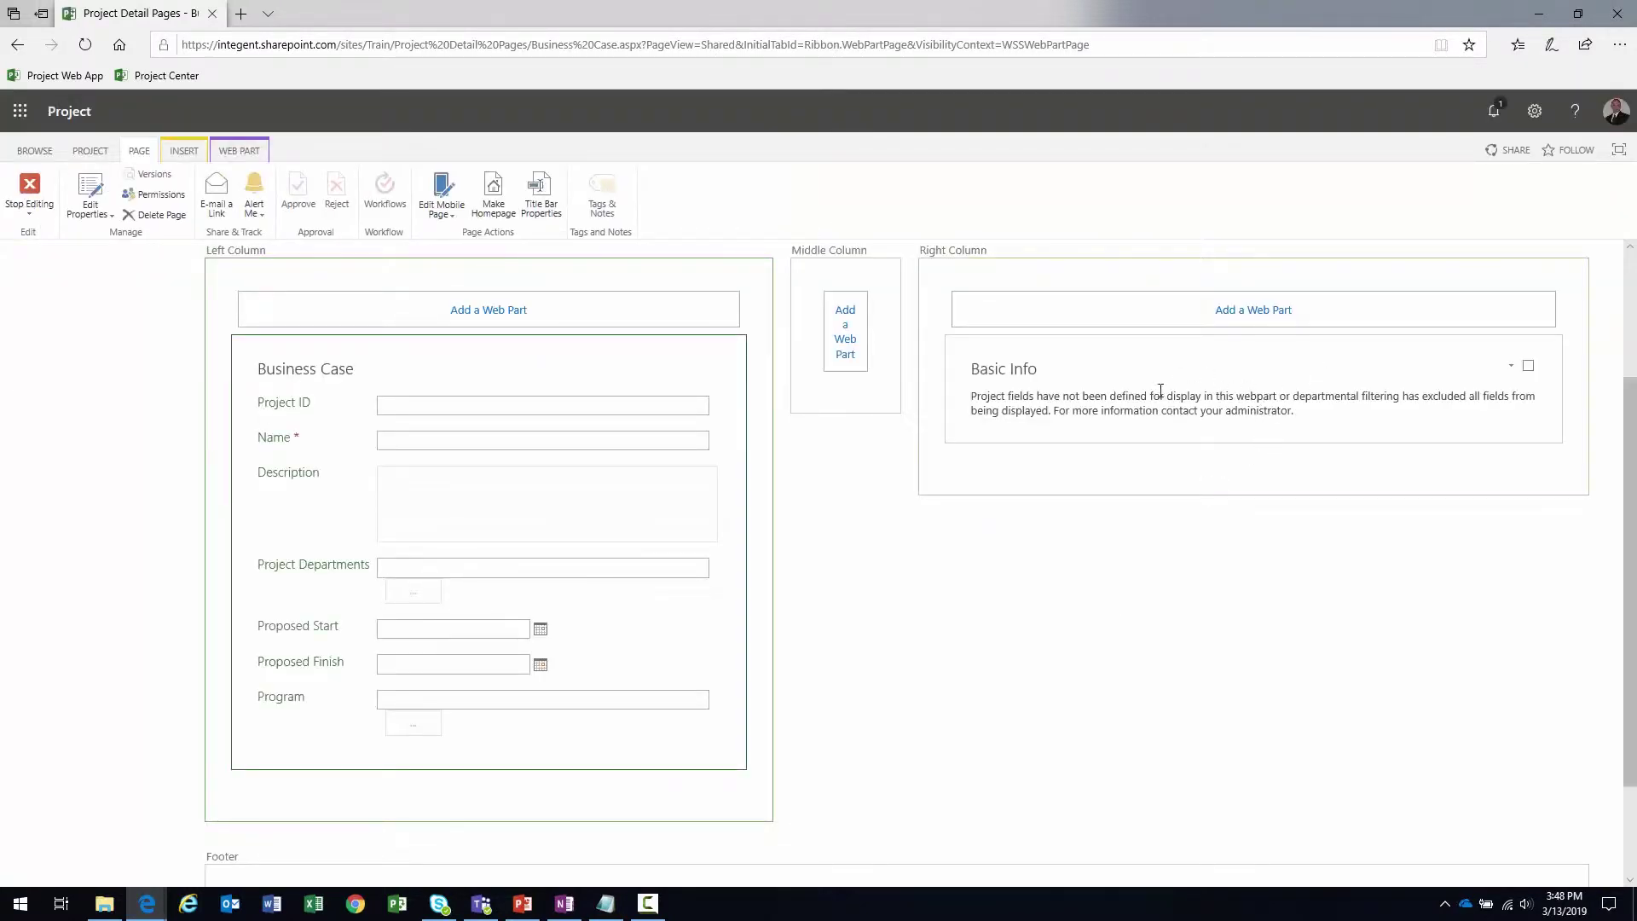
Edit the Right Column's Basic Info web part and set its title to Project Details
click(555, 361)
click(1510, 367)
click(1479, 475)
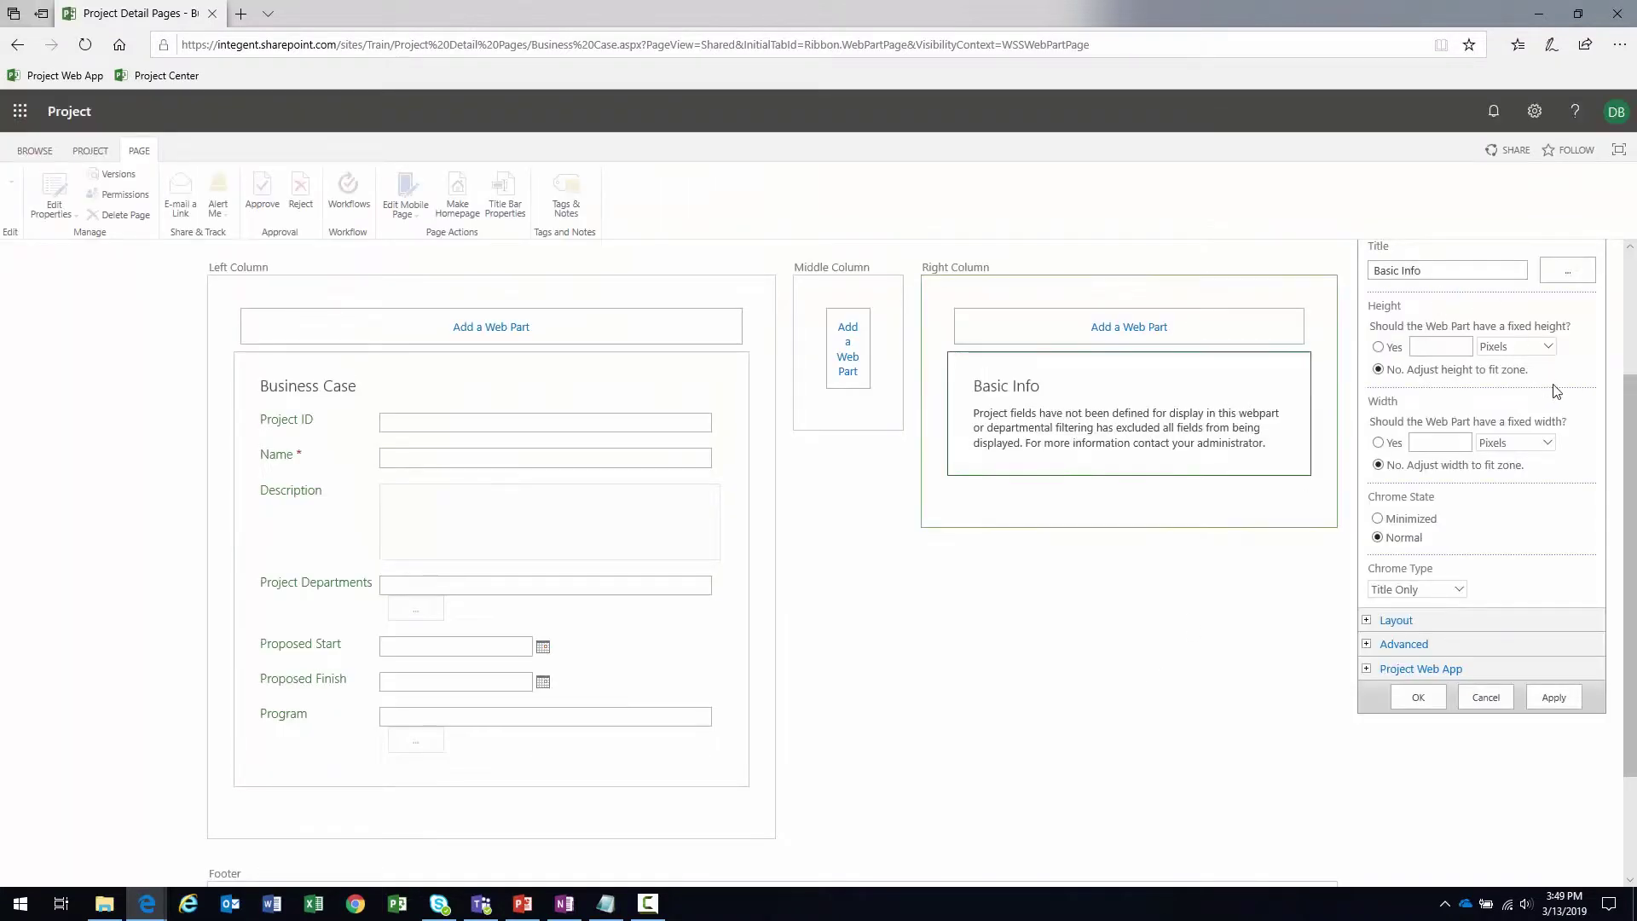
drag(1438, 470, 1333, 471)
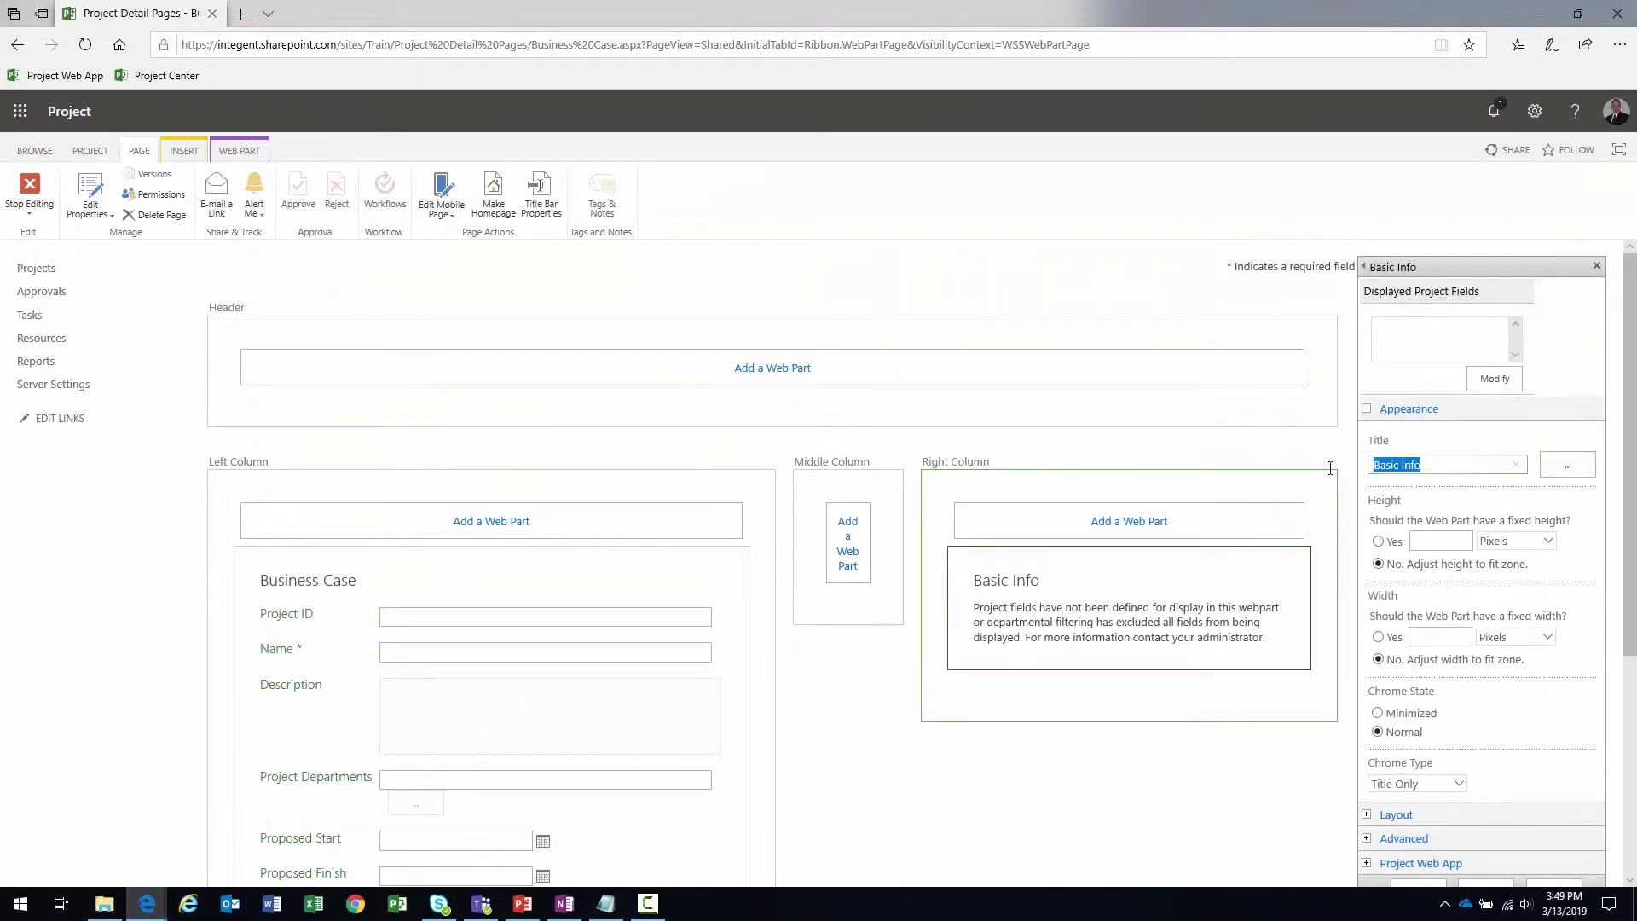
text(Project Details)
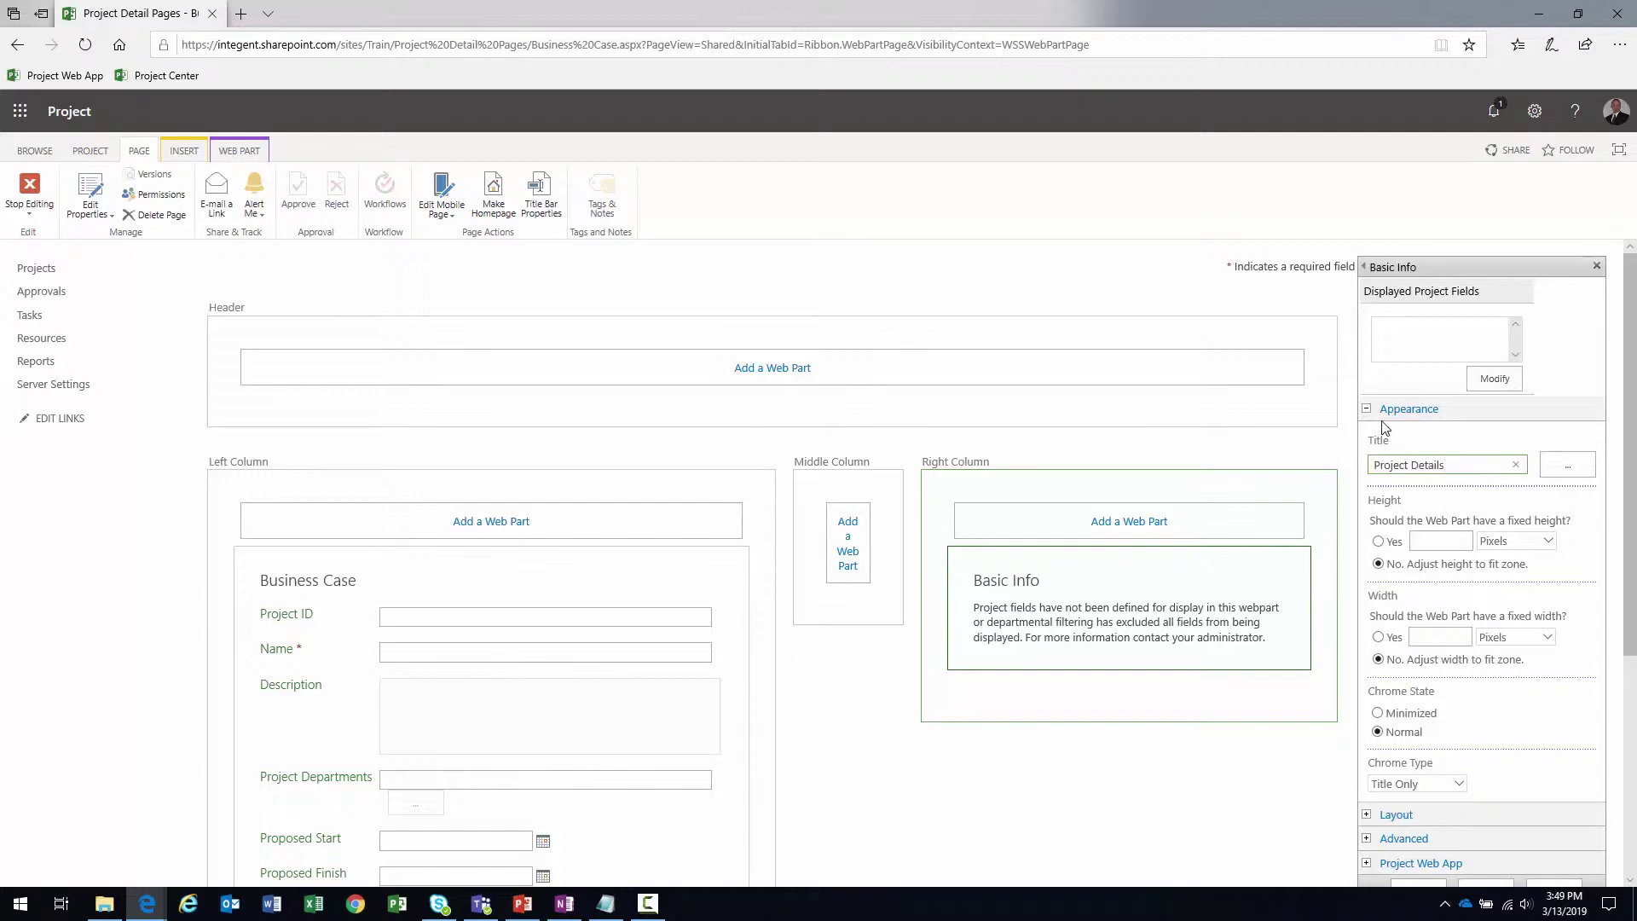
Open the Right Column web part's field chooser and add Problem Statement and Expected Benefit to its selected fields
click(1494, 379)
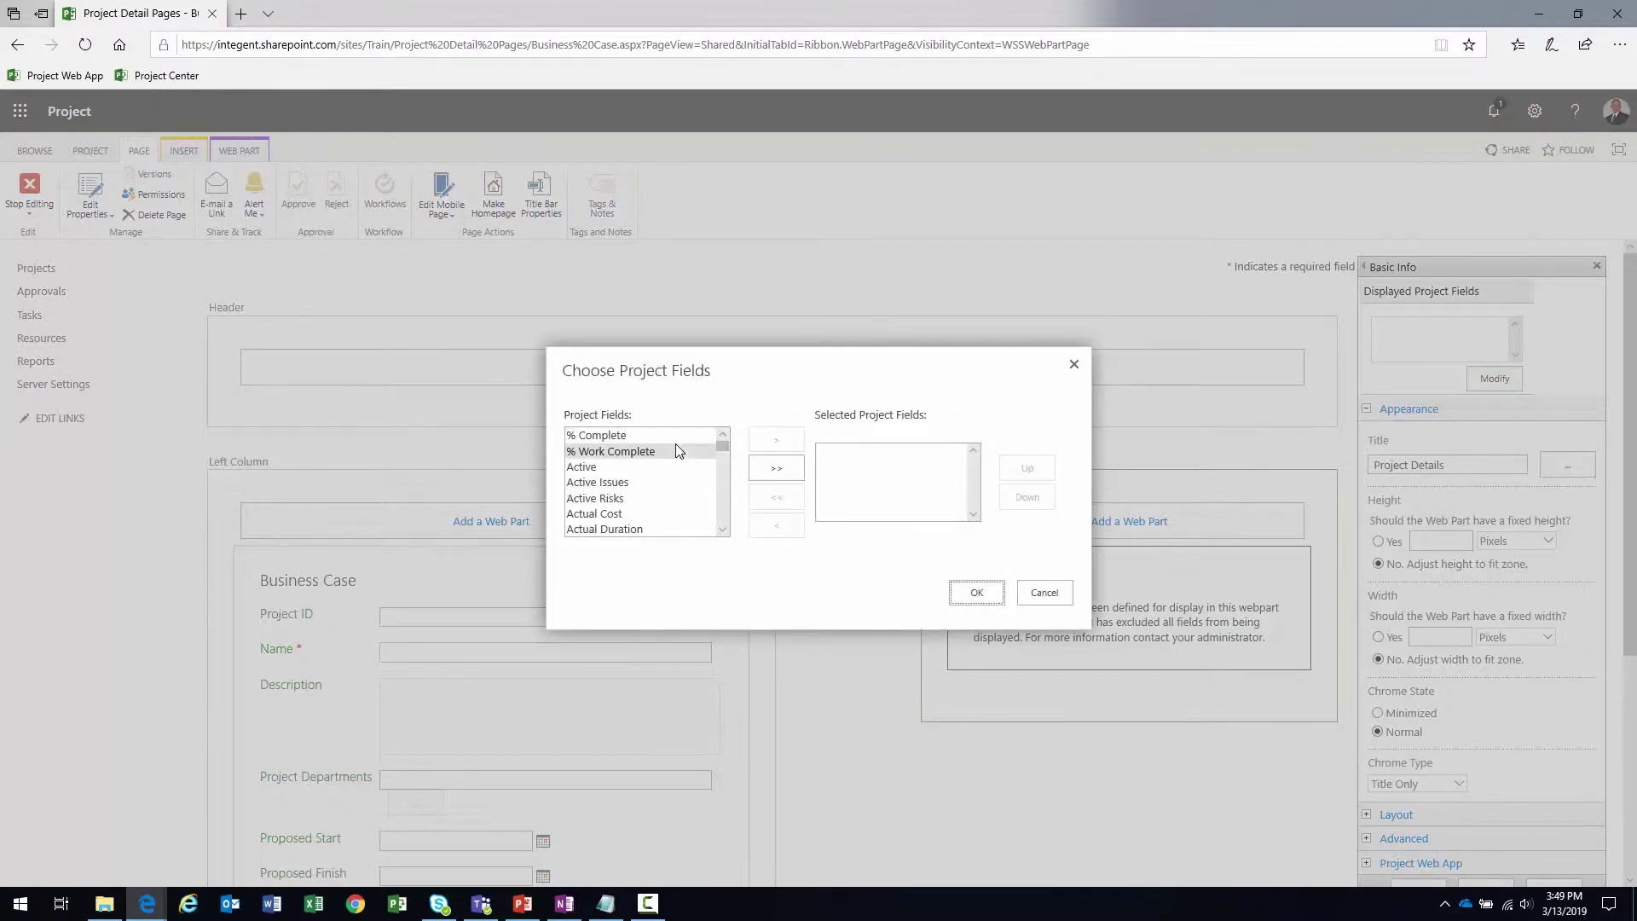
click(670, 465)
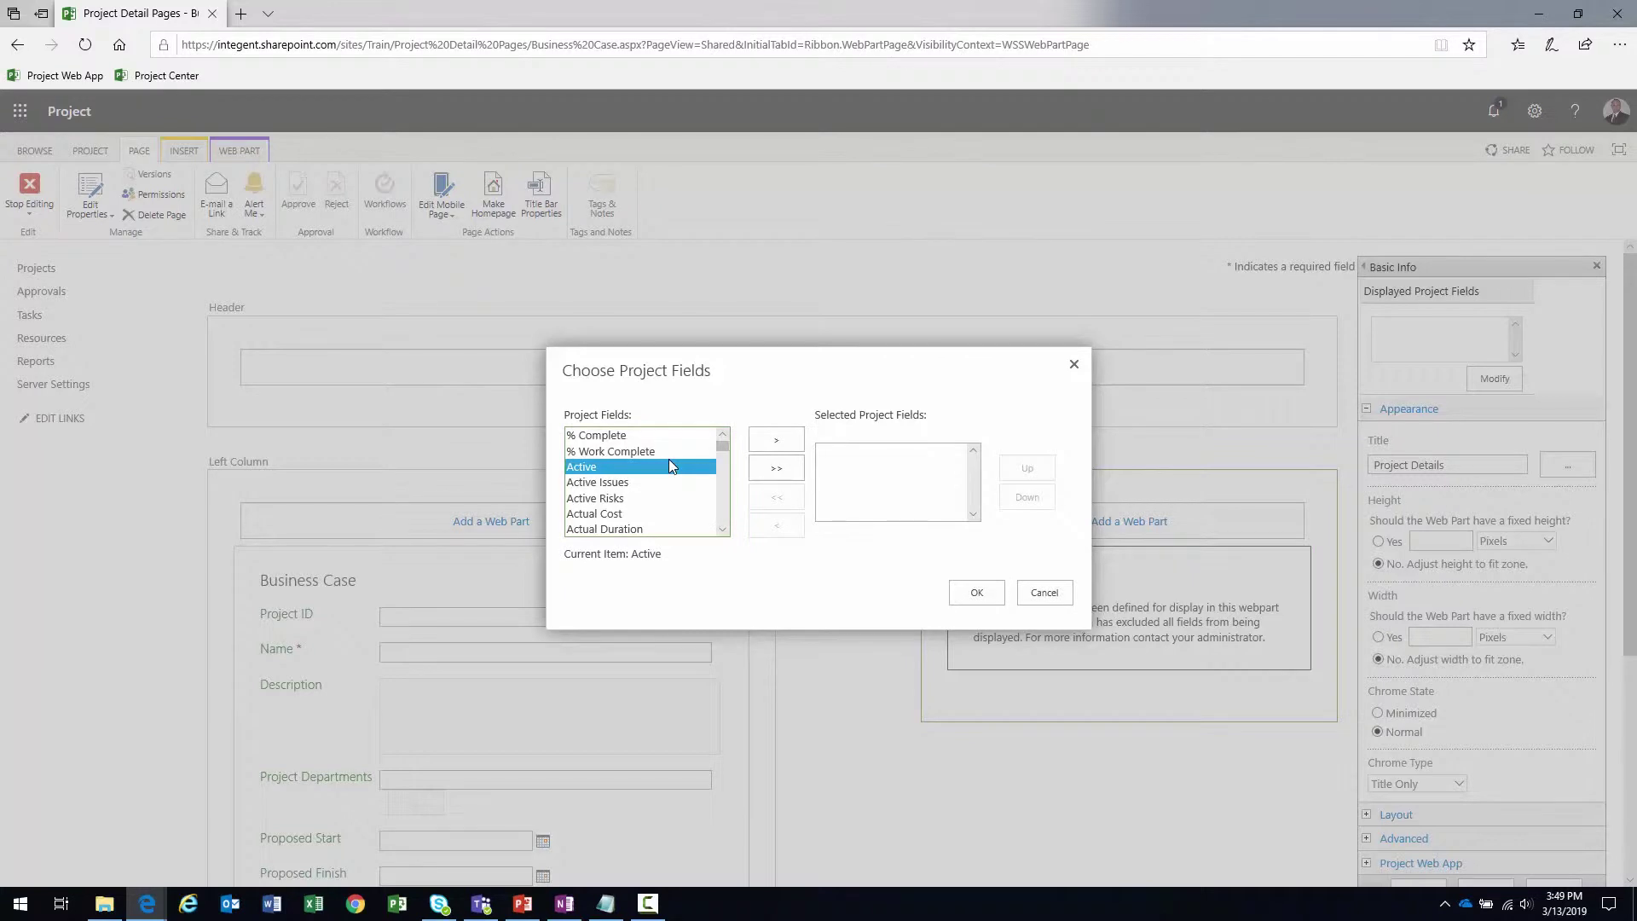
text(pro)
click(789, 440)
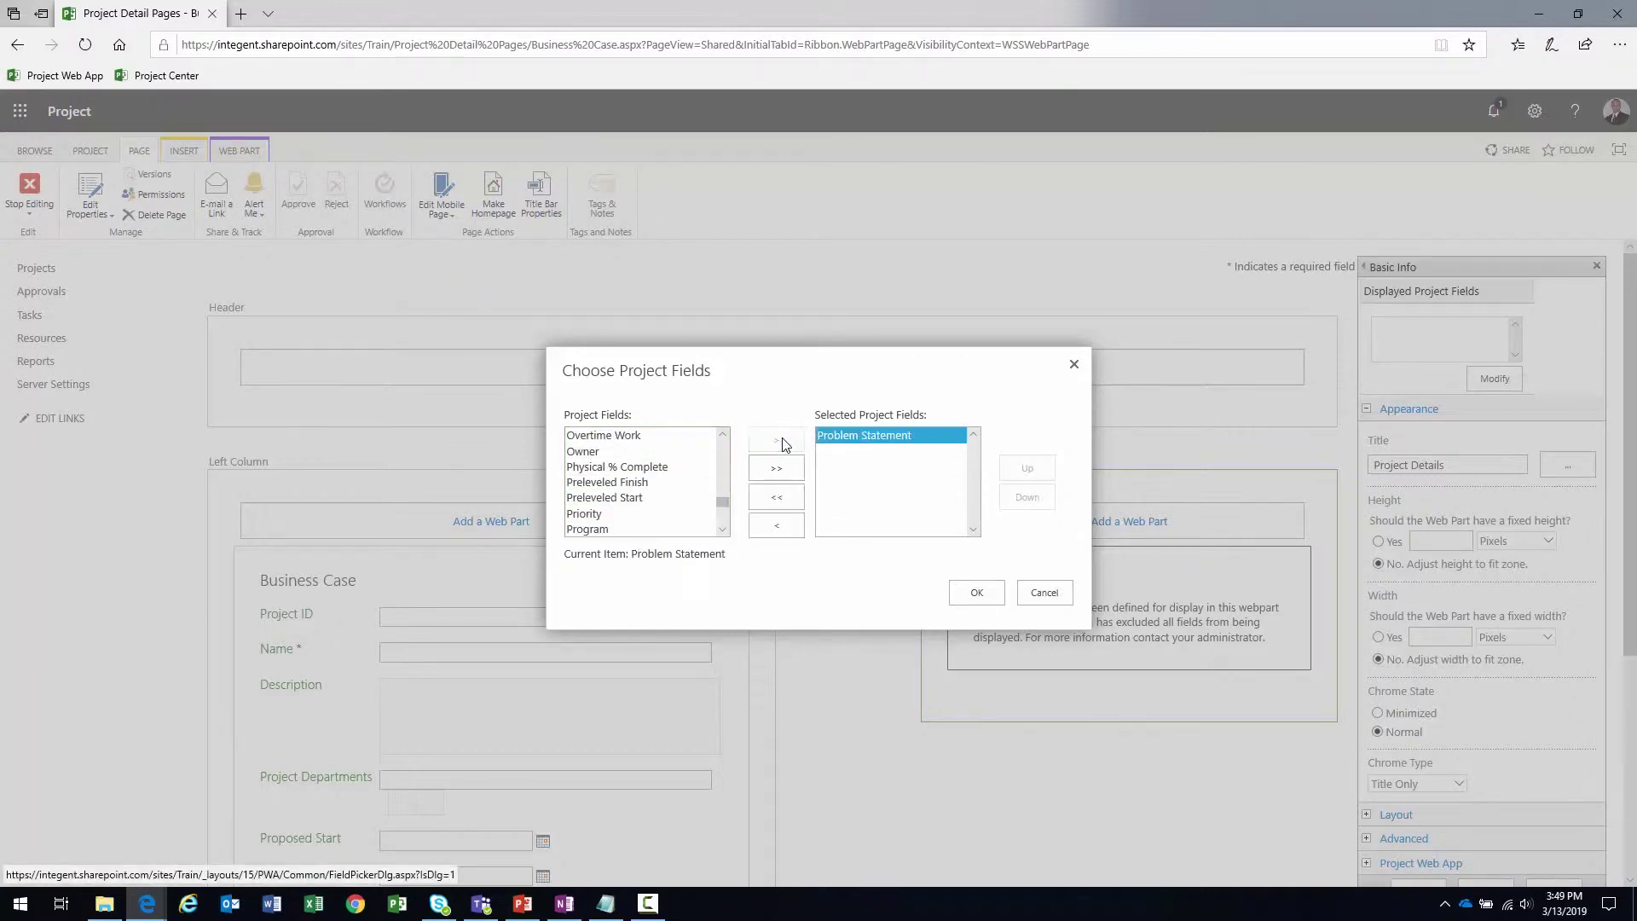
click(670, 467)
text(e)
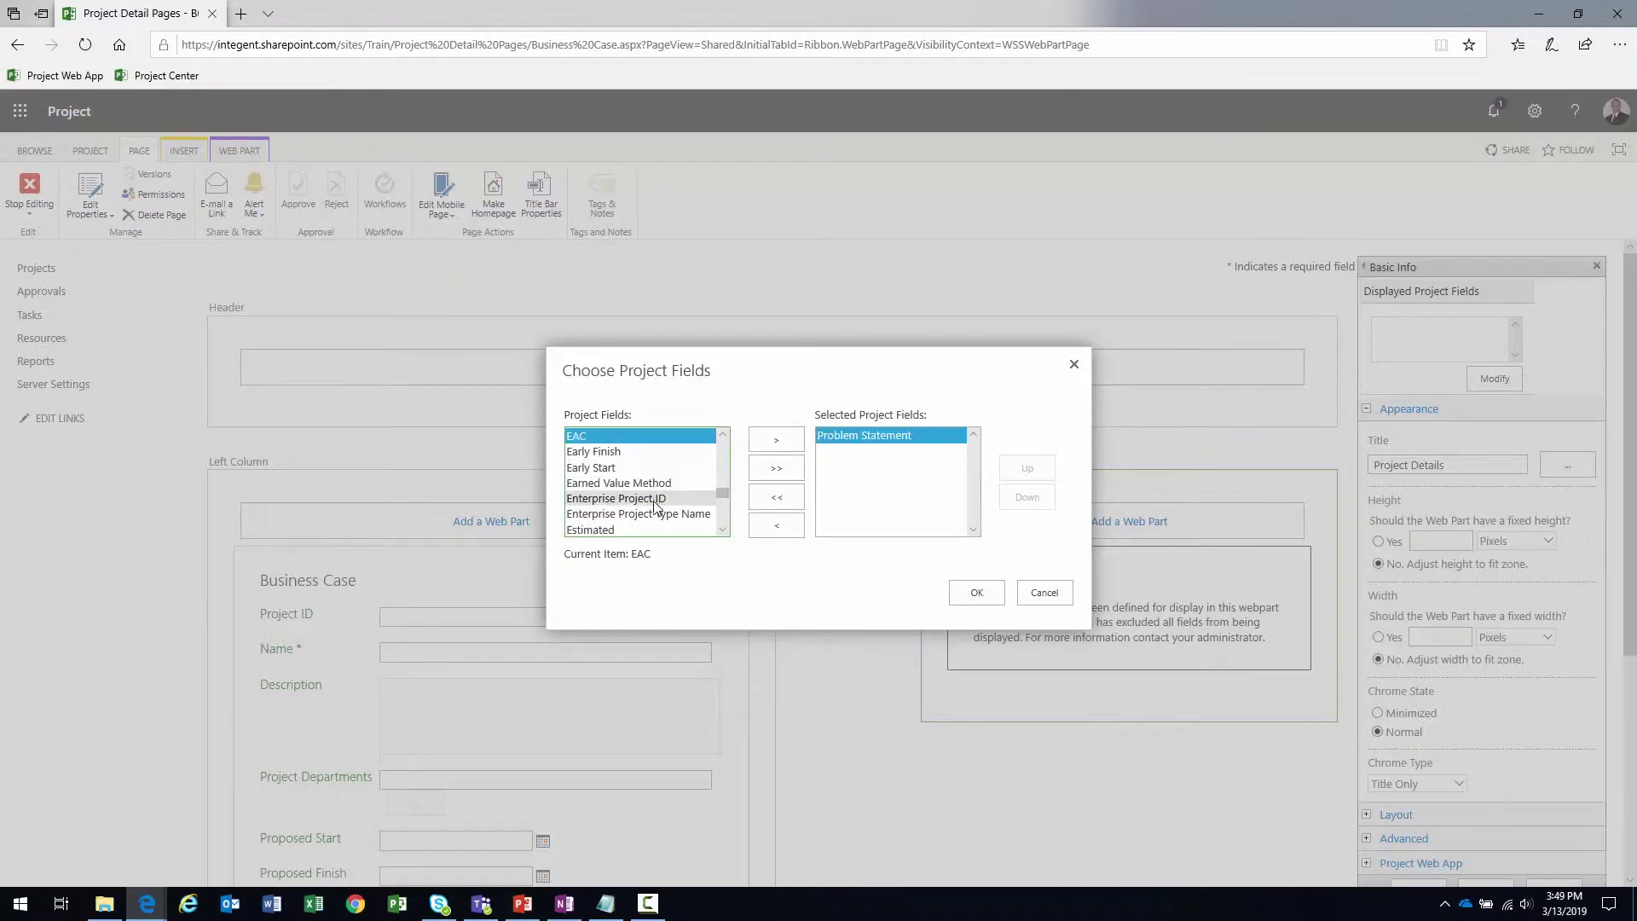
scroll(658, 502, down, 3)
click(657, 498)
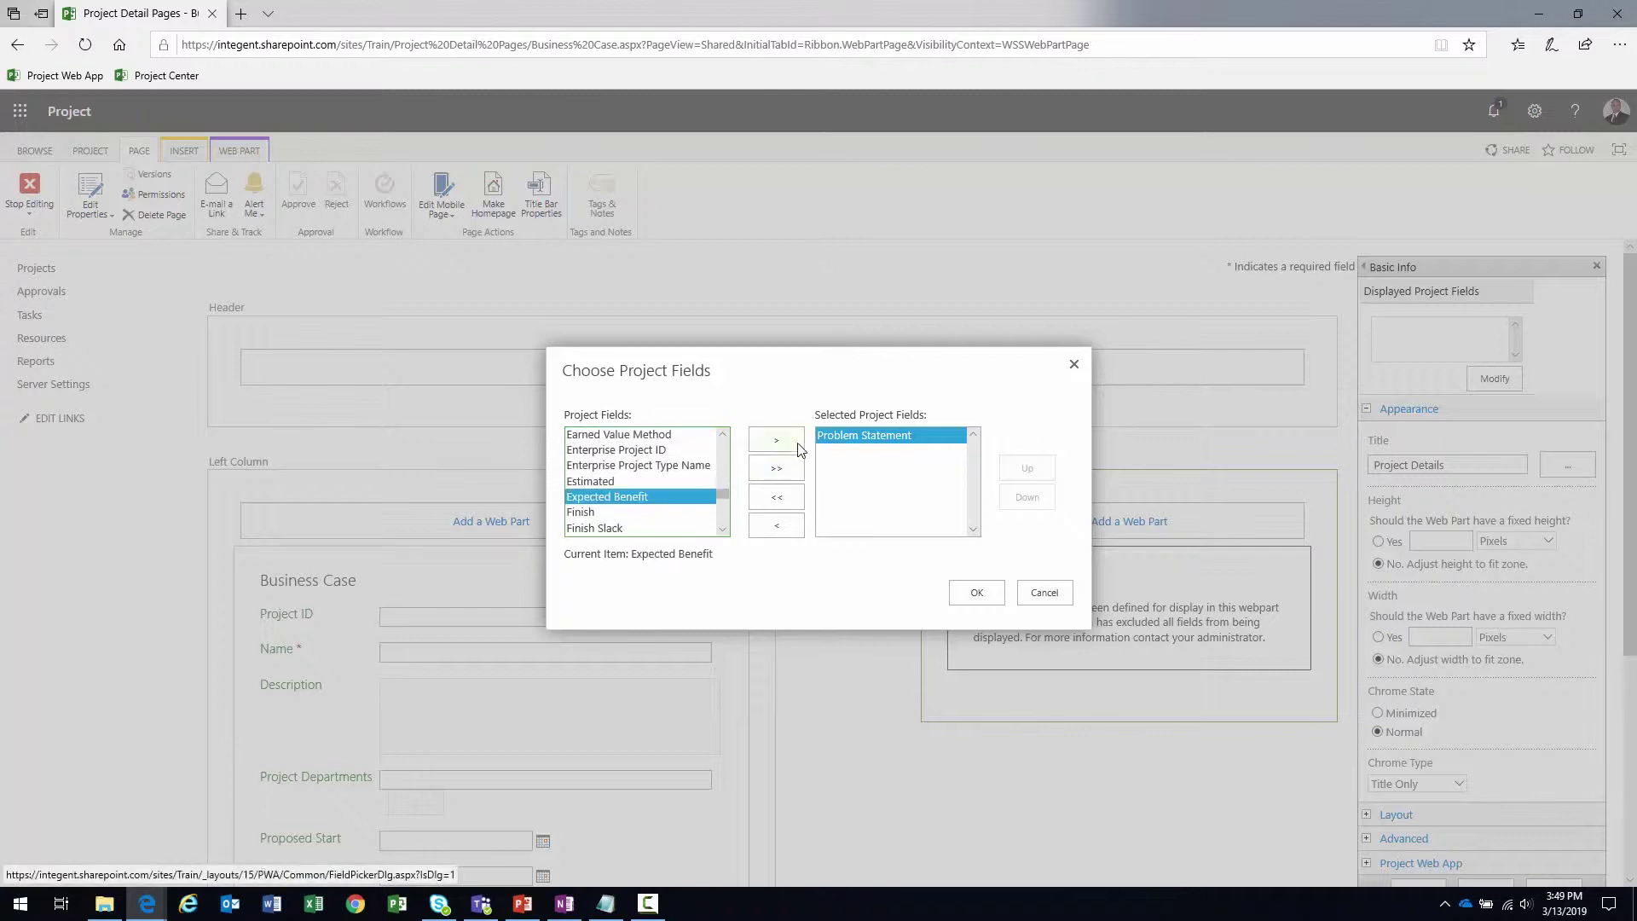
click(776, 440)
Add Proposal Cost and Proposed Benefits together to the selected project fields
click(648, 497)
text(pro)
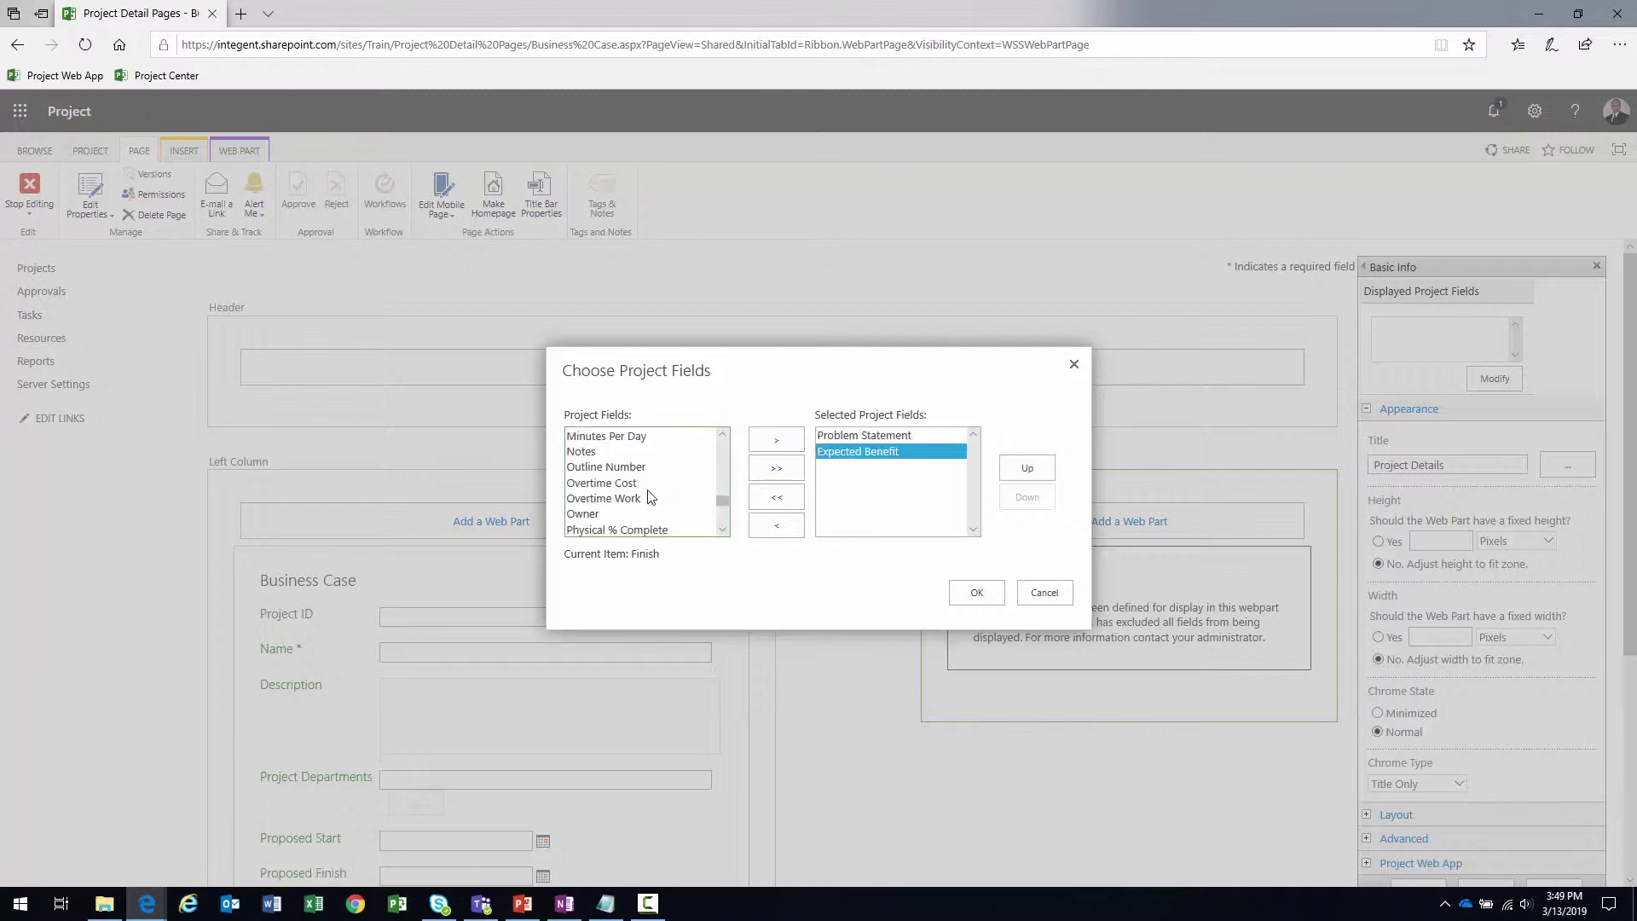
scroll(650, 496, down, 5)
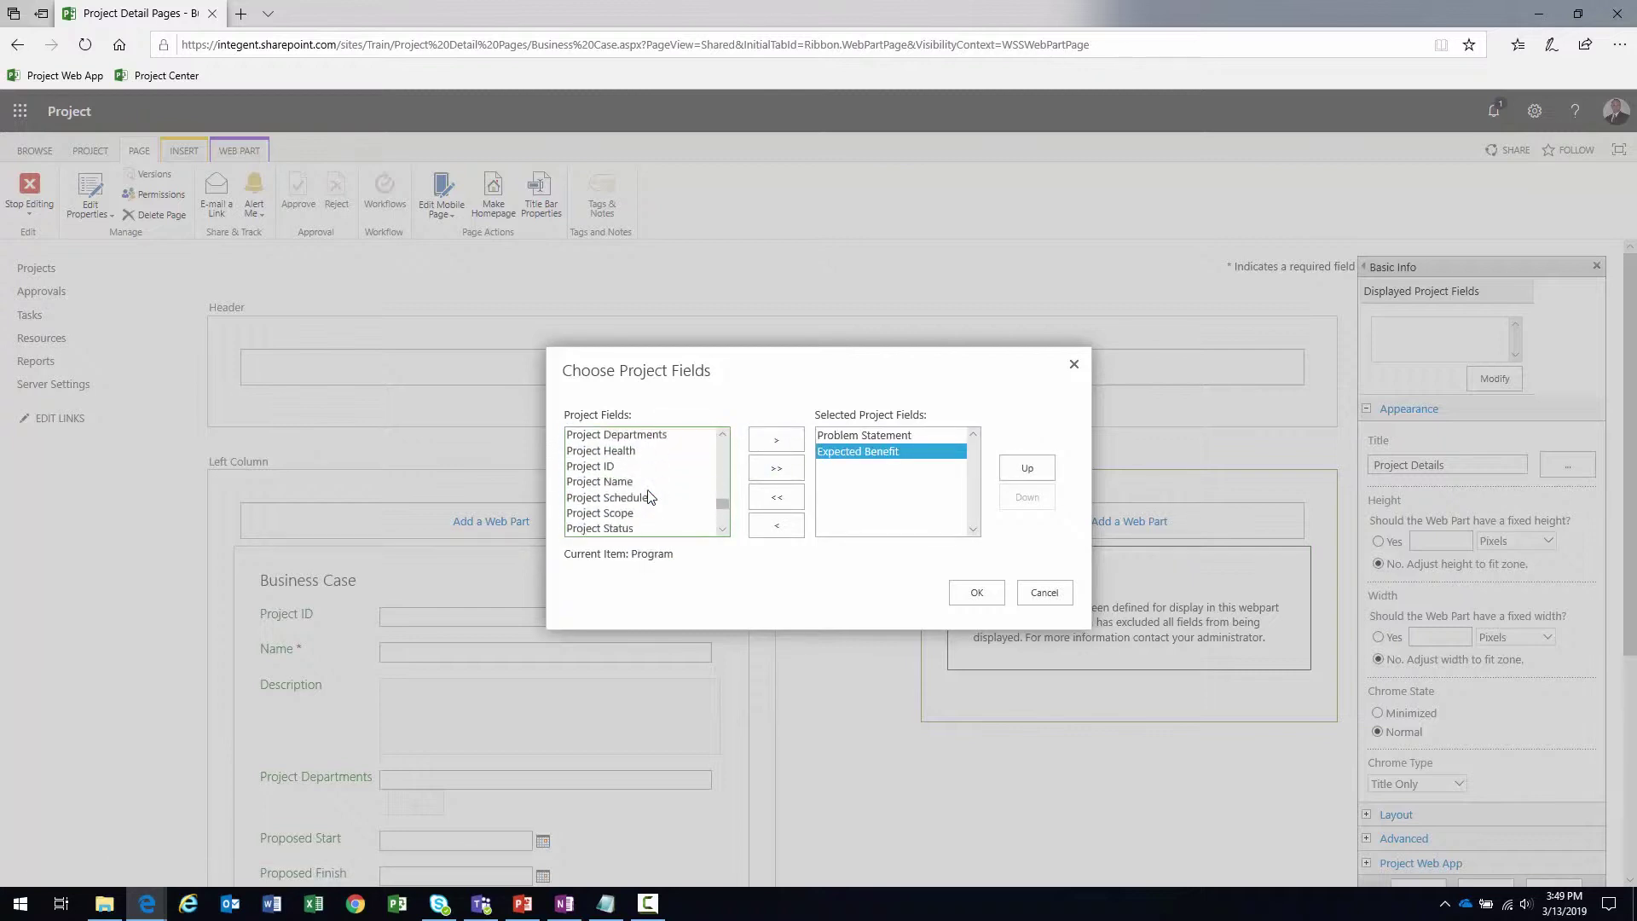
click(647, 493)
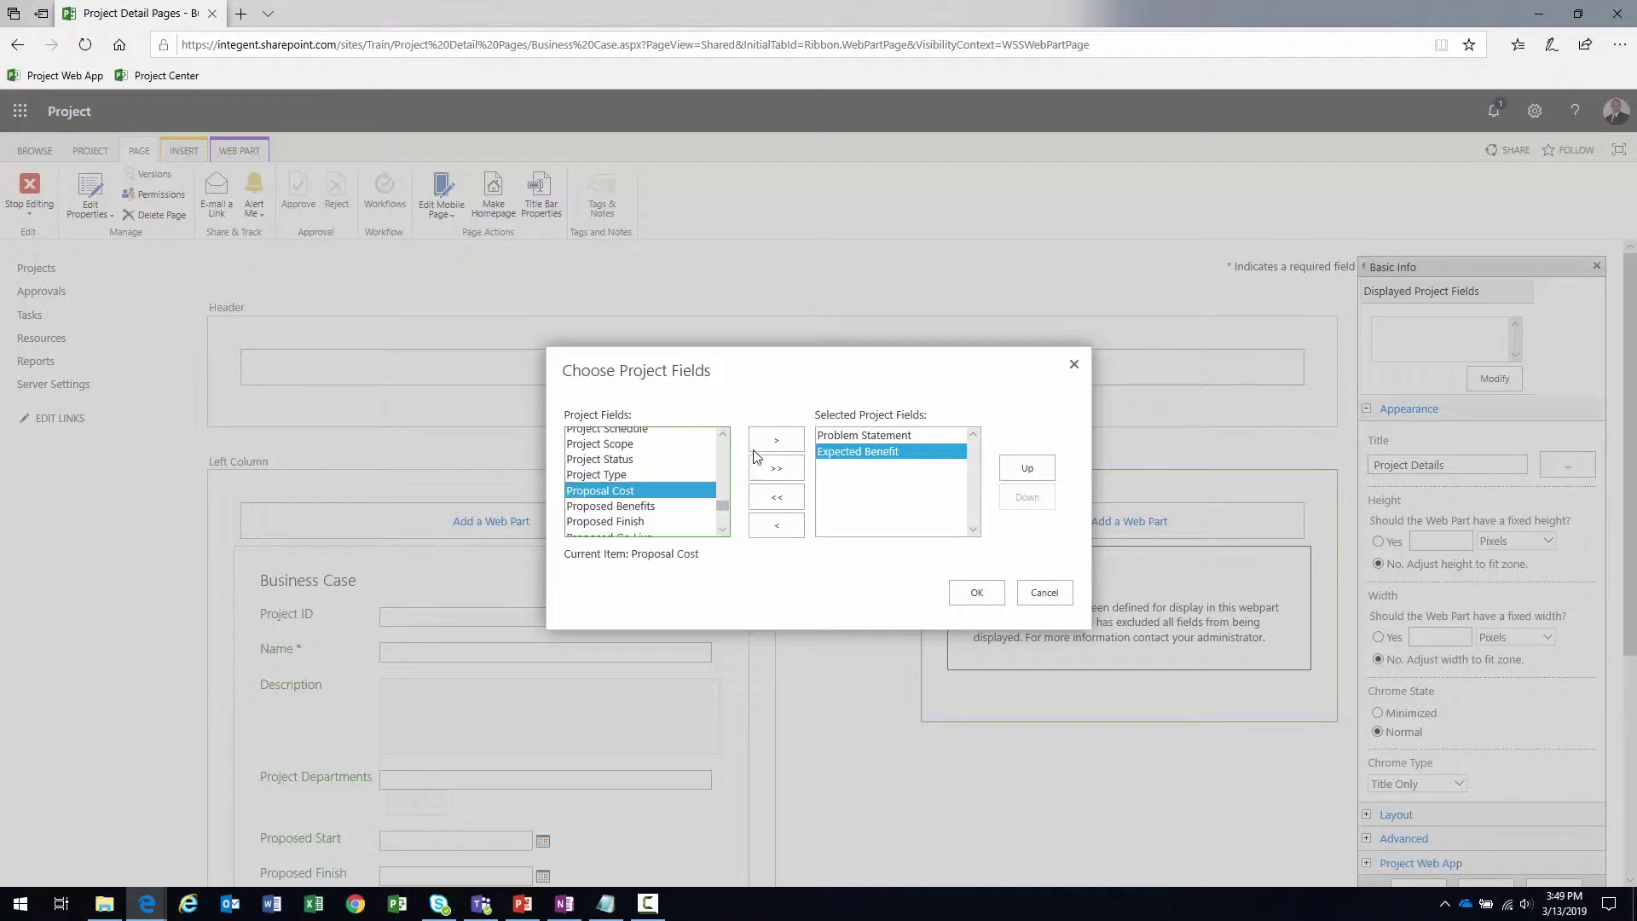
shift+click(689, 505)
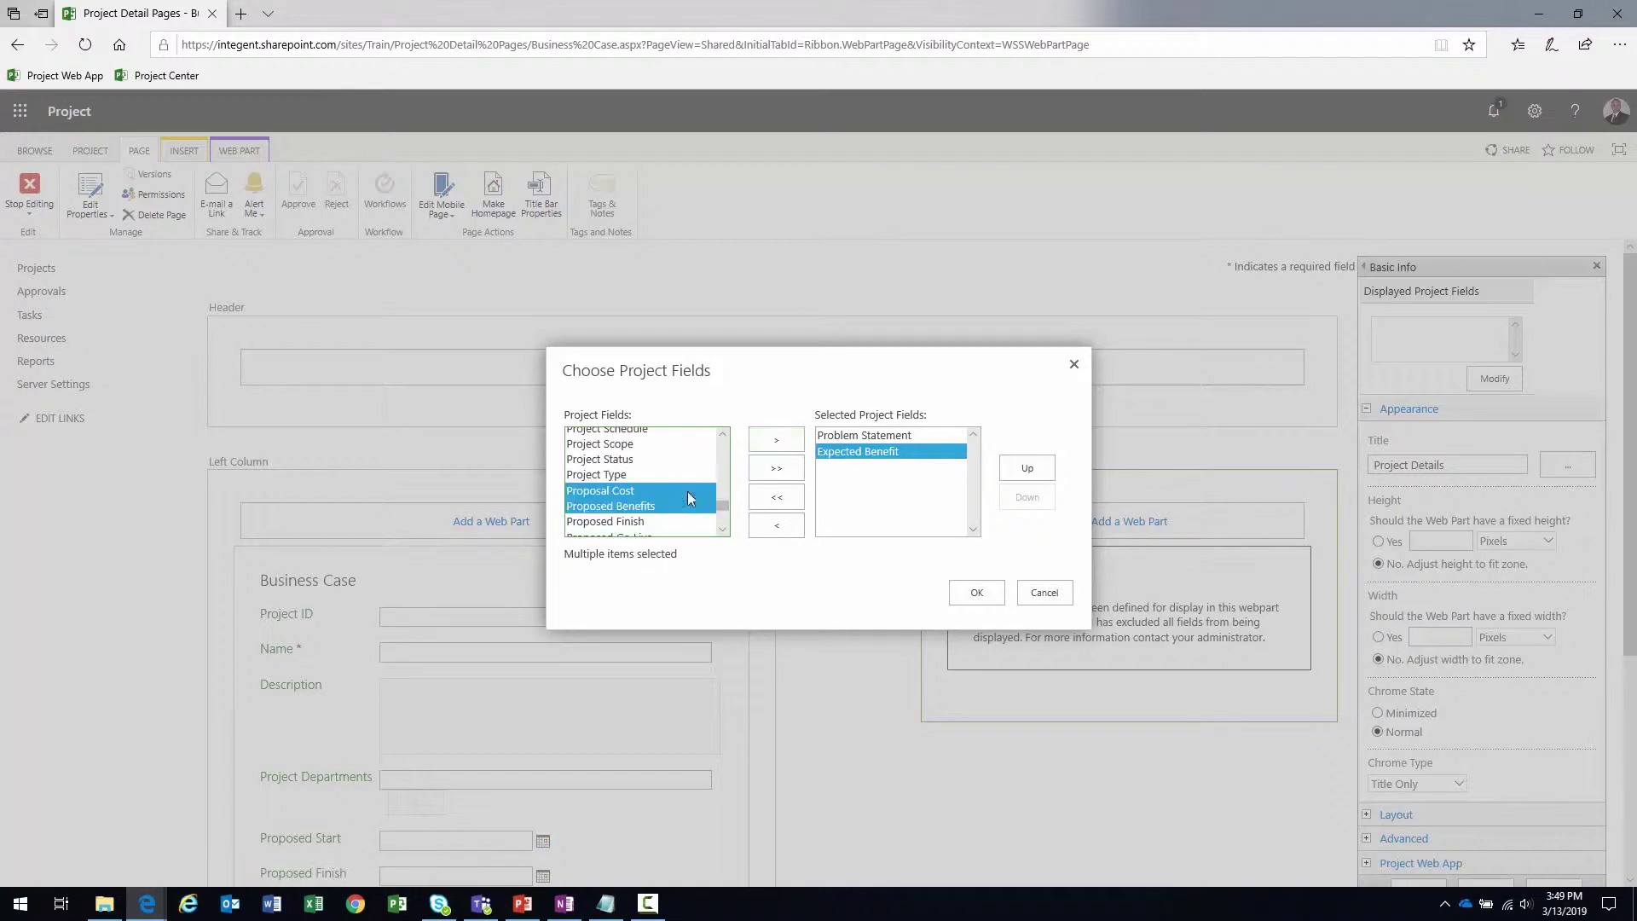
click(775, 440)
Add the ROI field below Proposed Benefits in the selected project fields
click(640, 471)
key(r)
key(r)
key(r)
key(r)
key(r)
key(r)
key(r)
key(r)
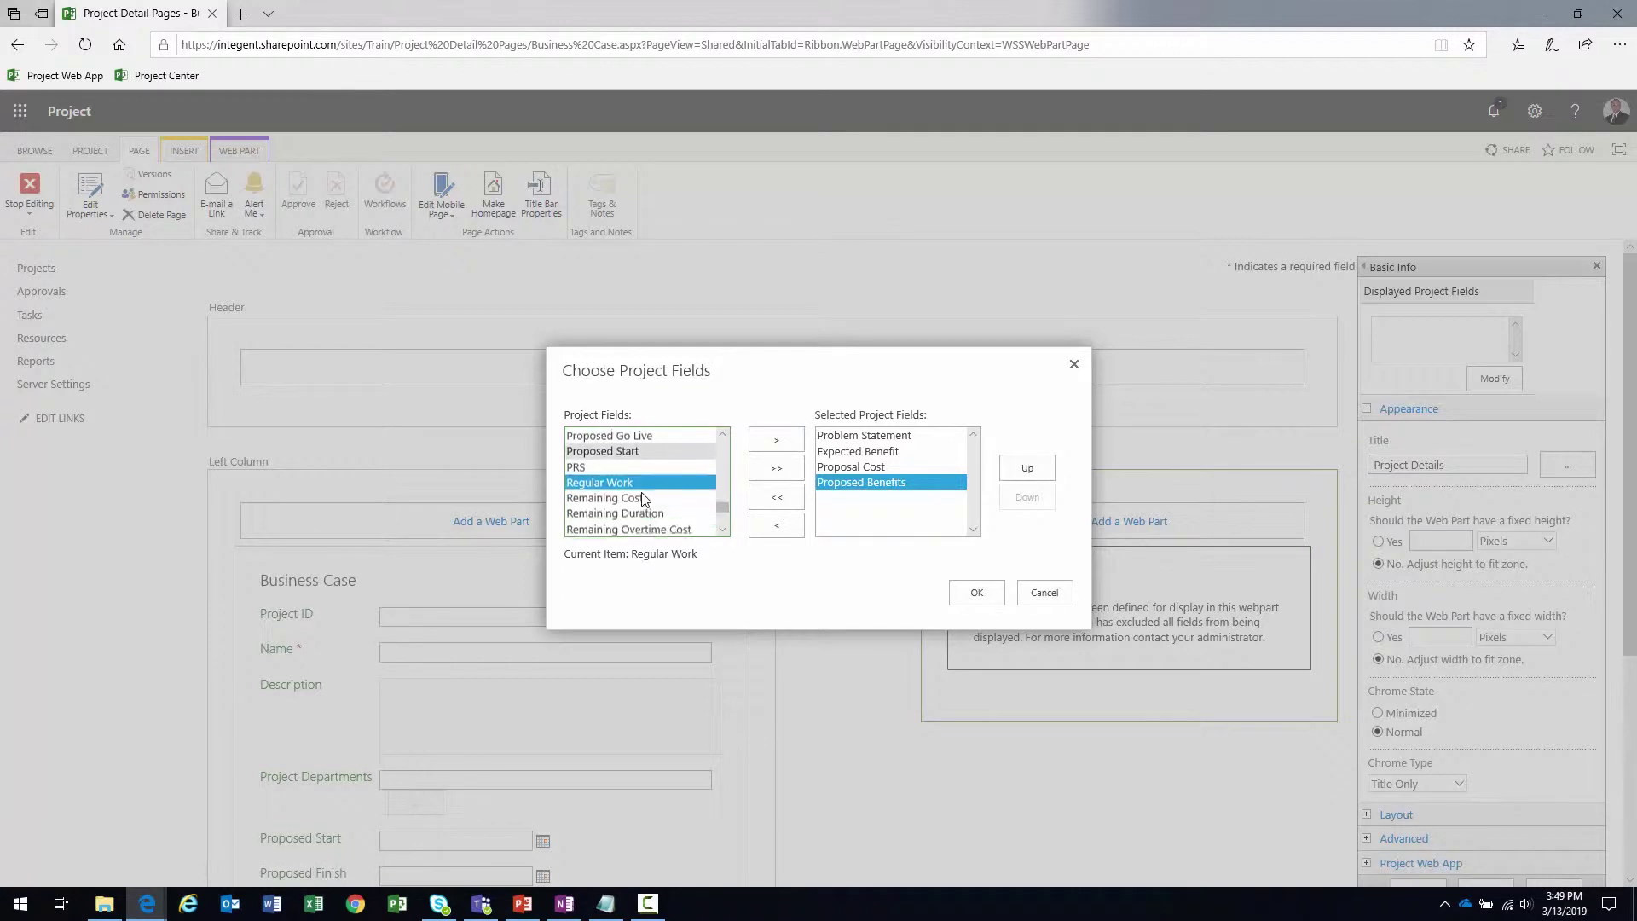
click(772, 442)
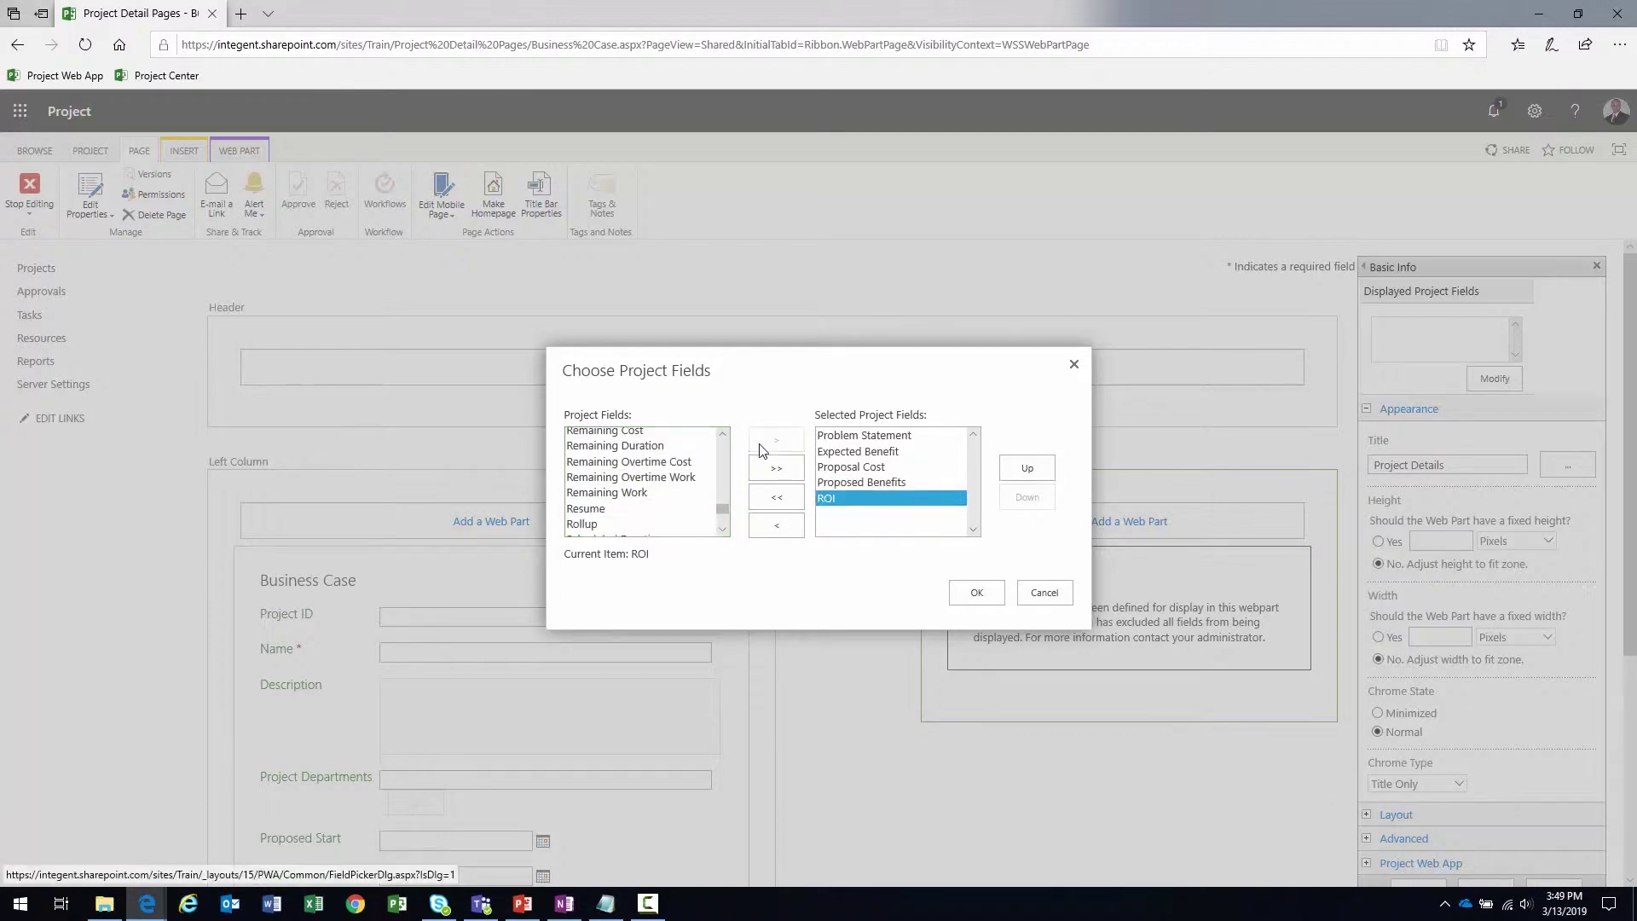
Add the Proposed Go Live field below ROI in the selected project fields
click(631, 477)
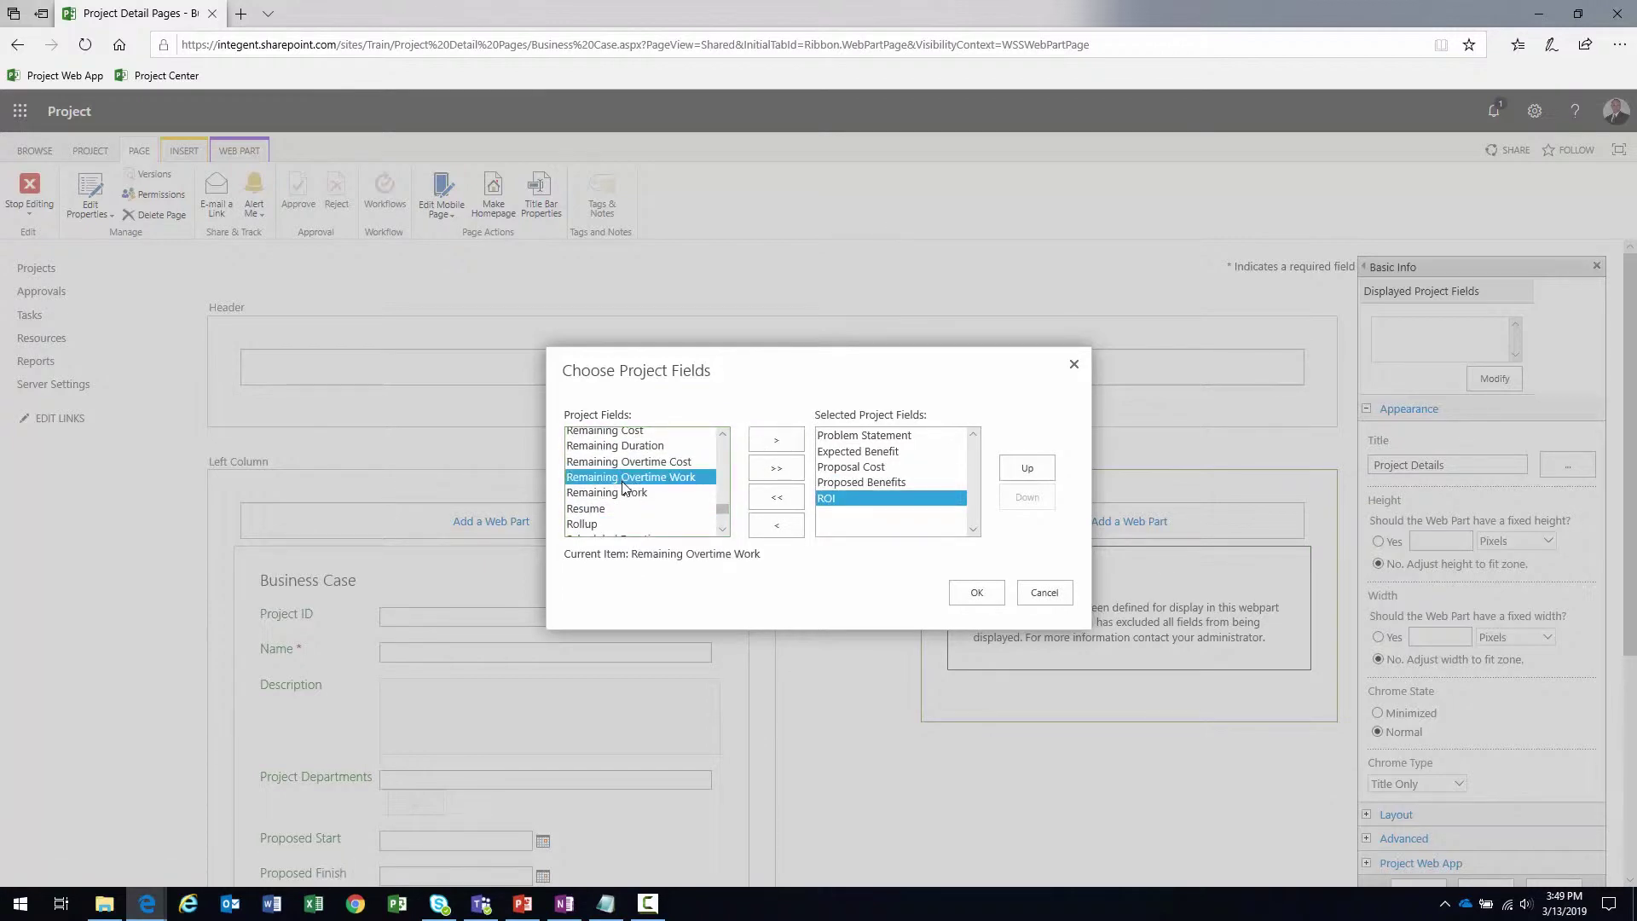
key(p)
key(p)
key(p)
scroll(621, 488, down, 1)
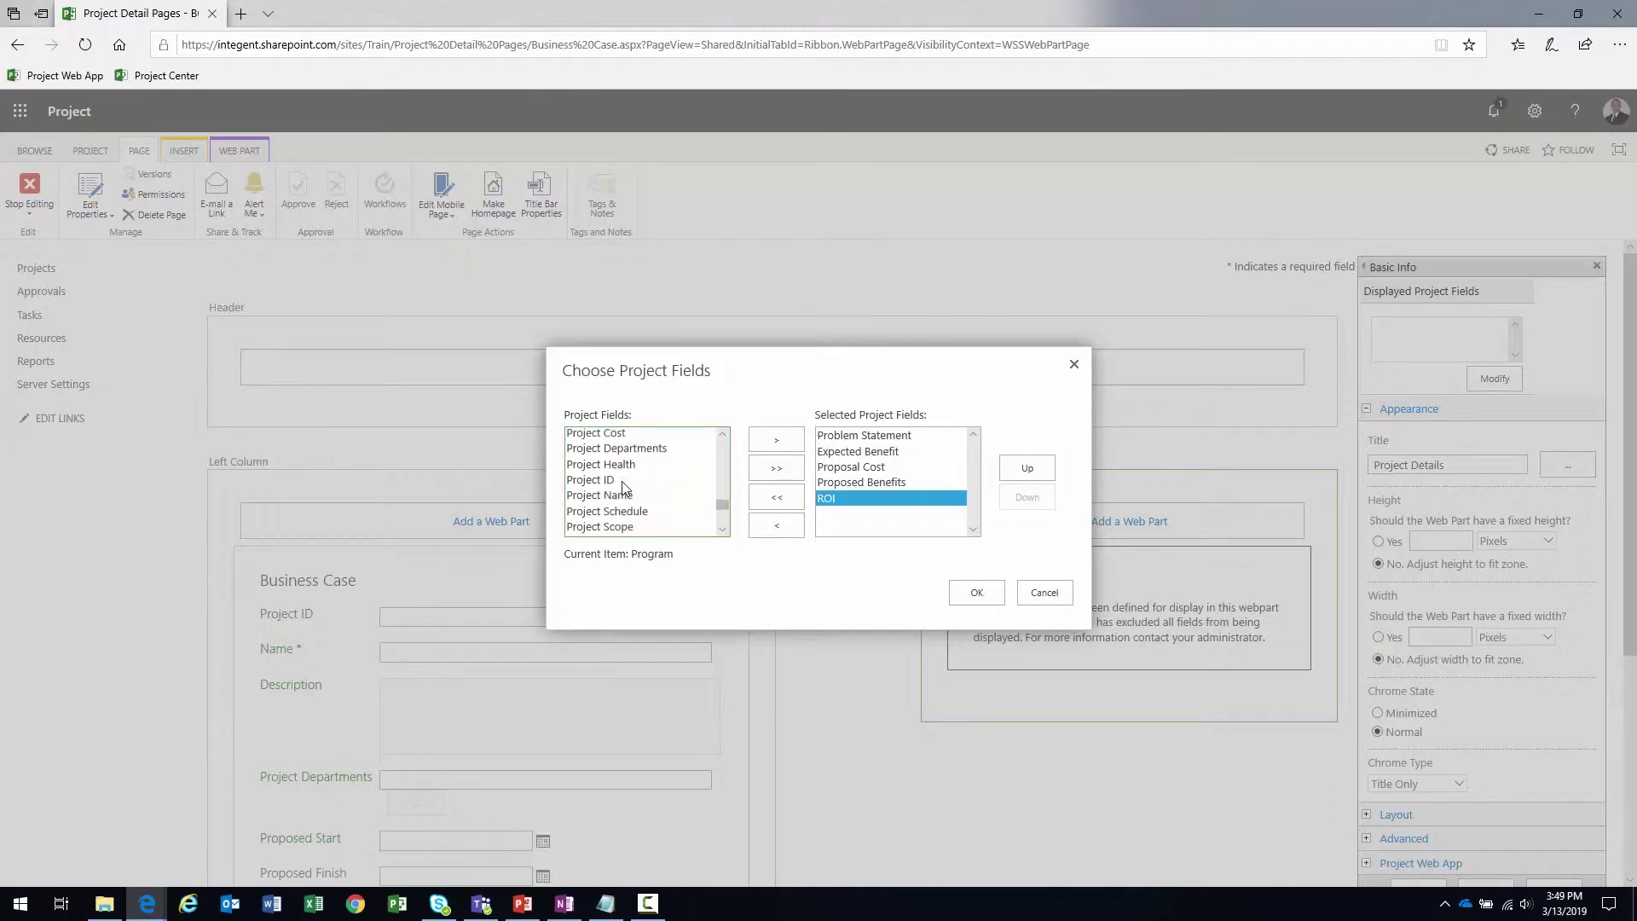
scroll(623, 488, down, 2)
click(634, 477)
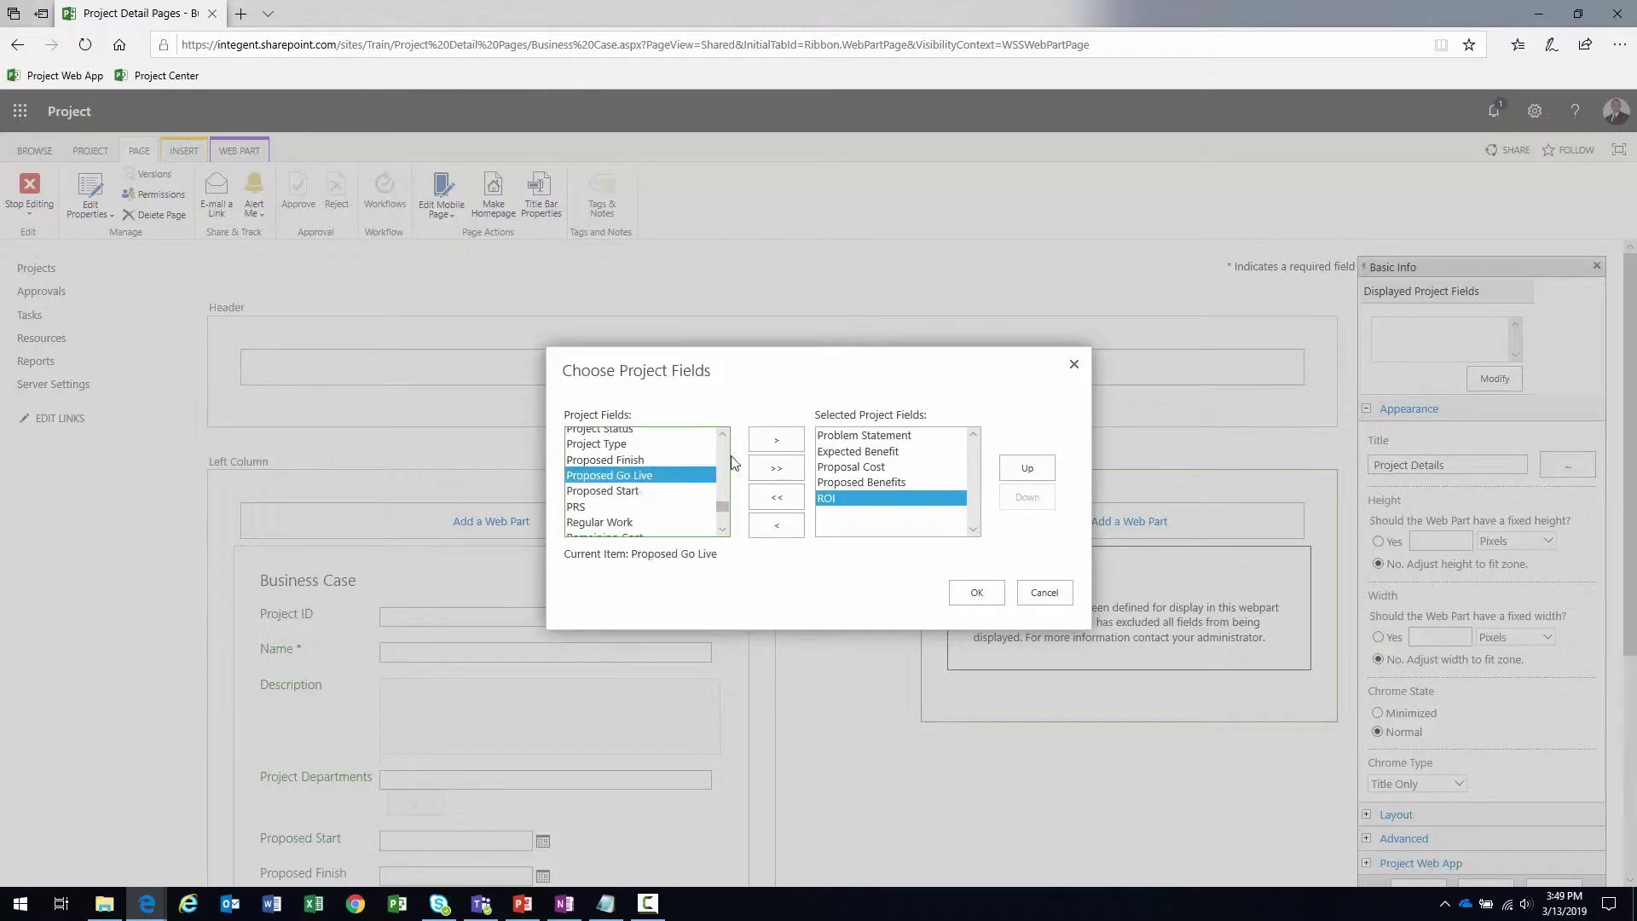
click(776, 439)
Add the Project Health field below Proposed Go Live in the selected project fields
click(600, 492)
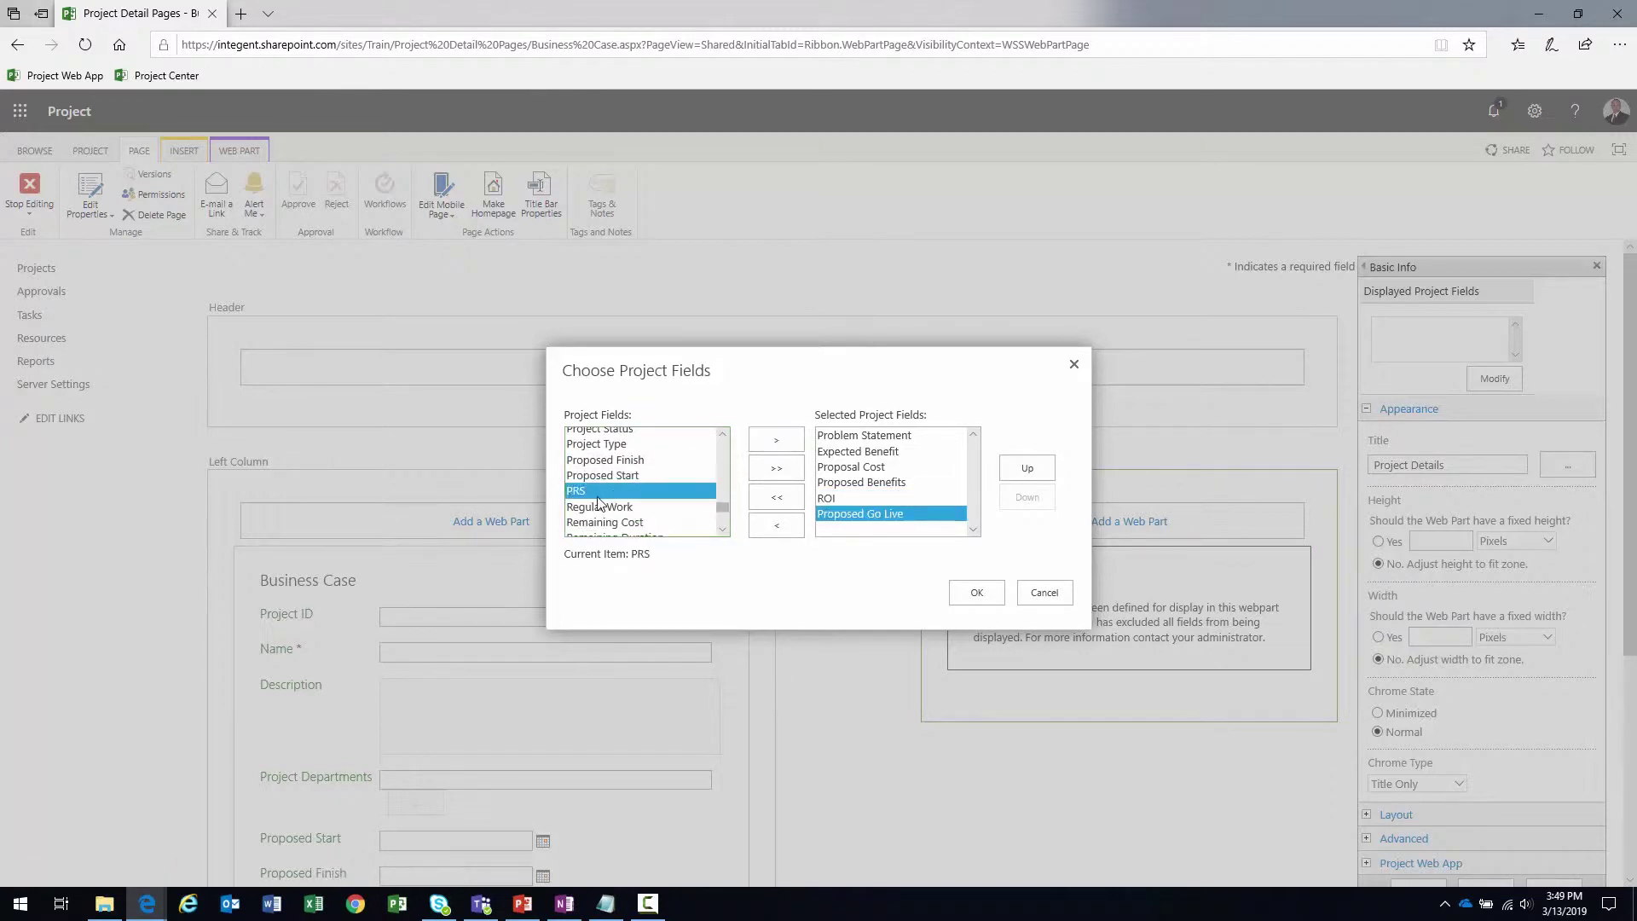
scroll(600, 502, up, 3)
click(601, 504)
scroll(601, 503, down, 2)
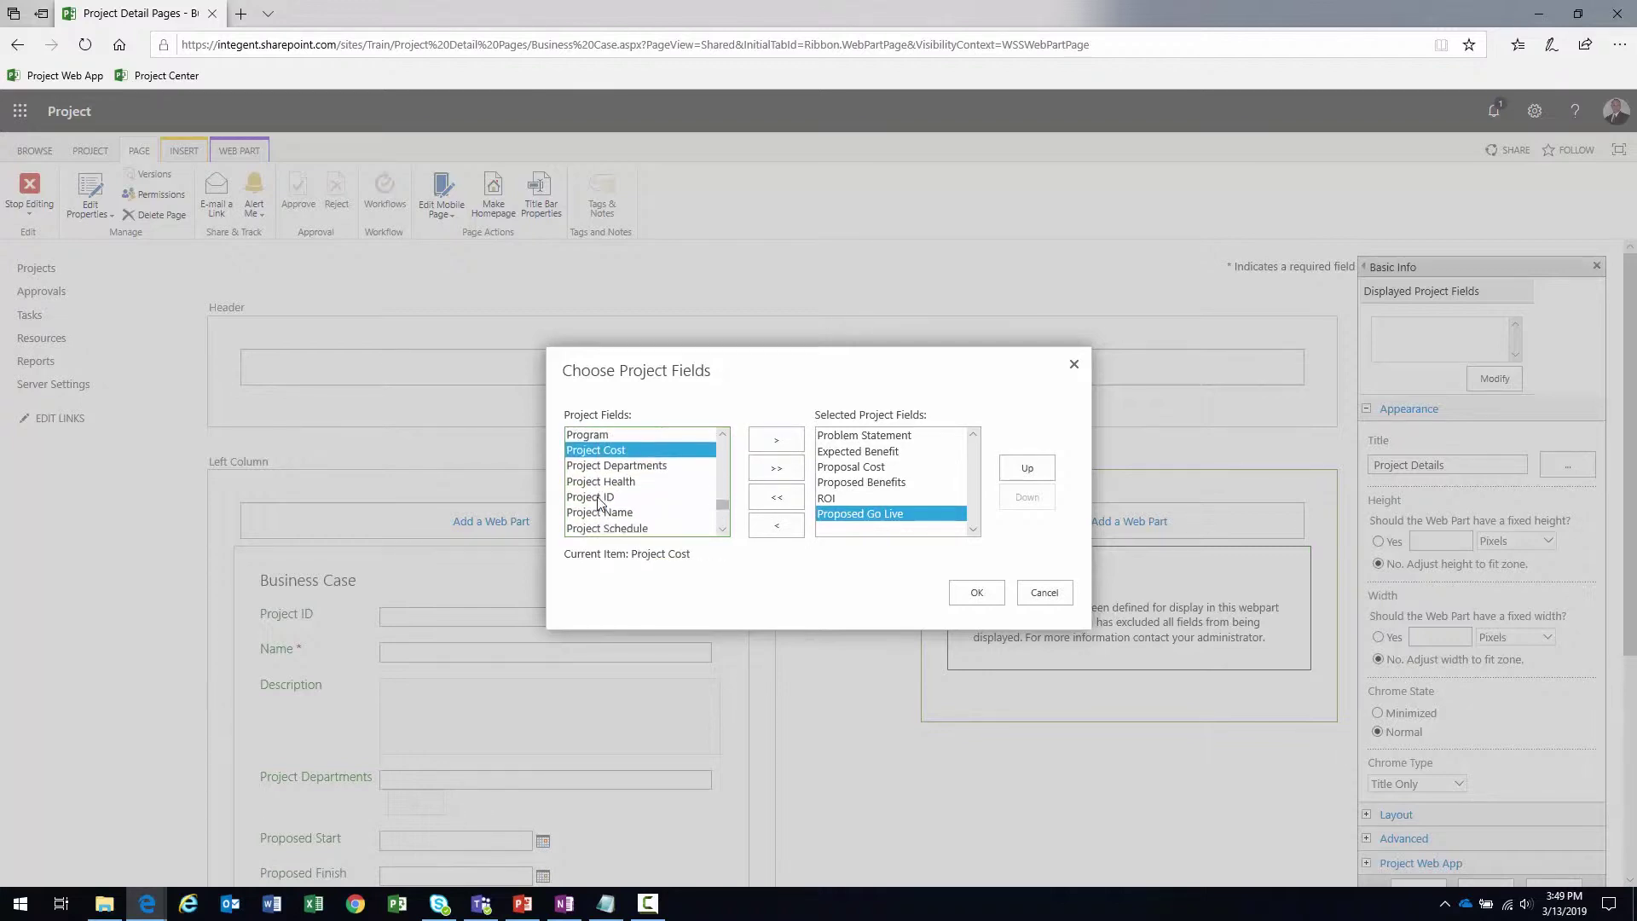
click(602, 480)
click(779, 439)
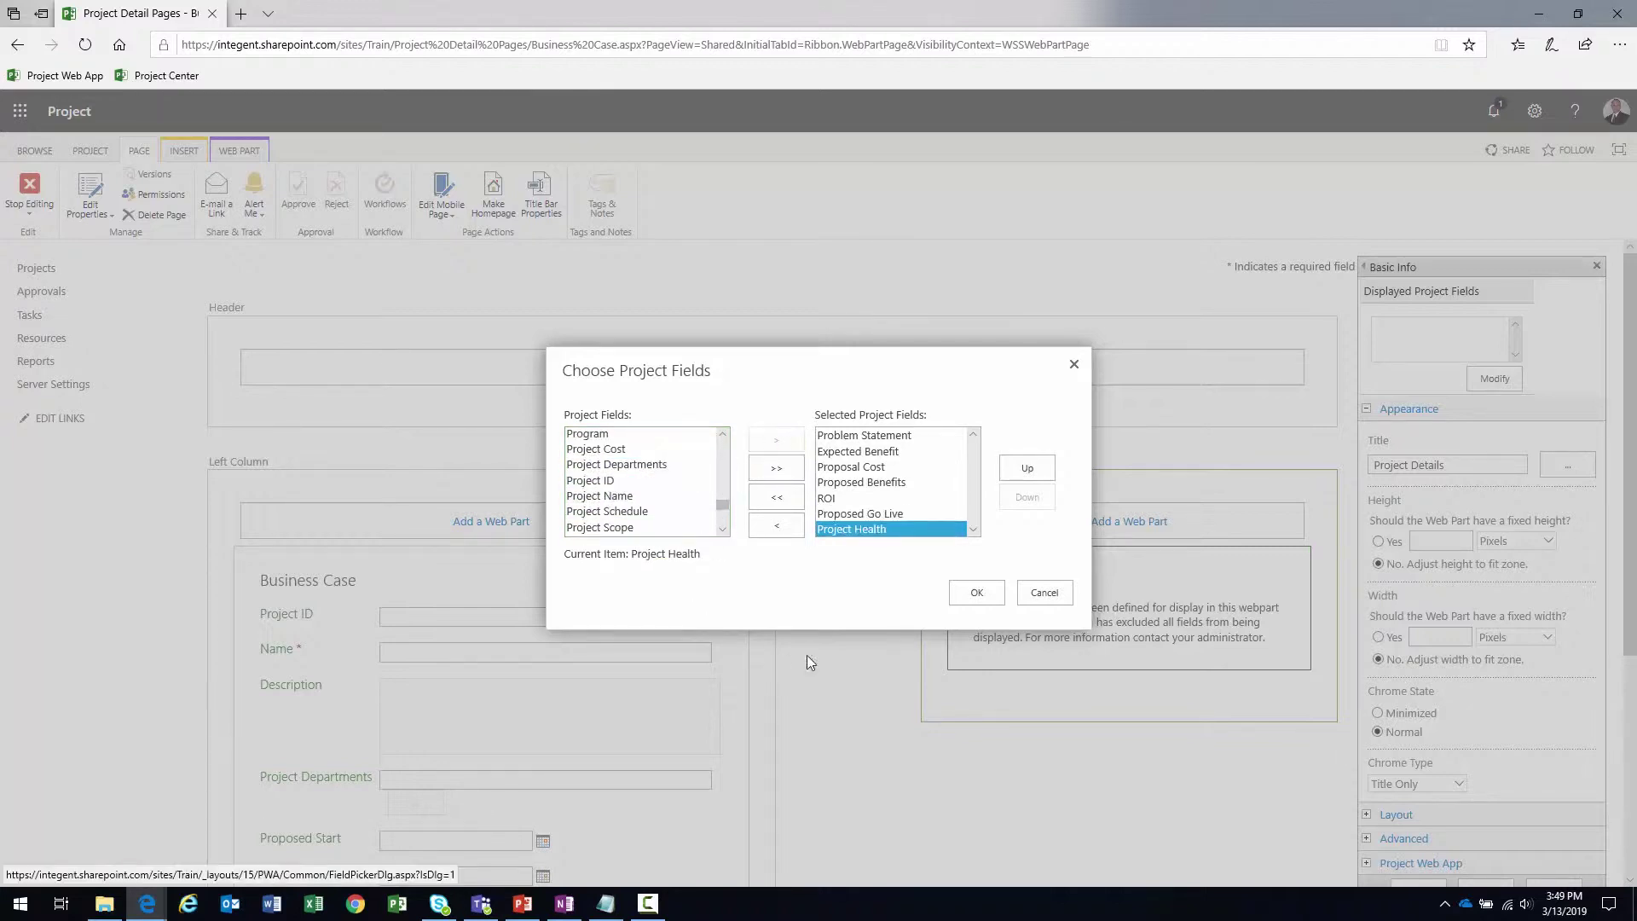
Apply the selected fields to the Project Details web part, close its properties and stop editing the Business Case page
click(974, 595)
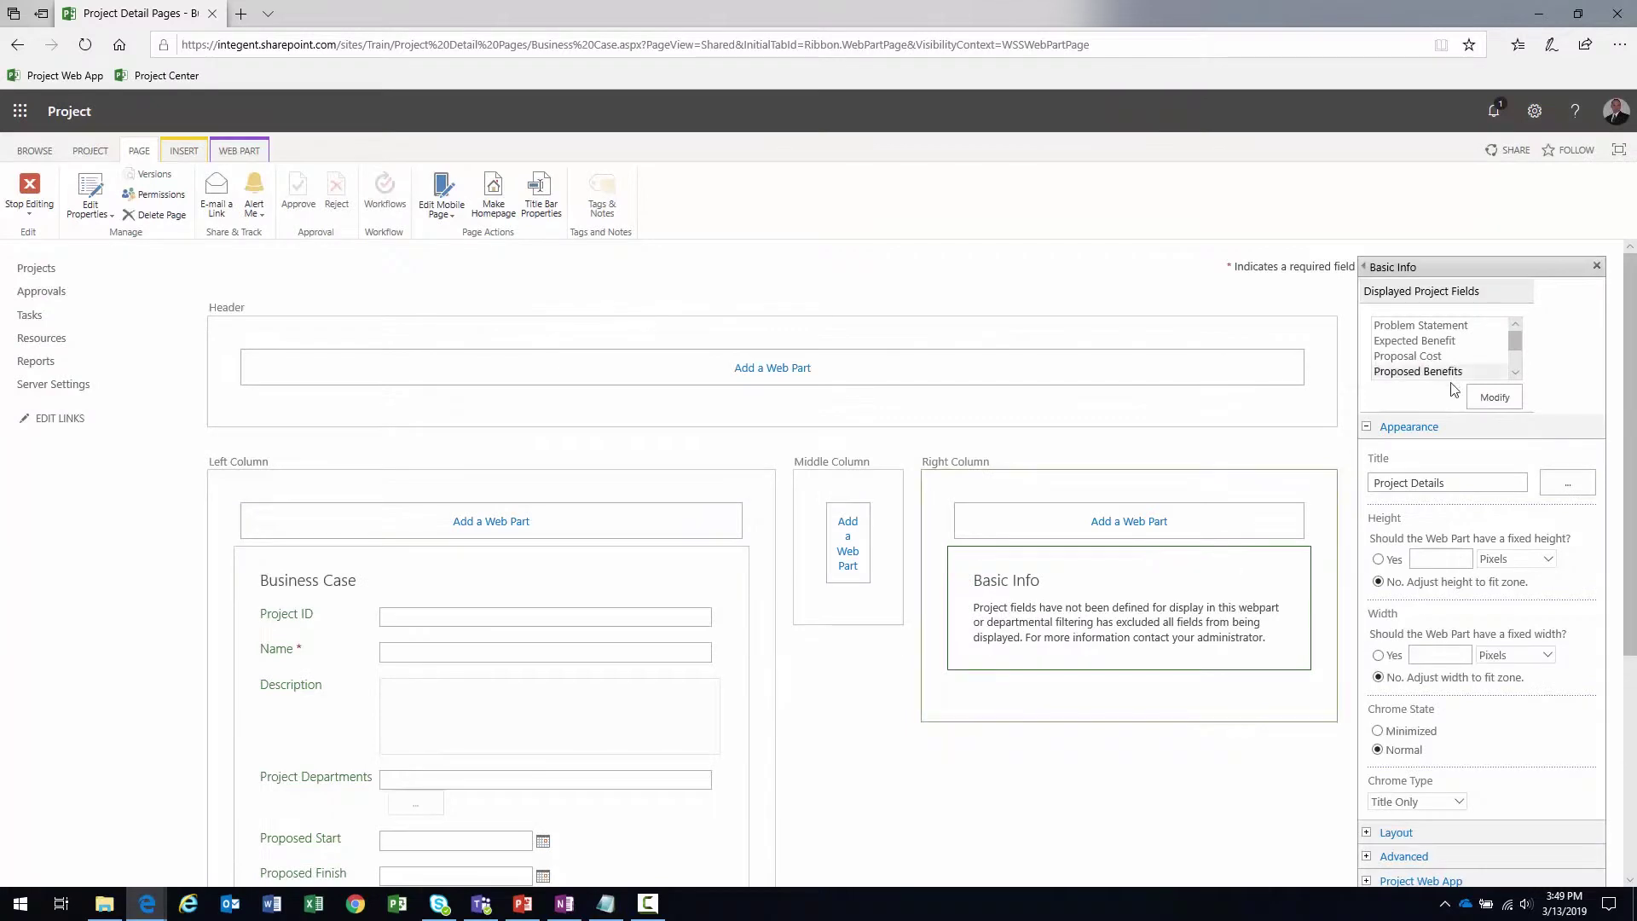
scroll(1450, 597, down, 4)
click(1549, 565)
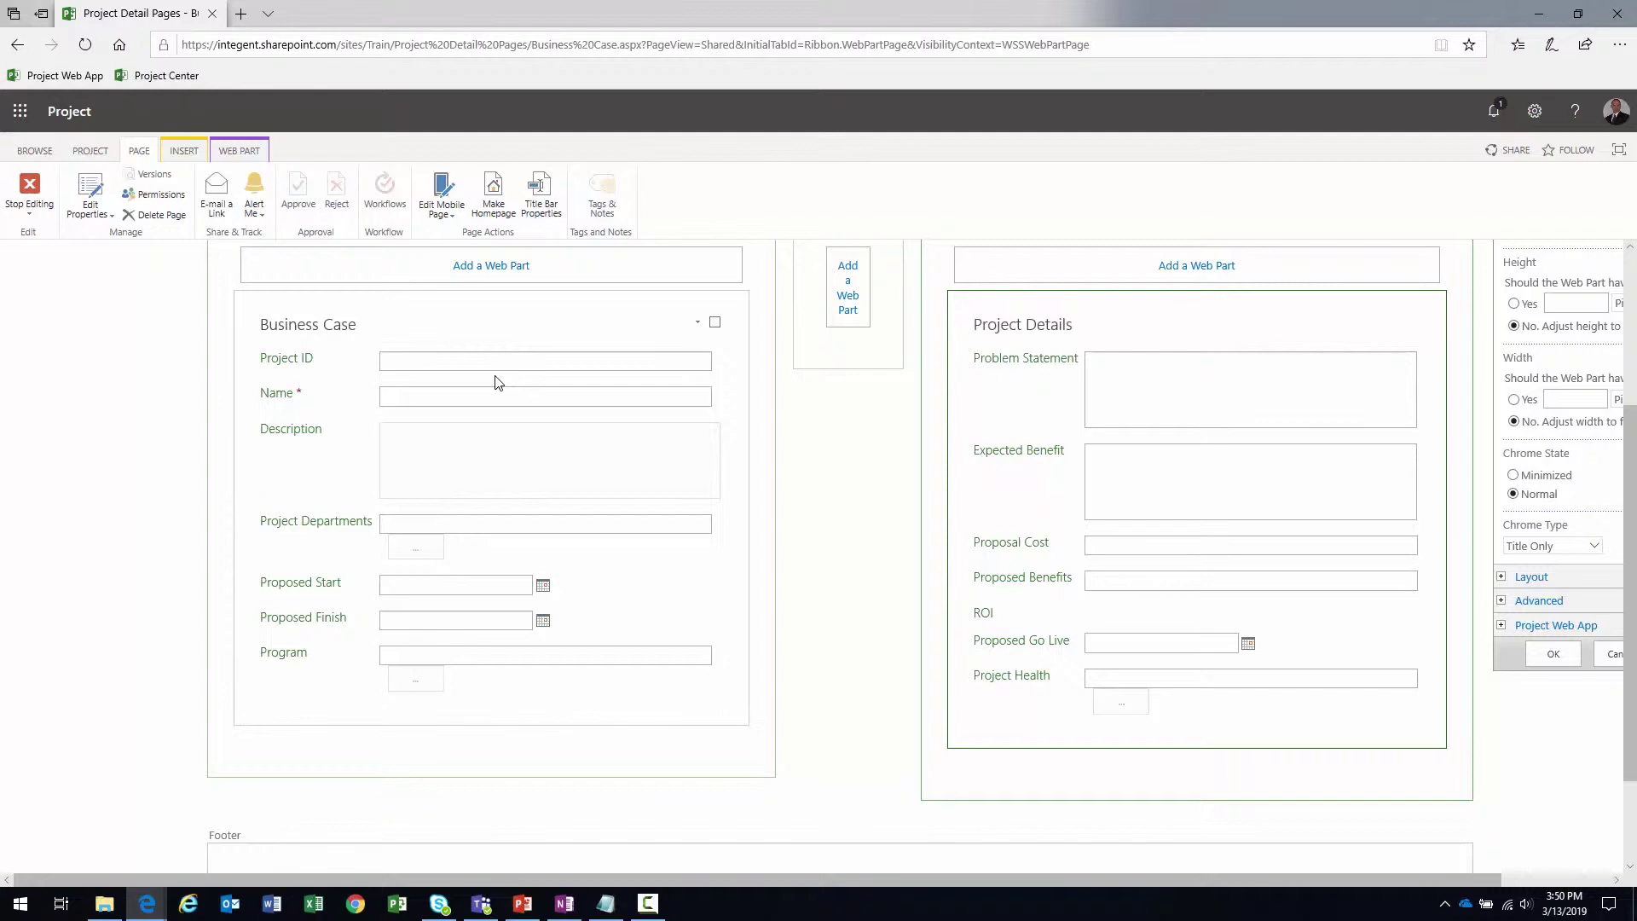
click(1551, 654)
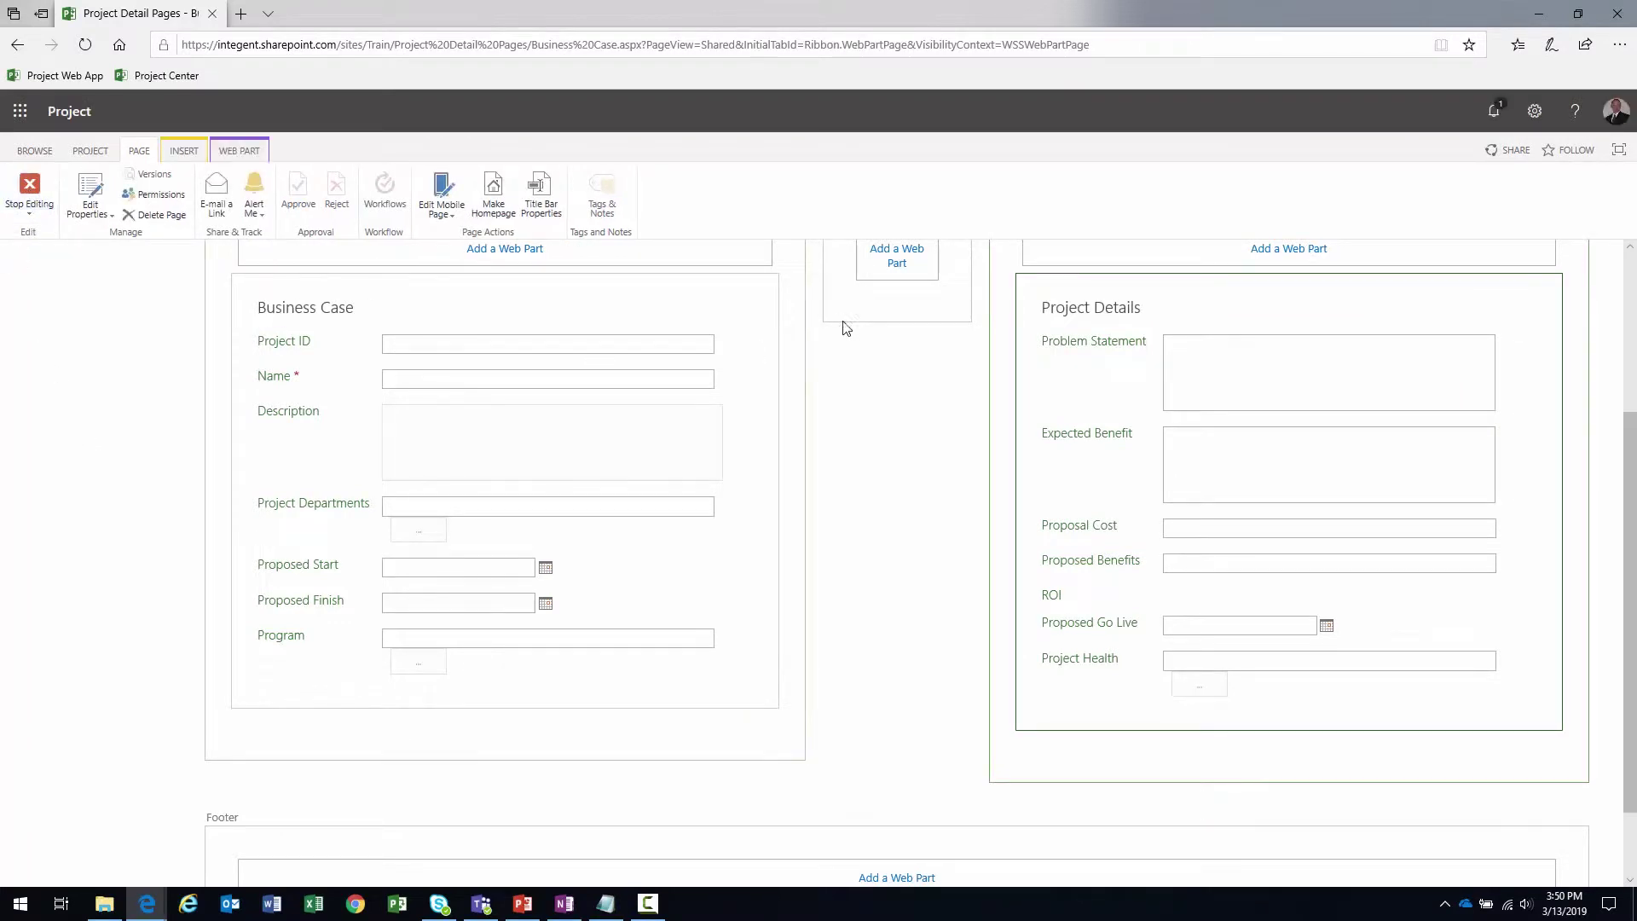
scroll(902, 348, up, 3)
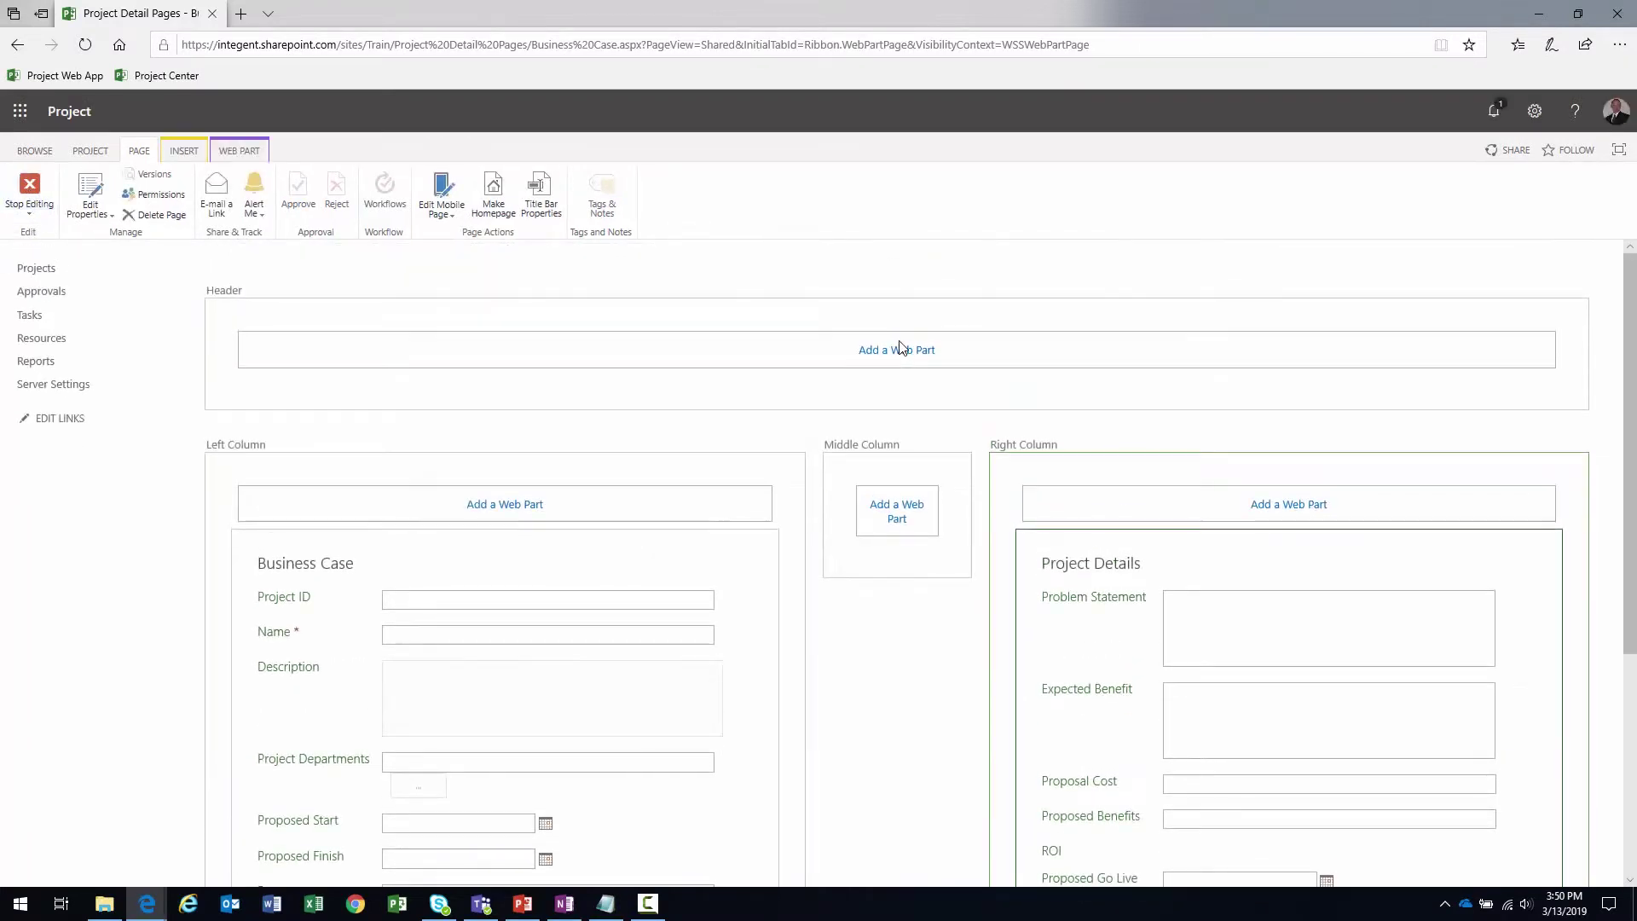
click(29, 186)
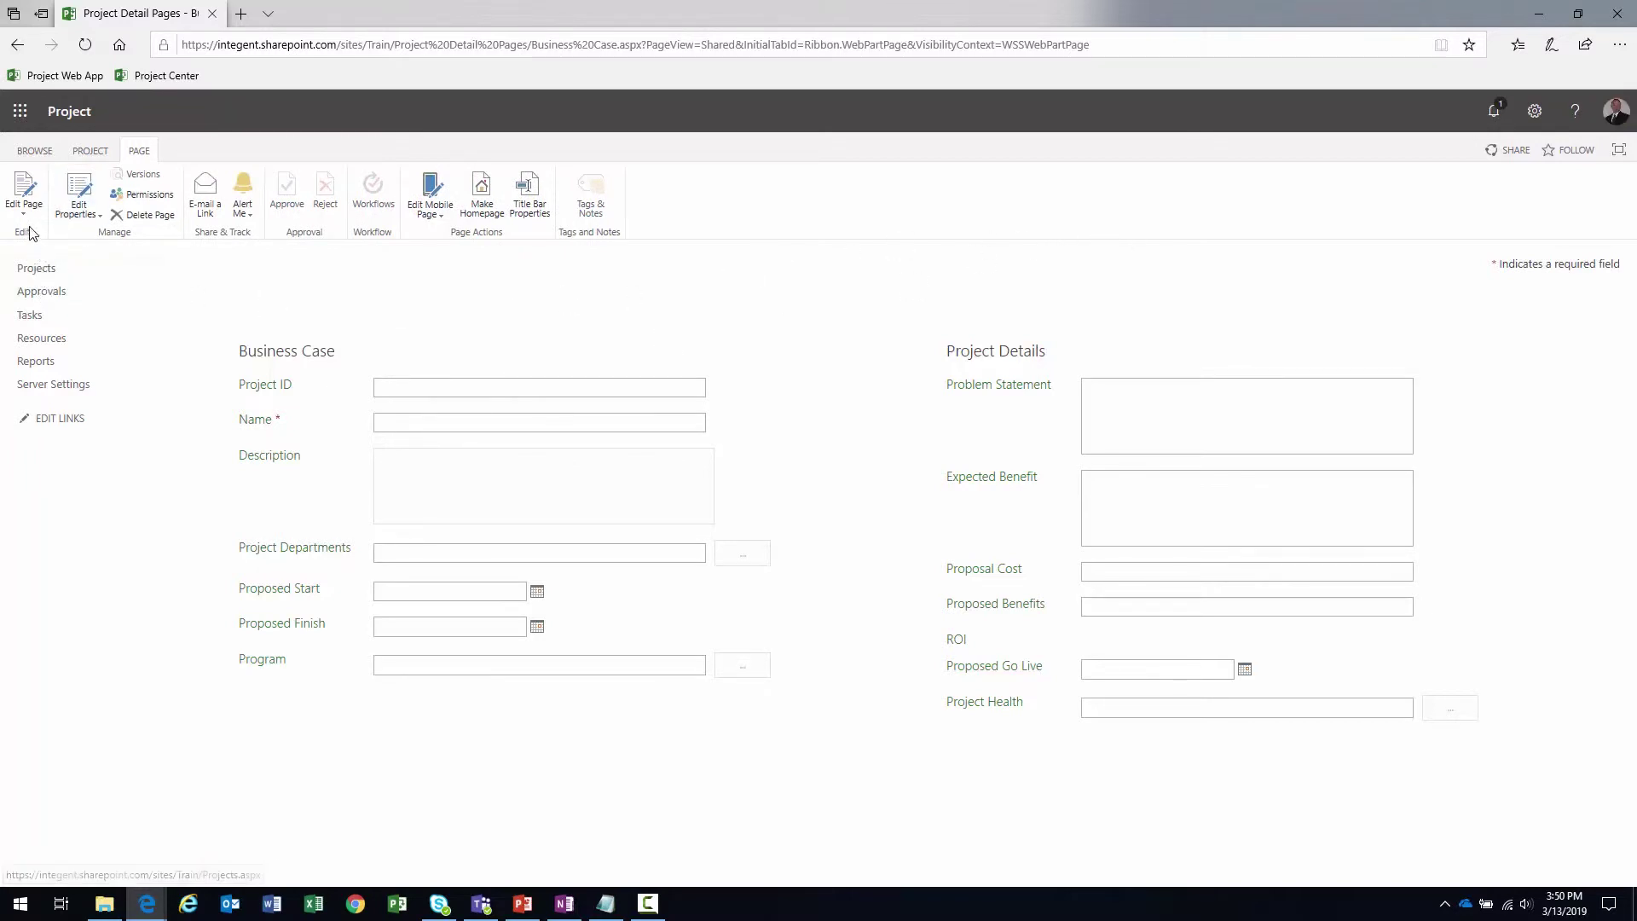
Review the page type options in the Business Case page's properties and save them with (1) Project selected
click(79, 210)
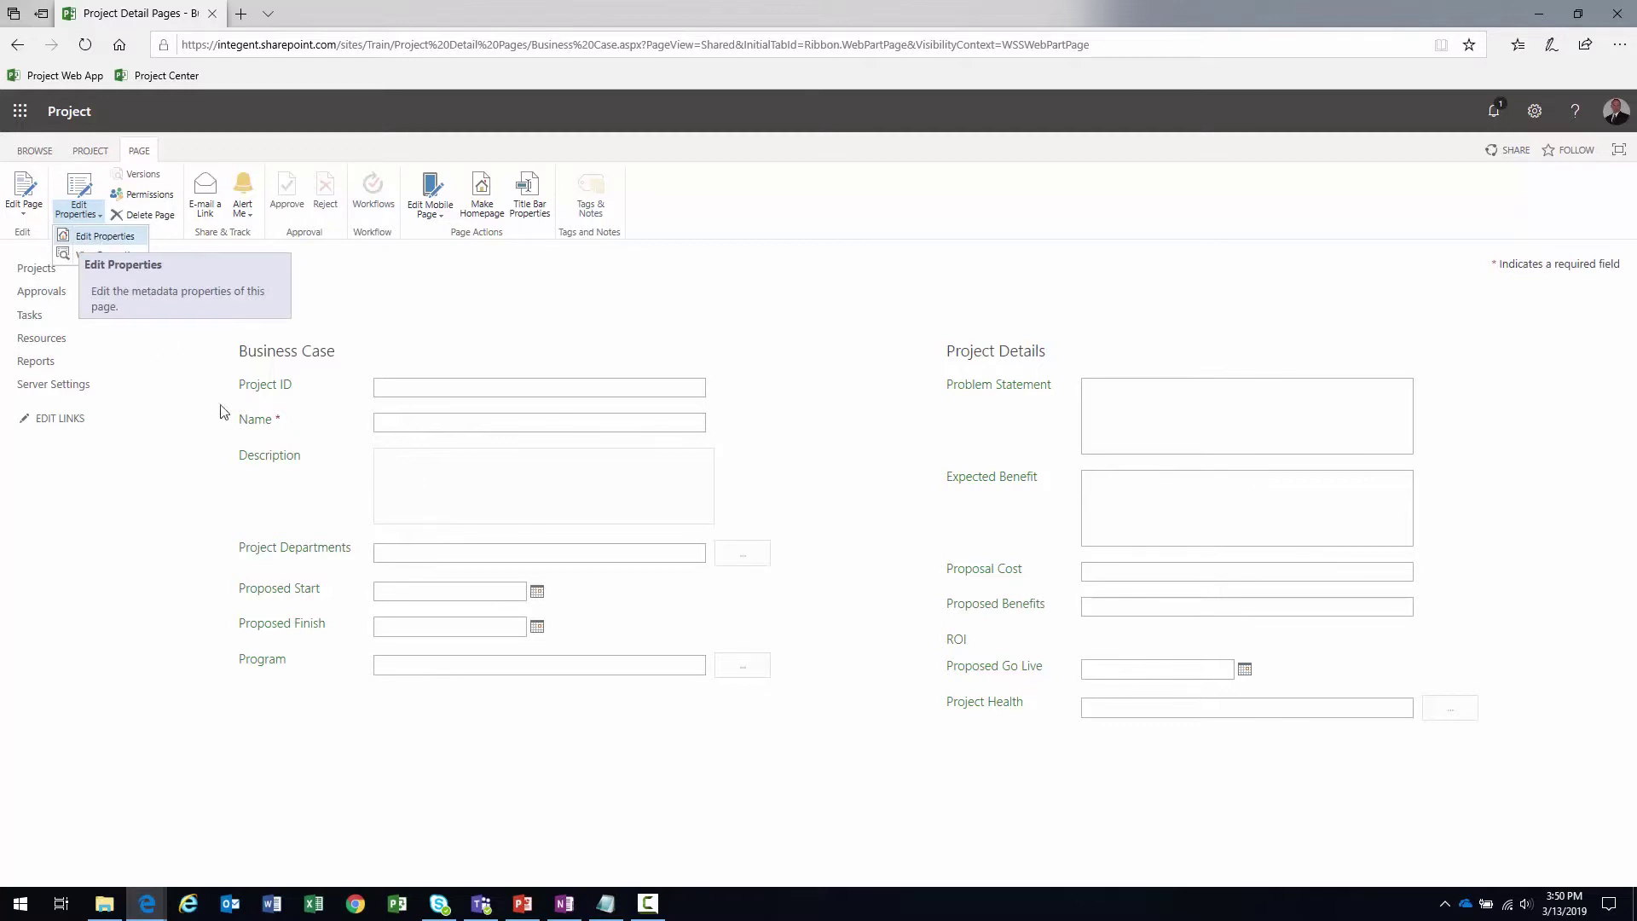
click(100, 237)
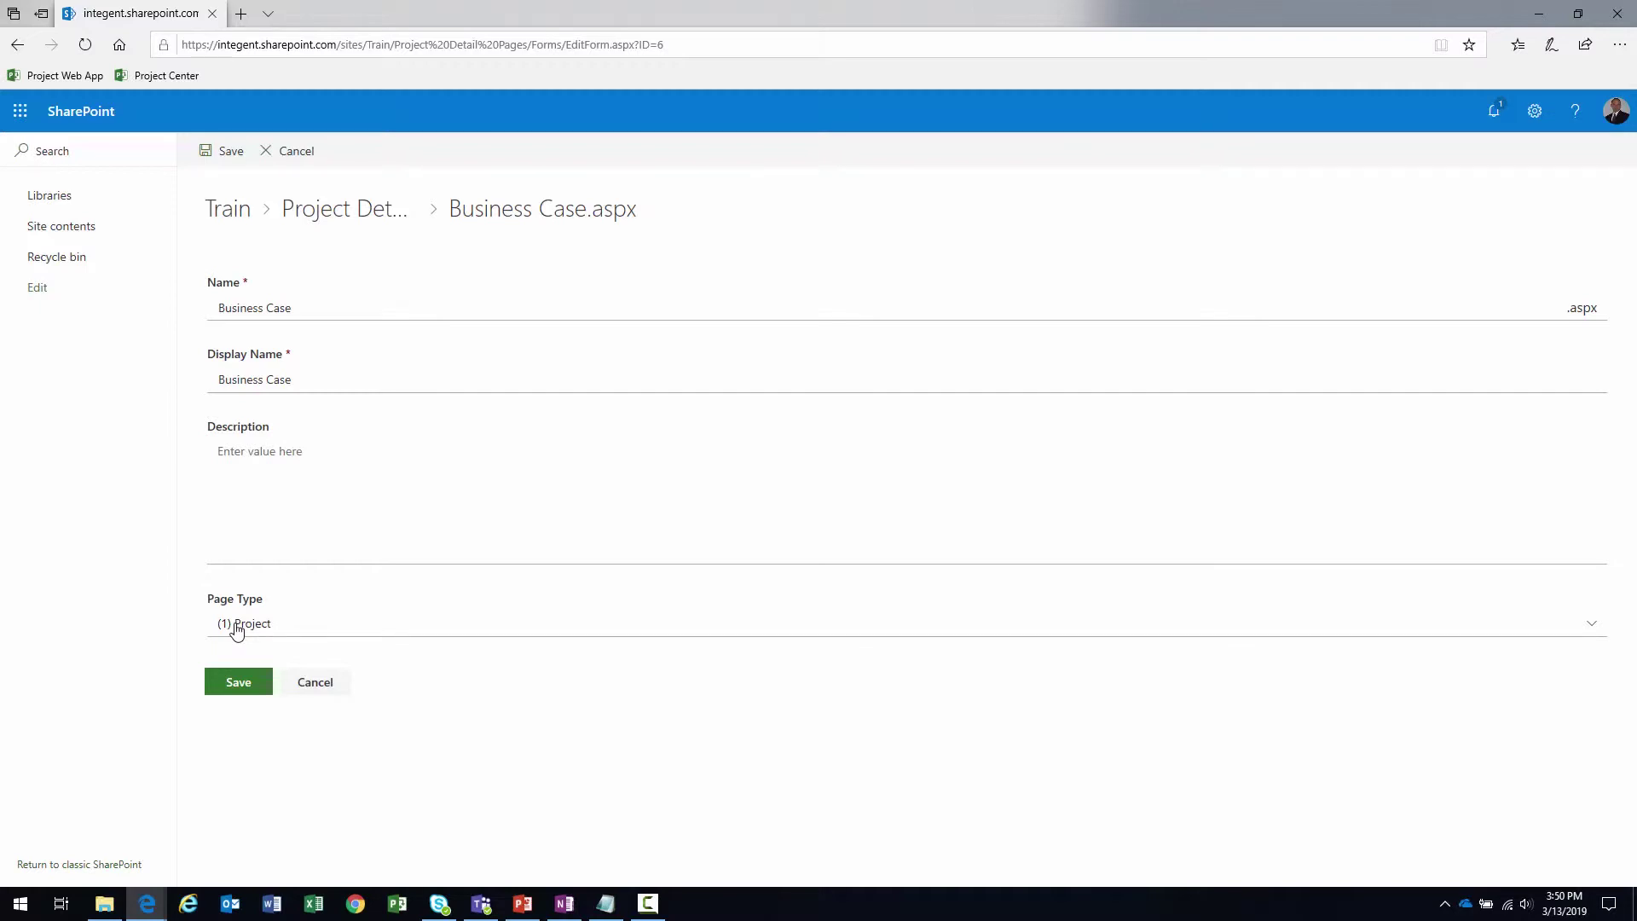
click(296, 628)
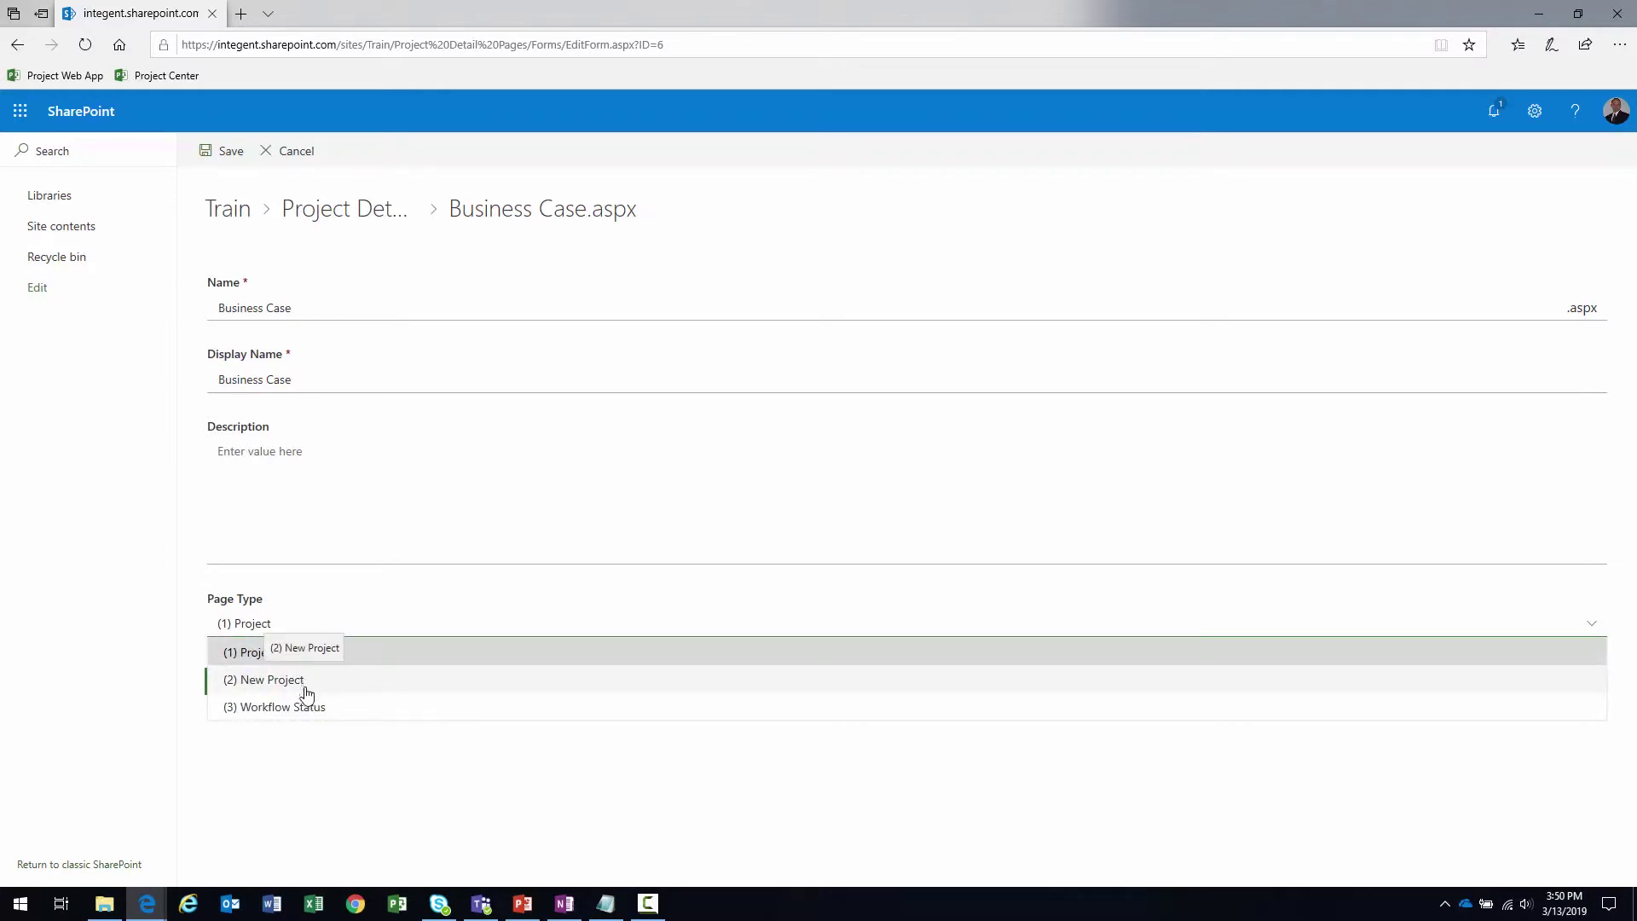
click(315, 735)
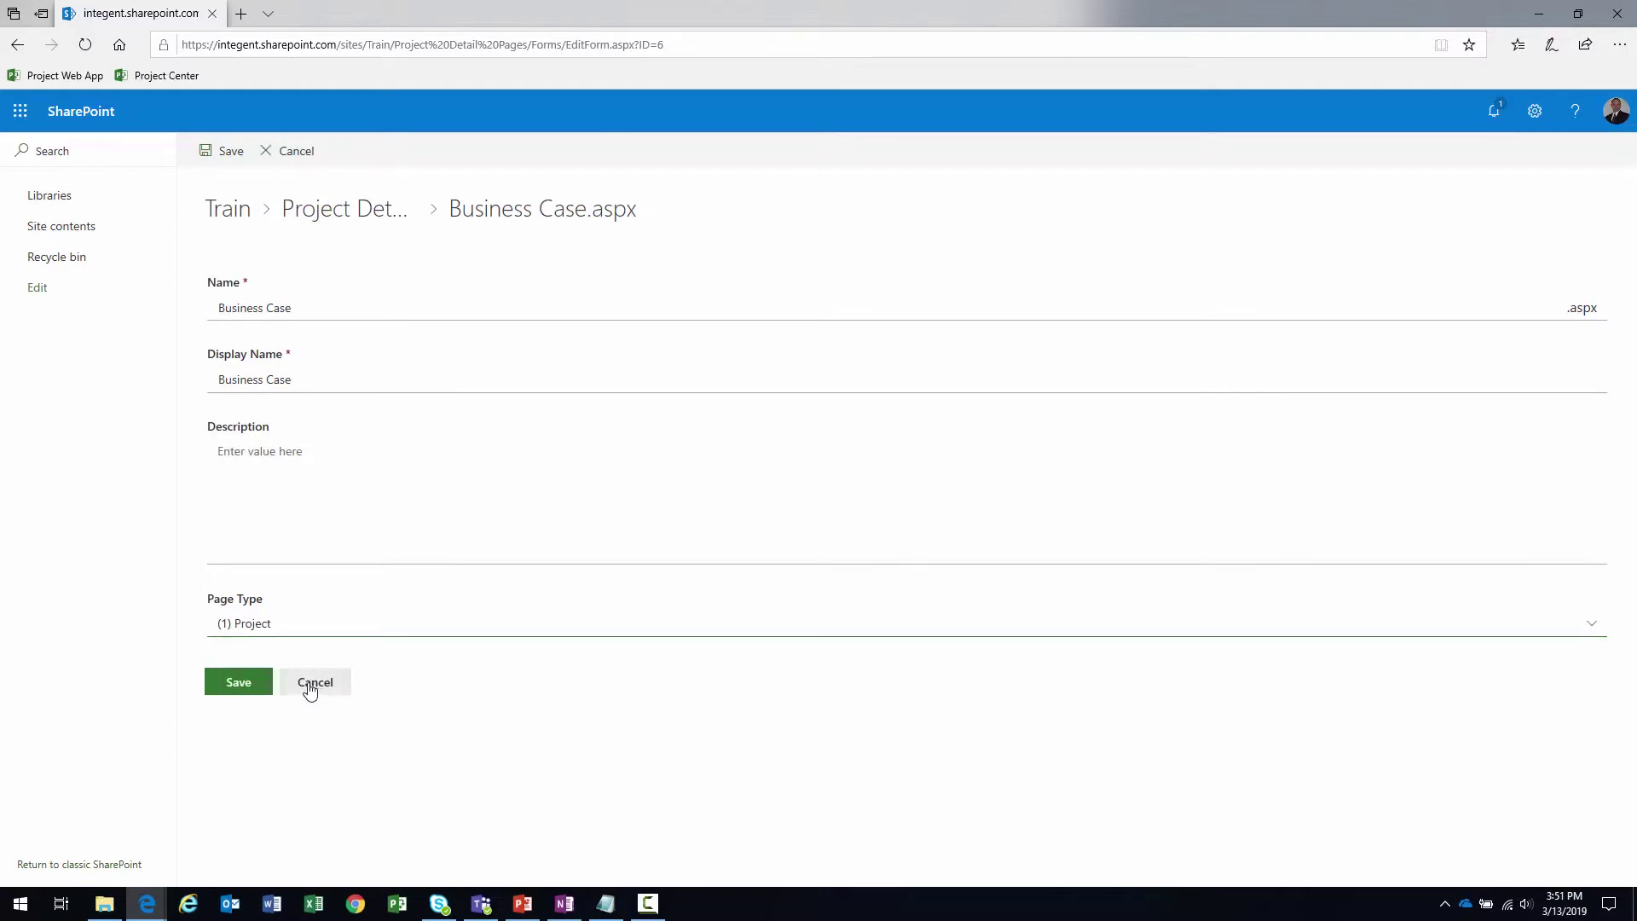
click(253, 683)
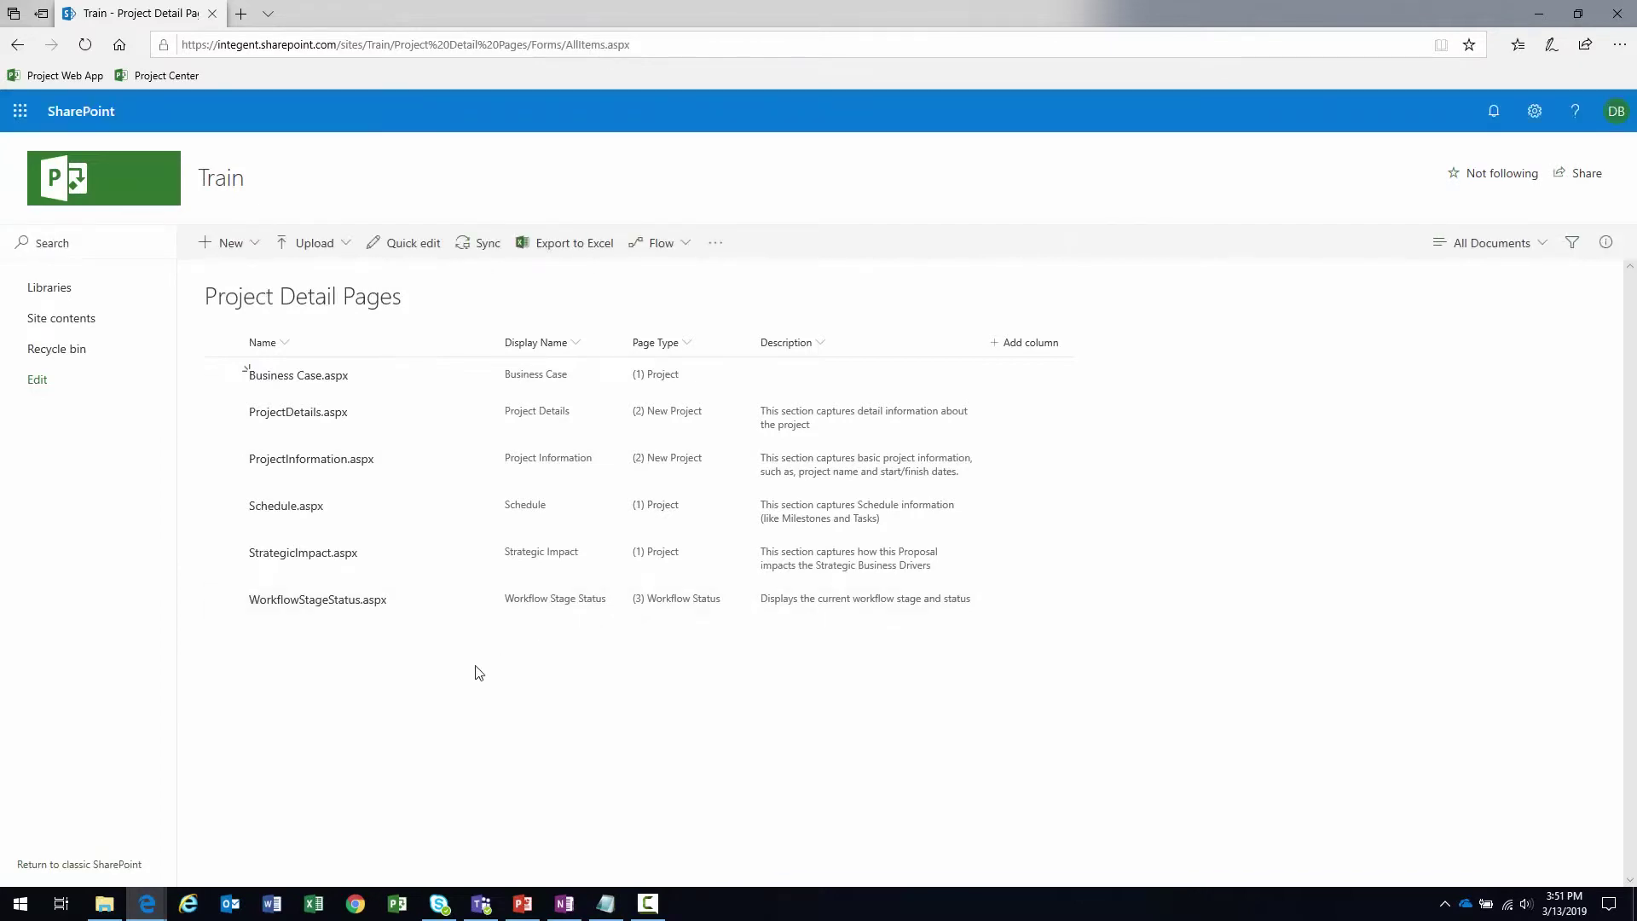
Create a new project detail page named Project Status with the Full Page, Vertical layout template
click(231, 243)
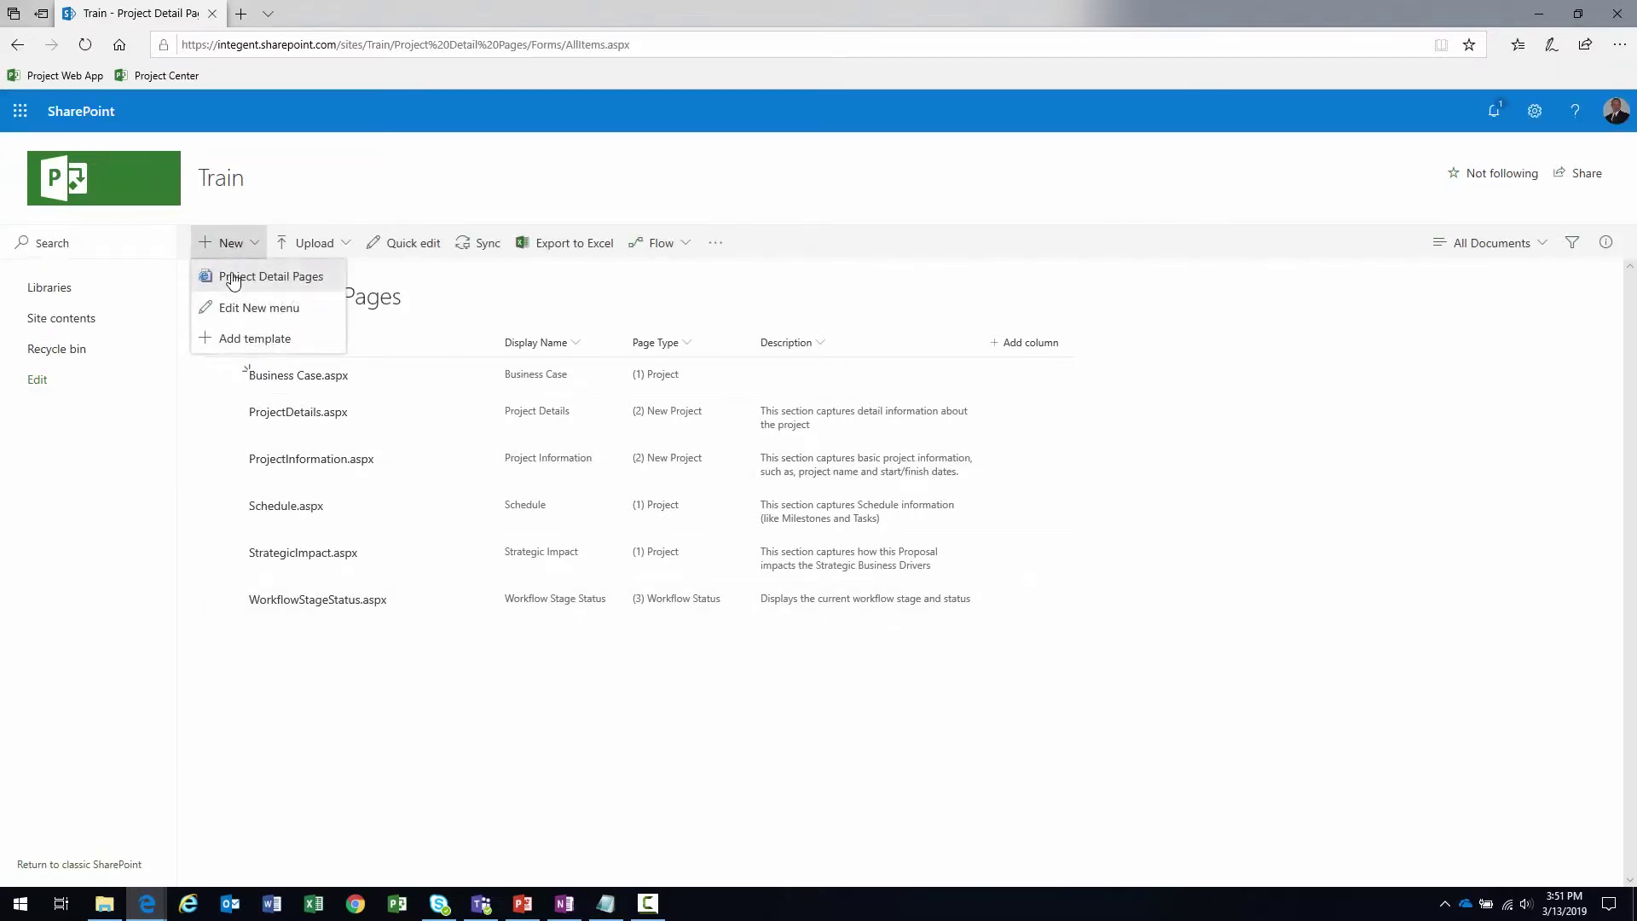
click(240, 275)
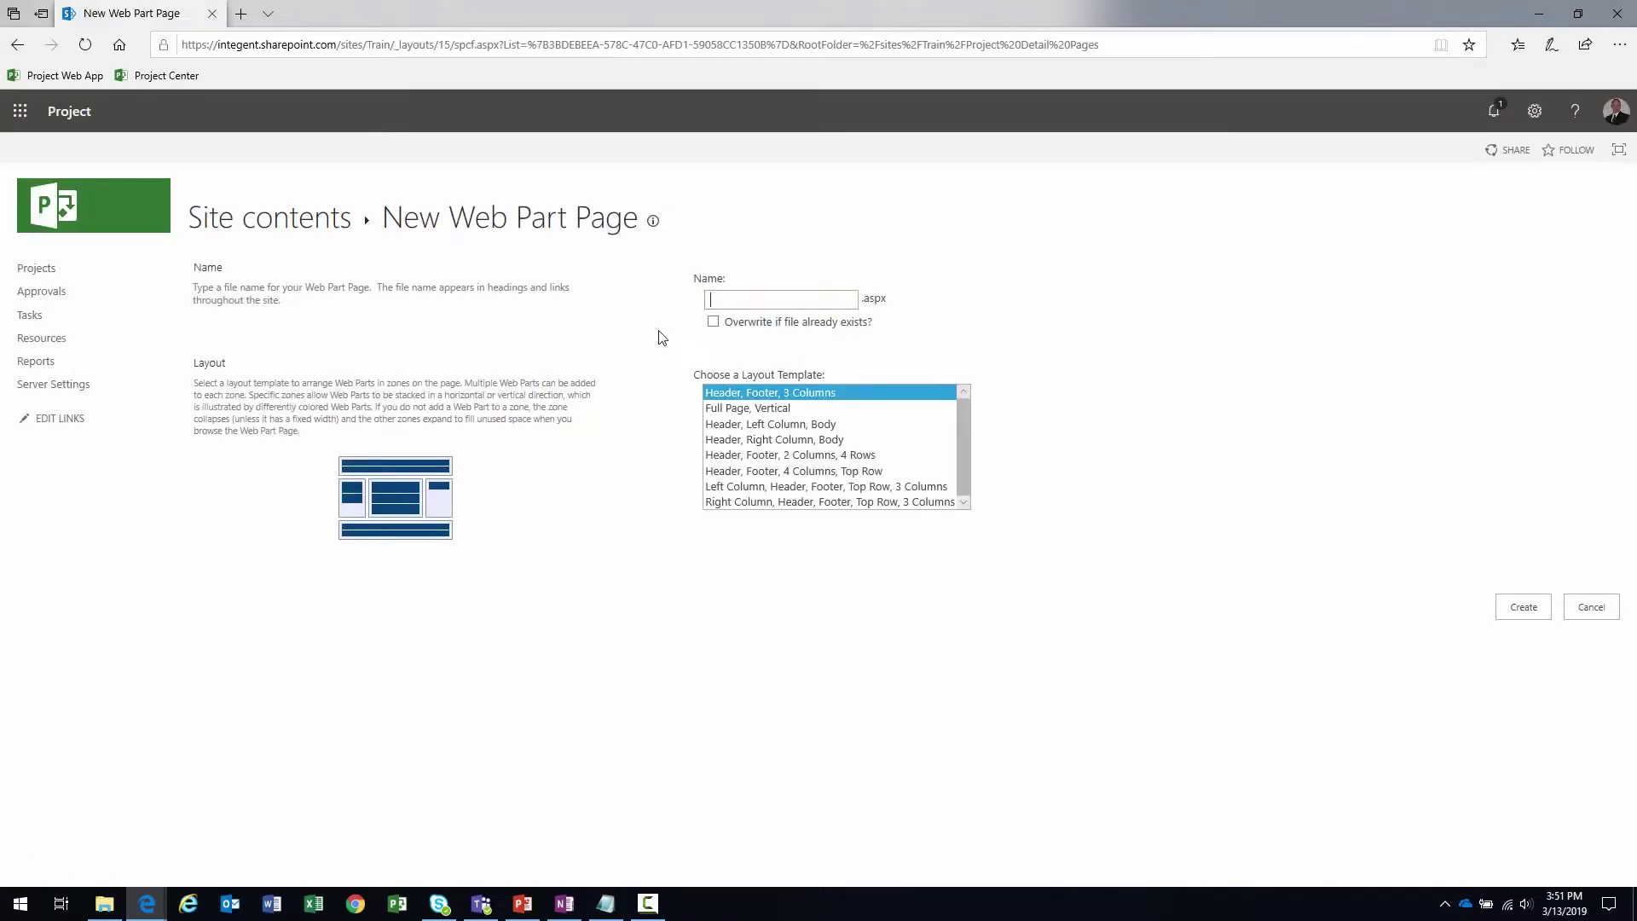
click(727, 300)
text(Project)
text( Stuats)
text(=)
key(BackSpace)
key(BackSpace)
text(atus)
click(754, 408)
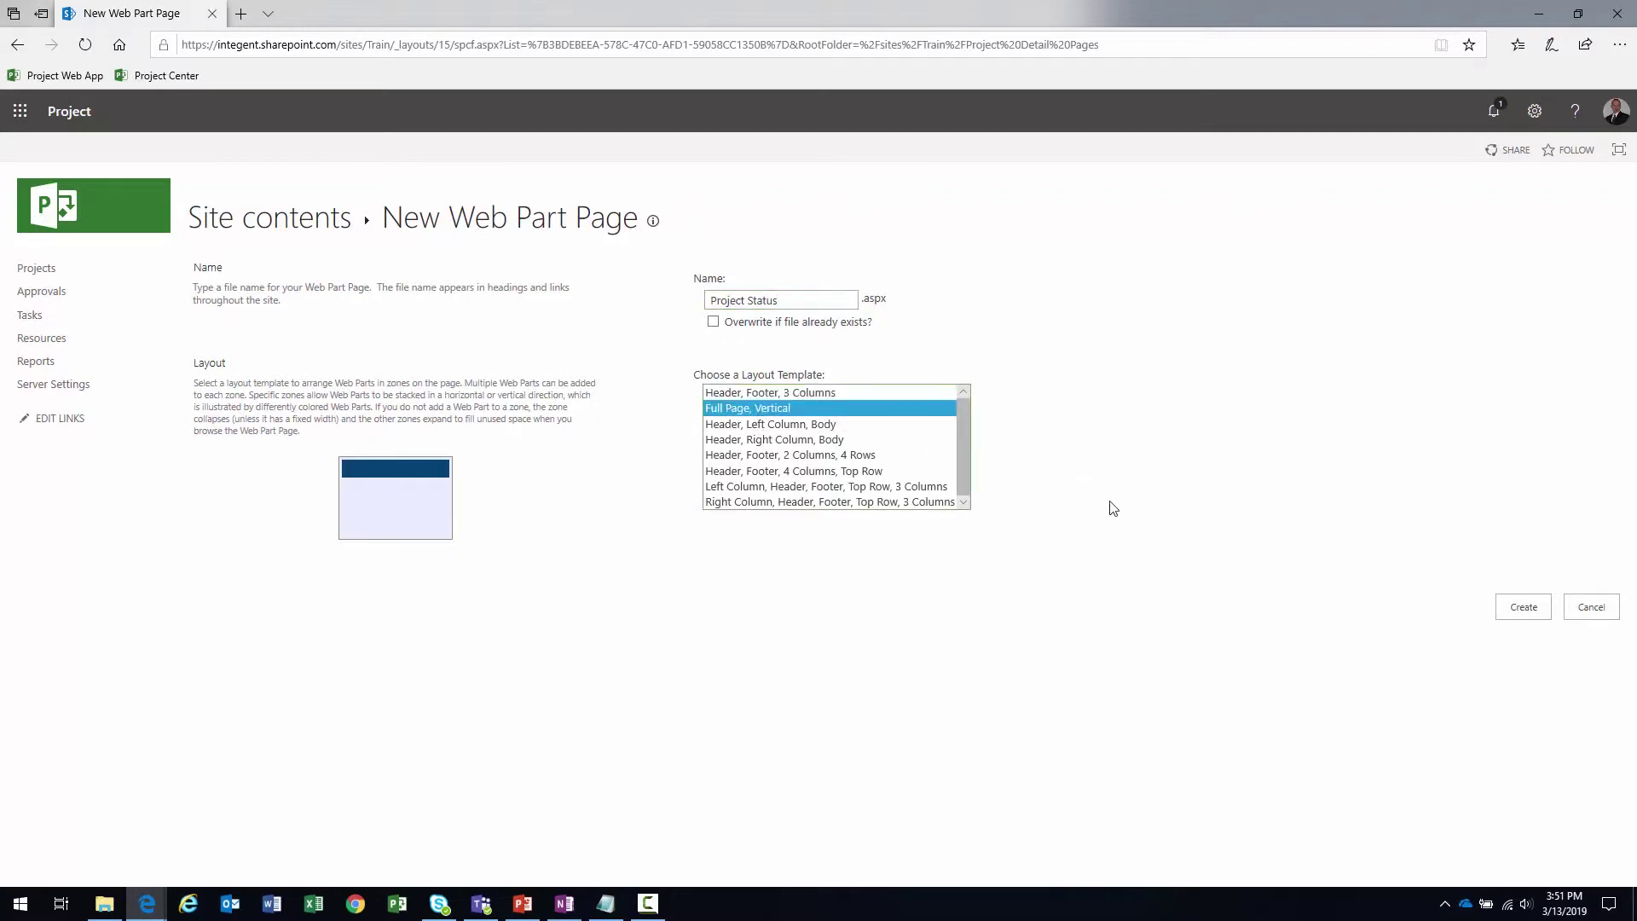
click(1505, 607)
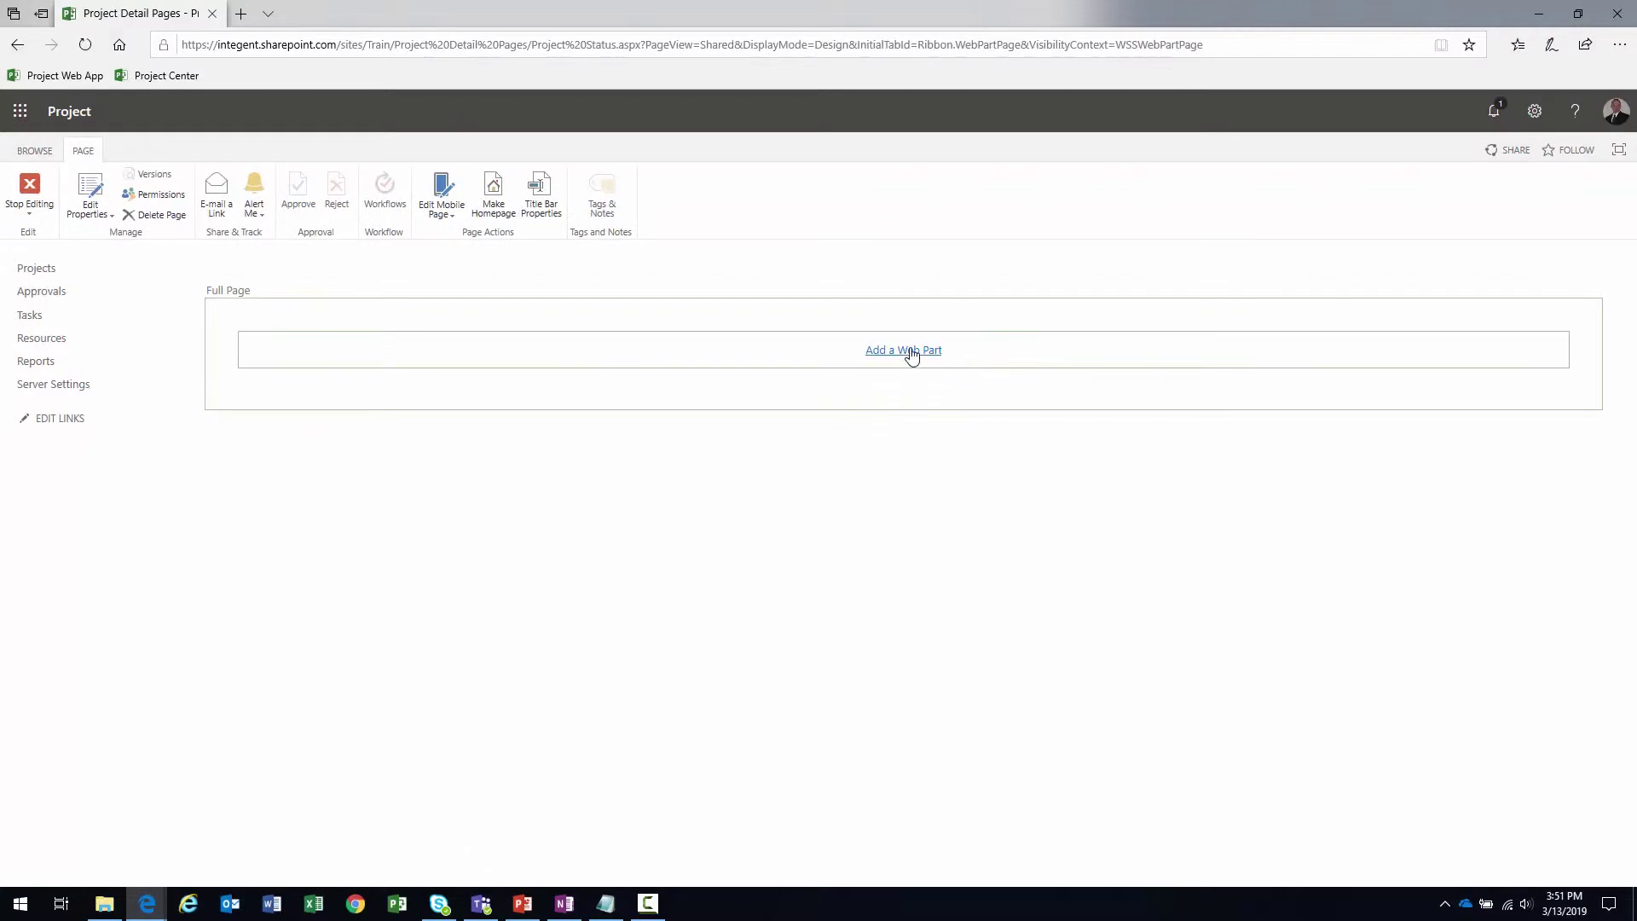
Add a Basic Info web part from the Project Web App category to the Full Page zone
click(910, 353)
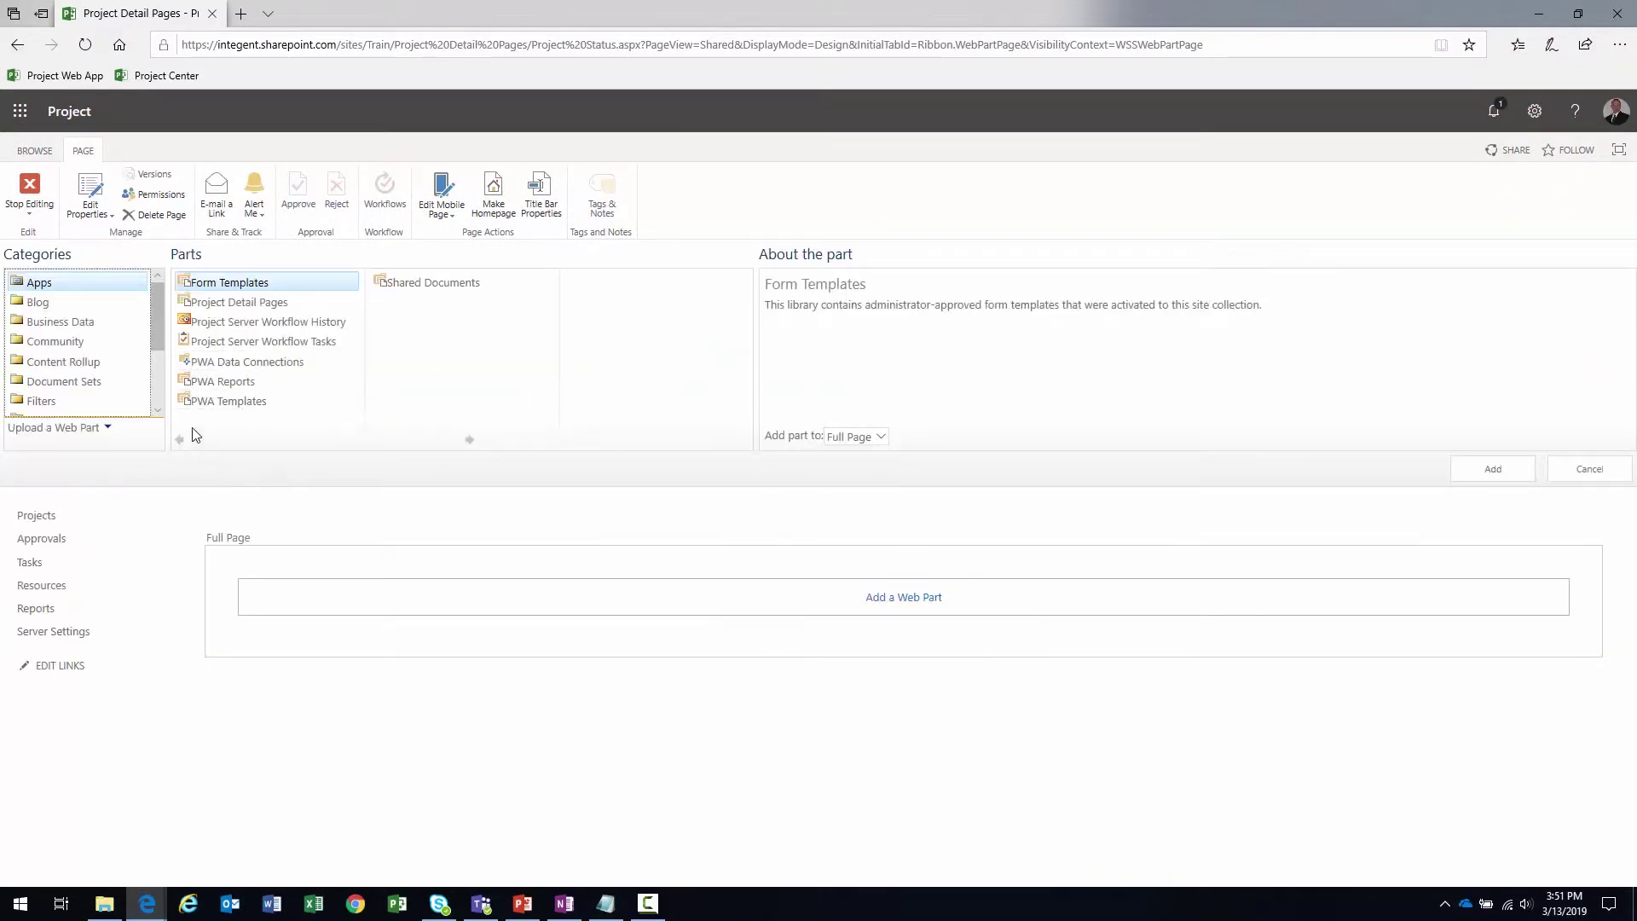
scroll(85, 358, down, 3)
click(72, 353)
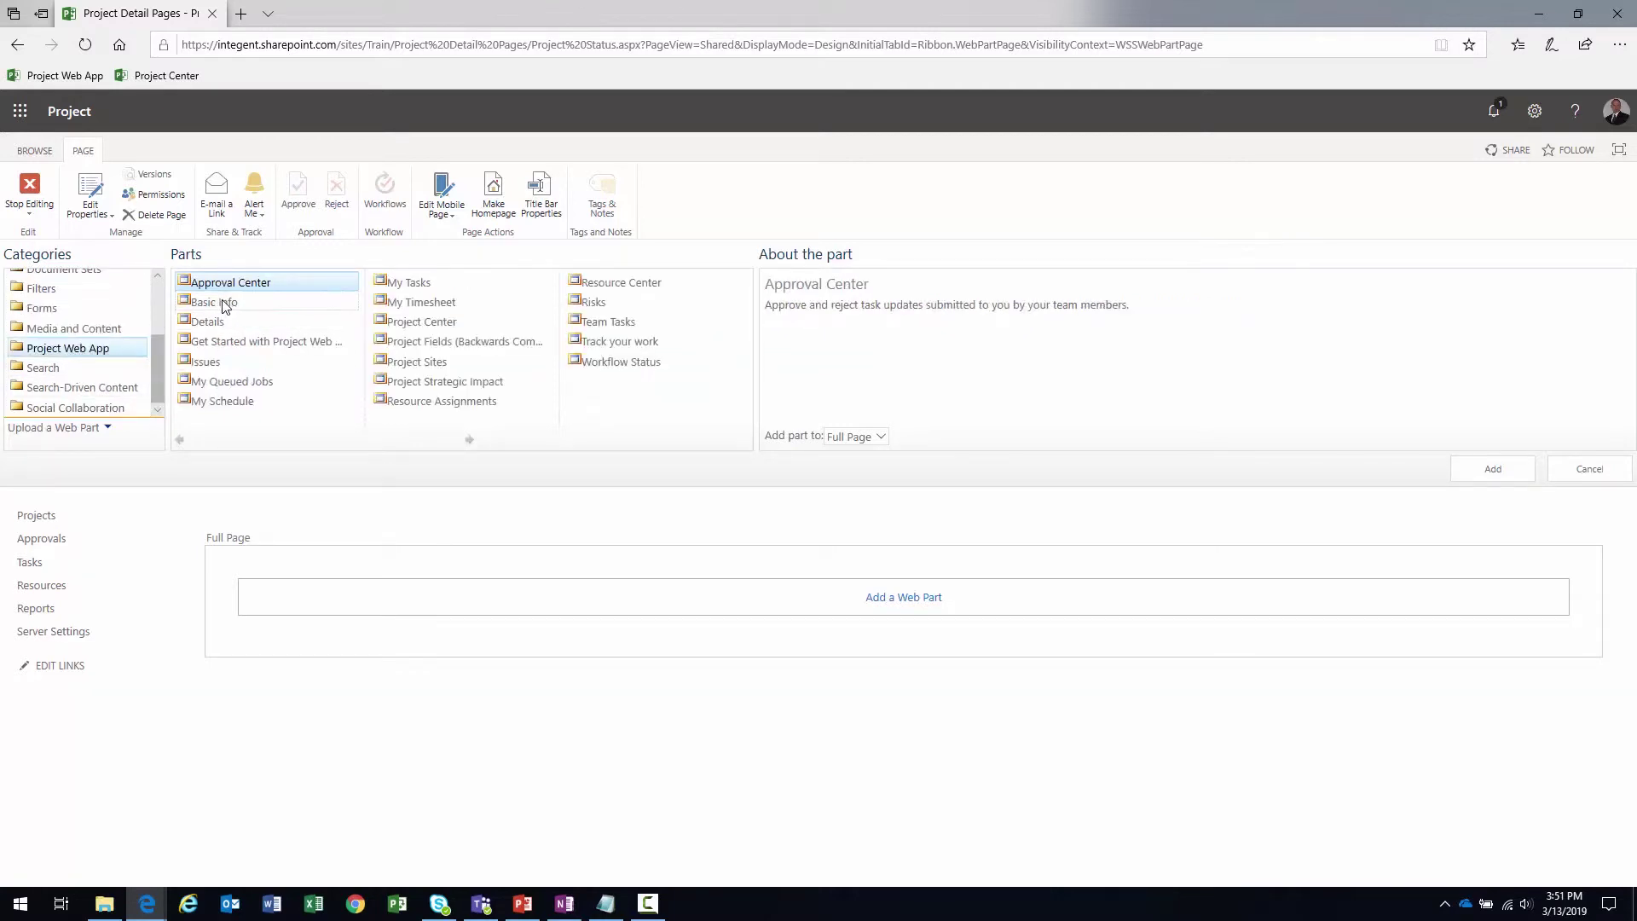
click(223, 305)
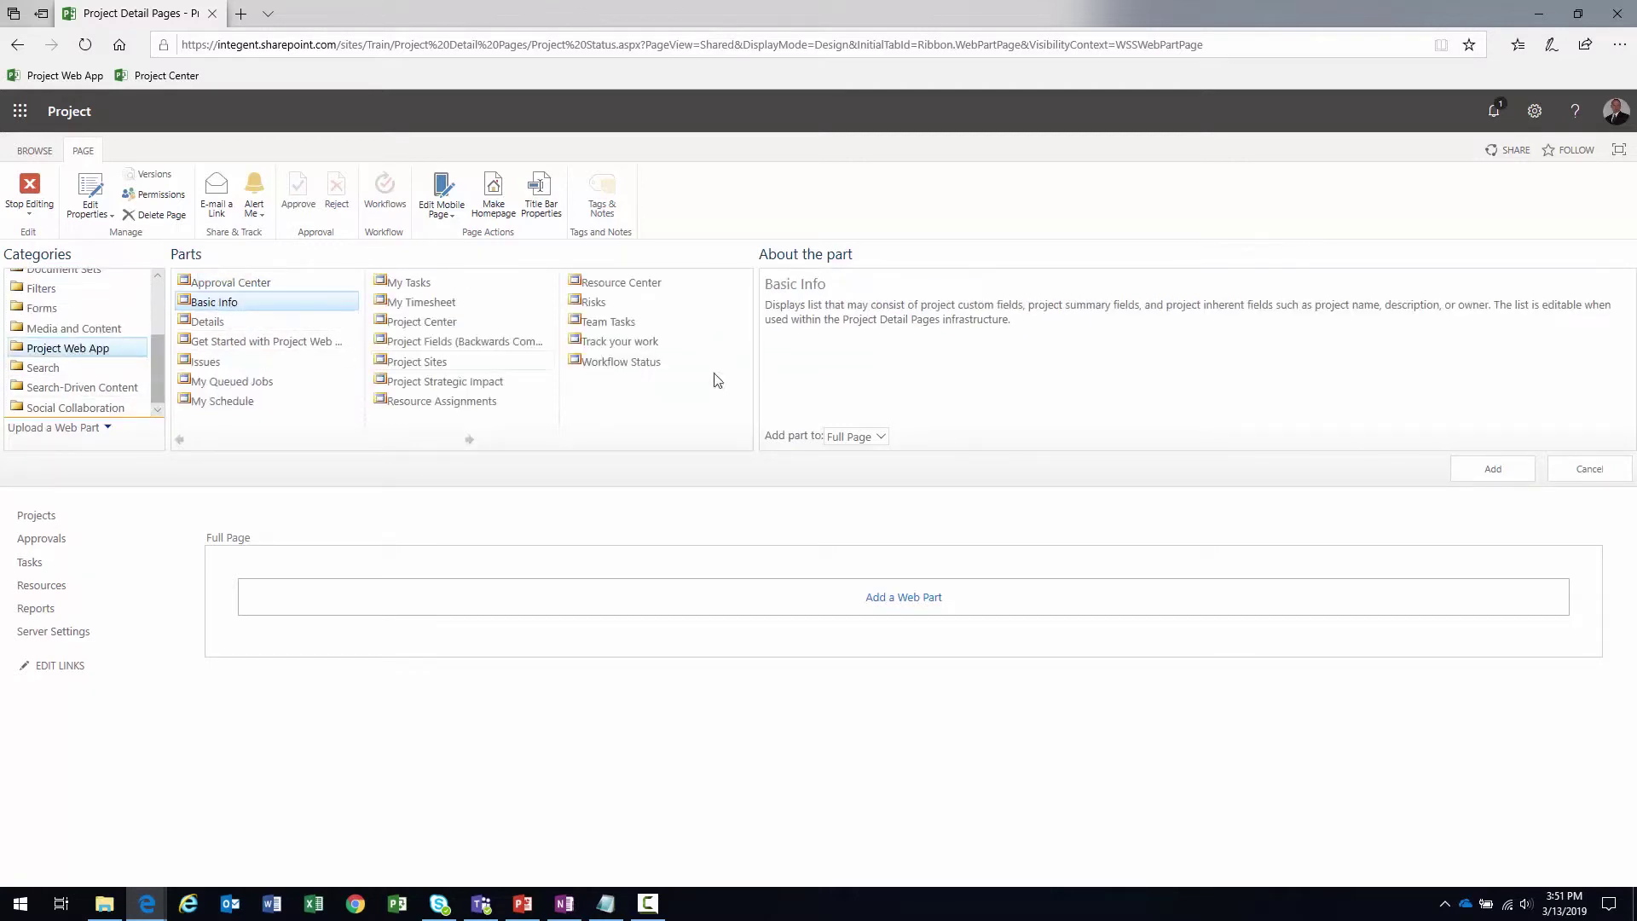
click(1505, 474)
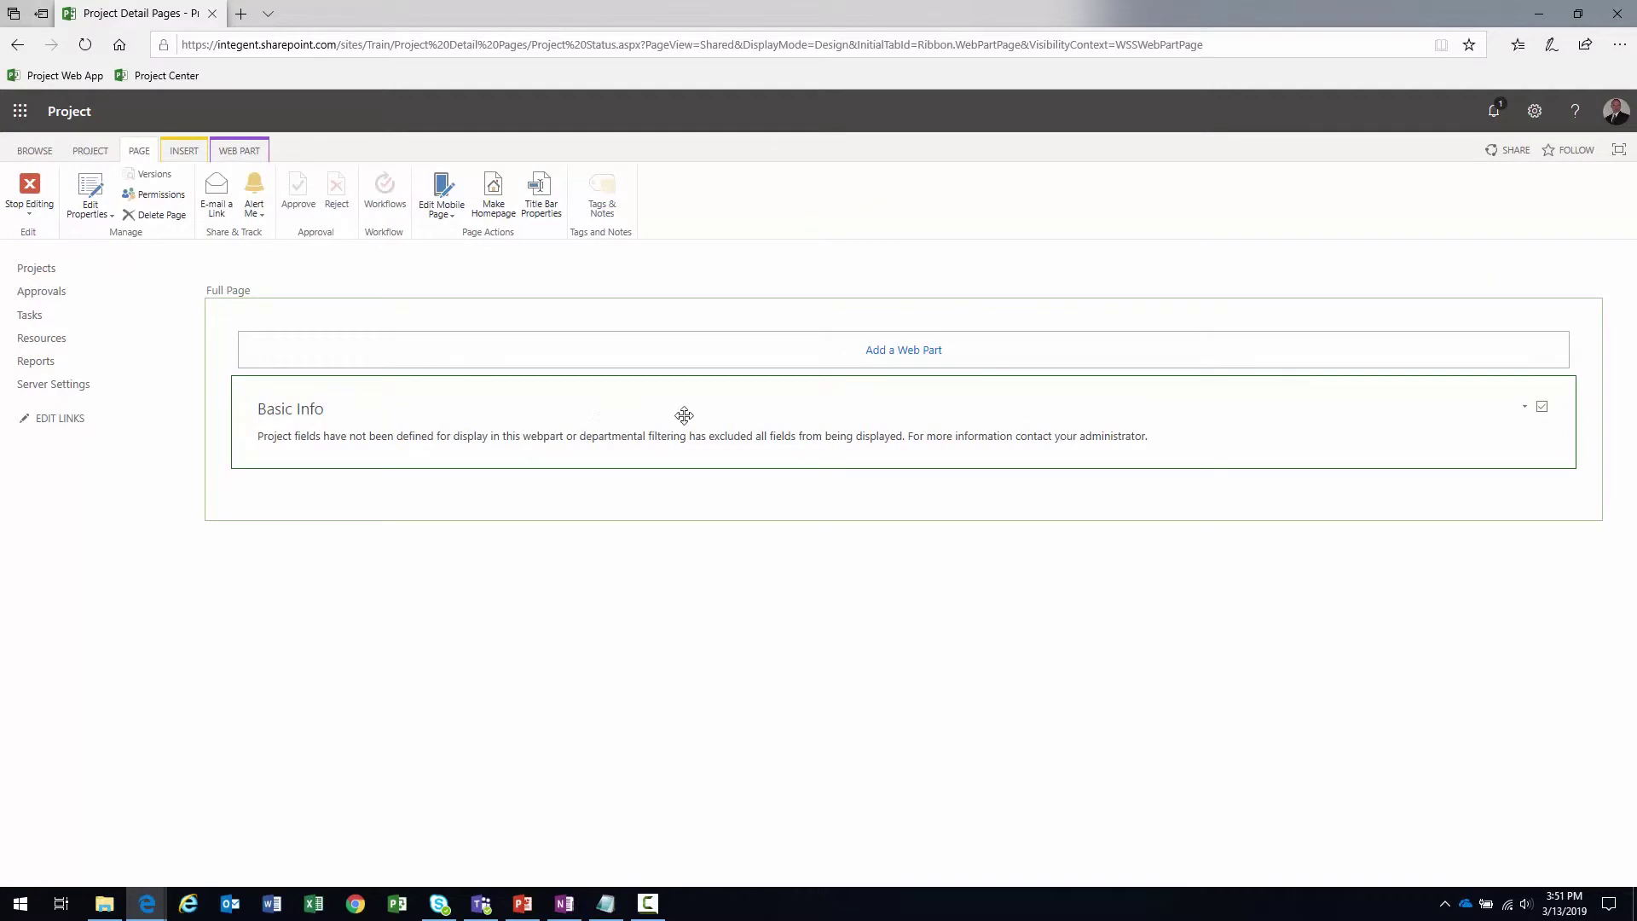
Open the new Basic Info web part for editing and set its title to Project Status
click(1526, 409)
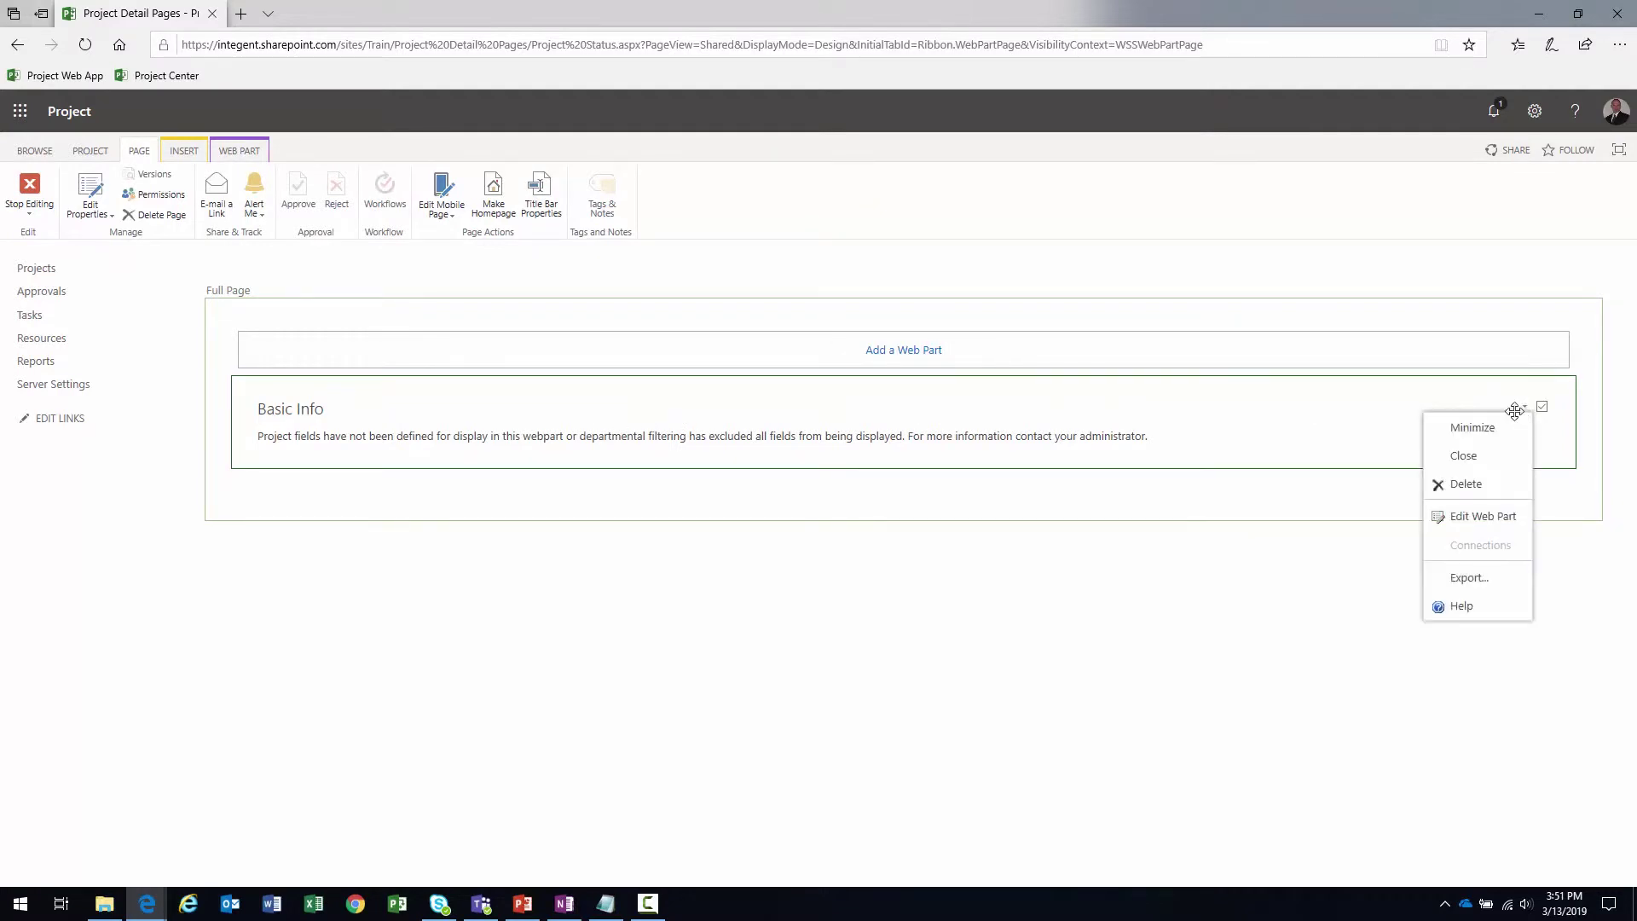
click(1476, 518)
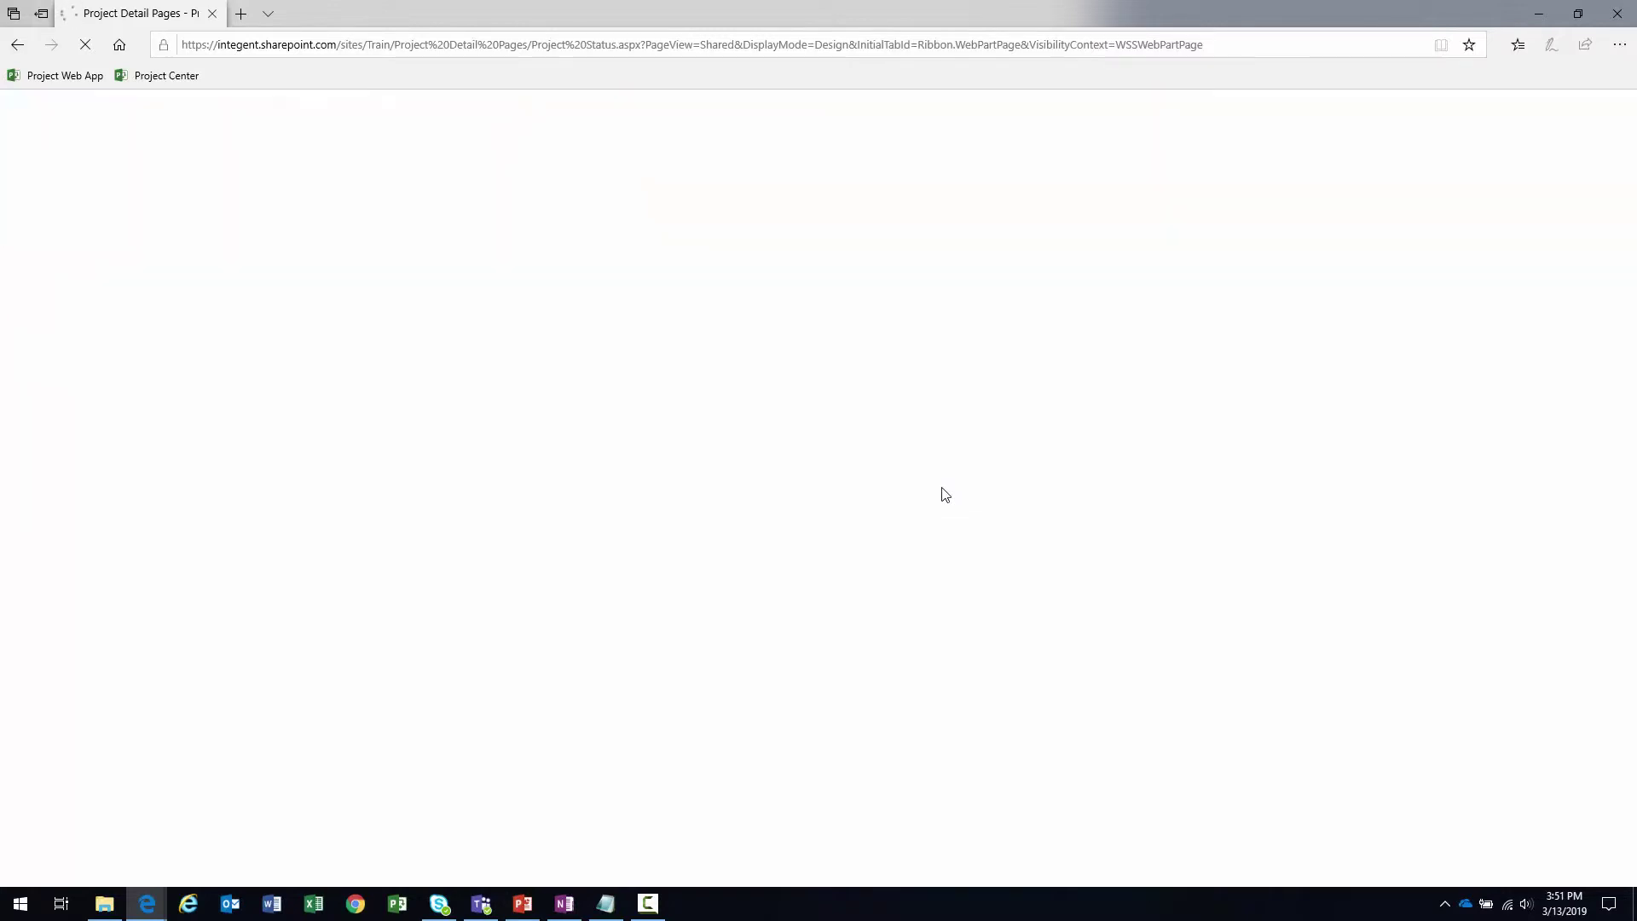
drag(1437, 468, 1346, 479)
text(Project Status)
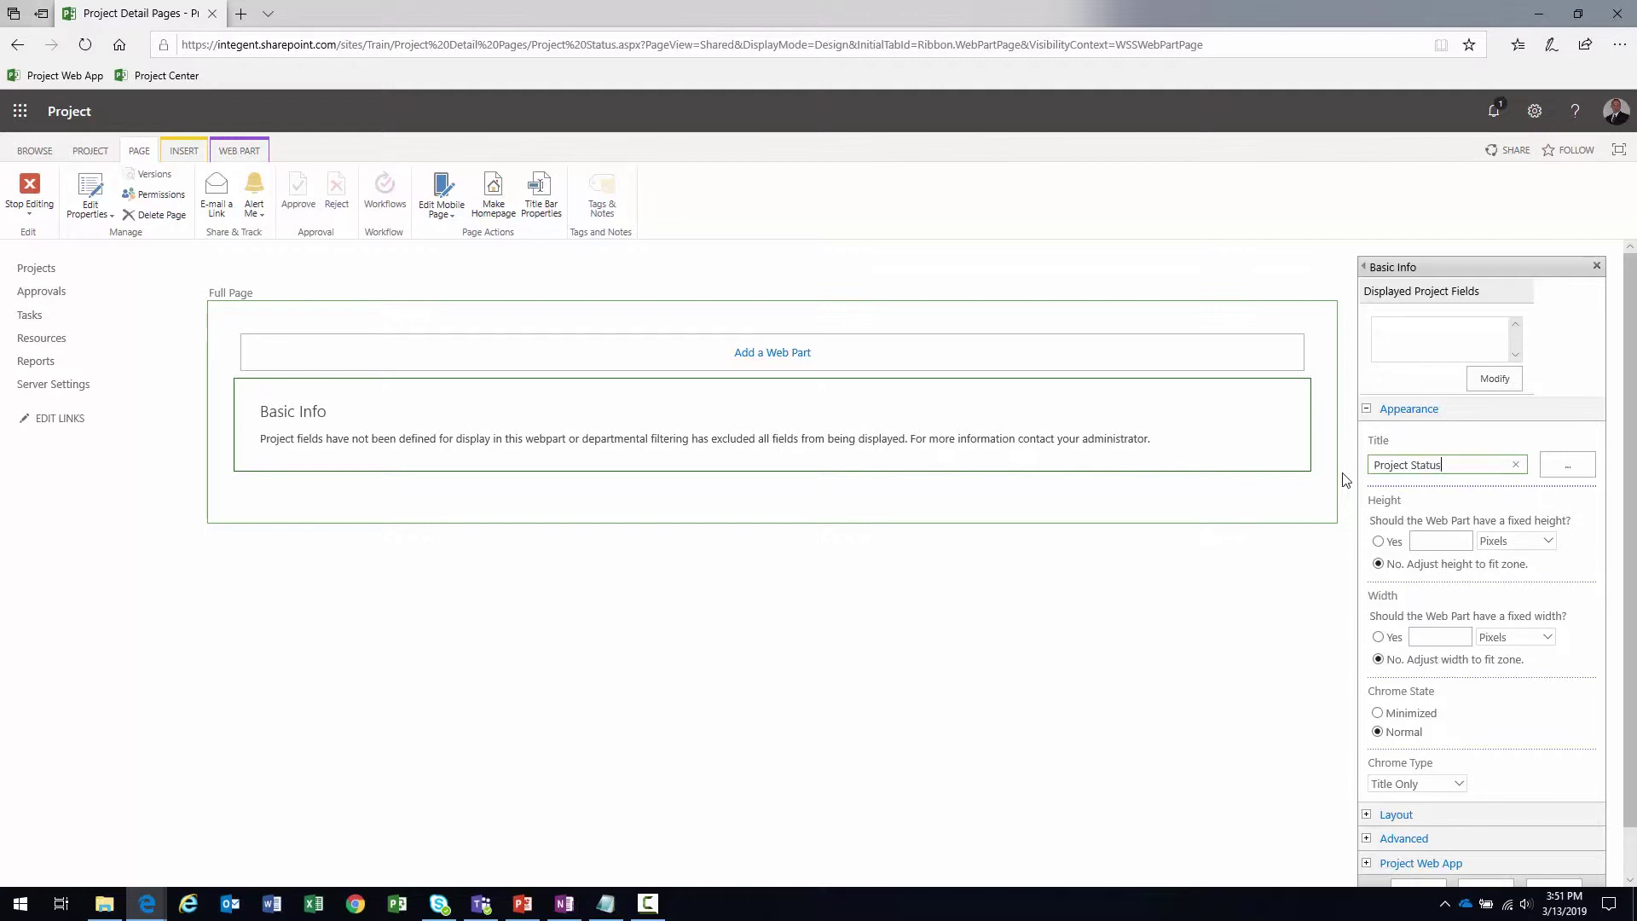
Add the Project Name field as the first displayed project field of the Project Status web part
click(1494, 378)
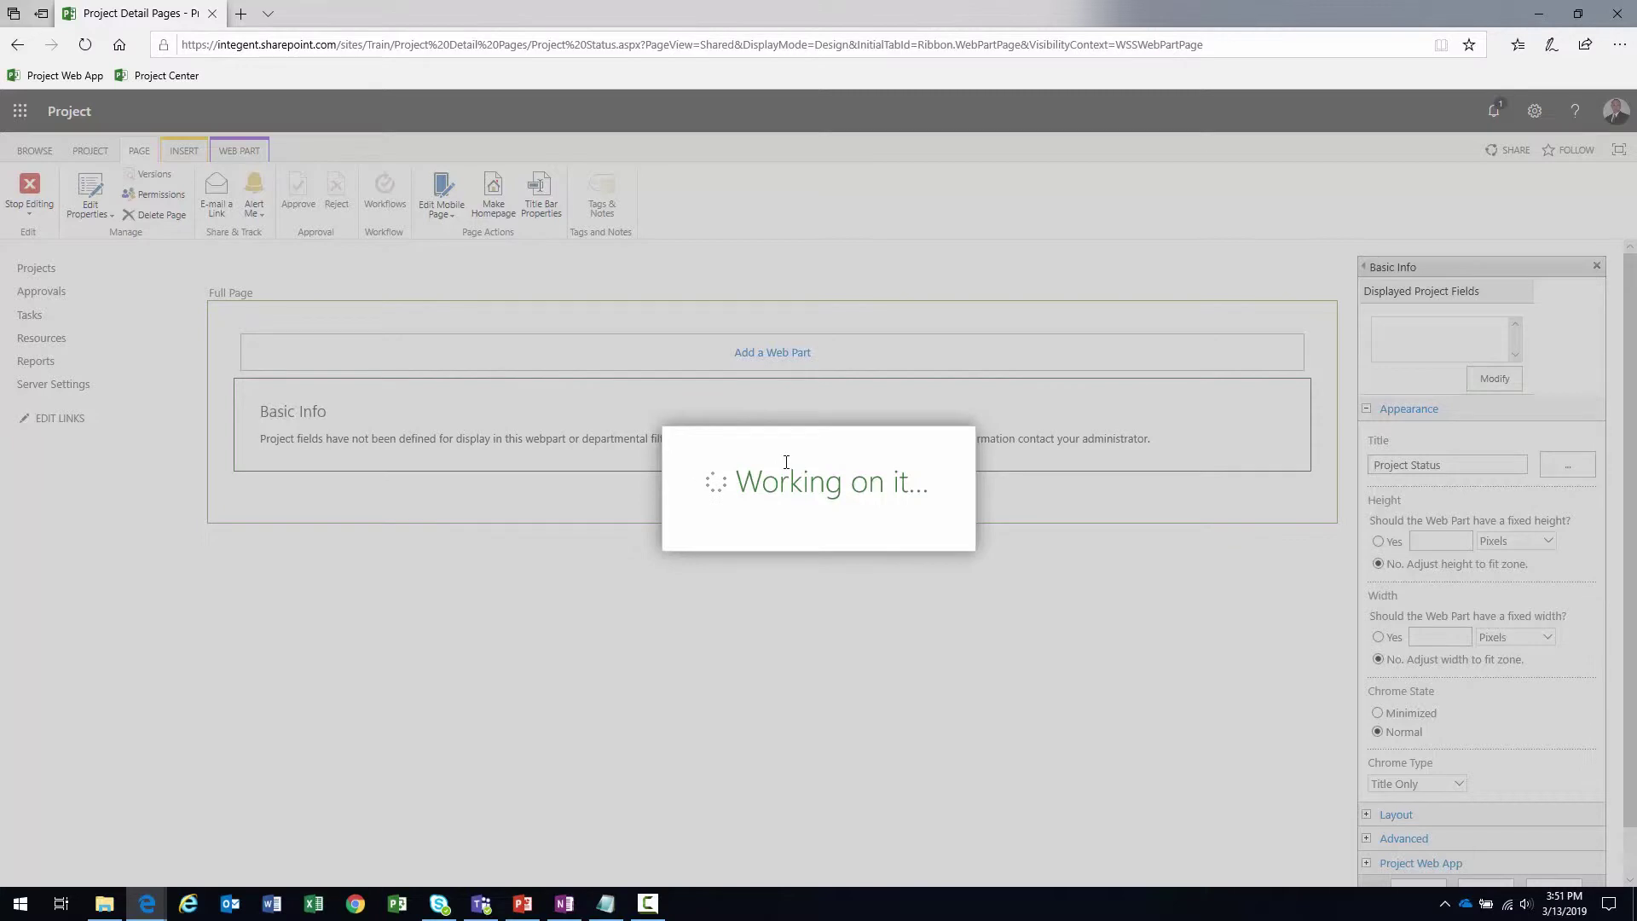
click(610, 470)
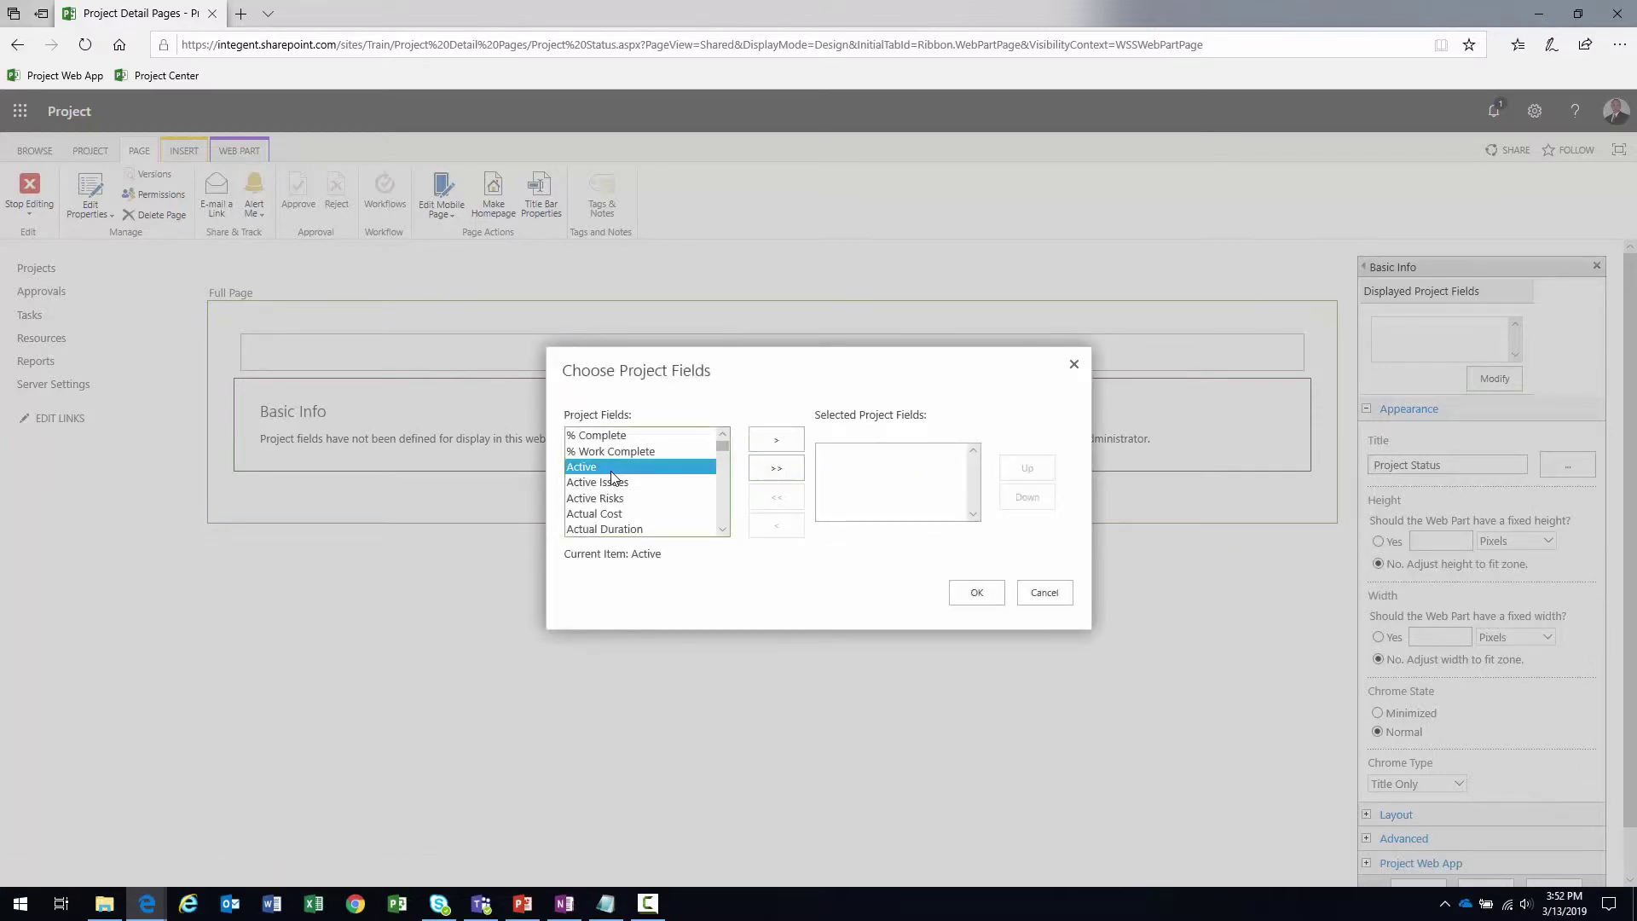
key(n)
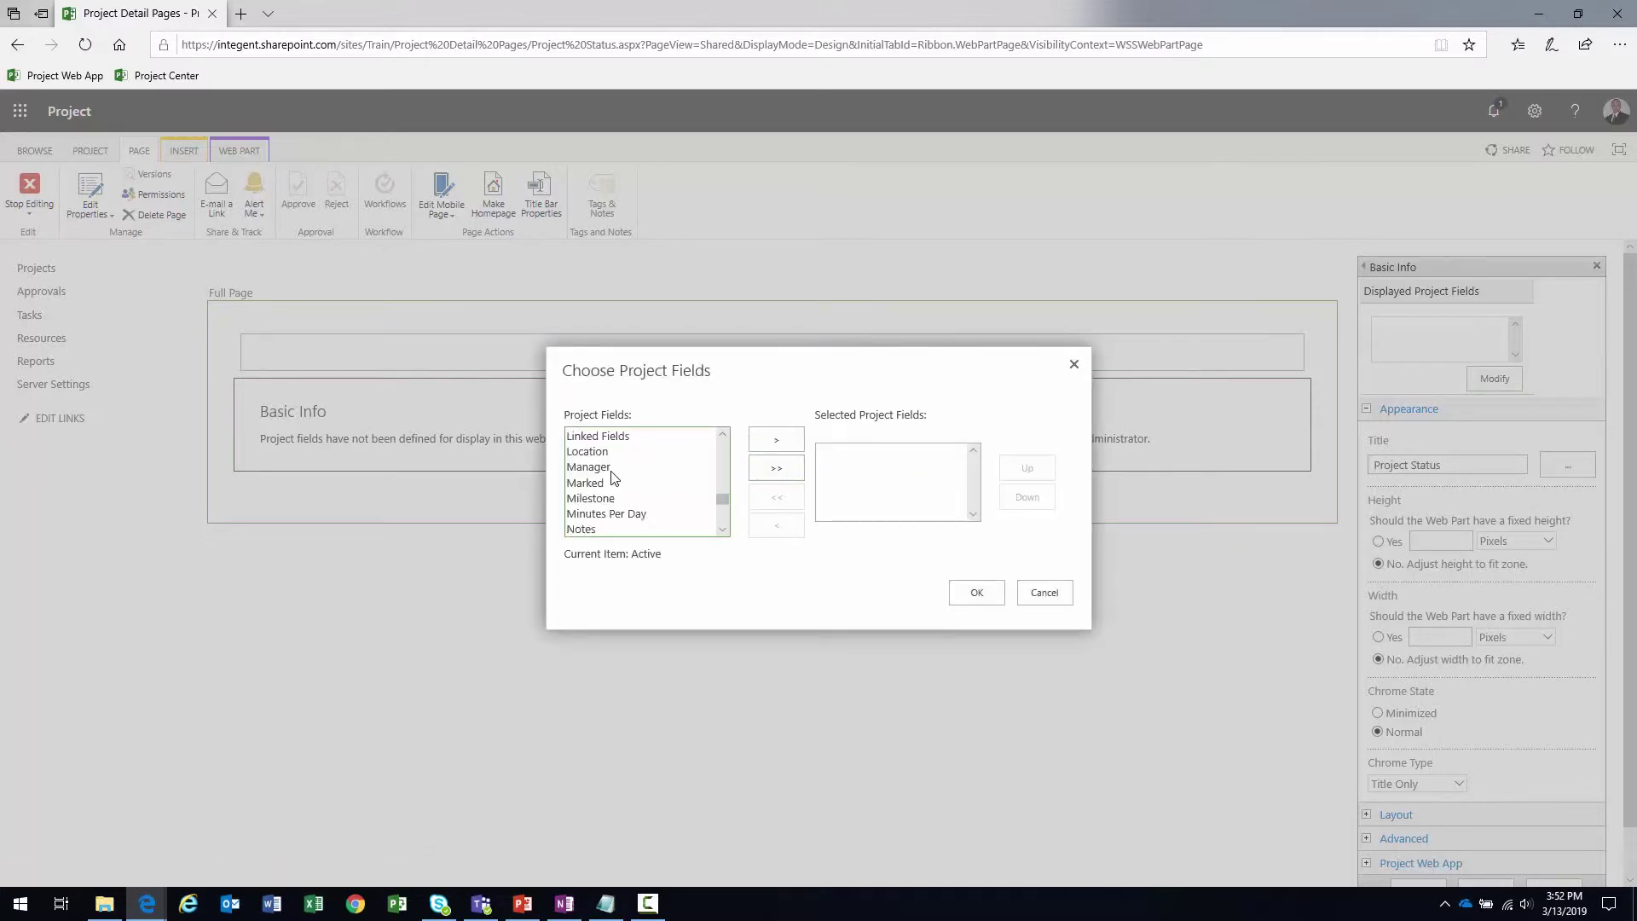
key(p)
key(r)
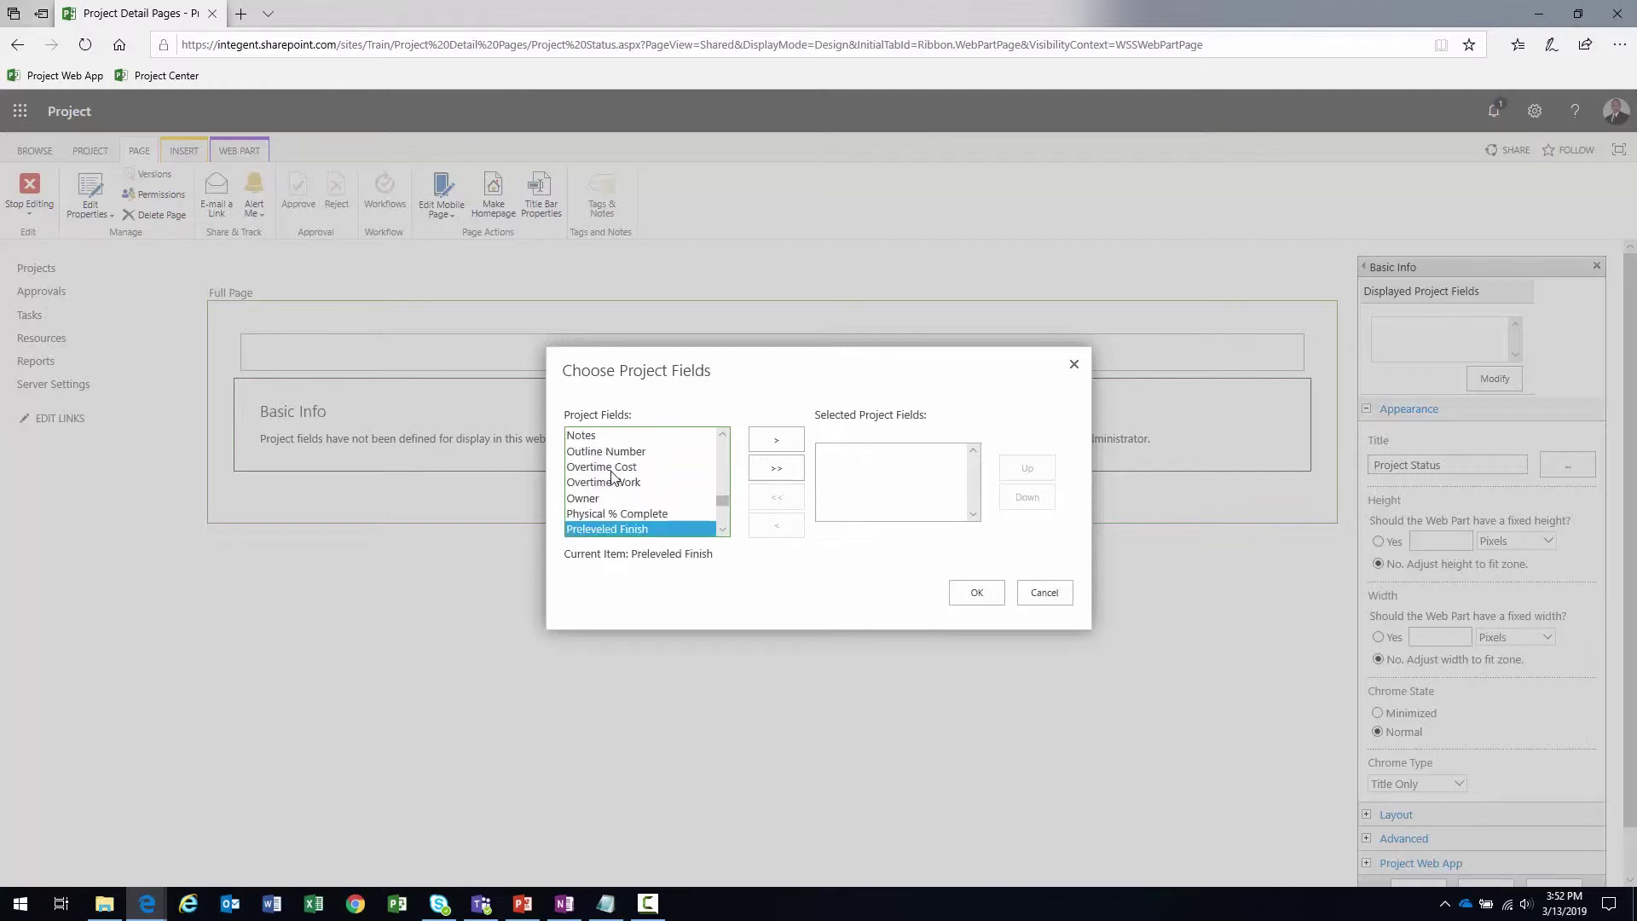
scroll(614, 477, down, 2)
scroll(618, 482, down, 4)
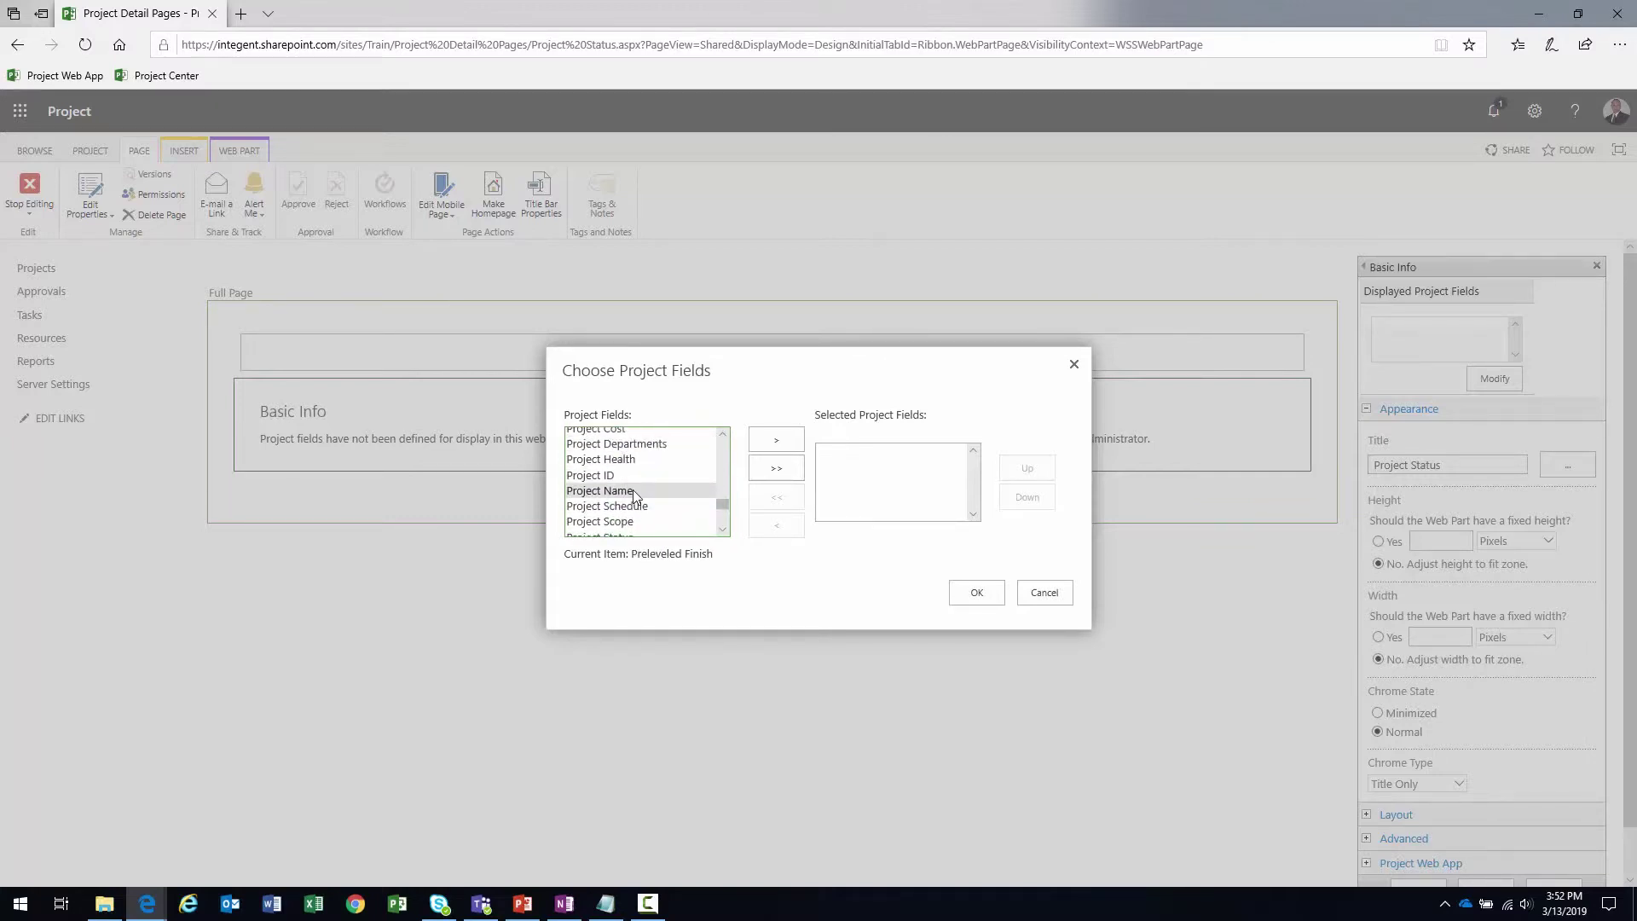
click(627, 489)
click(785, 441)
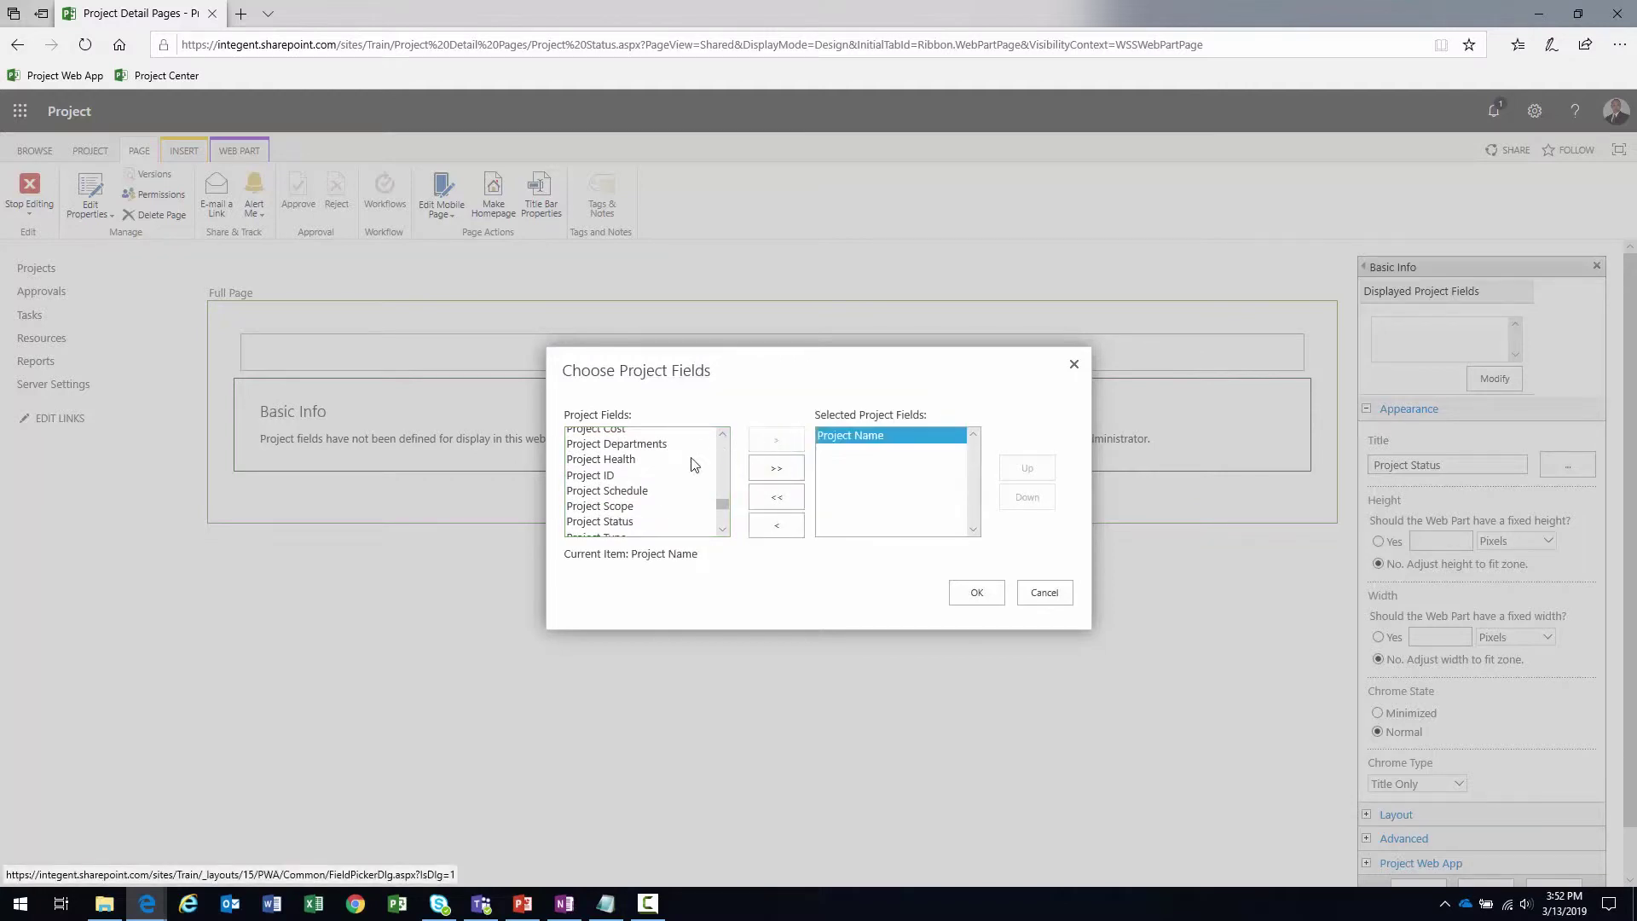
Add the Project Status and Project Health fields below Project Name in the selected project fields
click(641, 520)
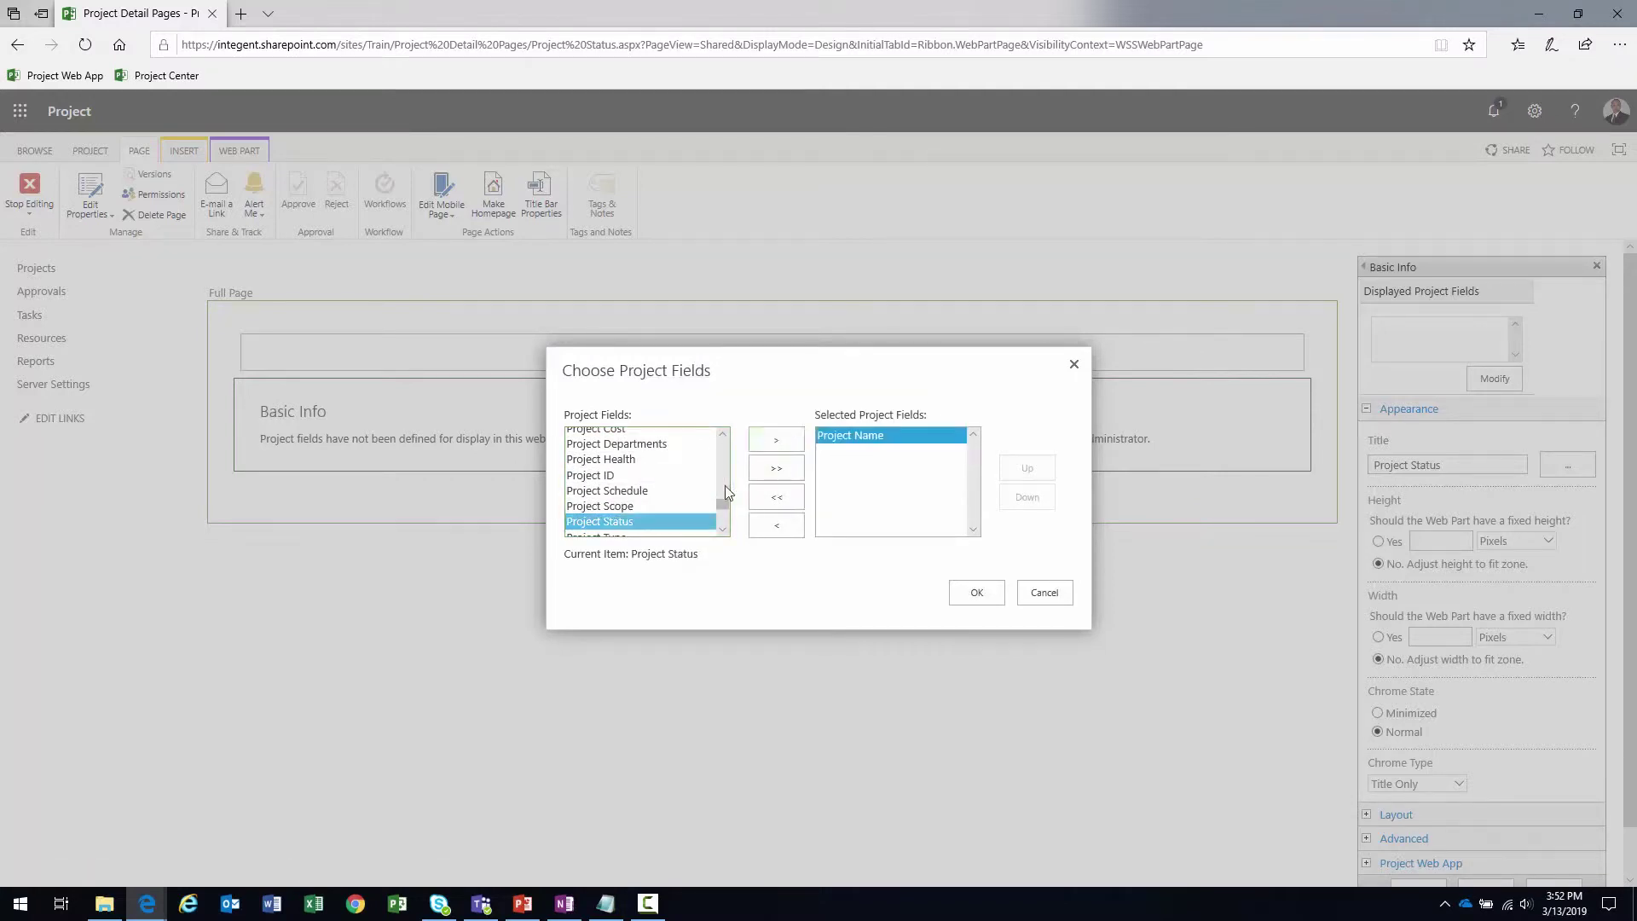
click(790, 441)
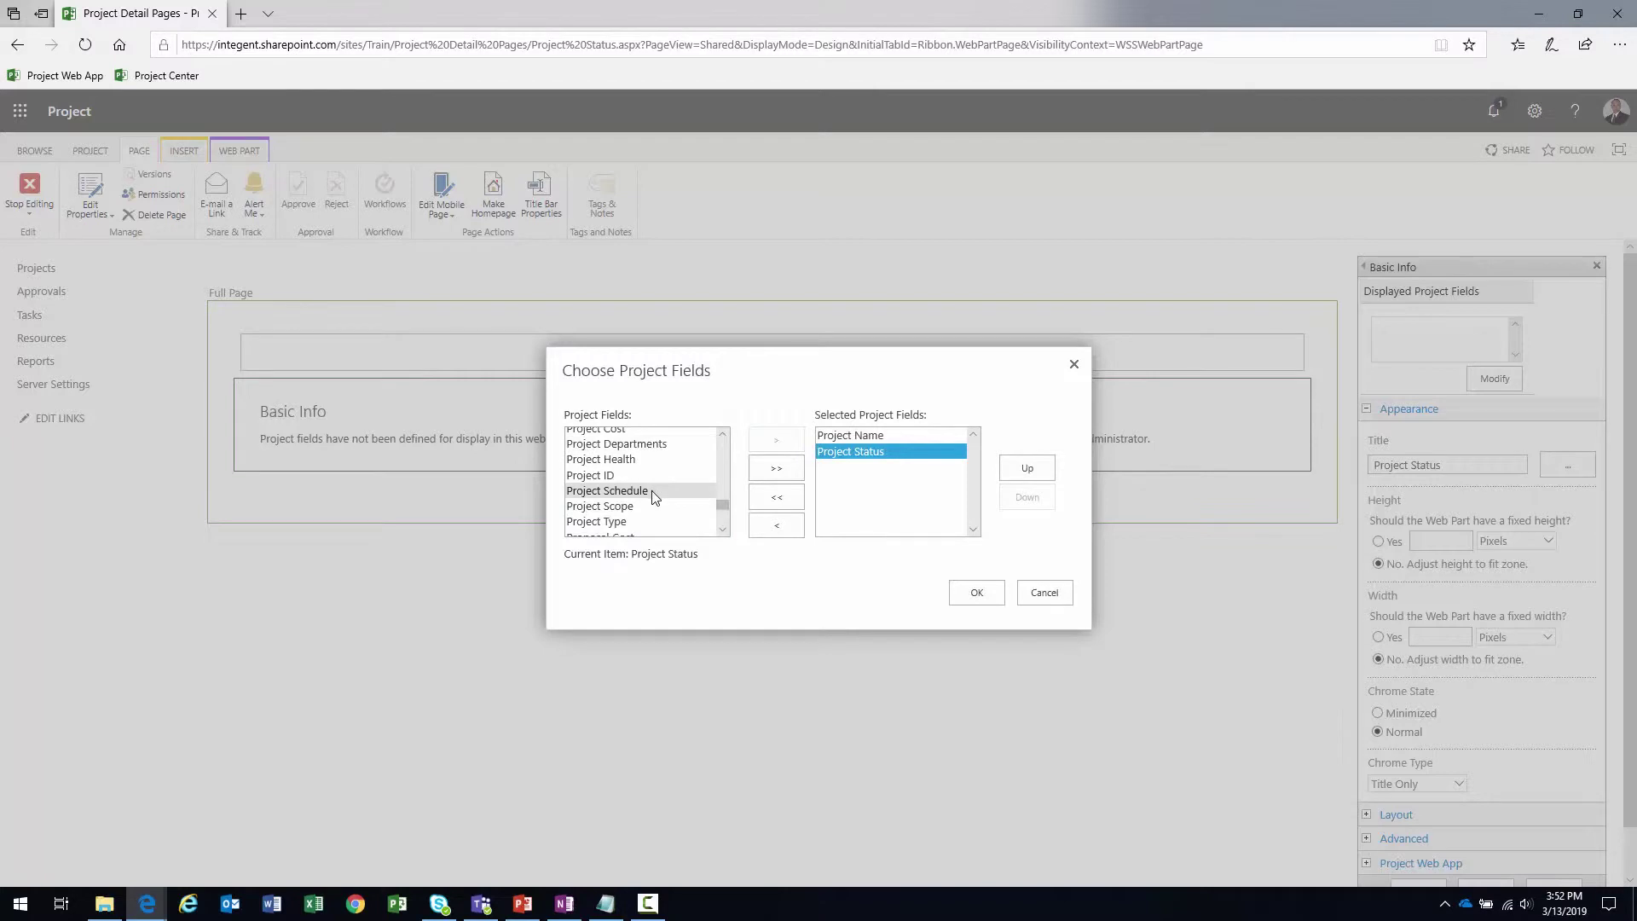
scroll(650, 499, down, 3)
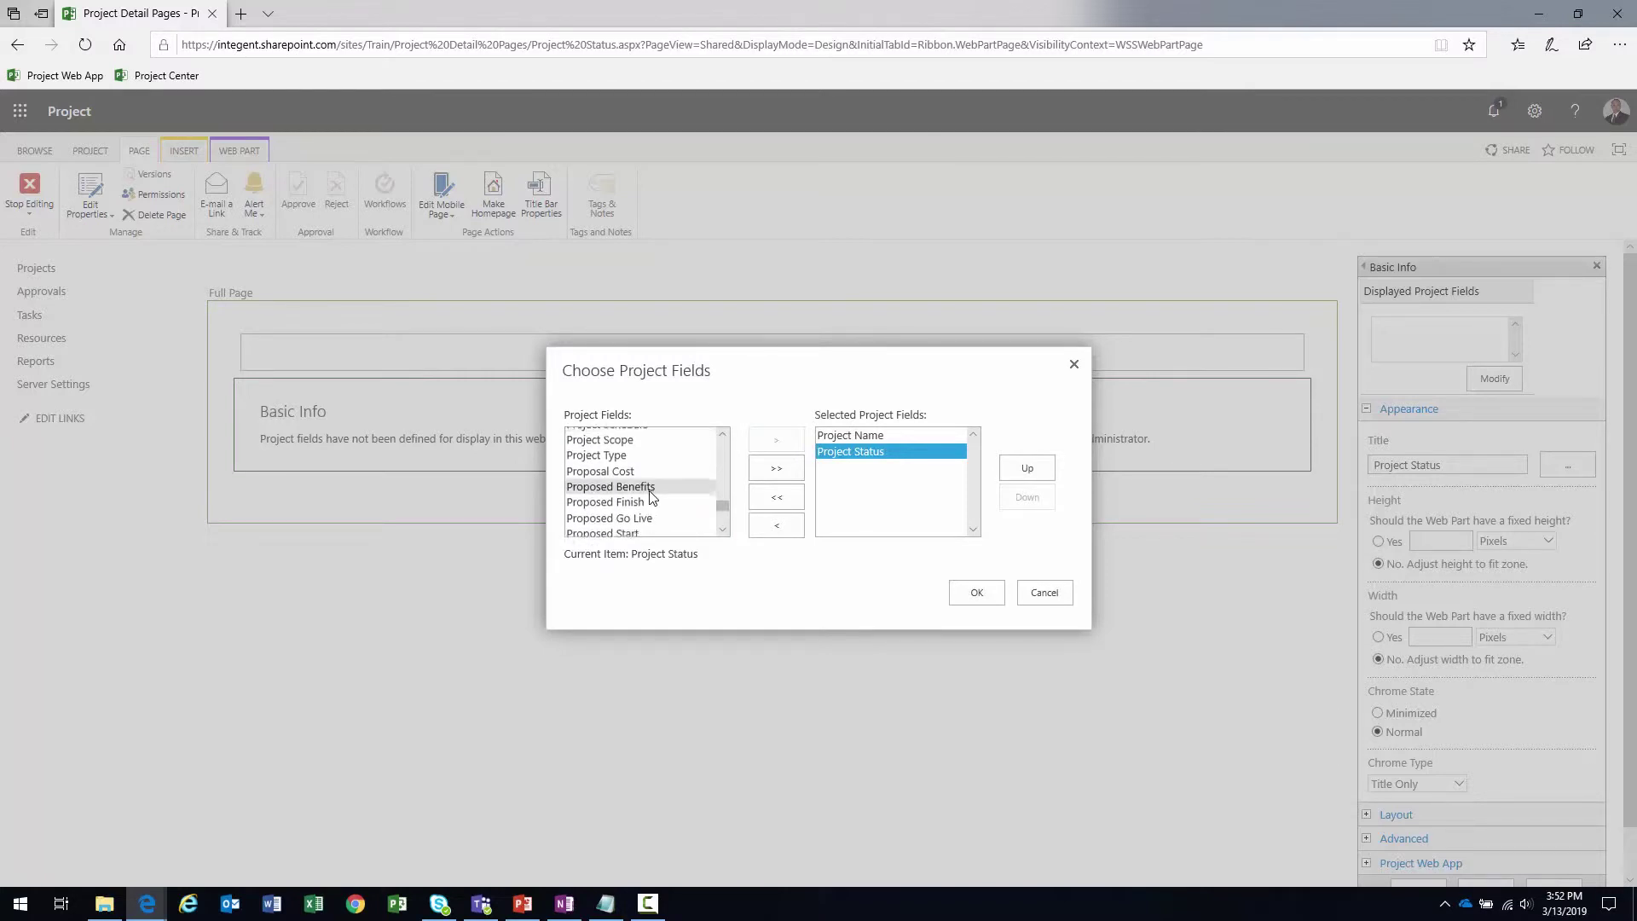
scroll(650, 497, up, 3)
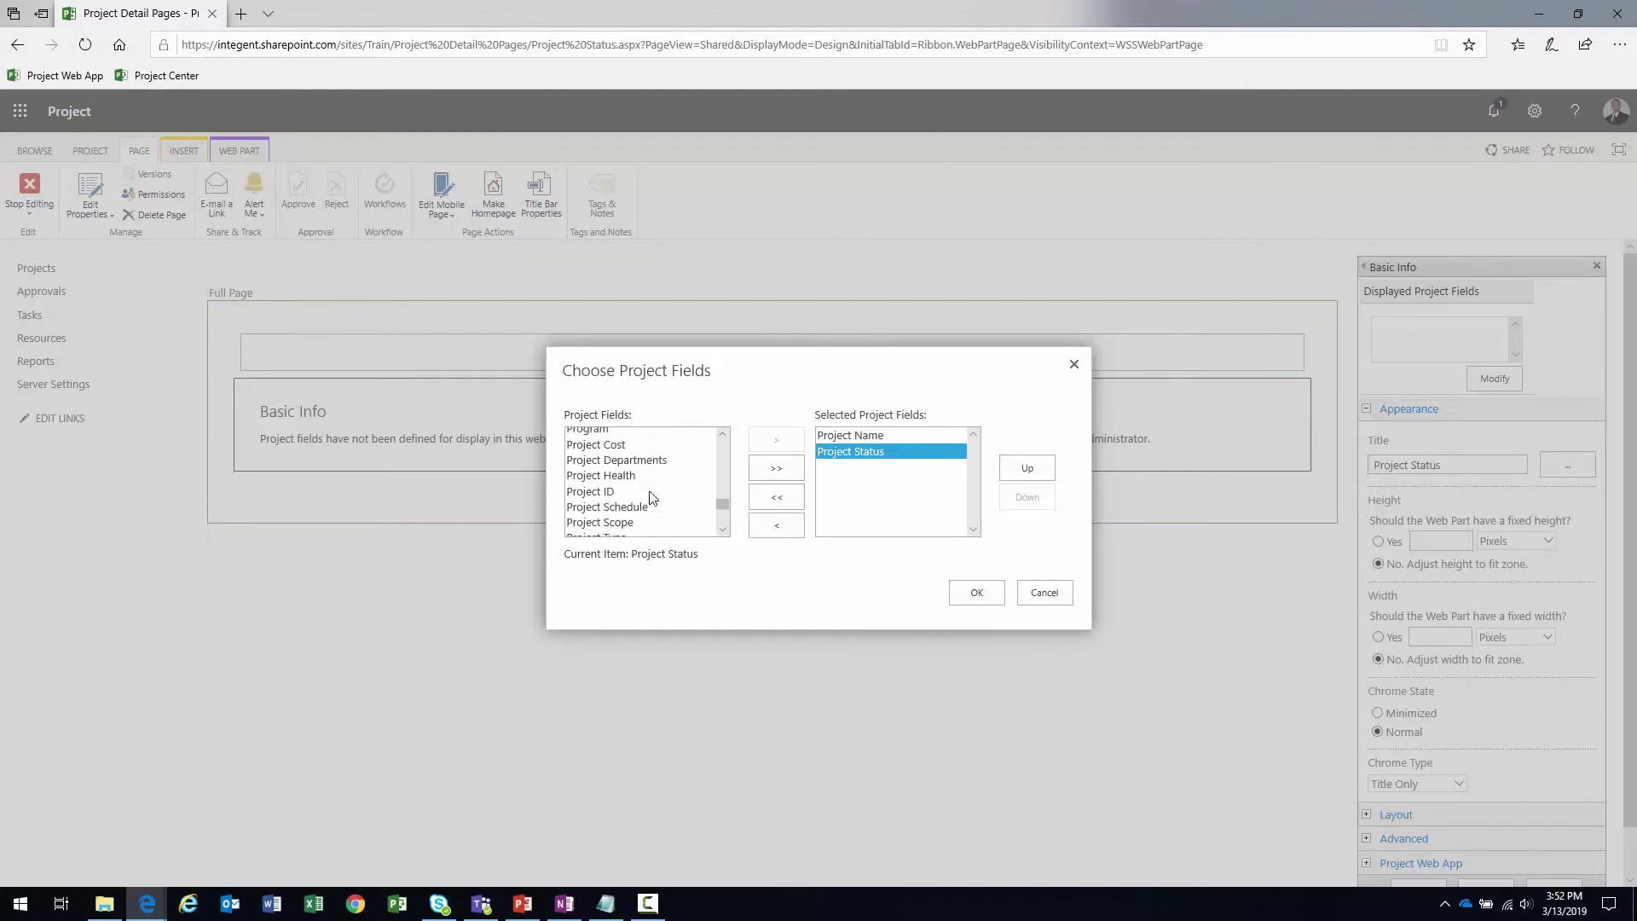
click(646, 478)
click(775, 440)
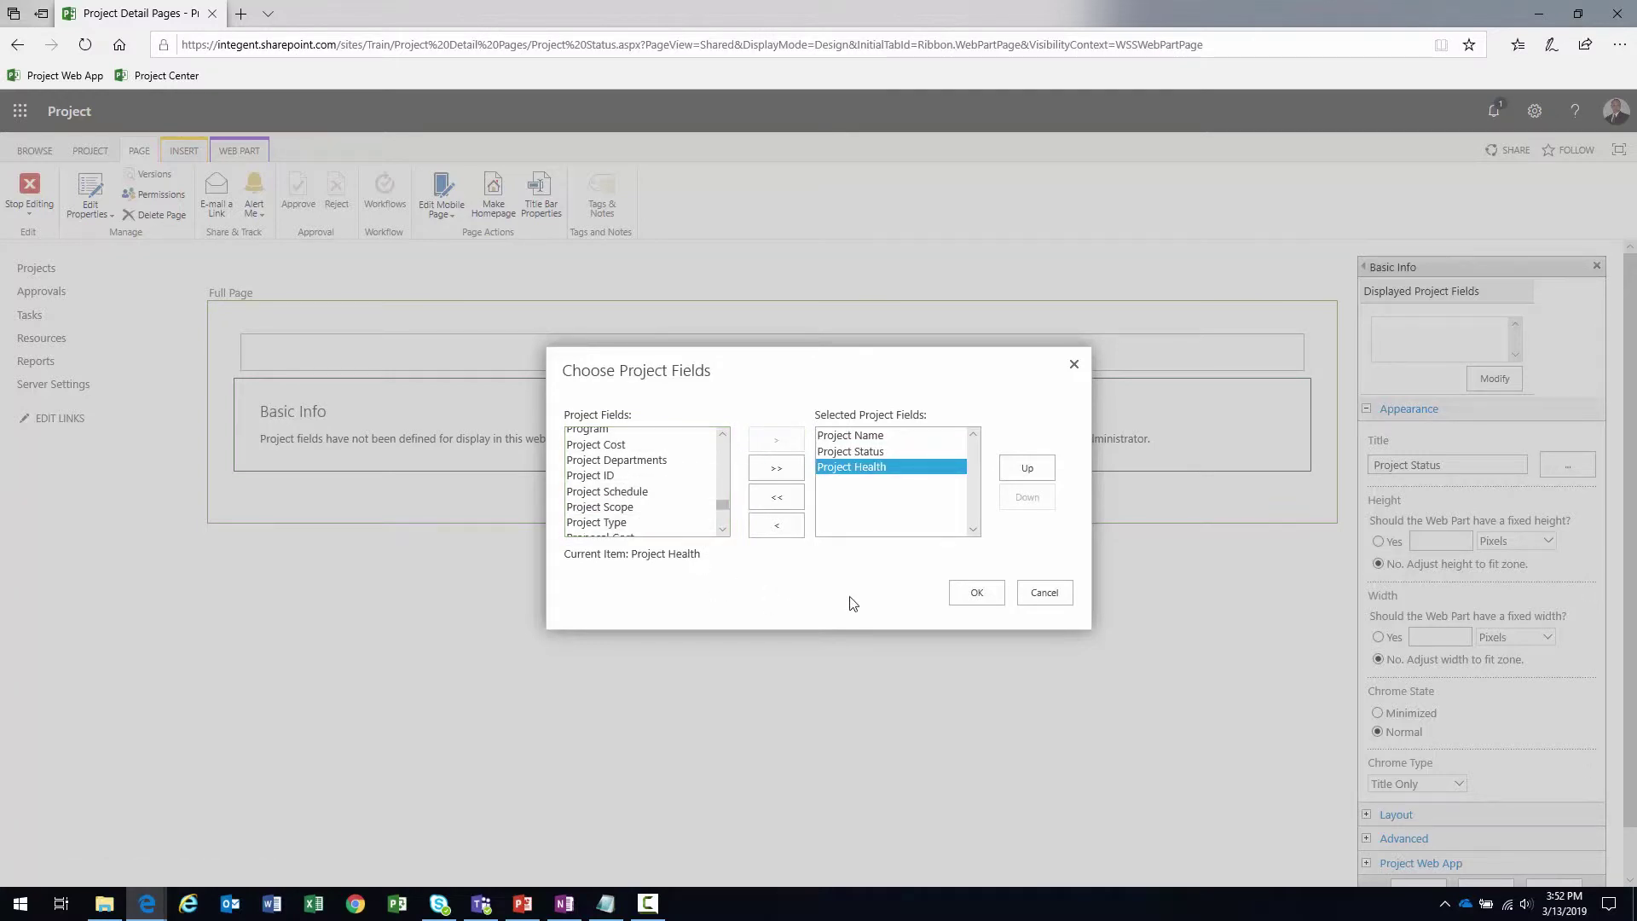
Confirm the three selected fields and apply the title and field settings to the Project Status web part
click(977, 593)
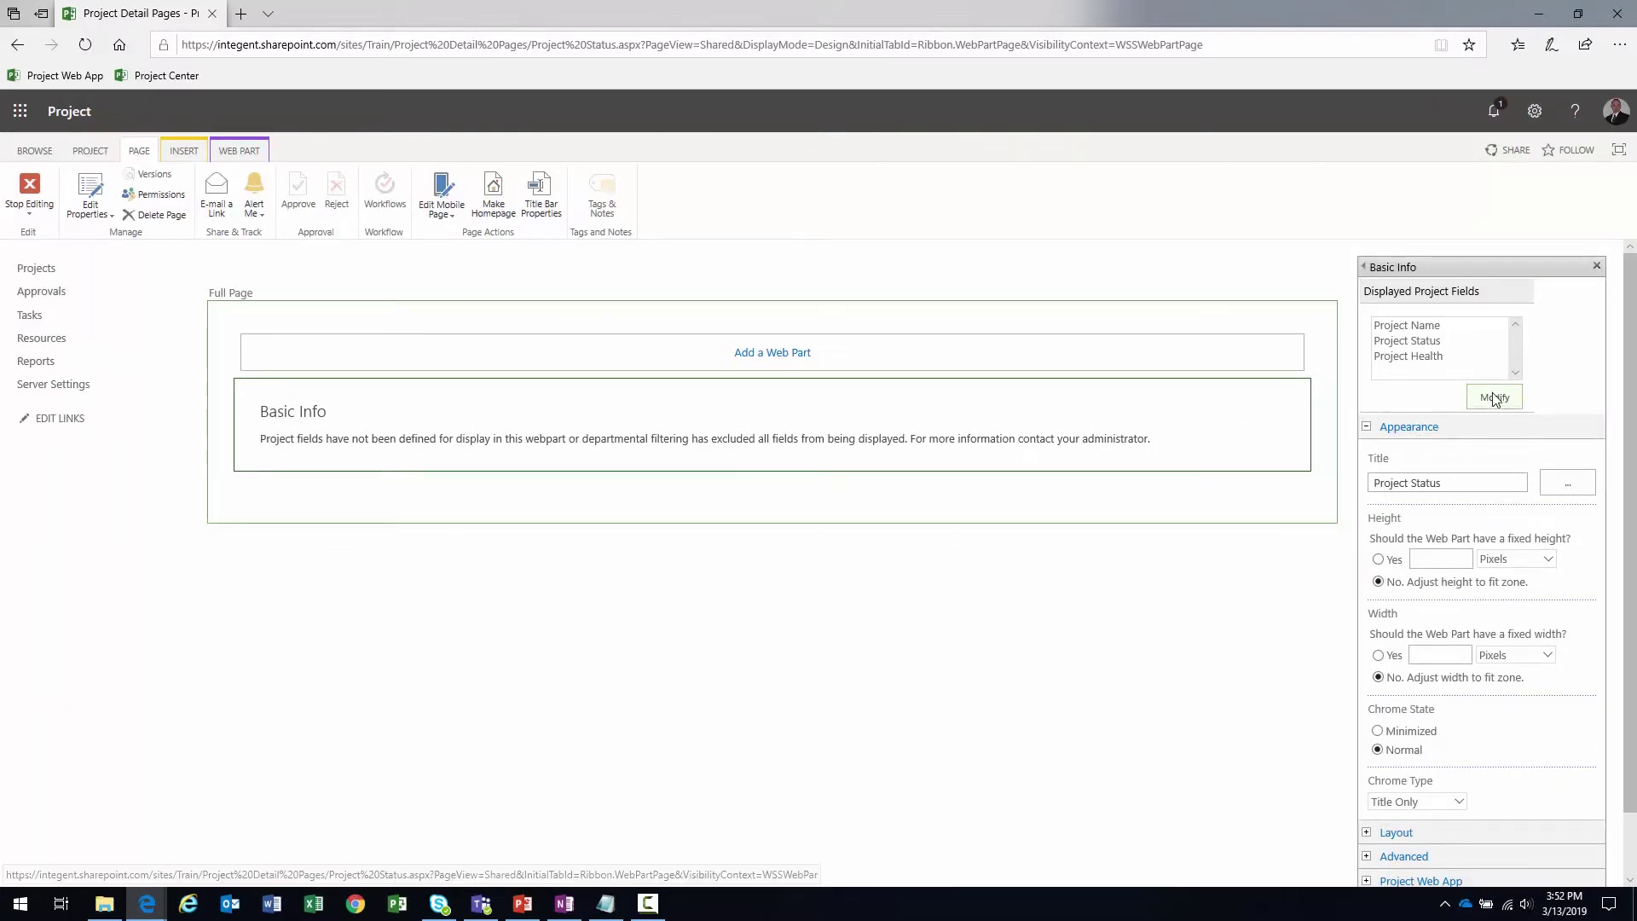
scroll(1554, 810, down, 2)
click(1554, 840)
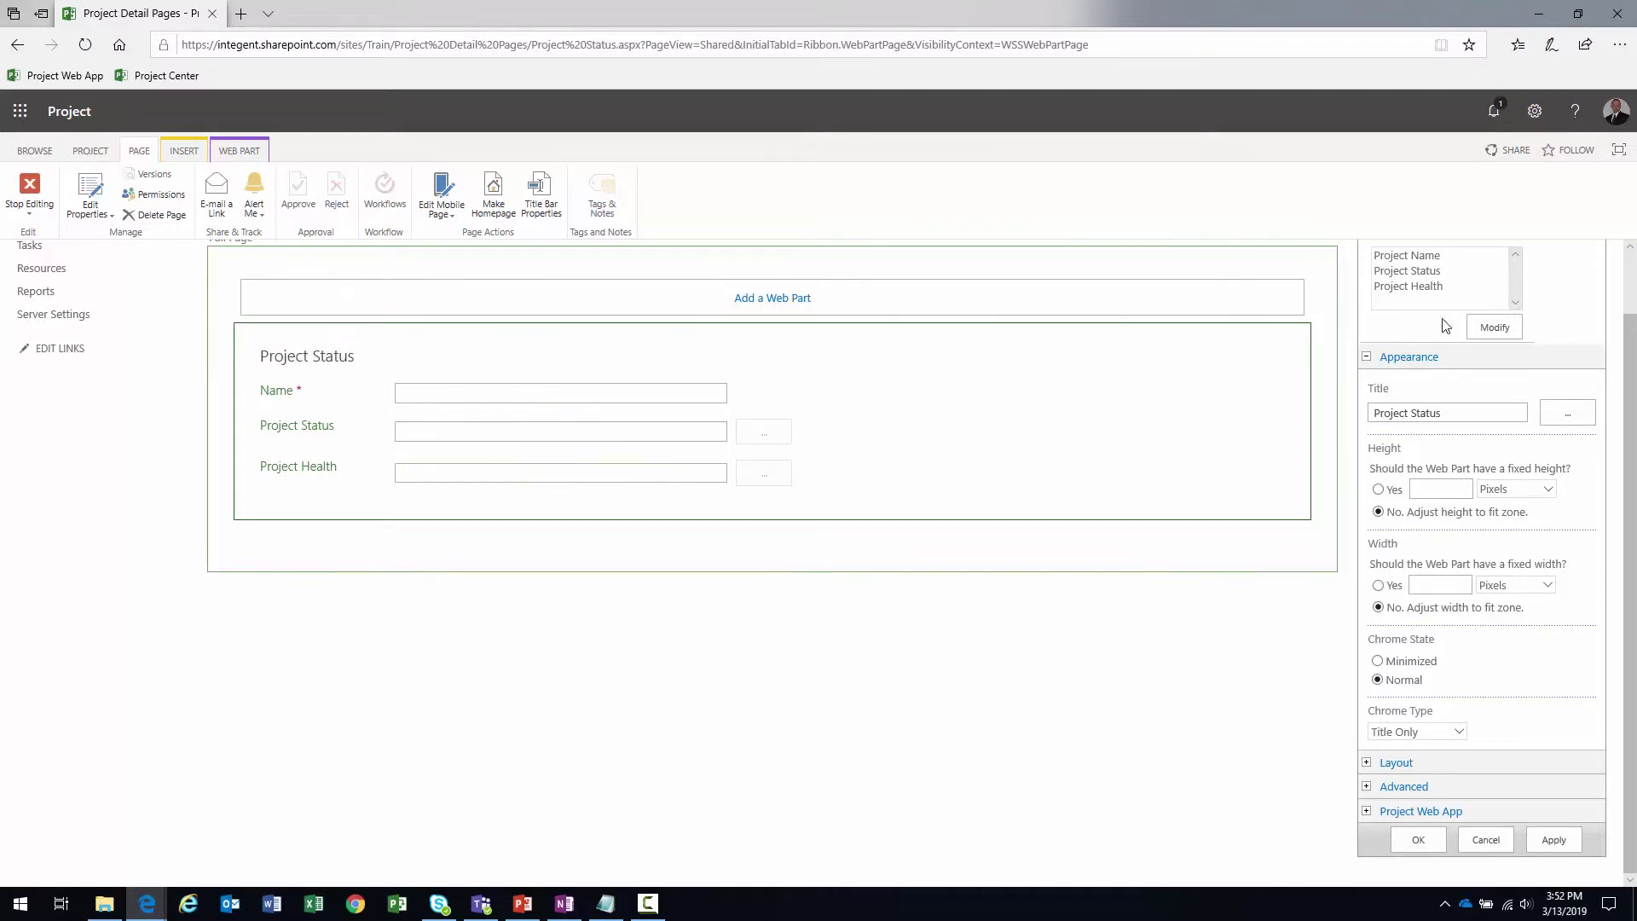
Add the Proposed Go Live and Finish fields below Project Health in the selected project fields of the Project Status web part
click(1499, 333)
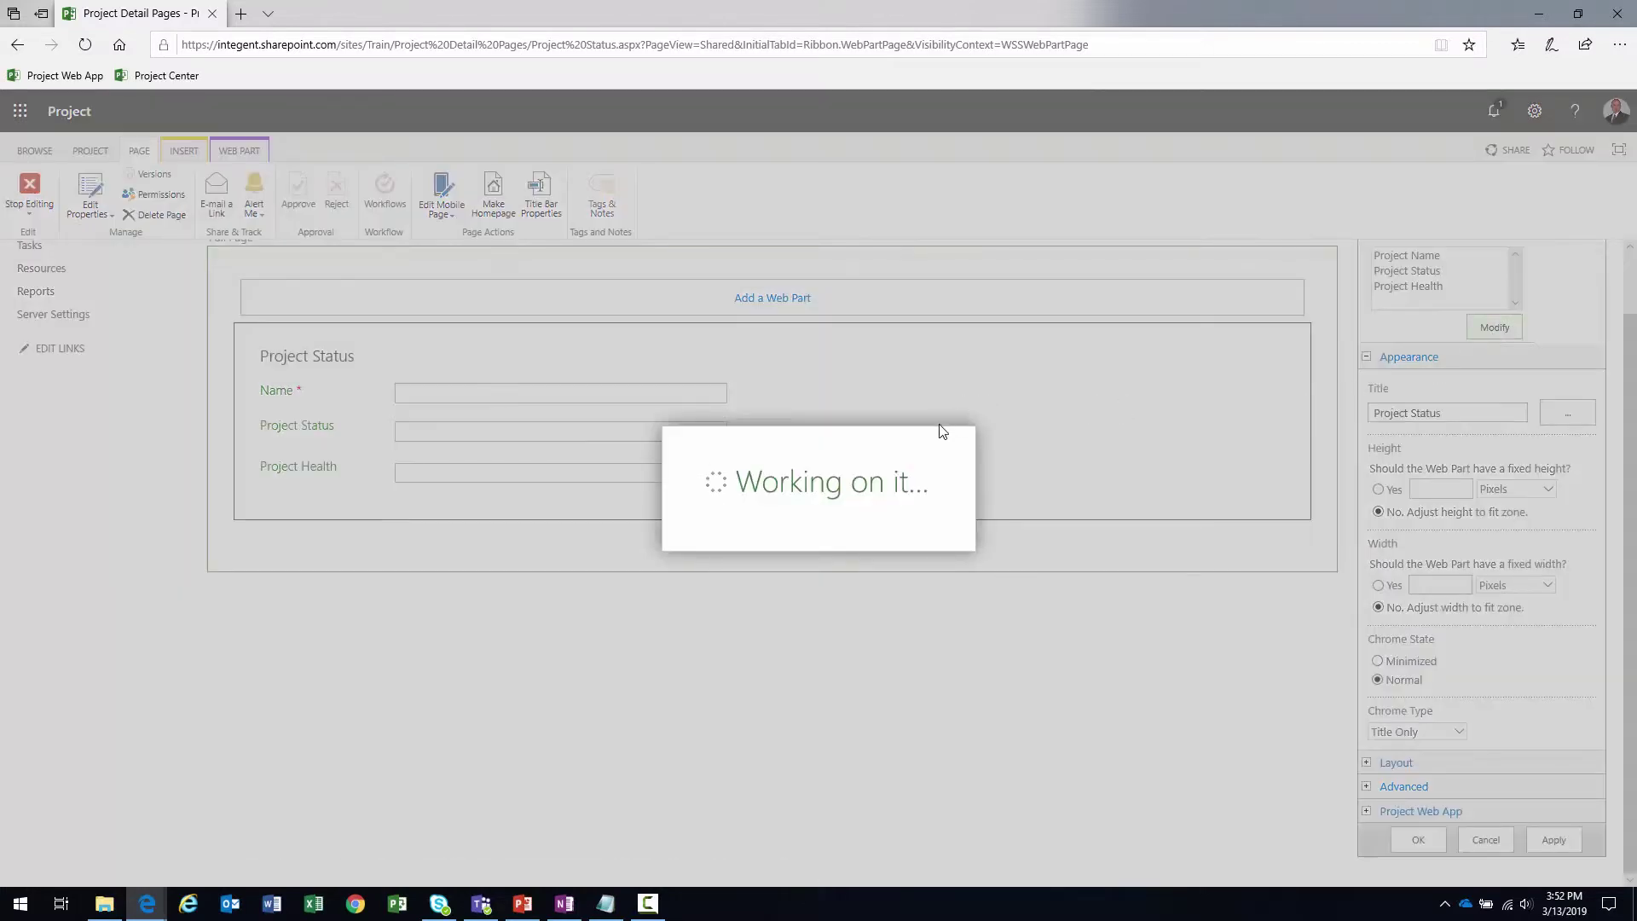
click(651, 484)
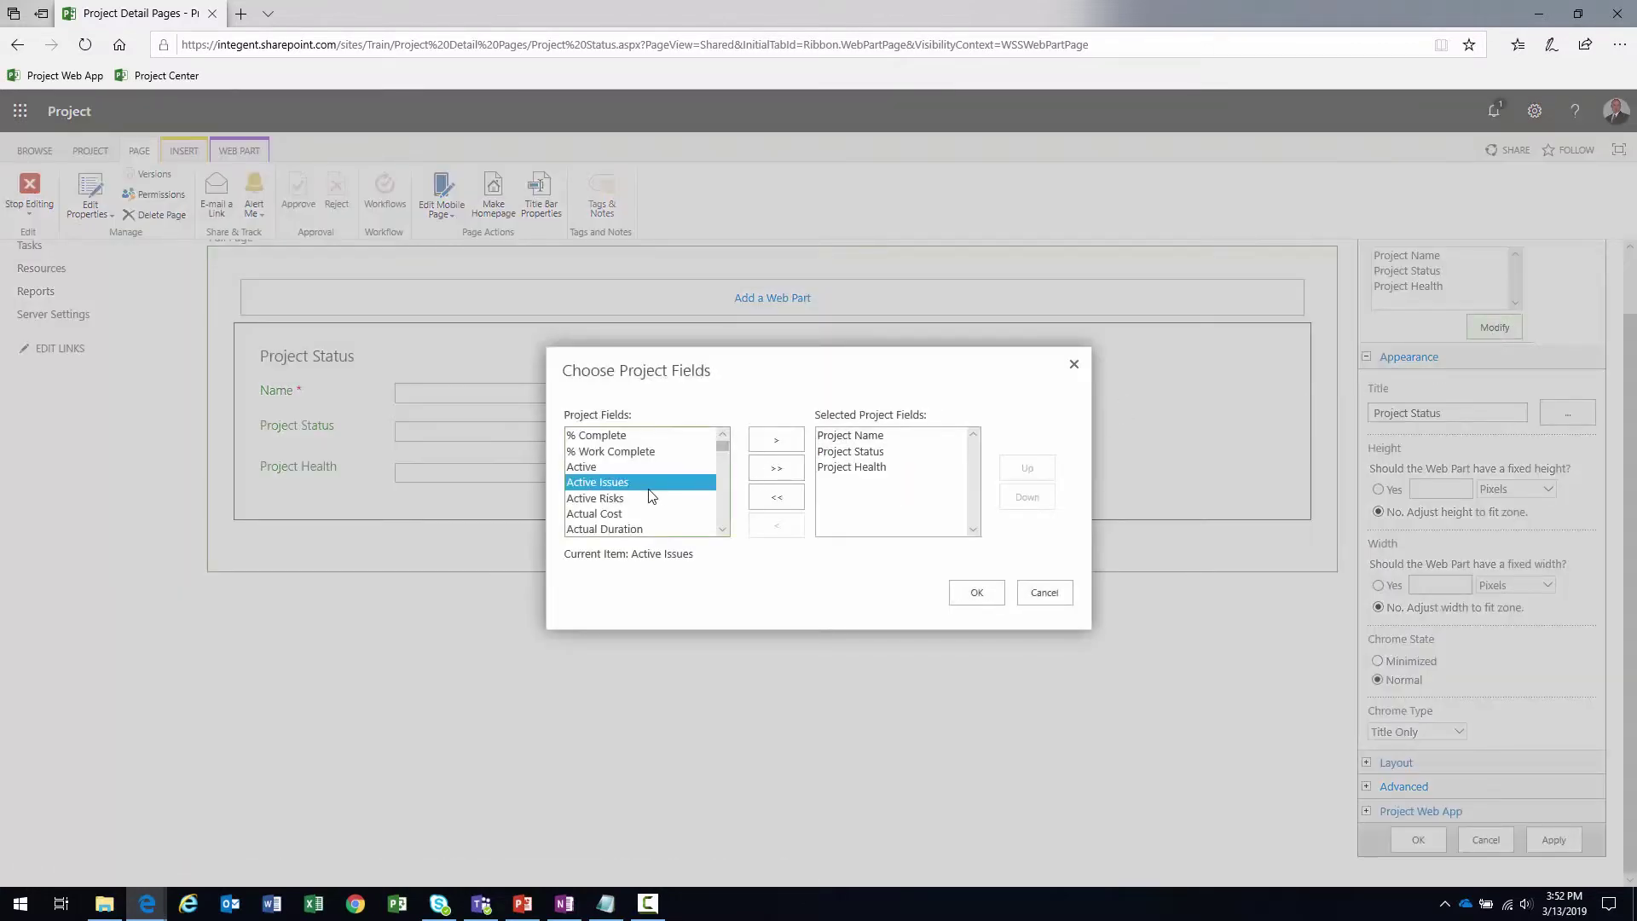
text(pro)
scroll(651, 495, down, 2)
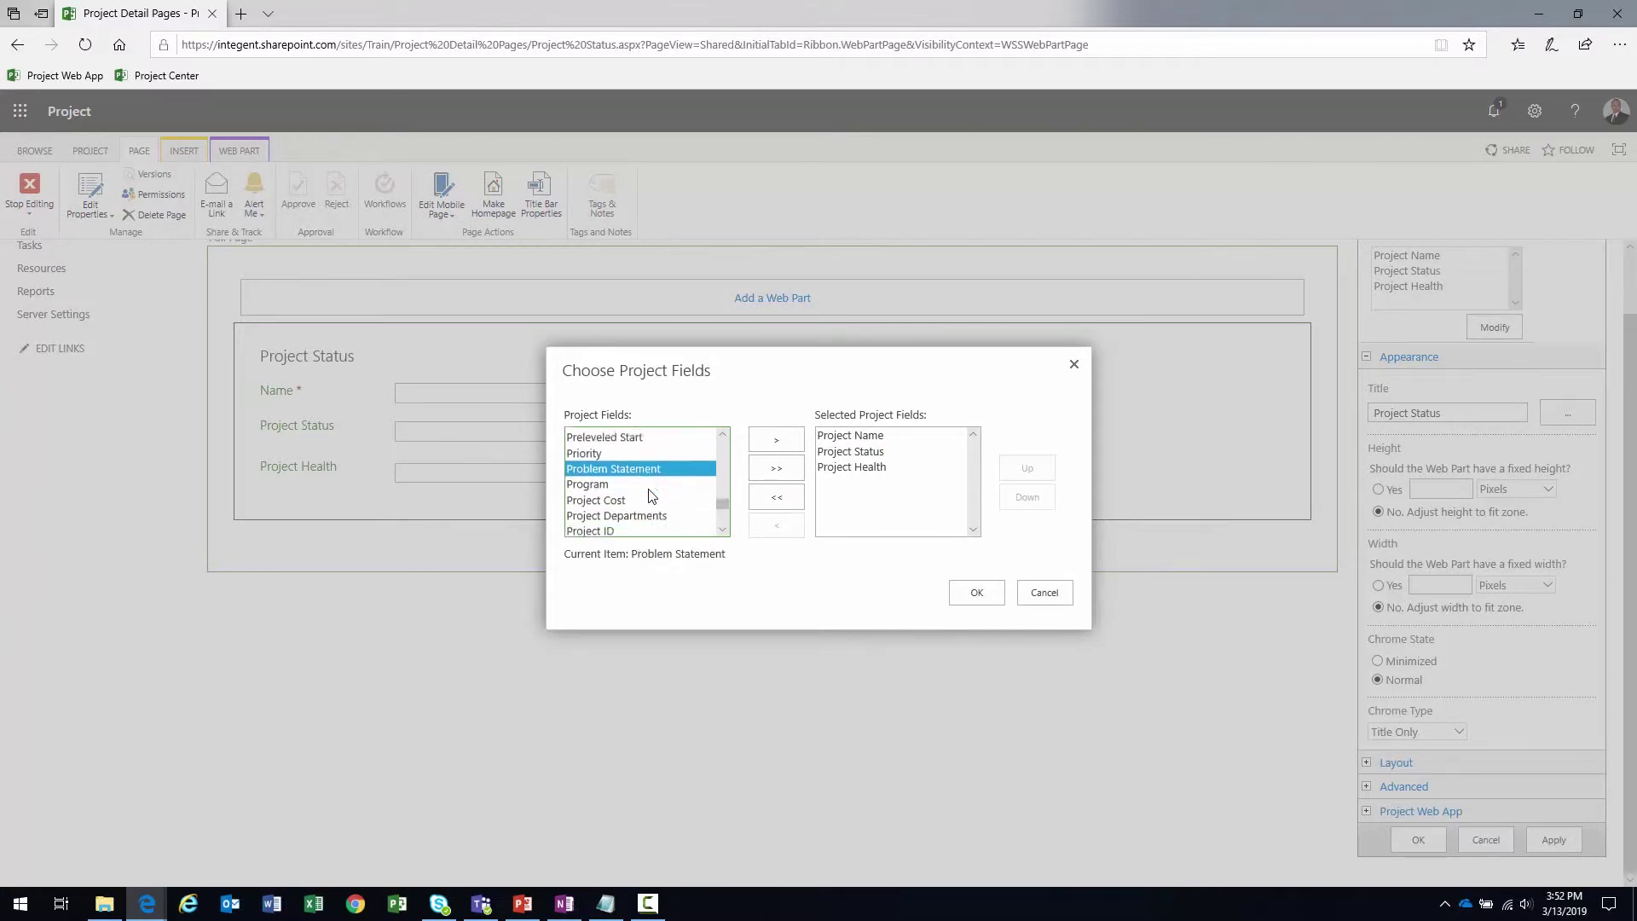
scroll(651, 495, down, 7)
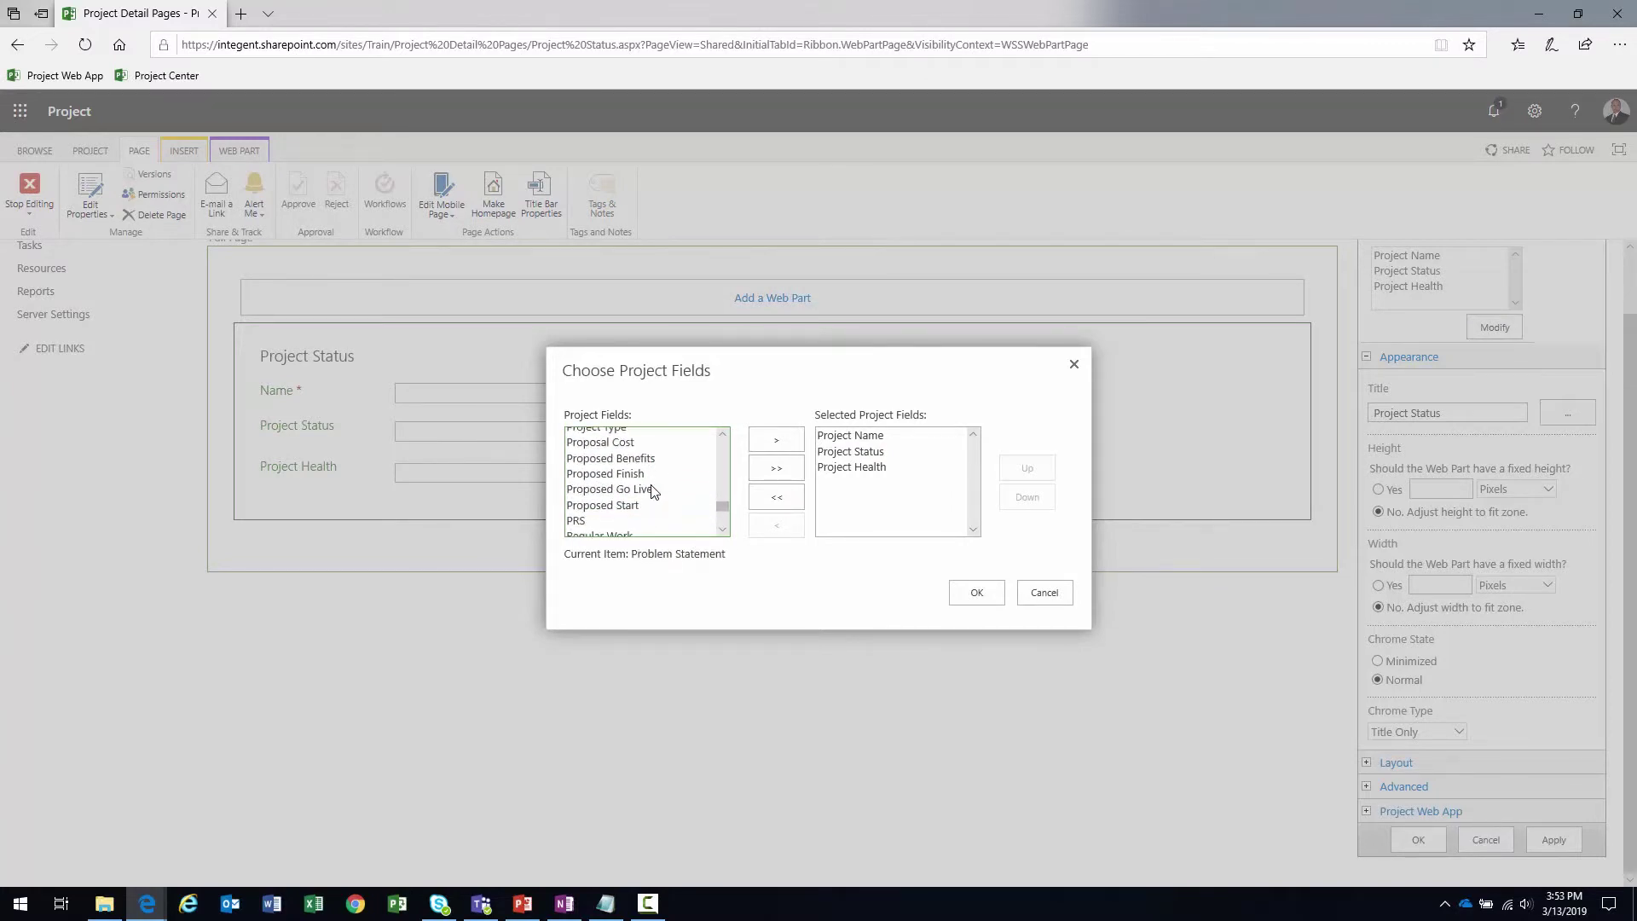
click(651, 490)
click(761, 446)
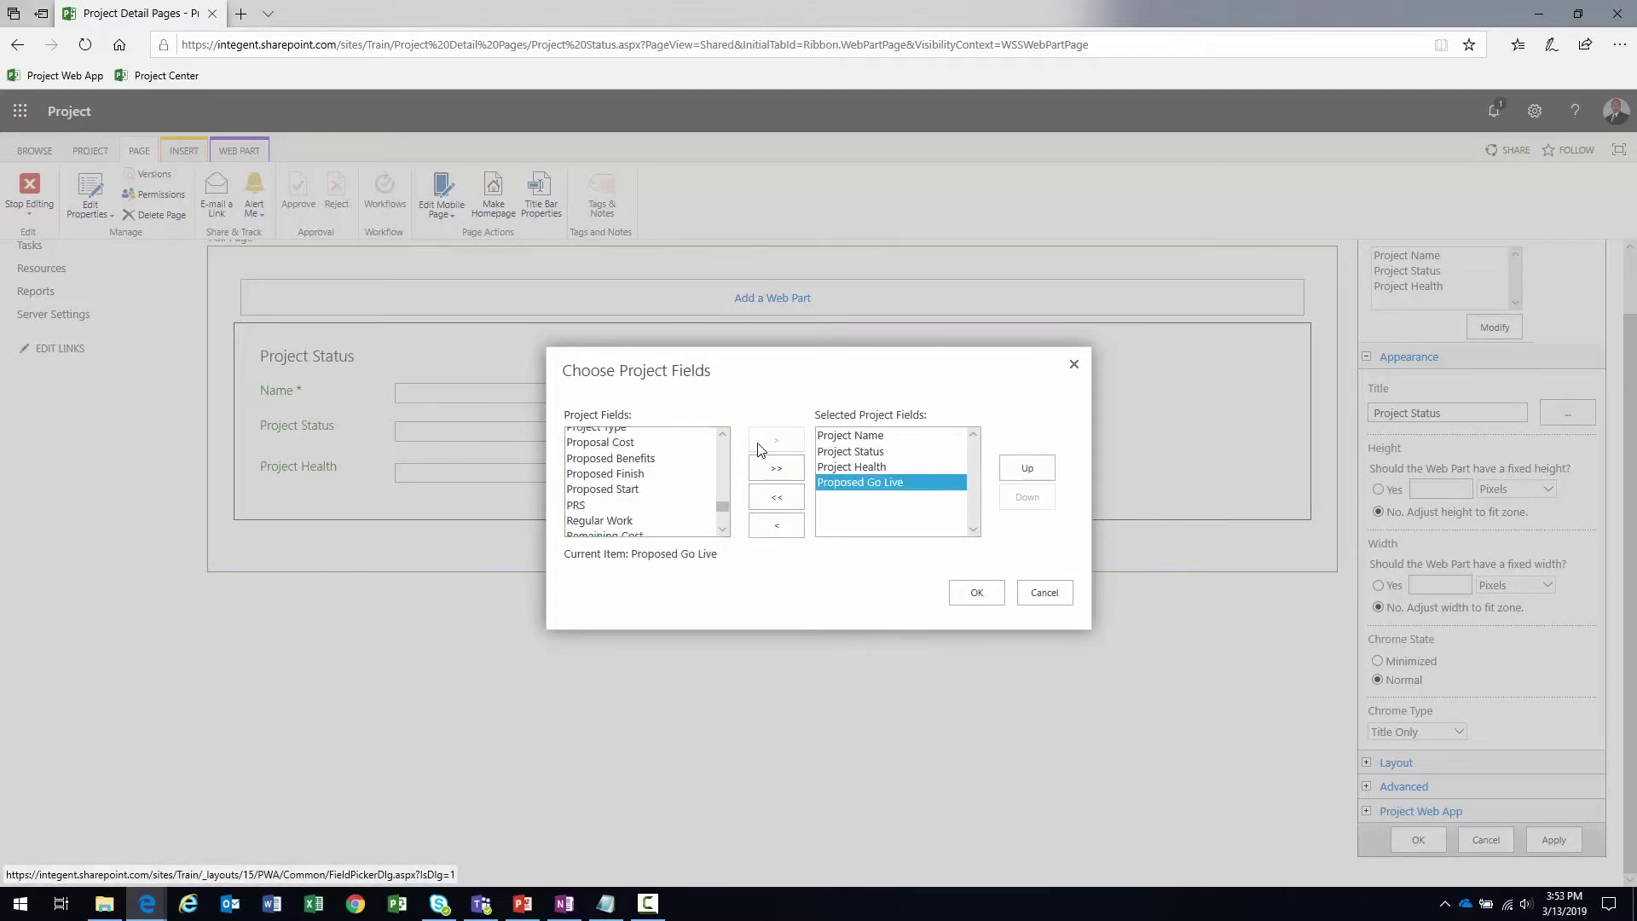
click(635, 489)
key(f)
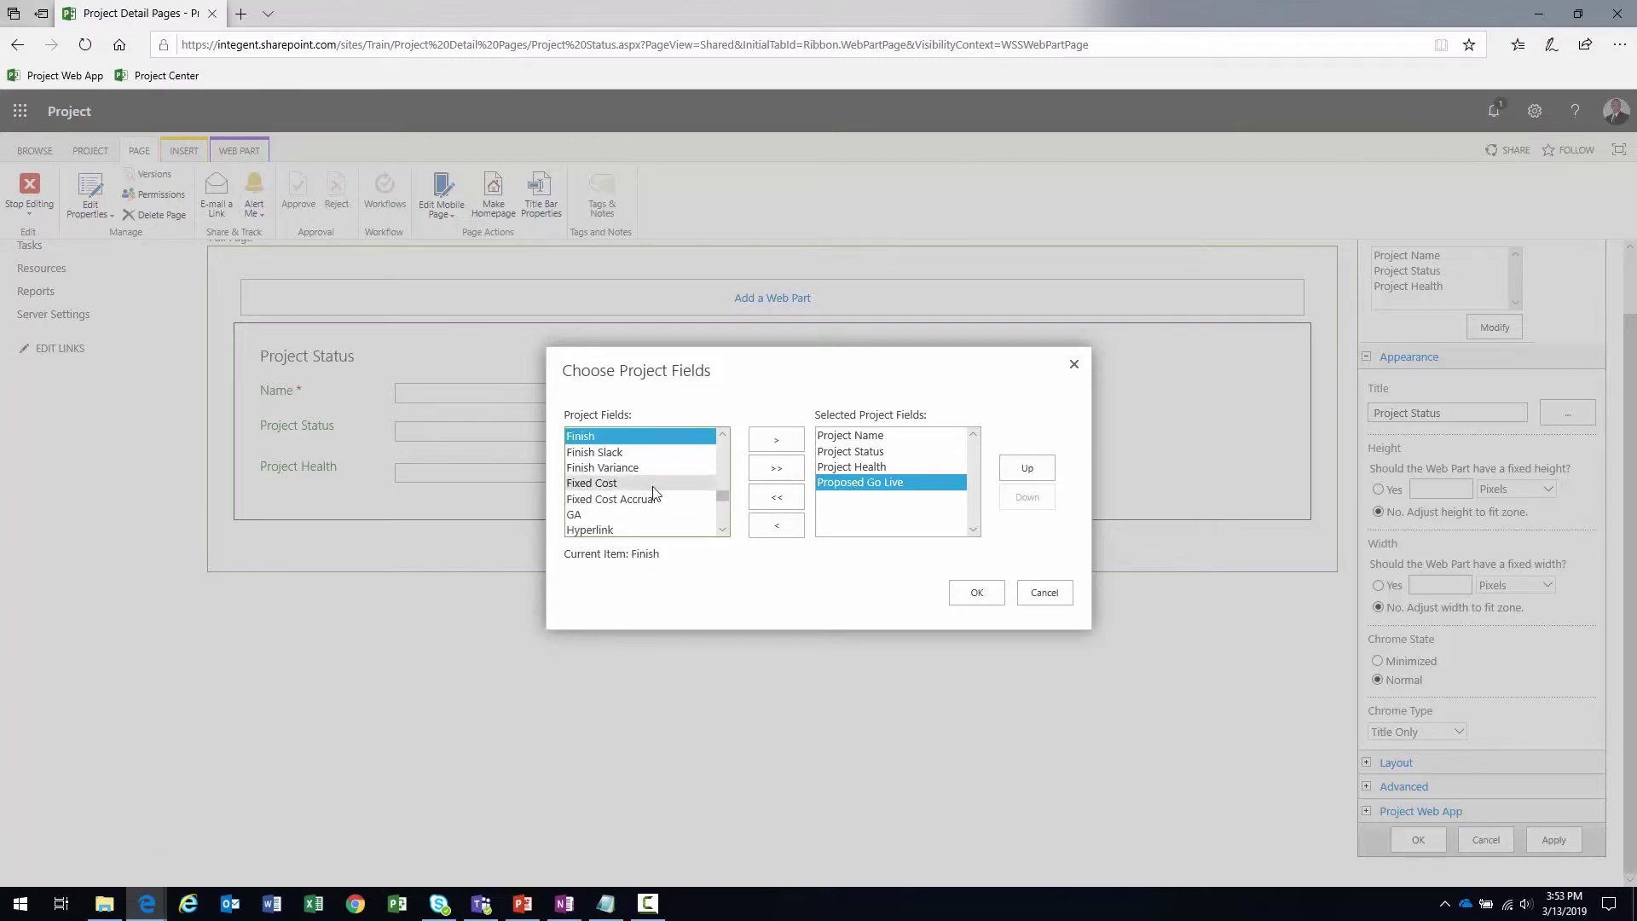
click(789, 439)
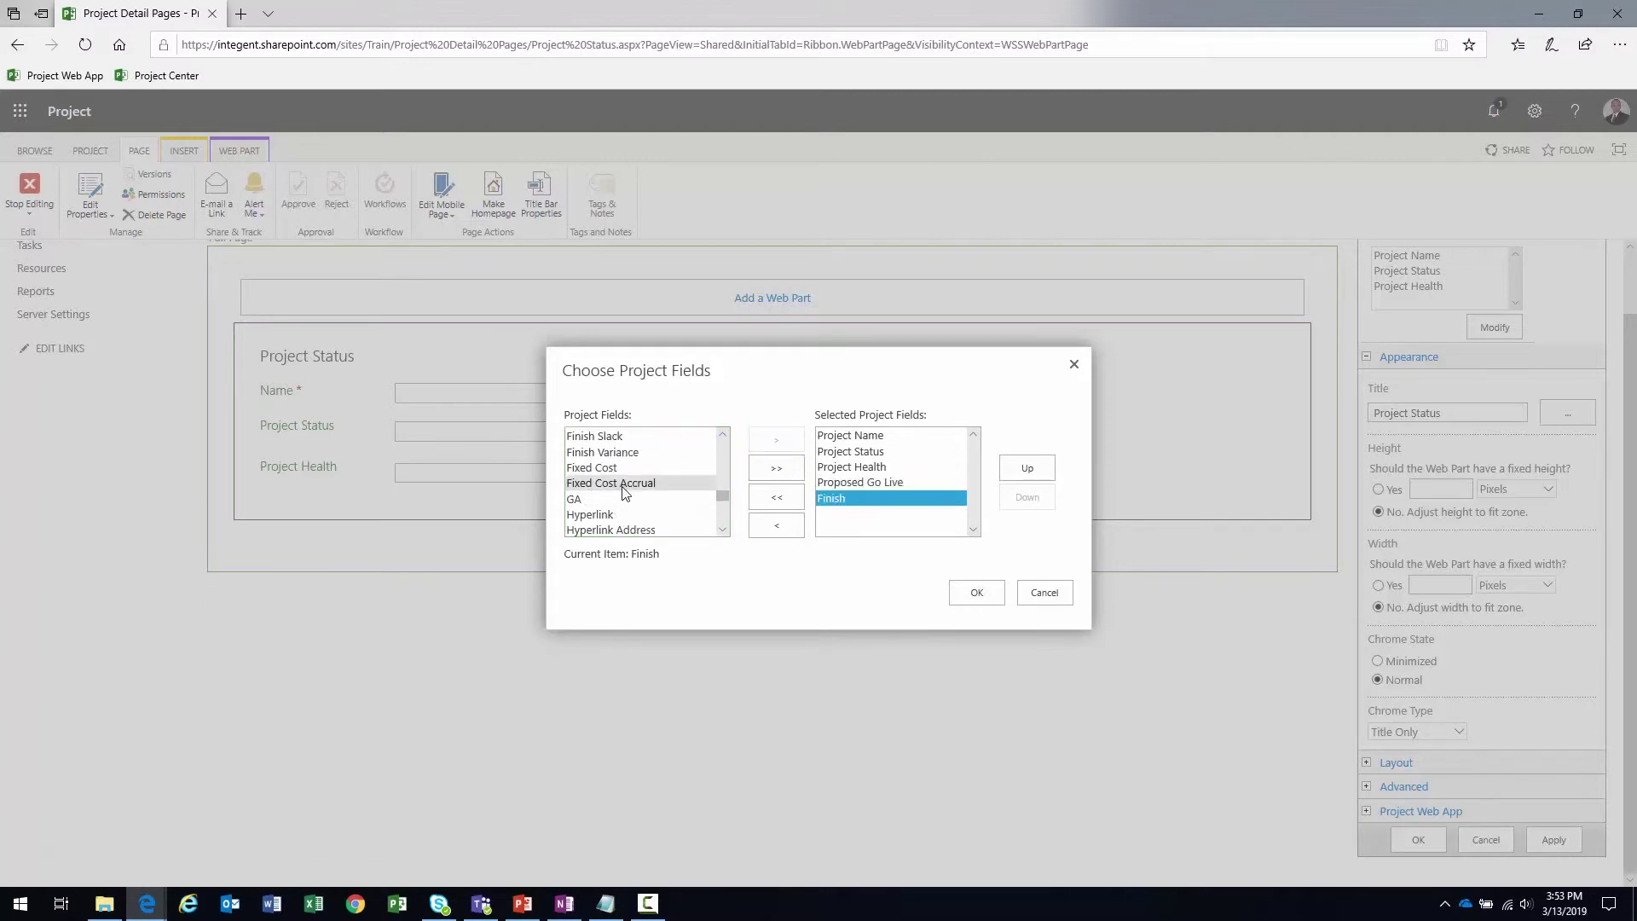
Add the Project Schedule field below Finish in the selected project fields
click(614, 482)
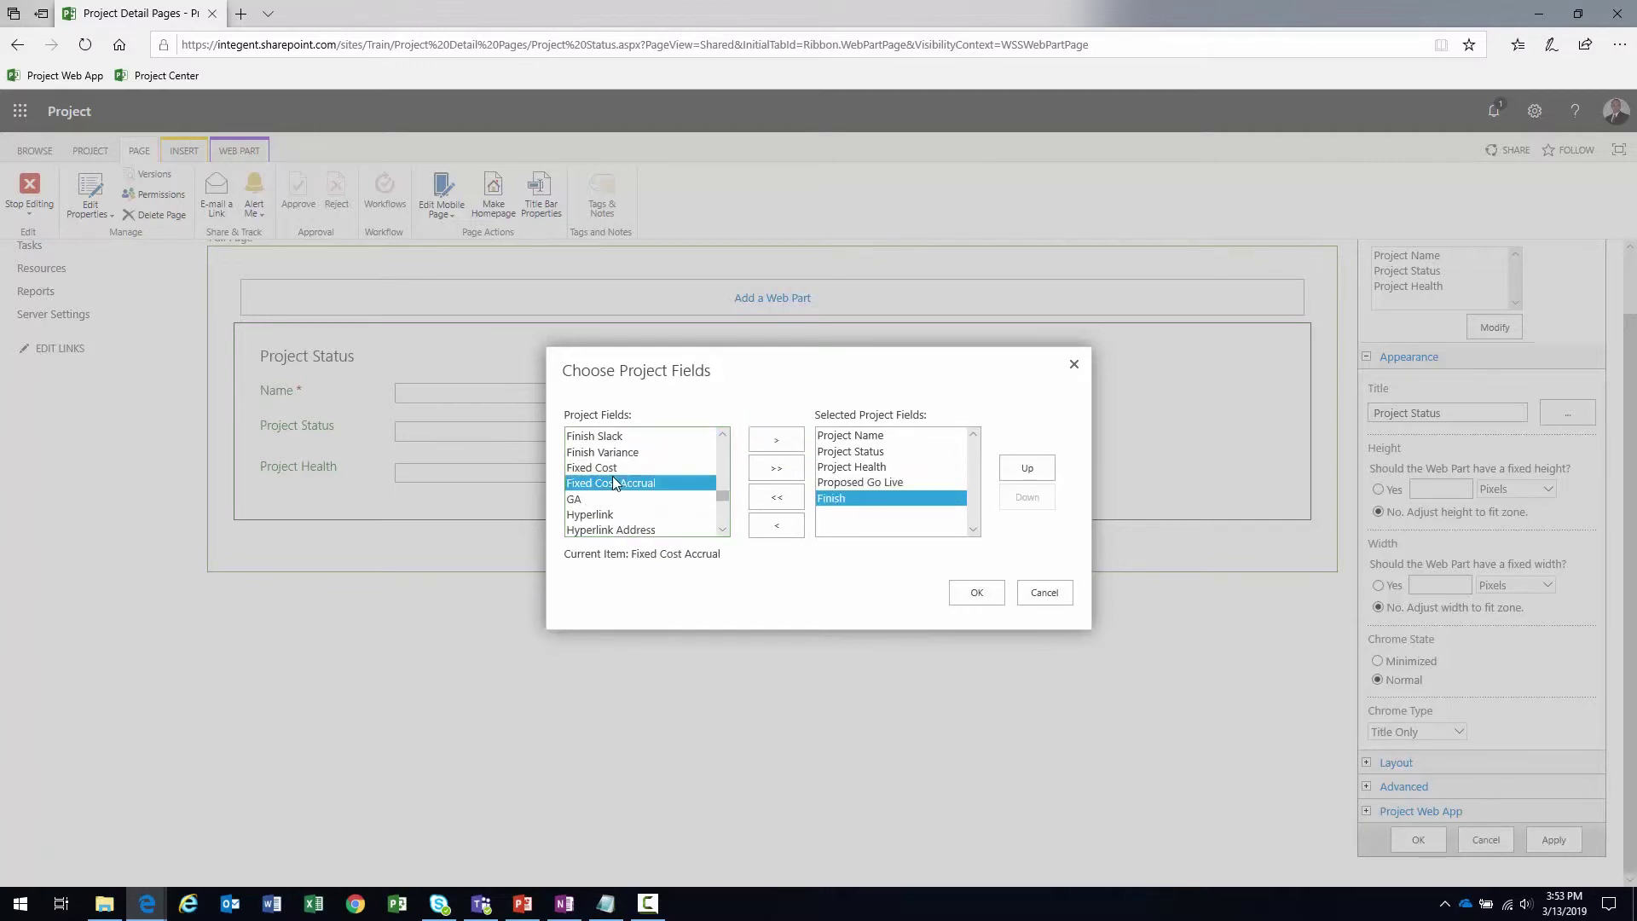
key(p)
key(r)
key(o)
key(j)
scroll(615, 483, down, 3)
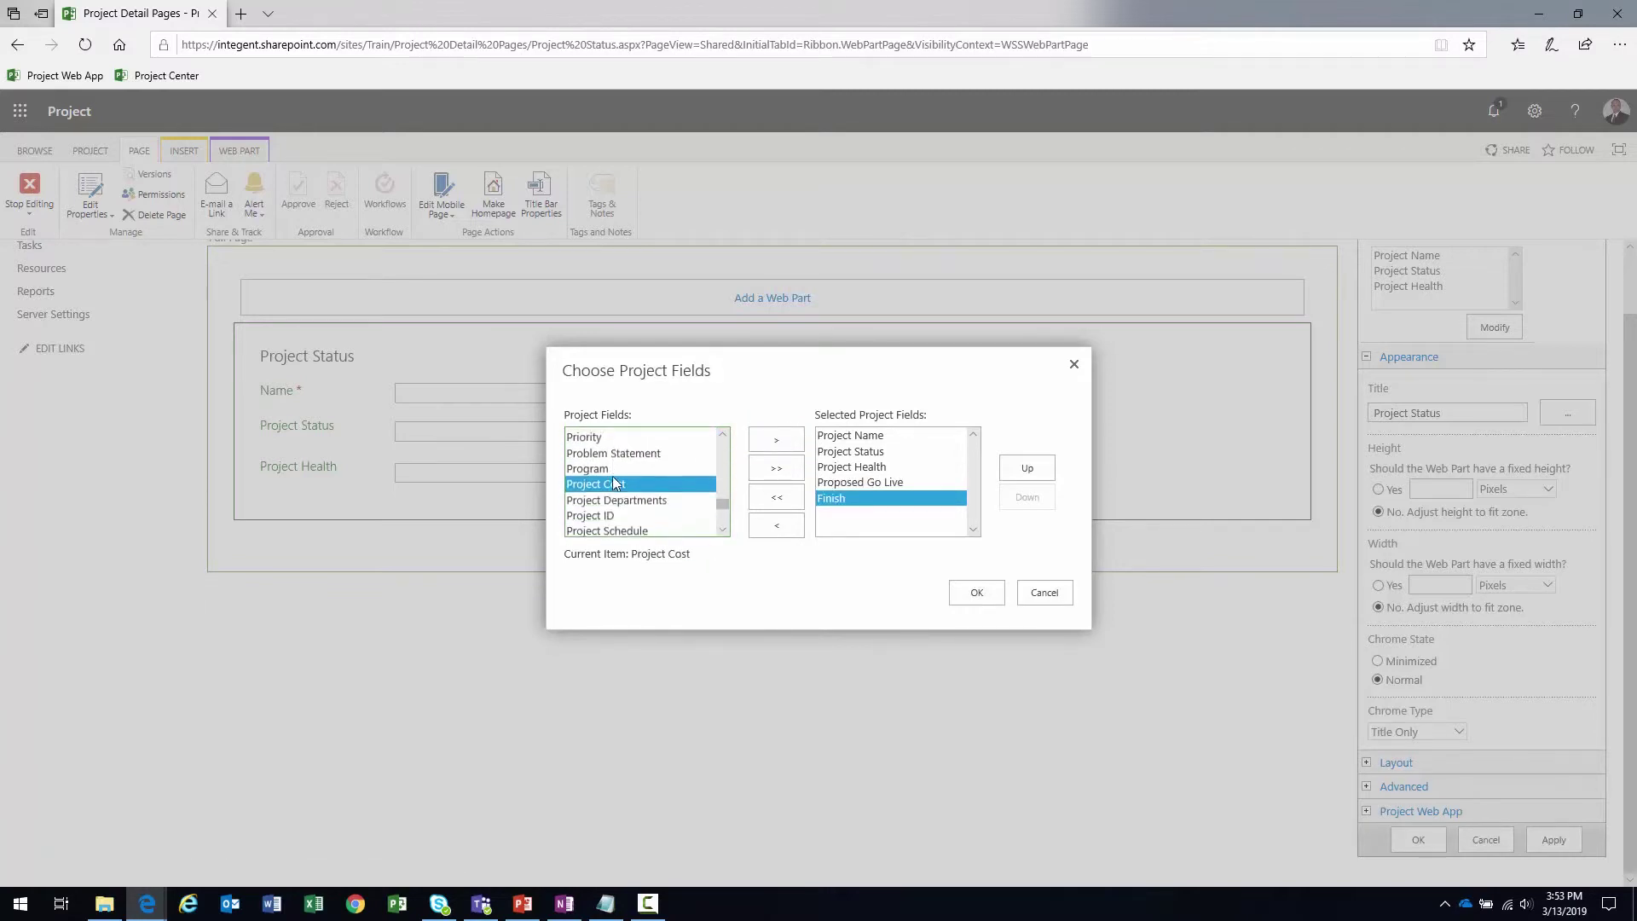
click(612, 495)
click(776, 439)
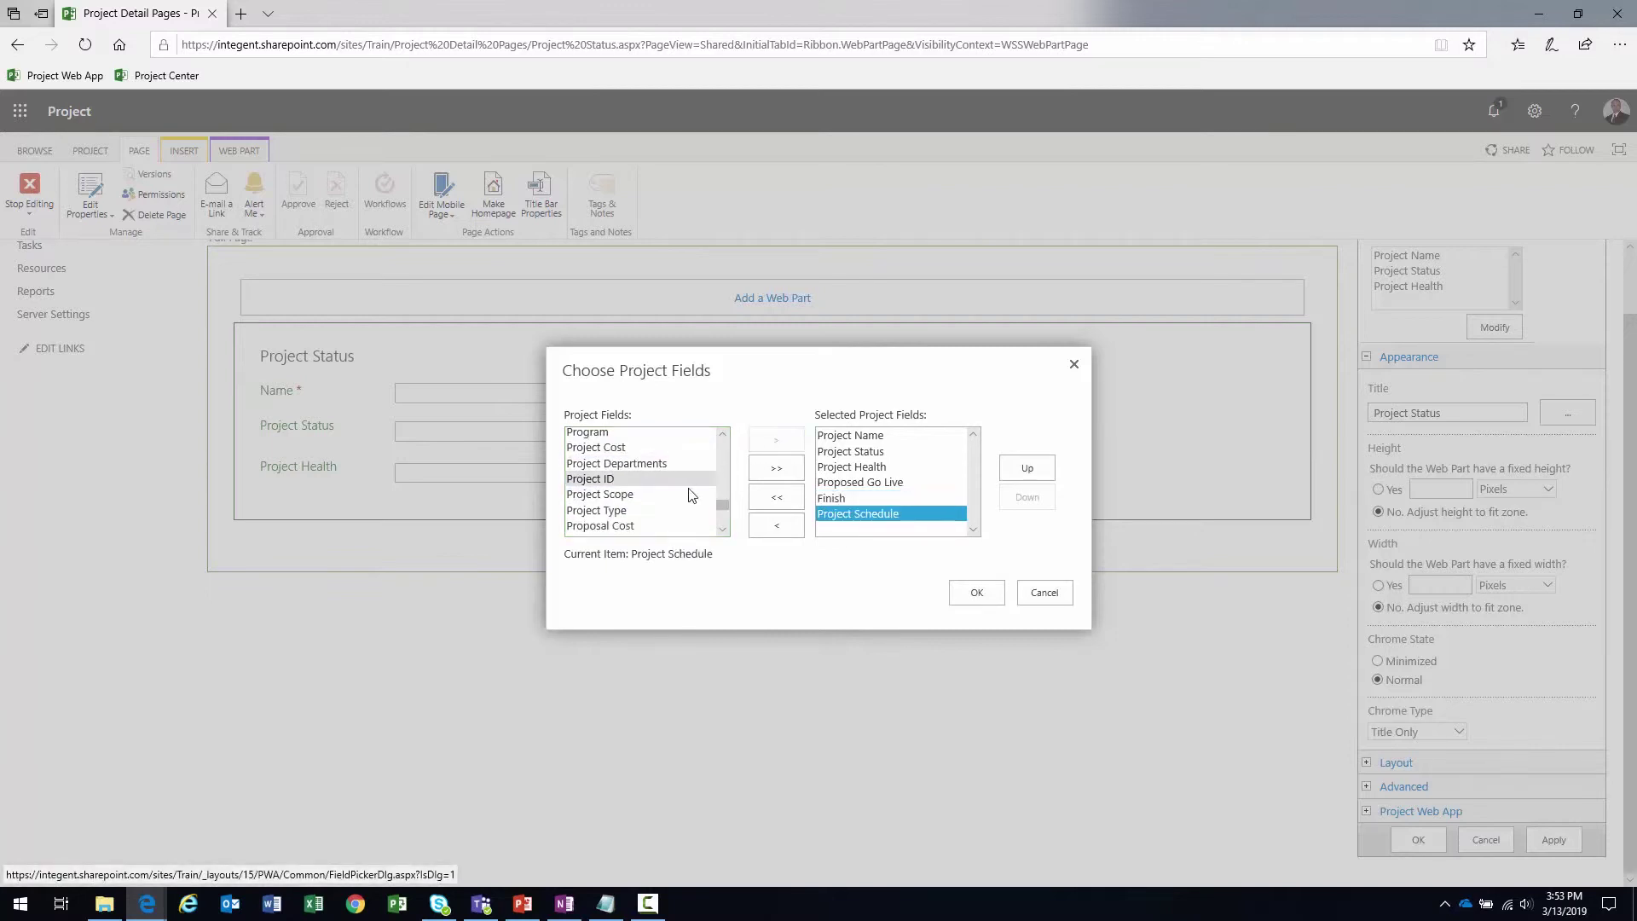
Add the Cost and Cost Variance fields below Project Schedule in the selected project fields
click(644, 492)
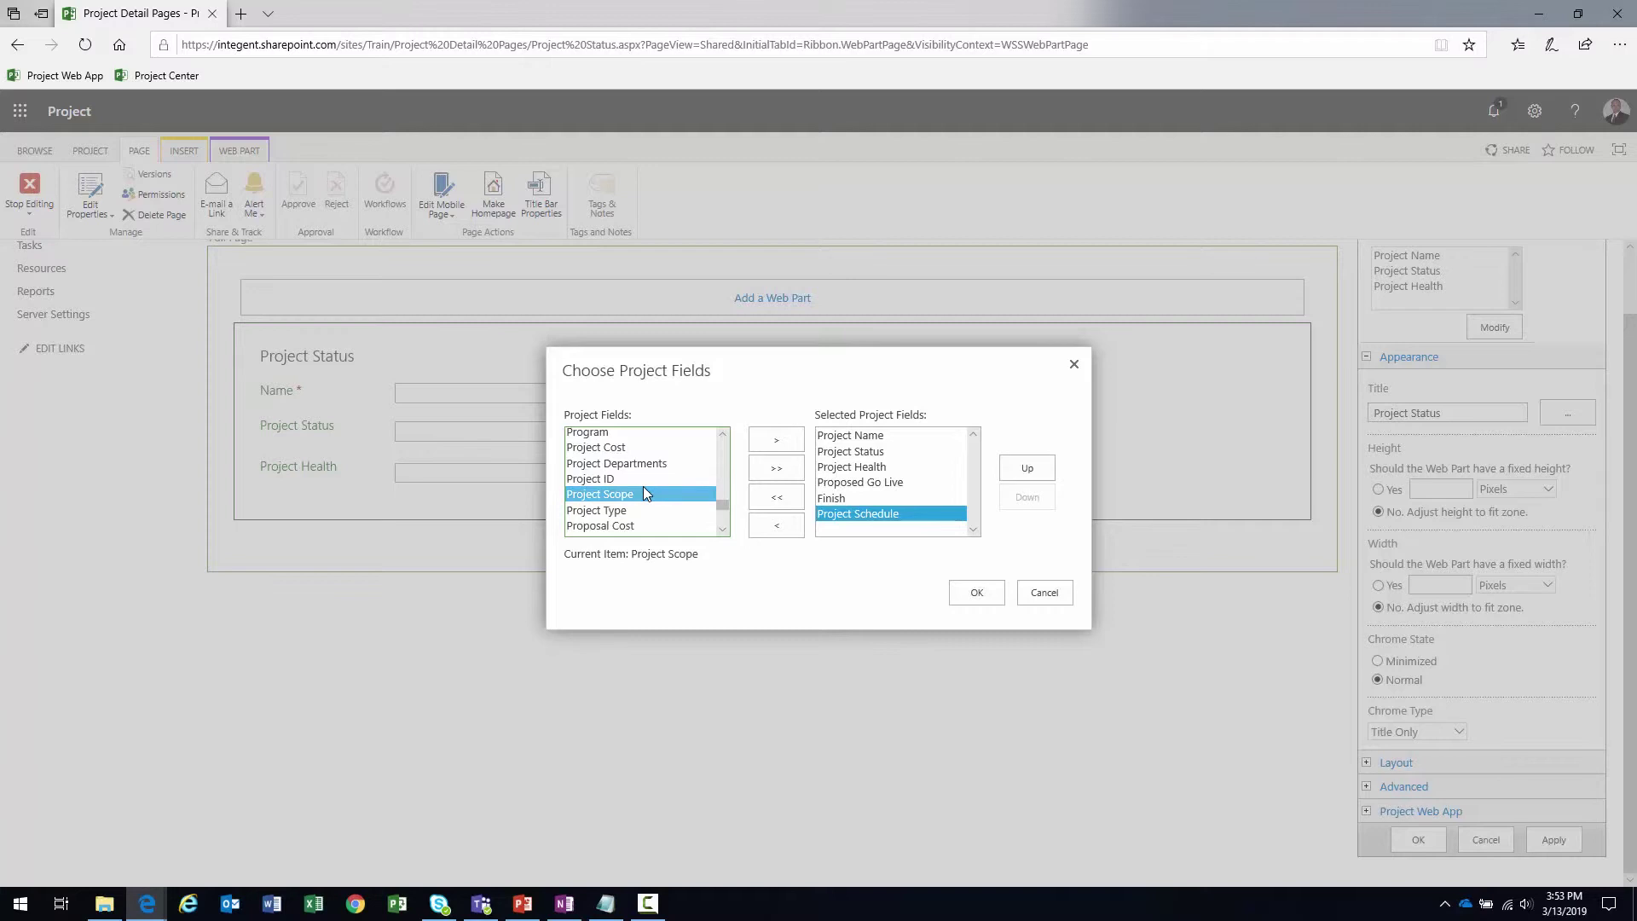
key(c)
scroll(664, 464, up, 2)
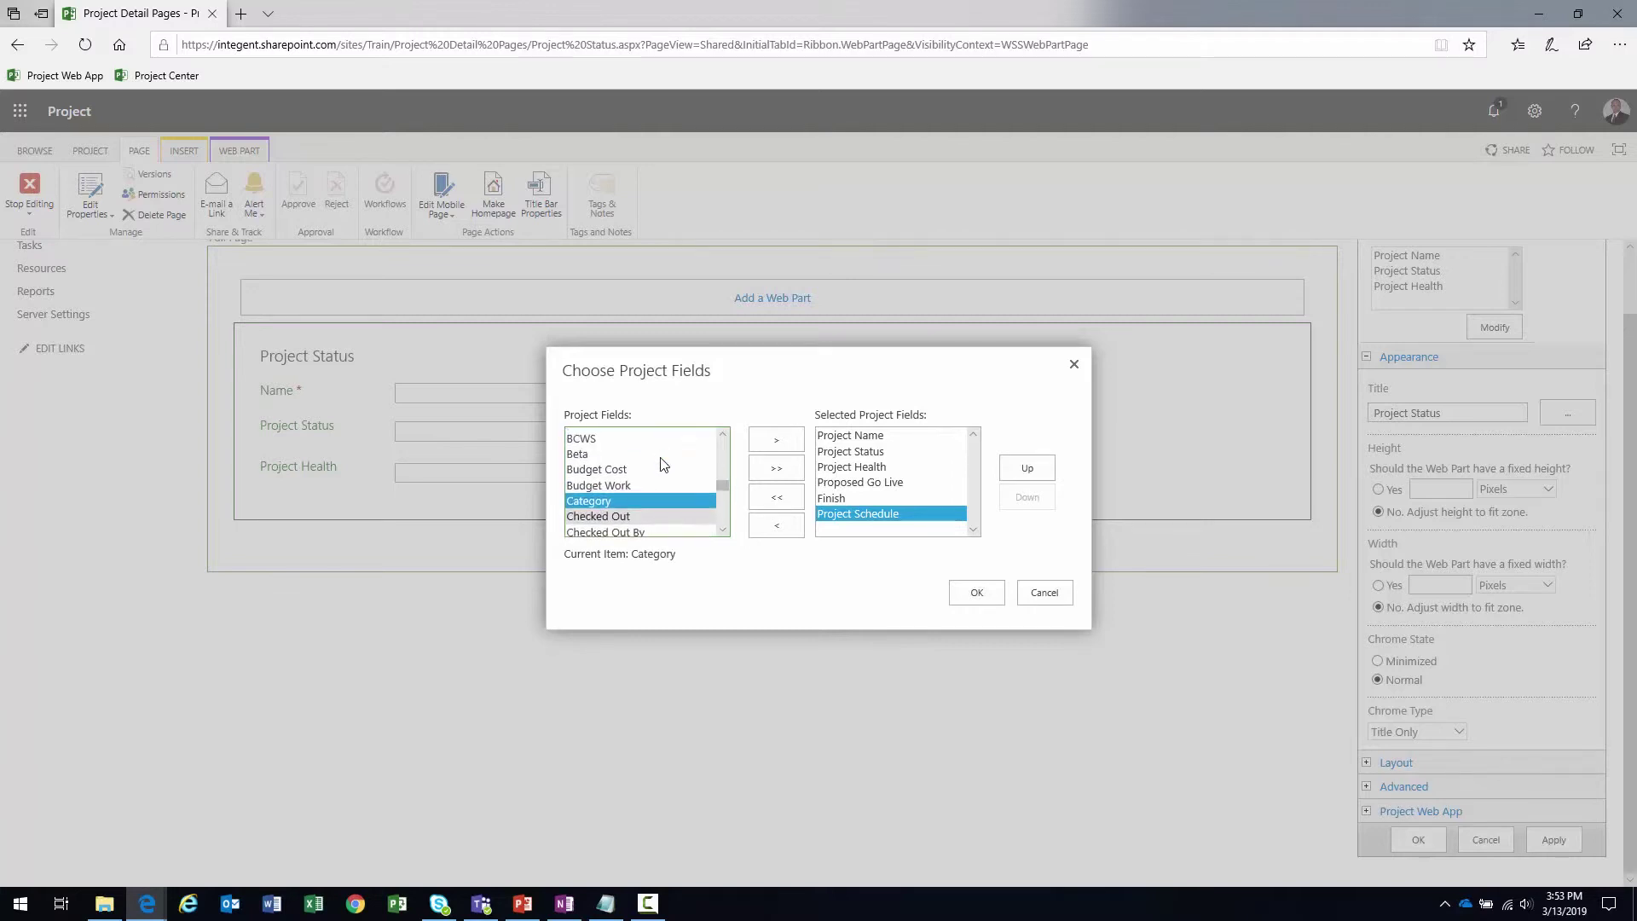
scroll(664, 464, down, 5)
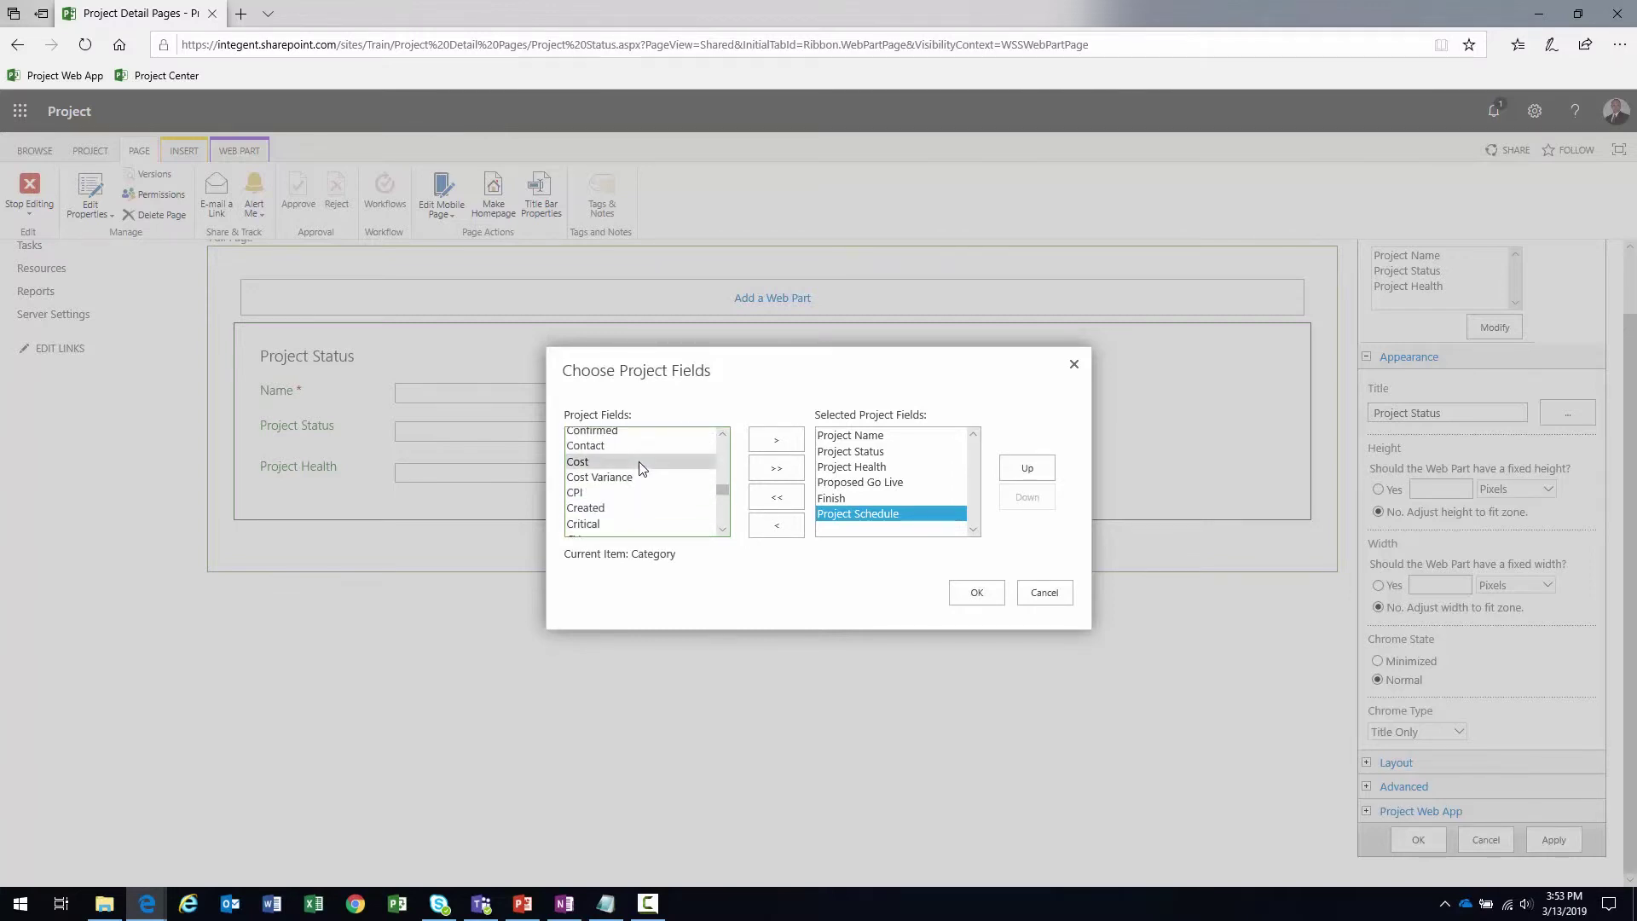
click(640, 463)
click(777, 439)
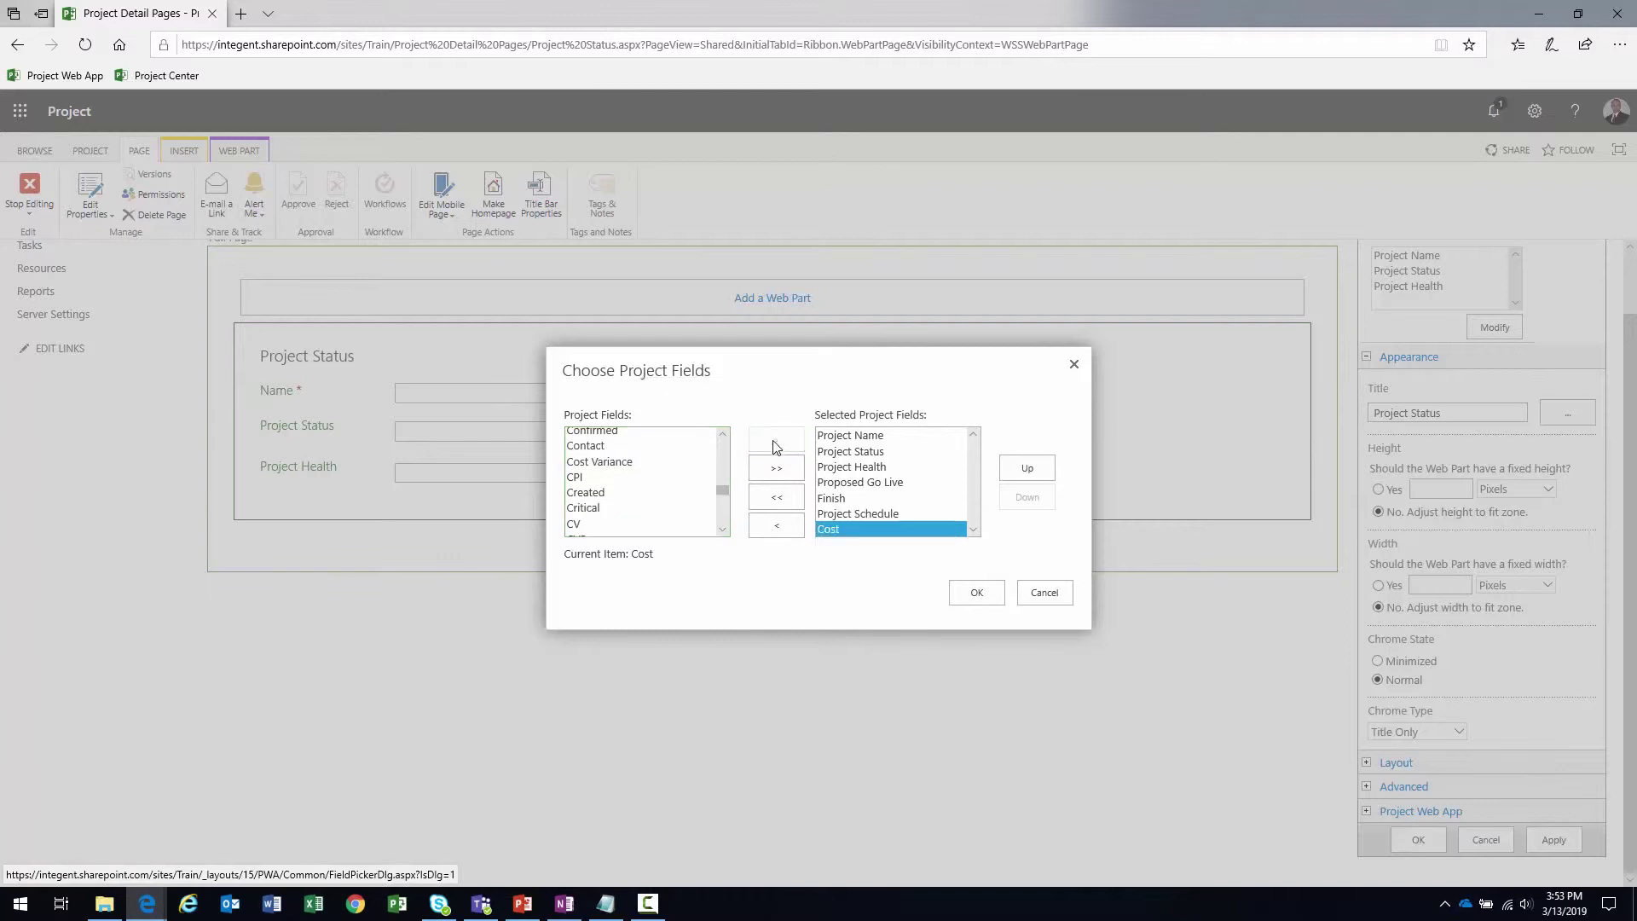
click(623, 508)
click(632, 461)
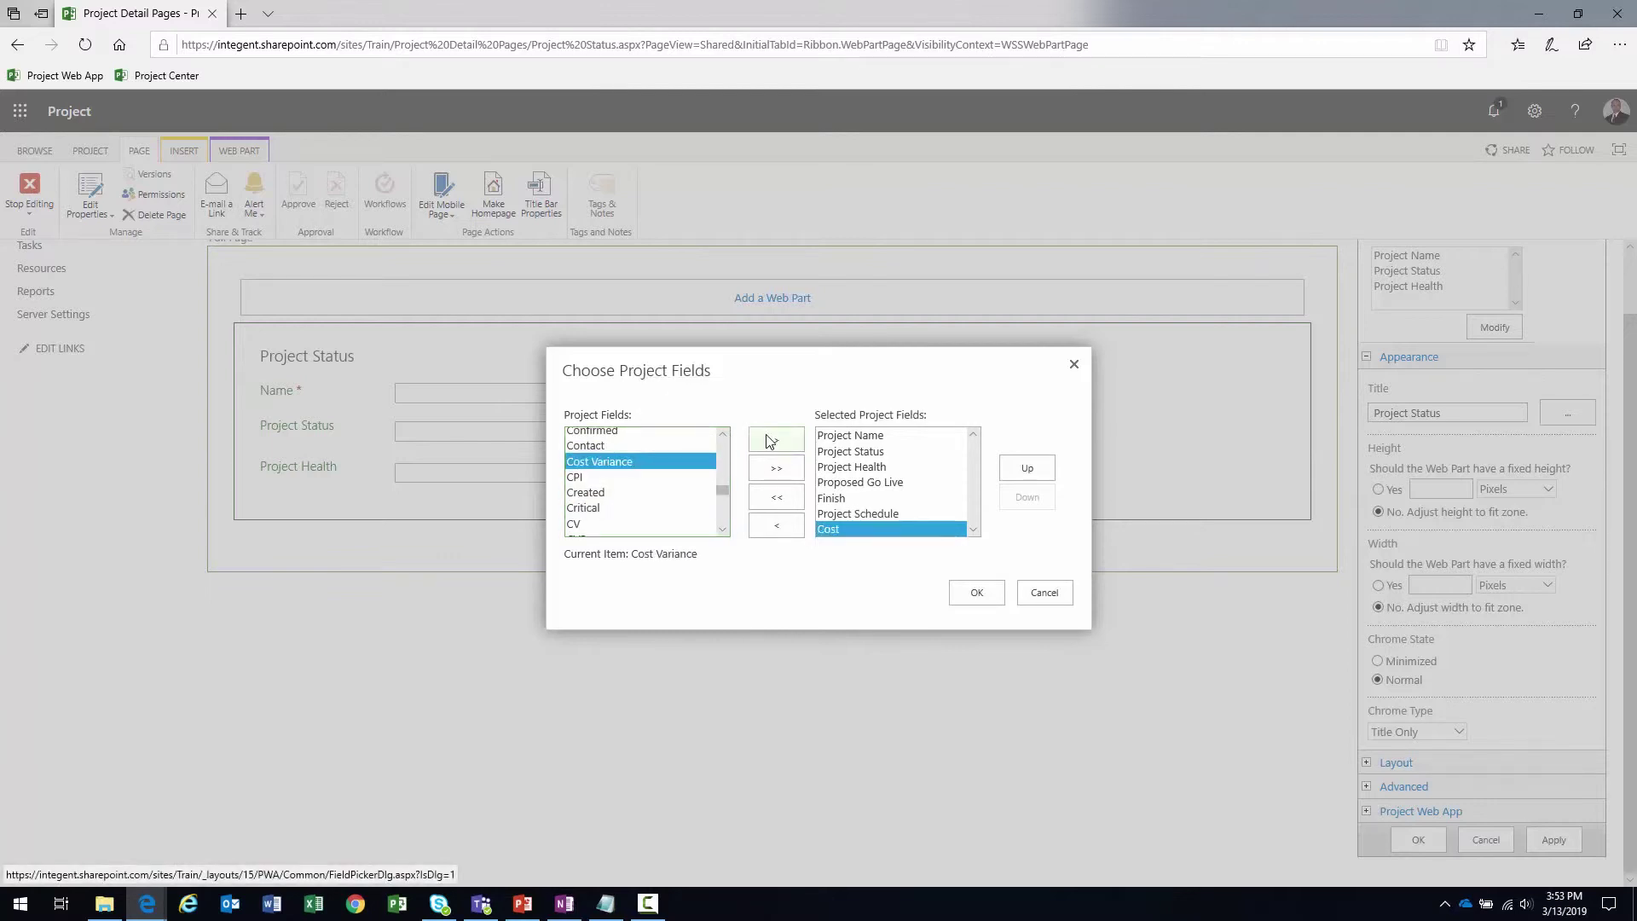
click(770, 441)
Add the Project Cost field as the last selected field and apply the extended field selection to the Project Status web part
click(656, 479)
text(proj)
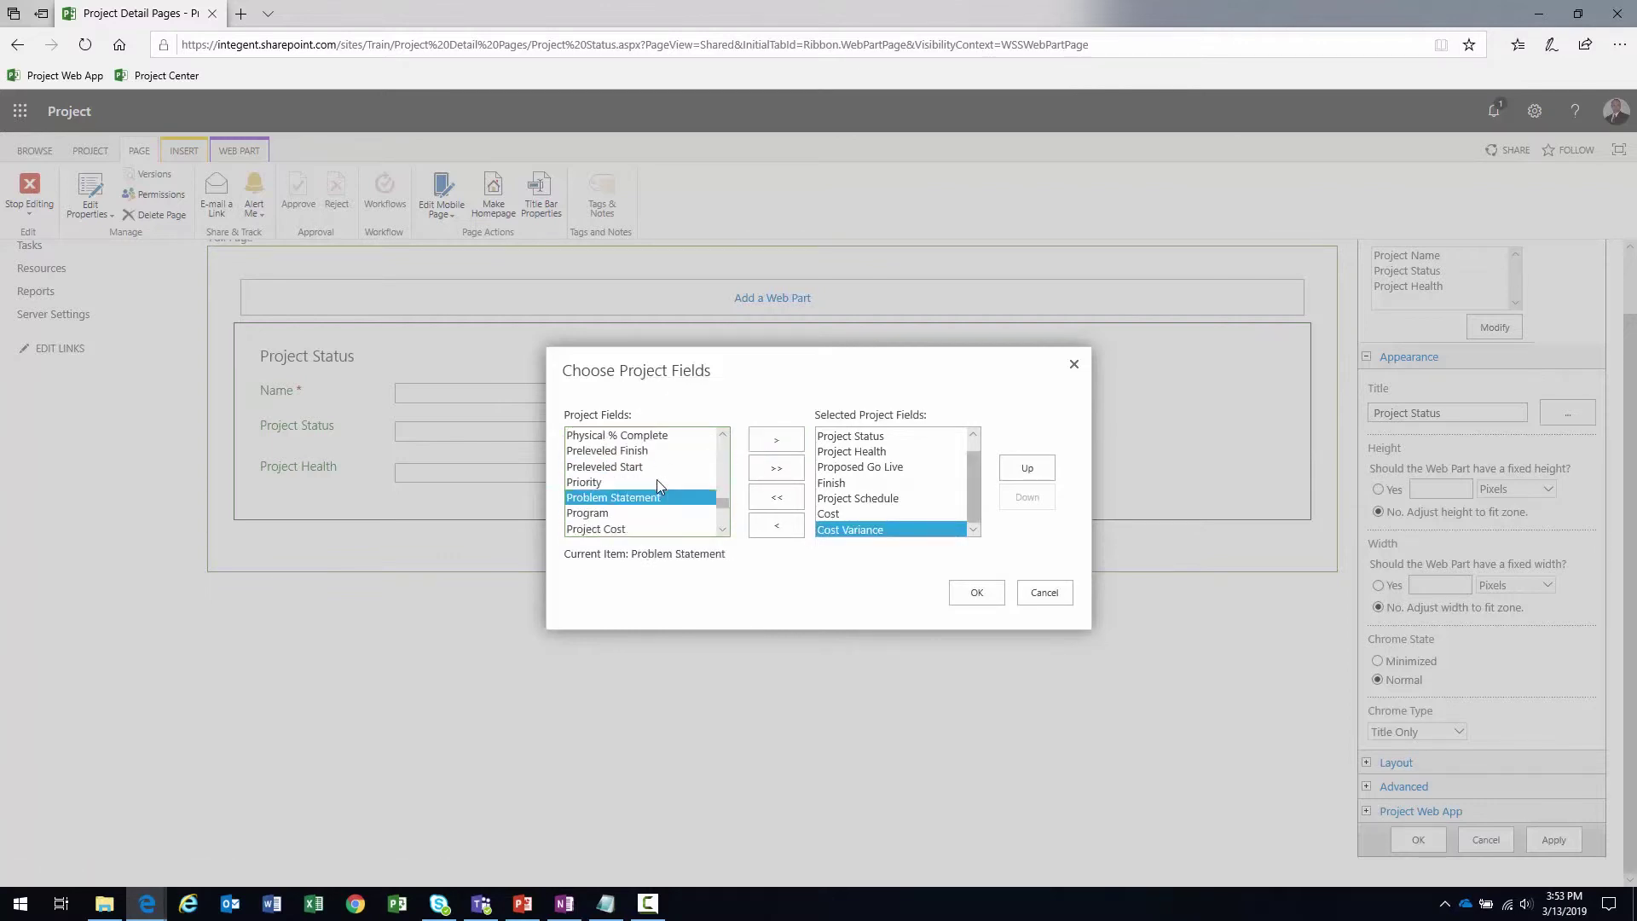
click(777, 440)
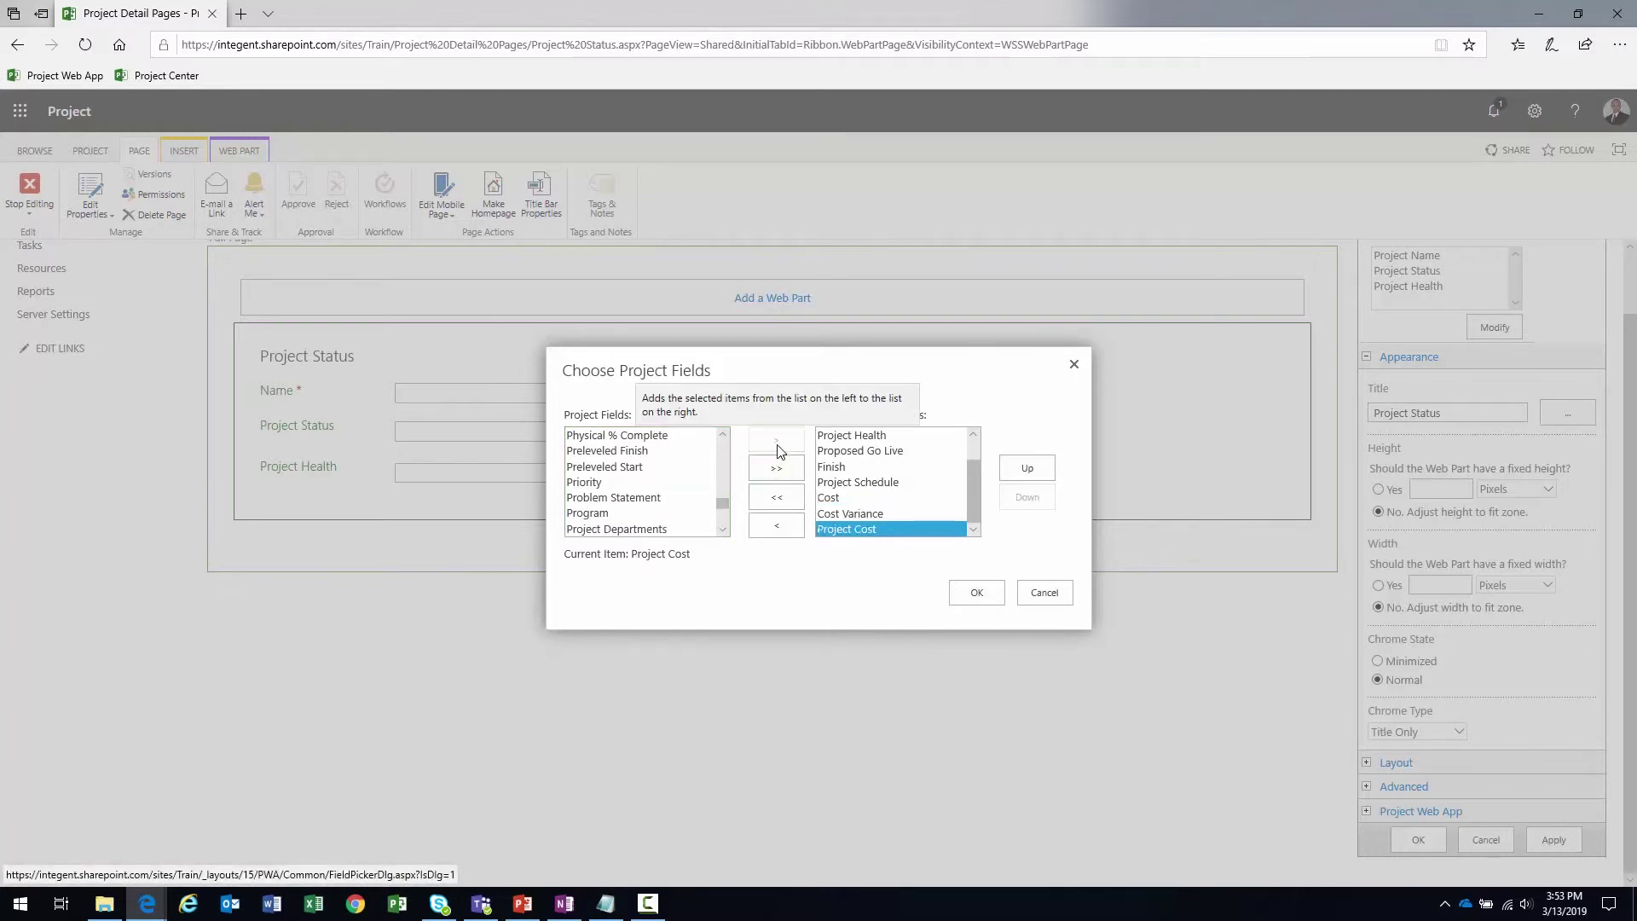
click(969, 595)
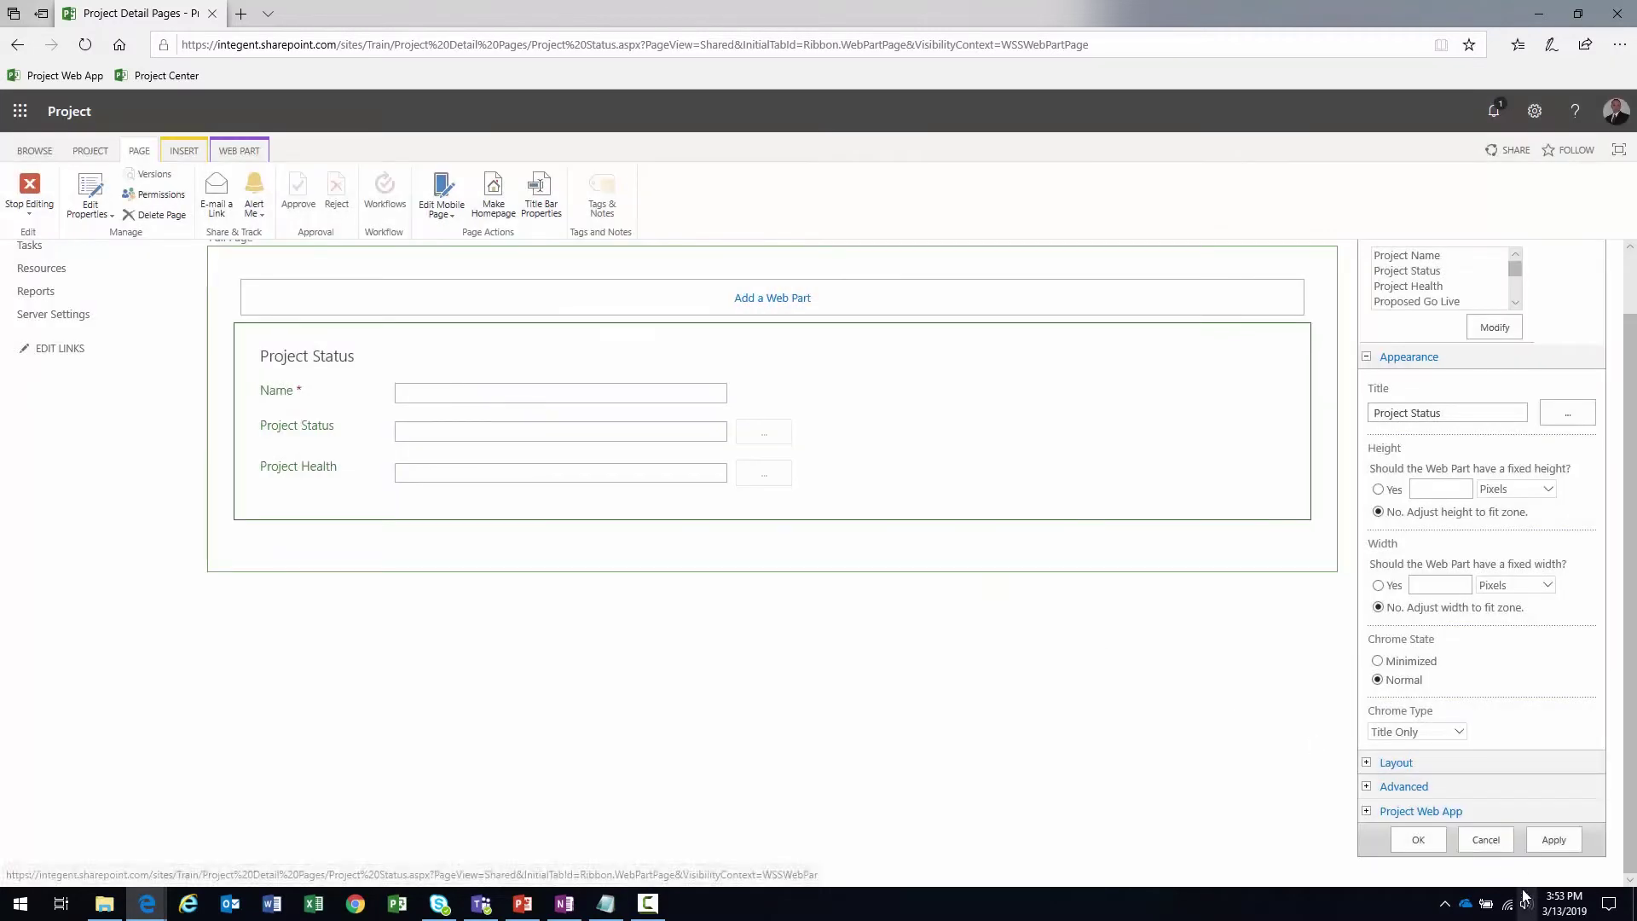
click(1554, 840)
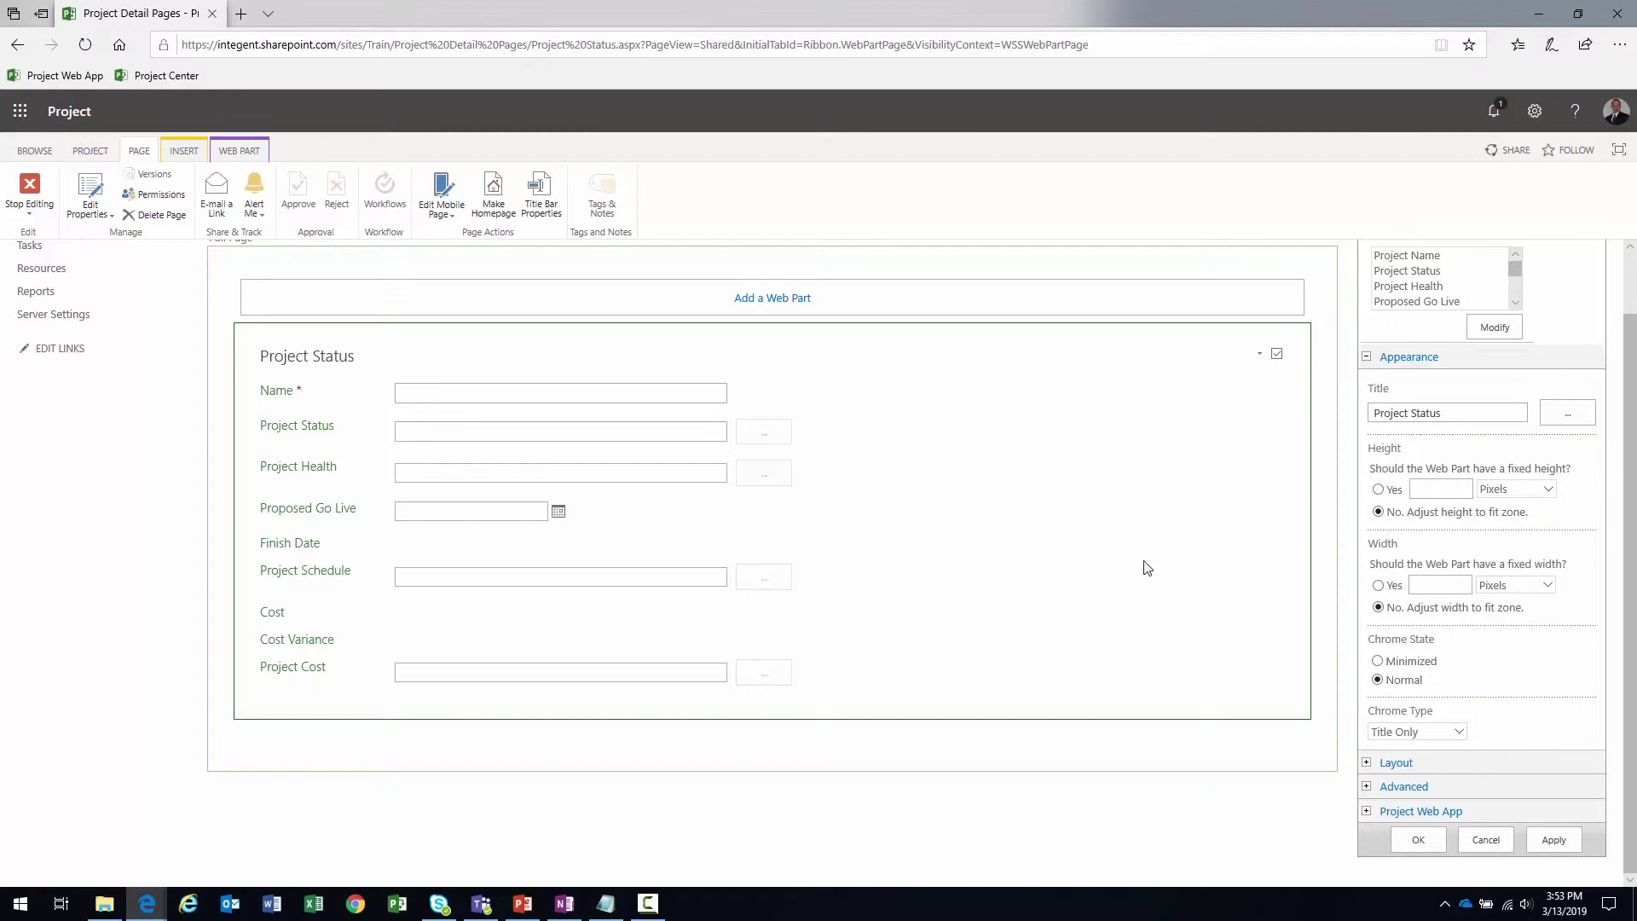
Examine the remaining available project fields around the Project entries for the web part, and close the field selection without changing it
click(1494, 327)
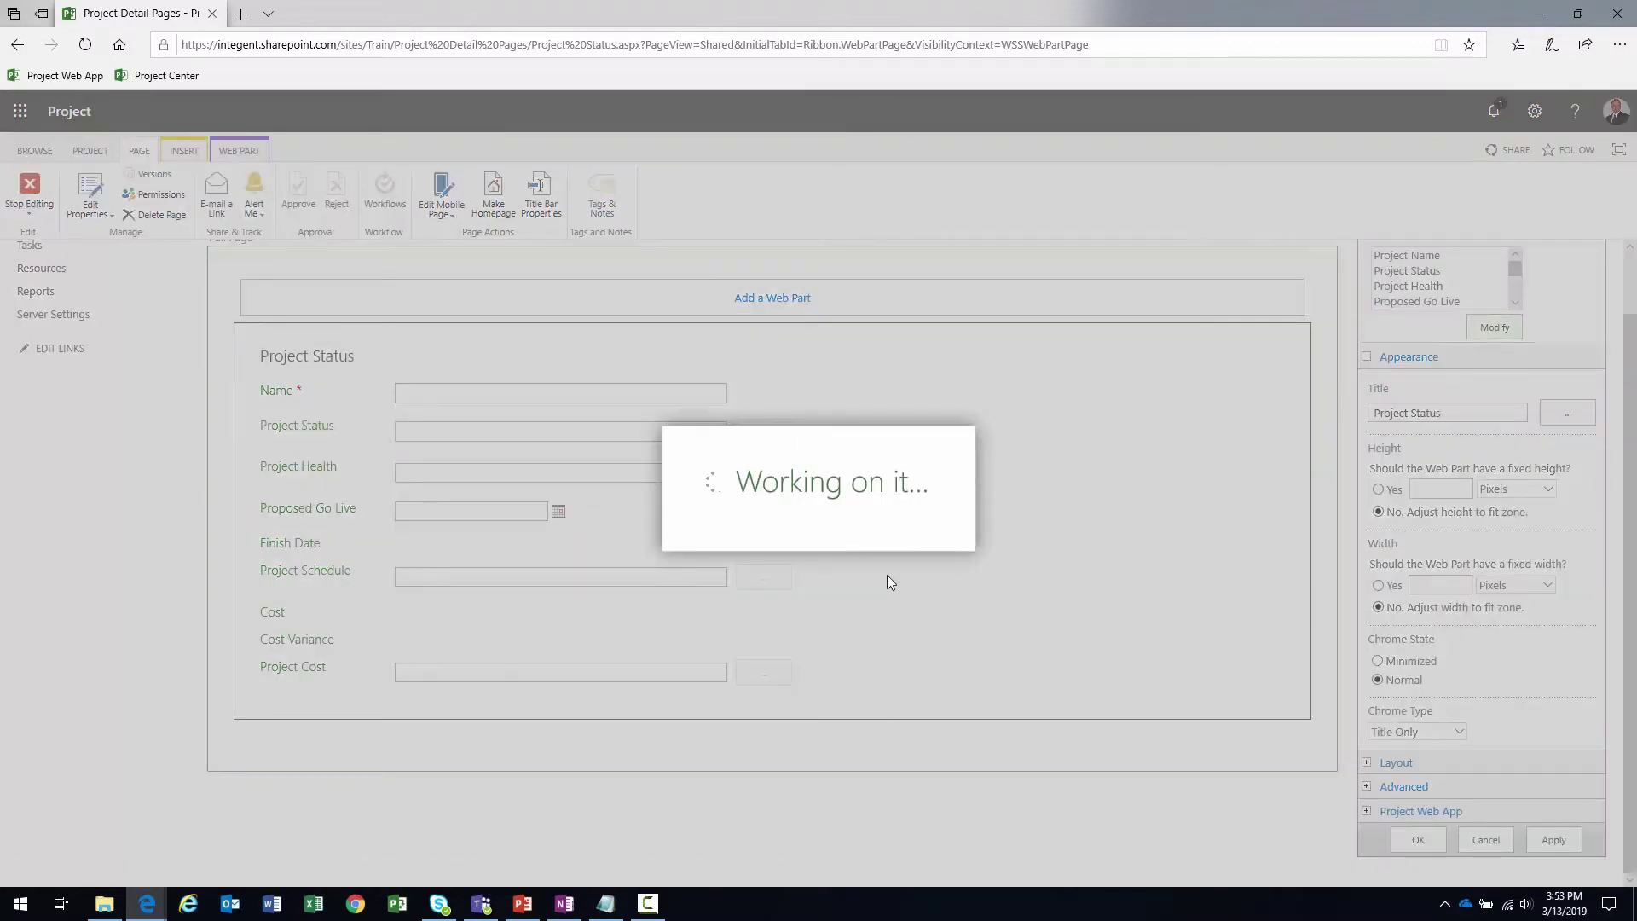
click(643, 475)
text(proj)
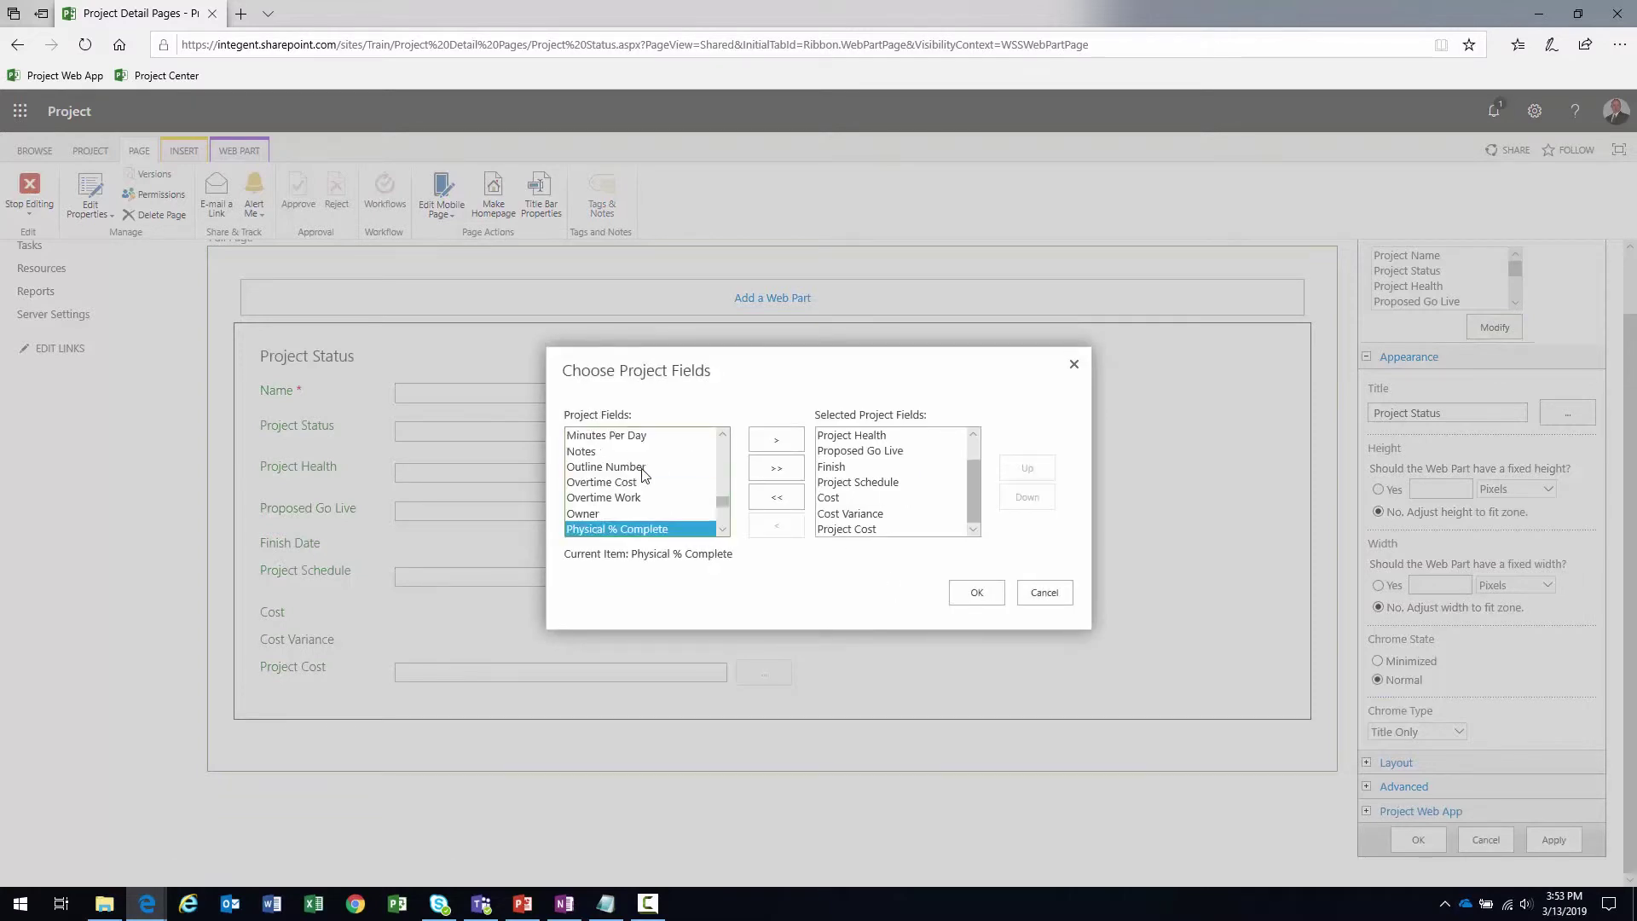
scroll(643, 475, down, 8)
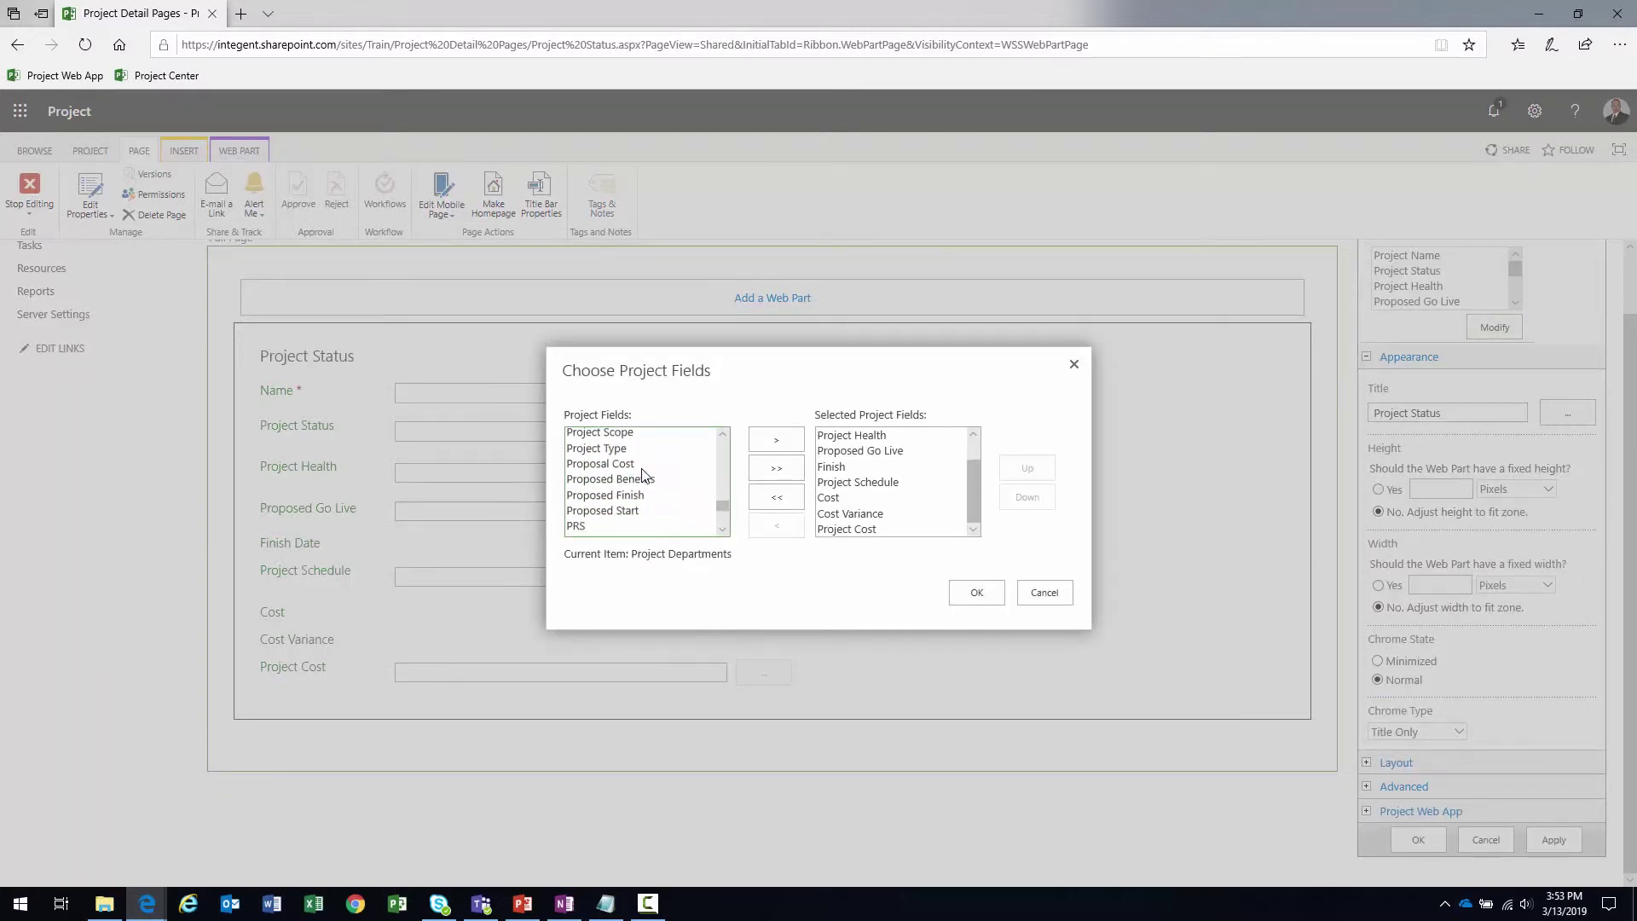
scroll(643, 475, up, 8)
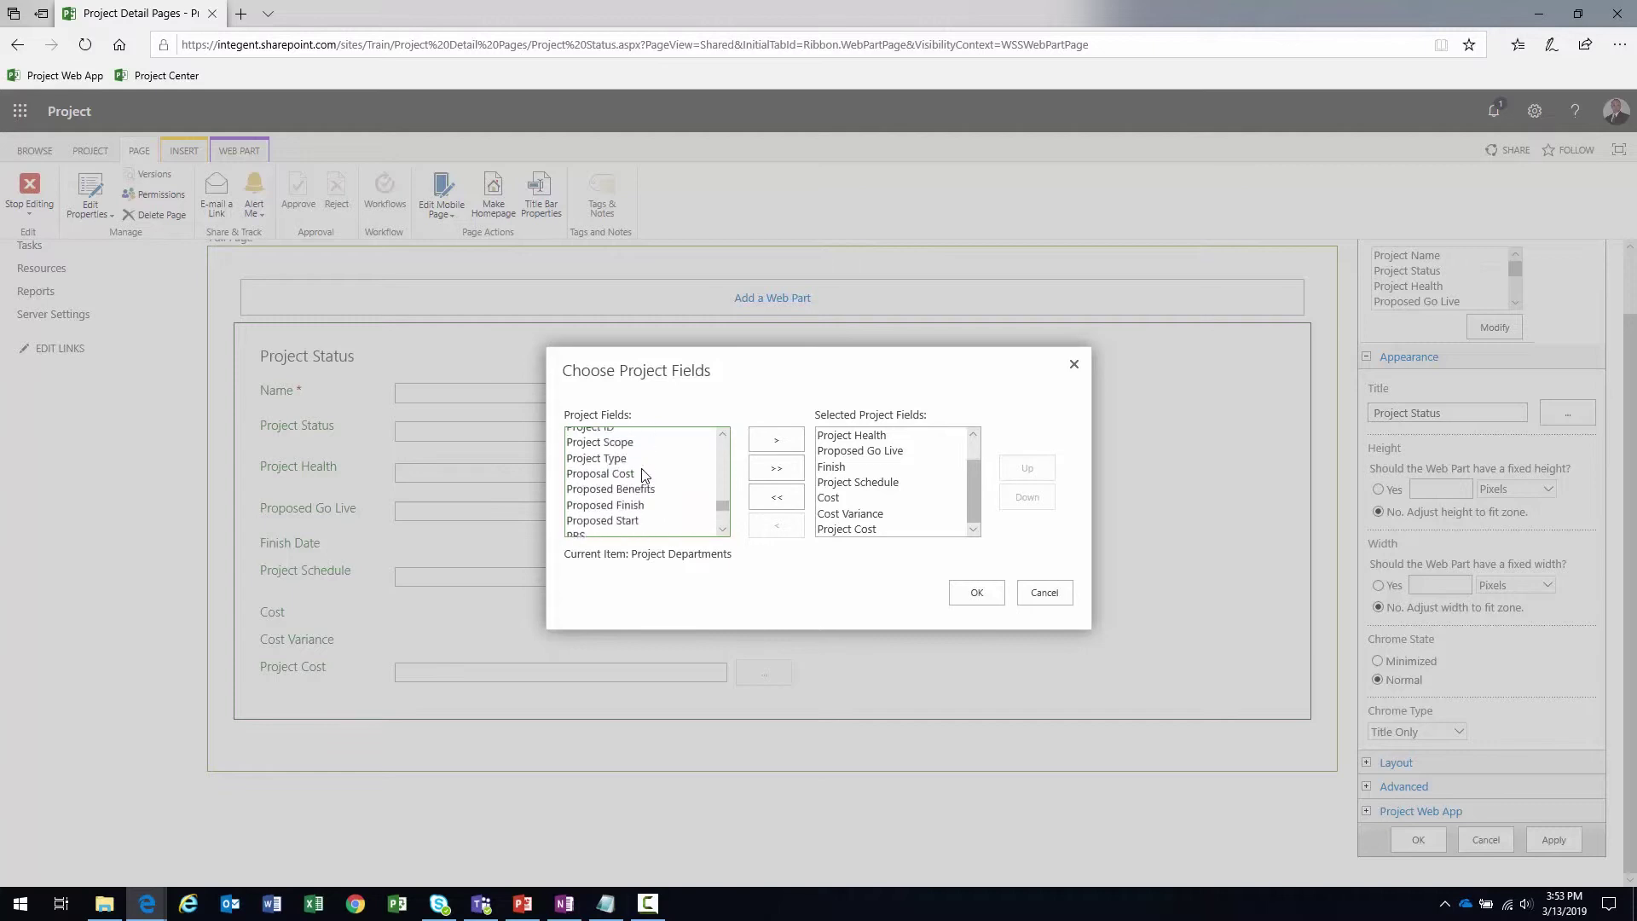
scroll(641, 475, down, 2)
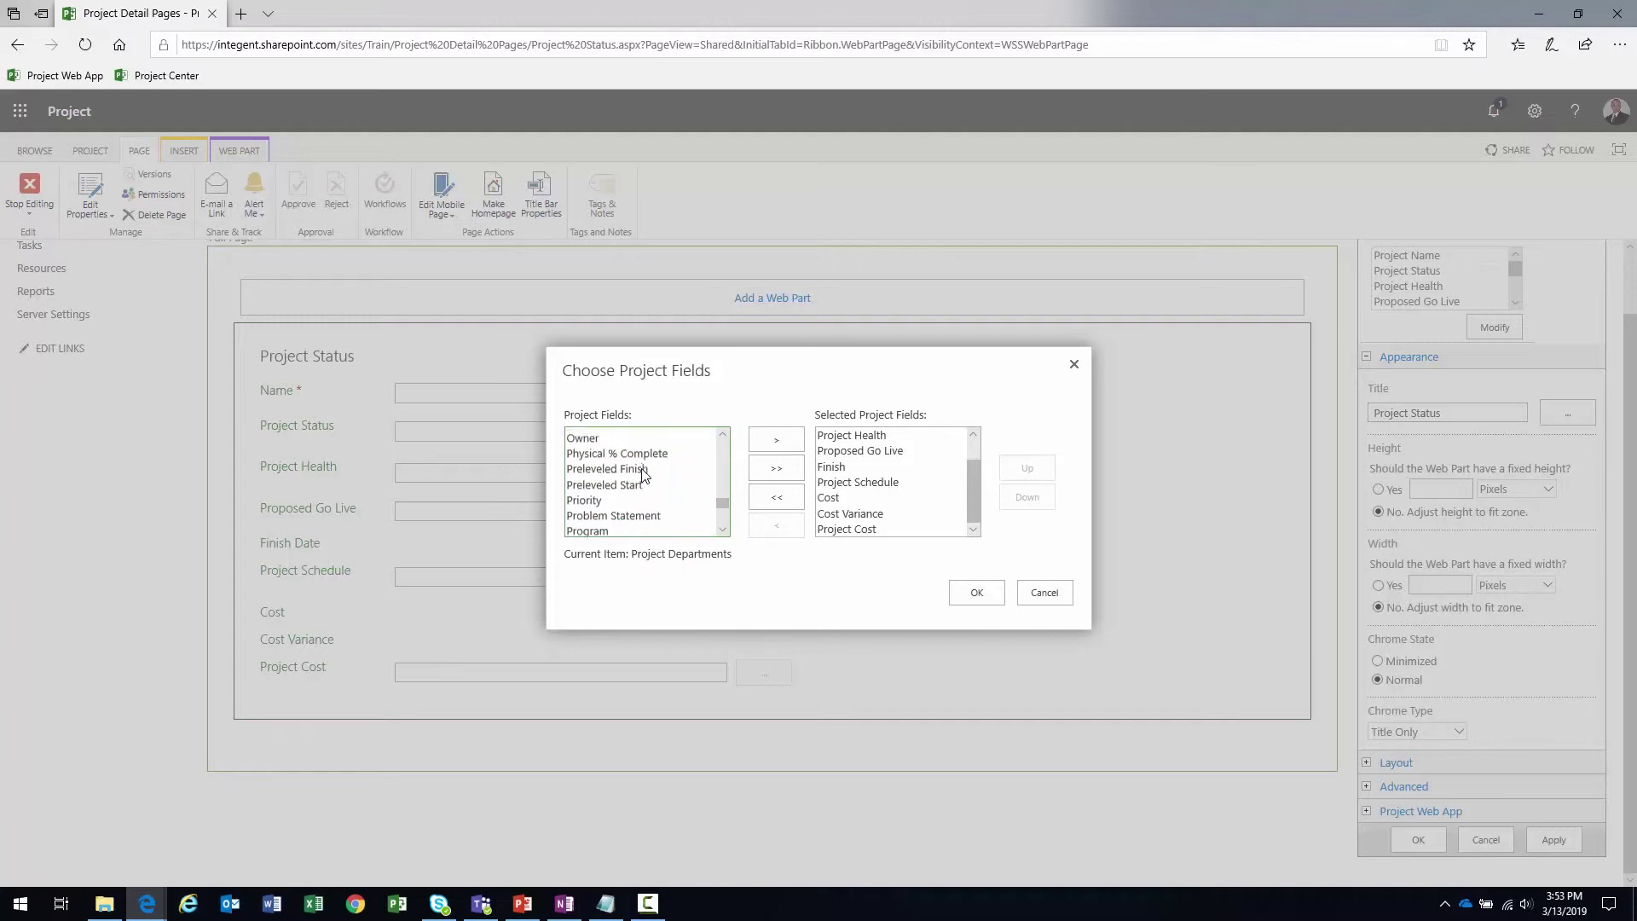
scroll(641, 470, down, 3)
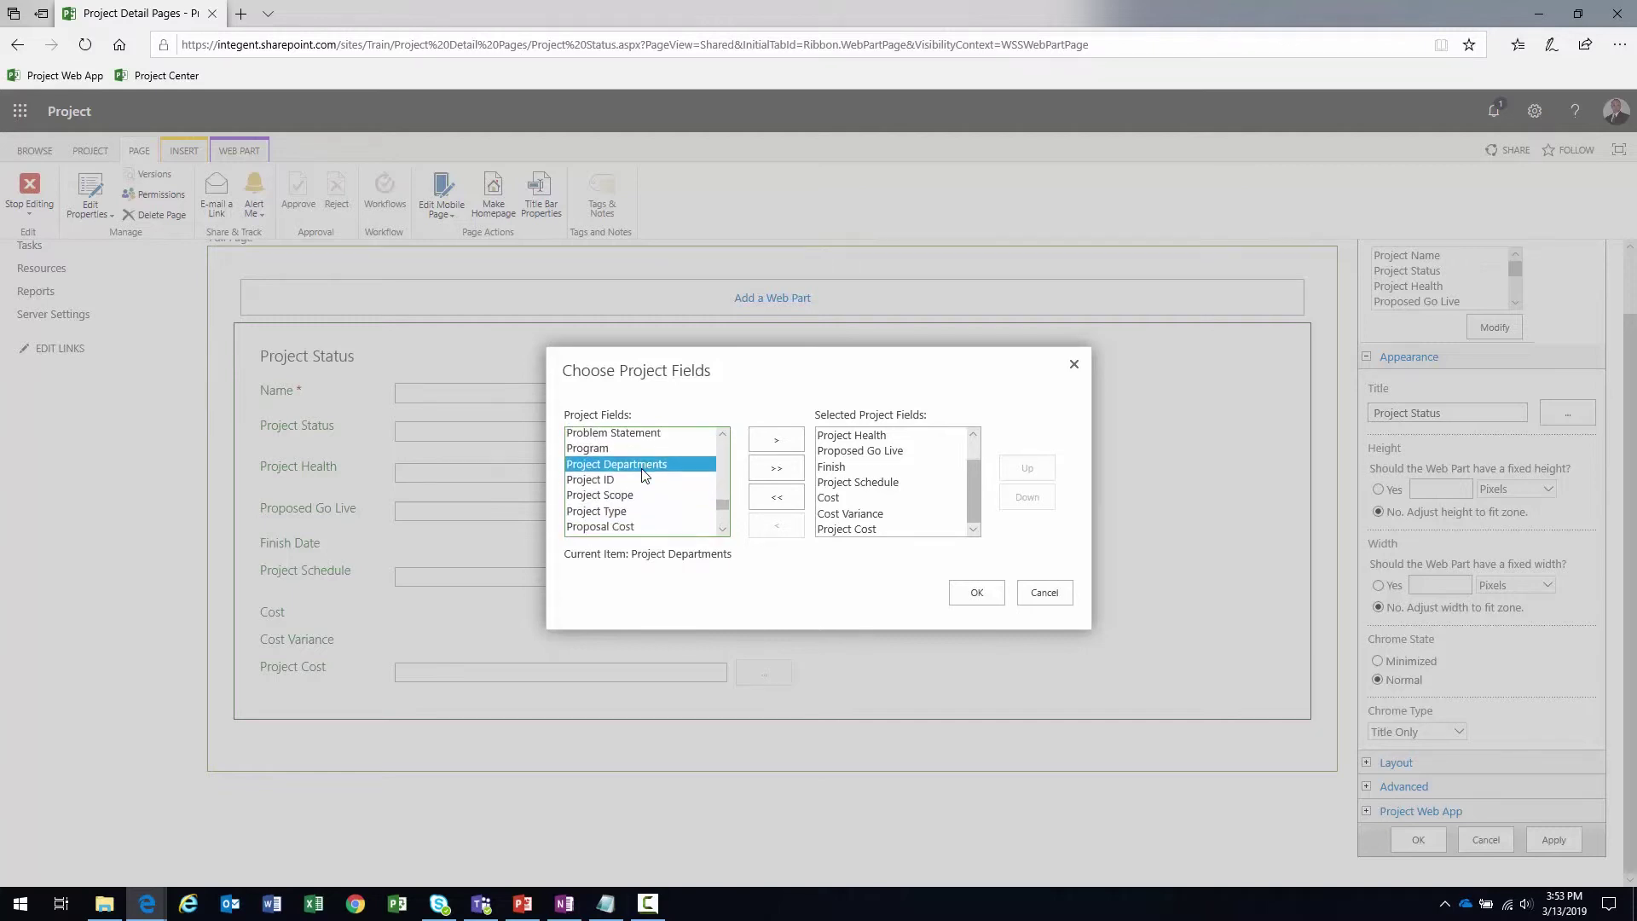
scroll(643, 475, down, 1)
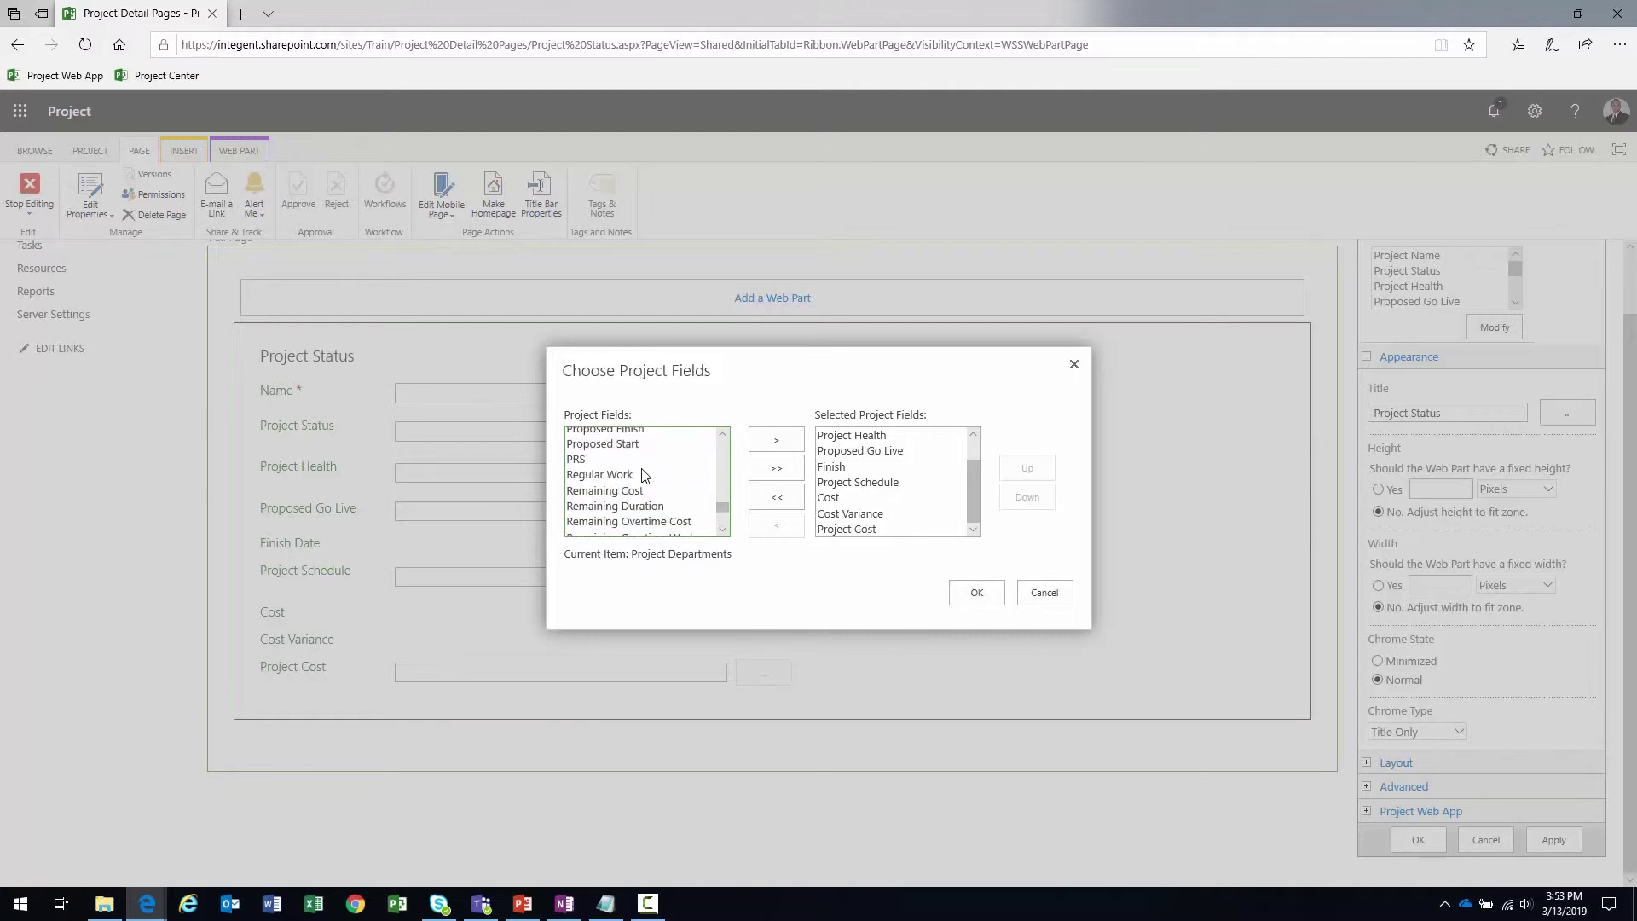
scroll(643, 475, up, 3)
scroll(643, 475, up, 2)
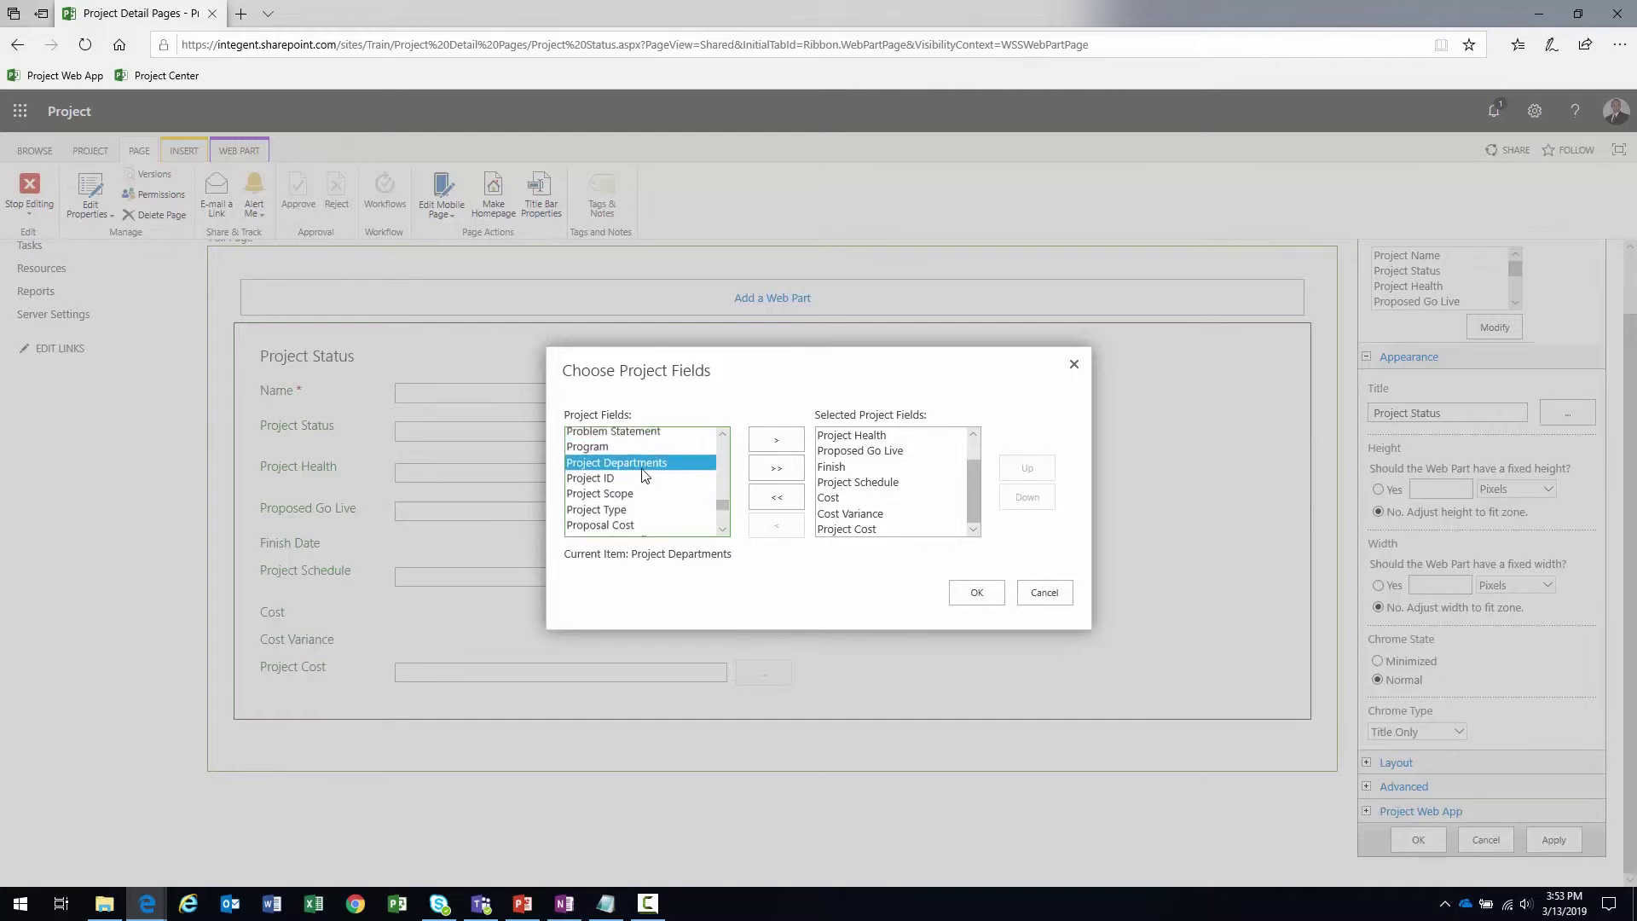
scroll(643, 475, down, 3)
scroll(644, 475, down, 2)
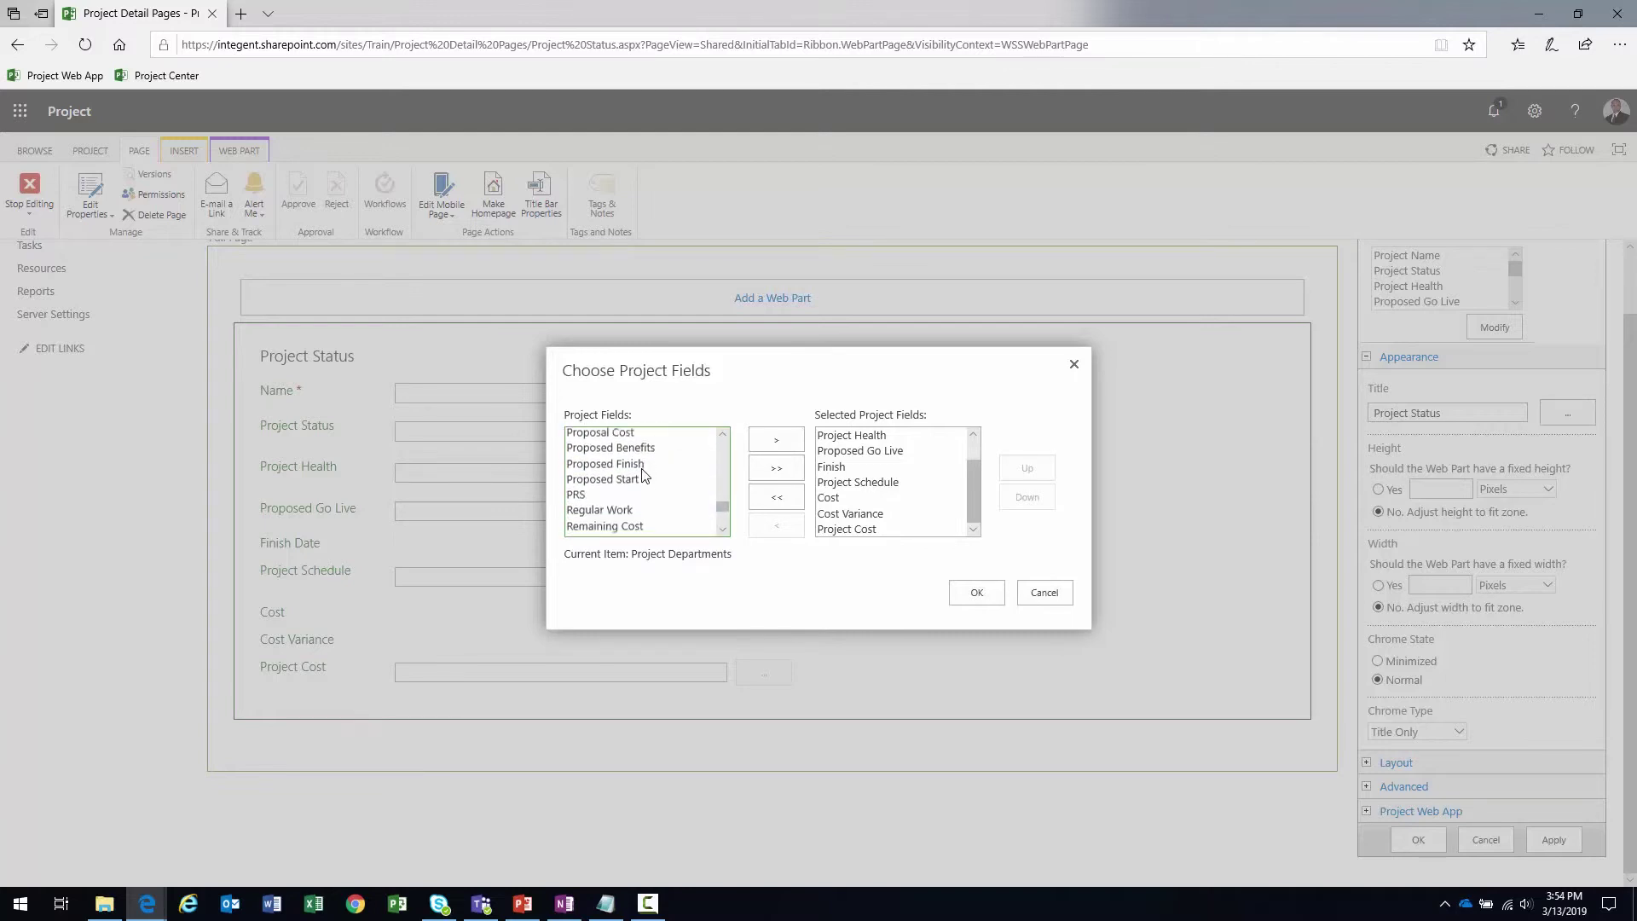
scroll(643, 469, up, 3)
scroll(642, 468, down, 3)
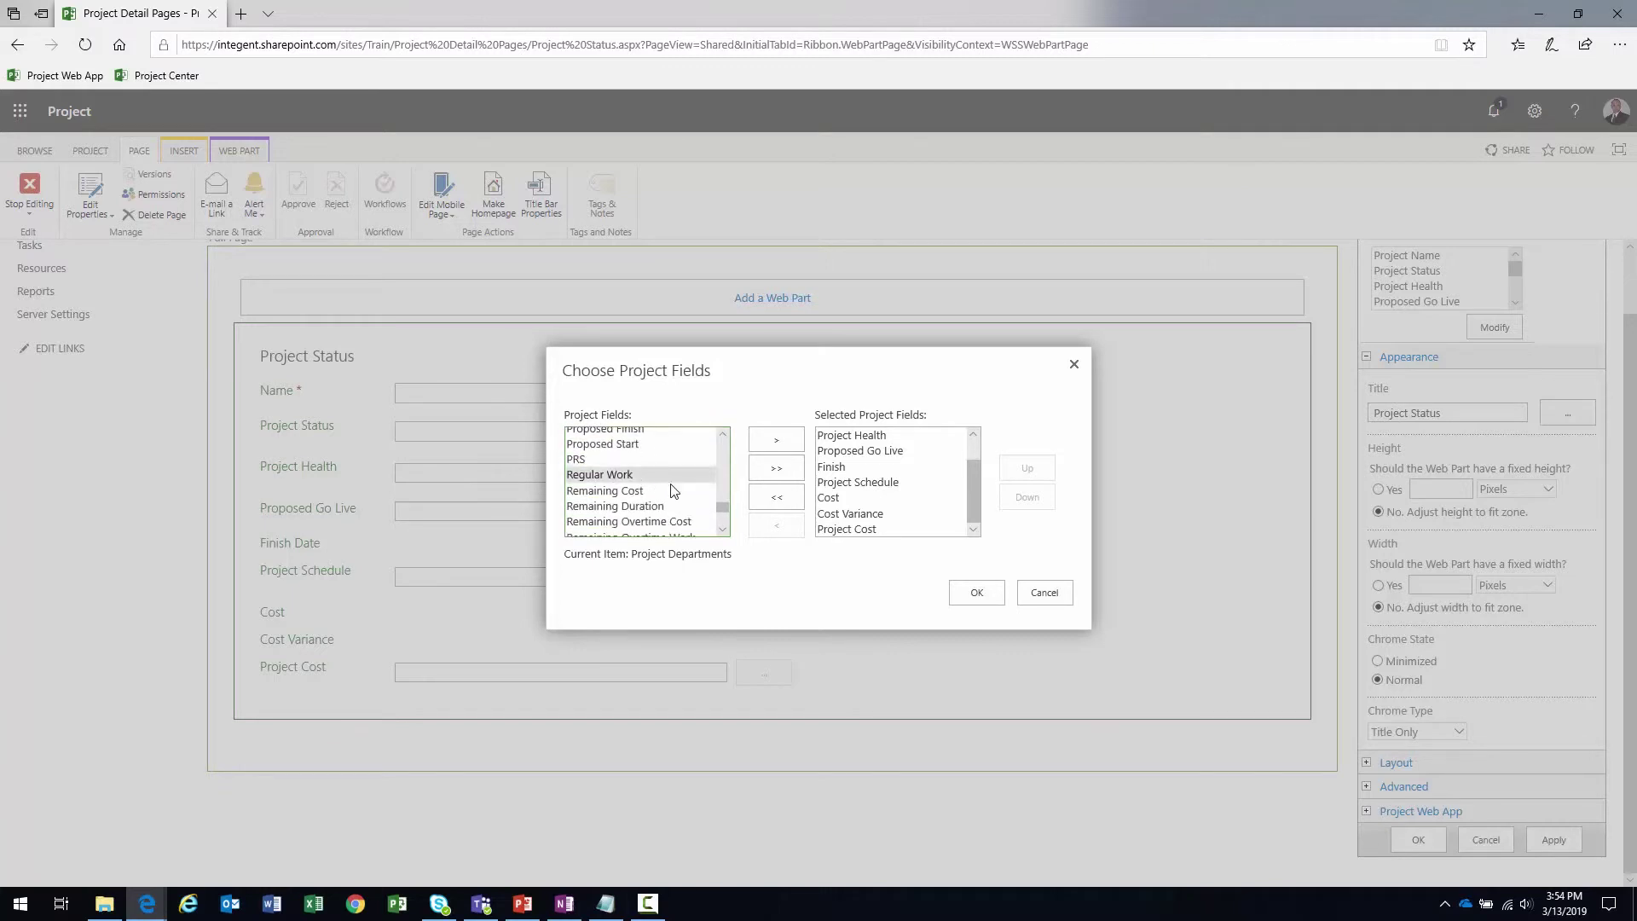
click(1058, 595)
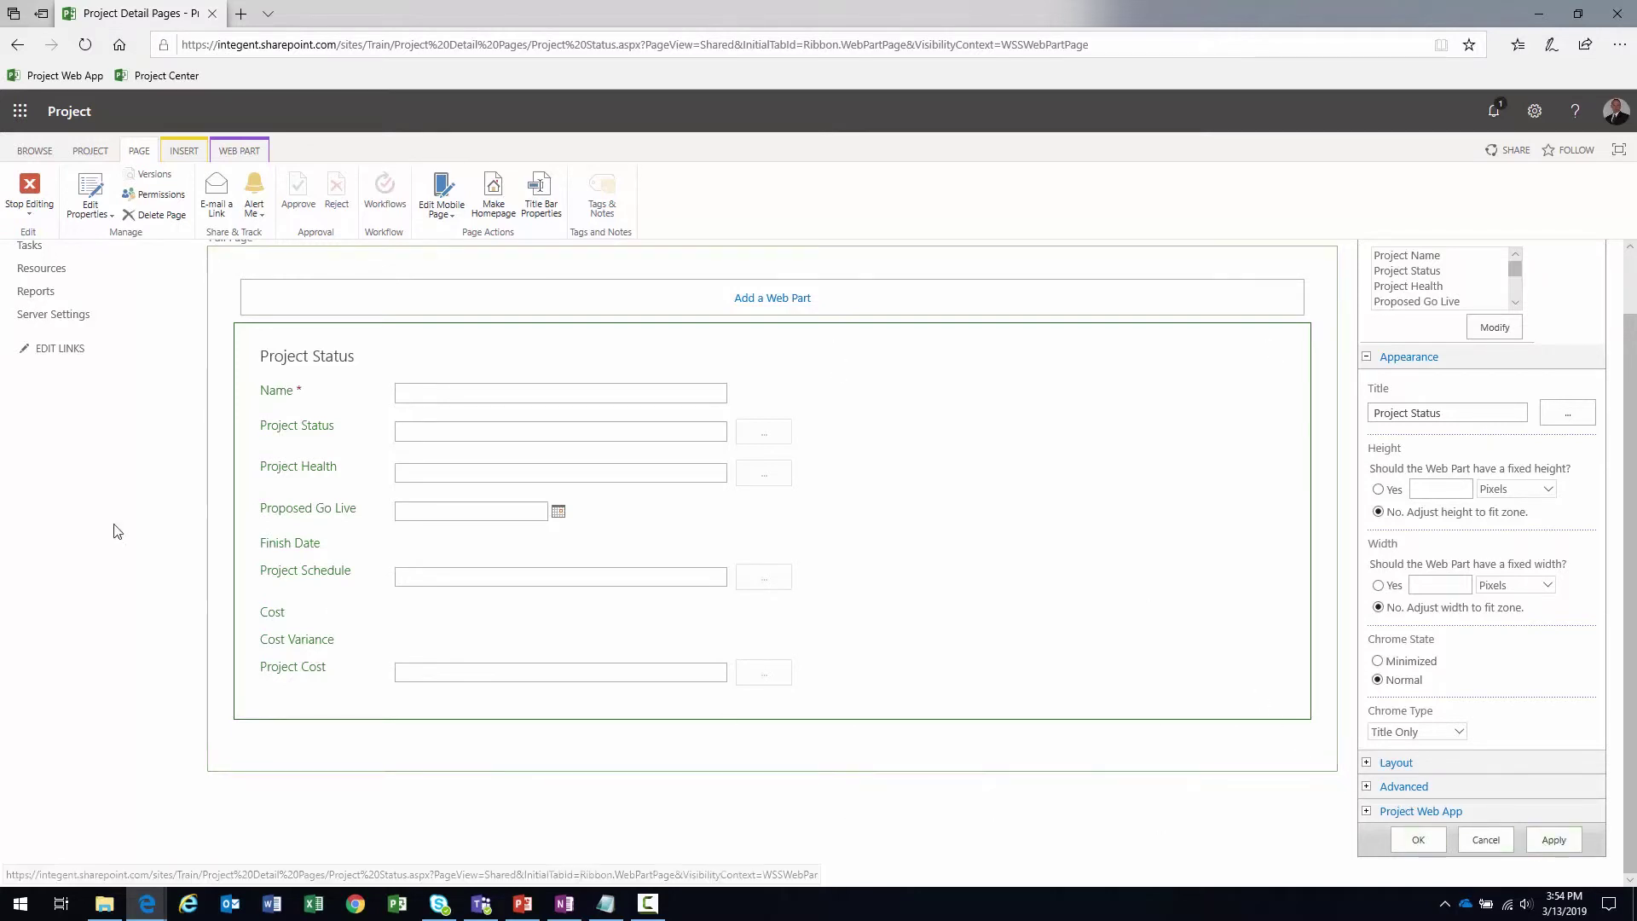
Open Enterprise Custom Fields and Lookup Tables from the server settings in a separate browser tab and examine the project custom field names
middle_click(64, 316)
click(303, 13)
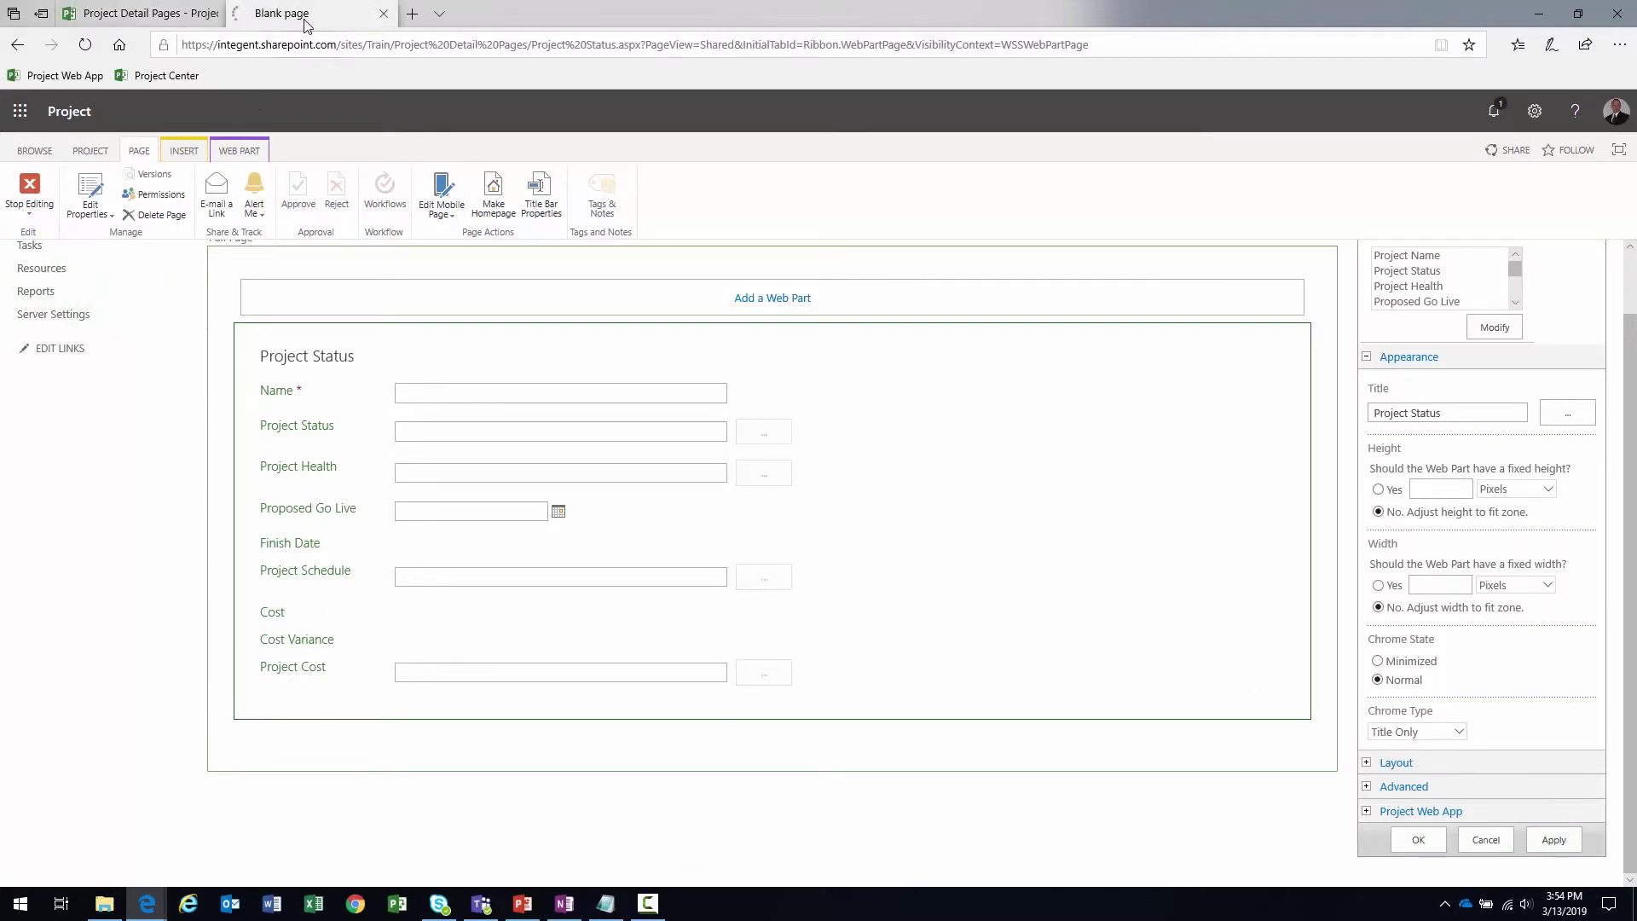
click(639, 303)
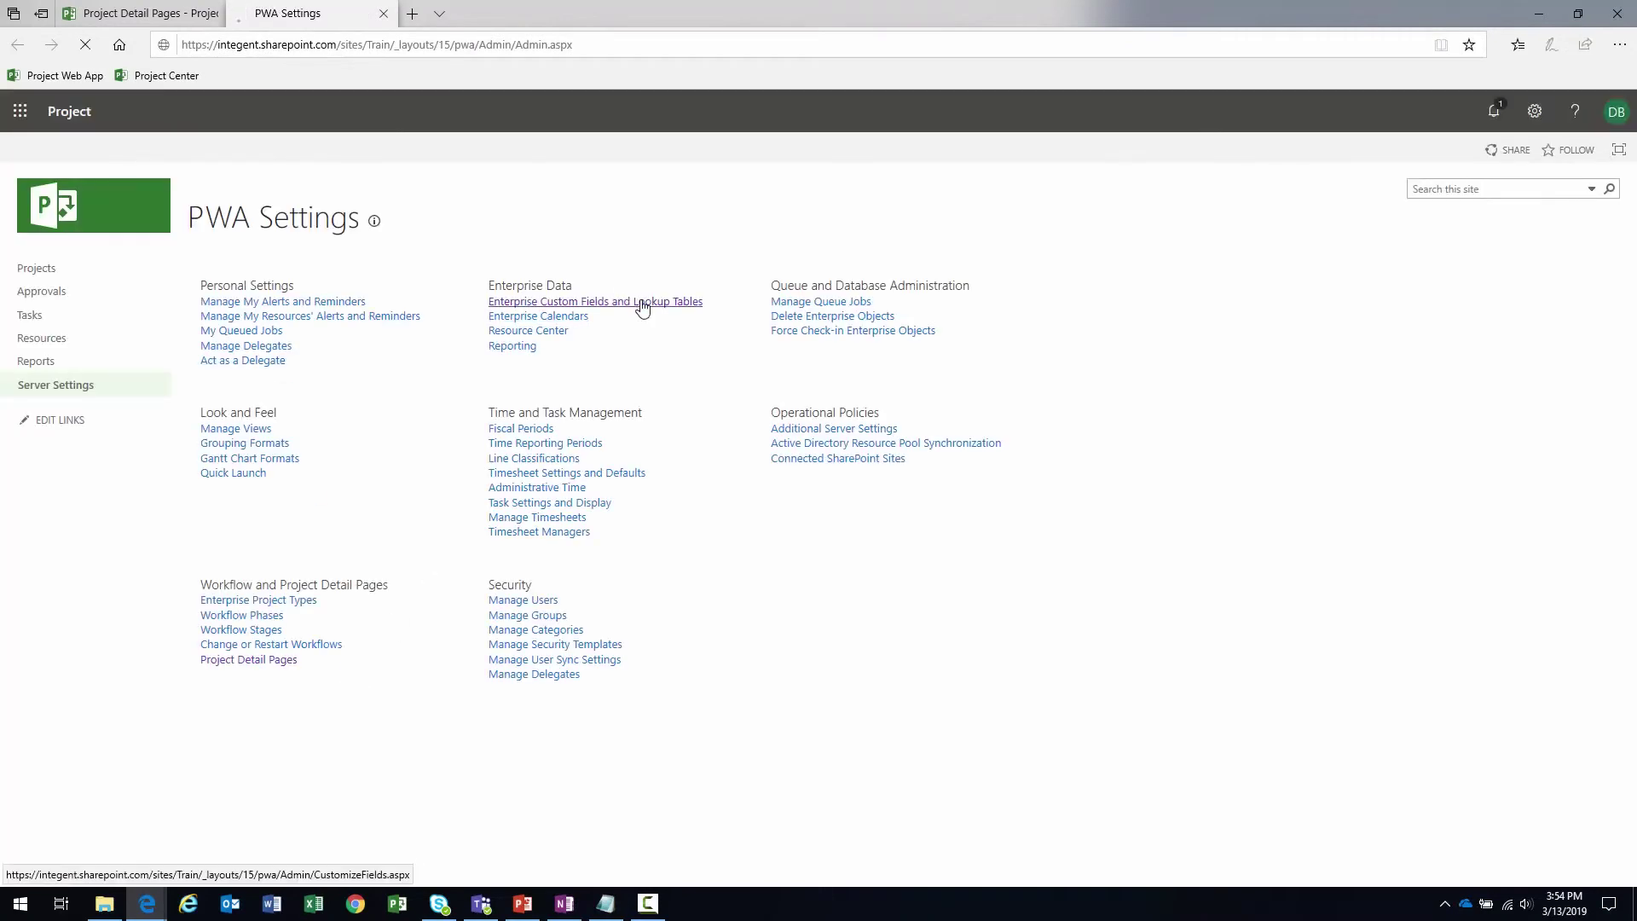
scroll(352, 648, down, 3)
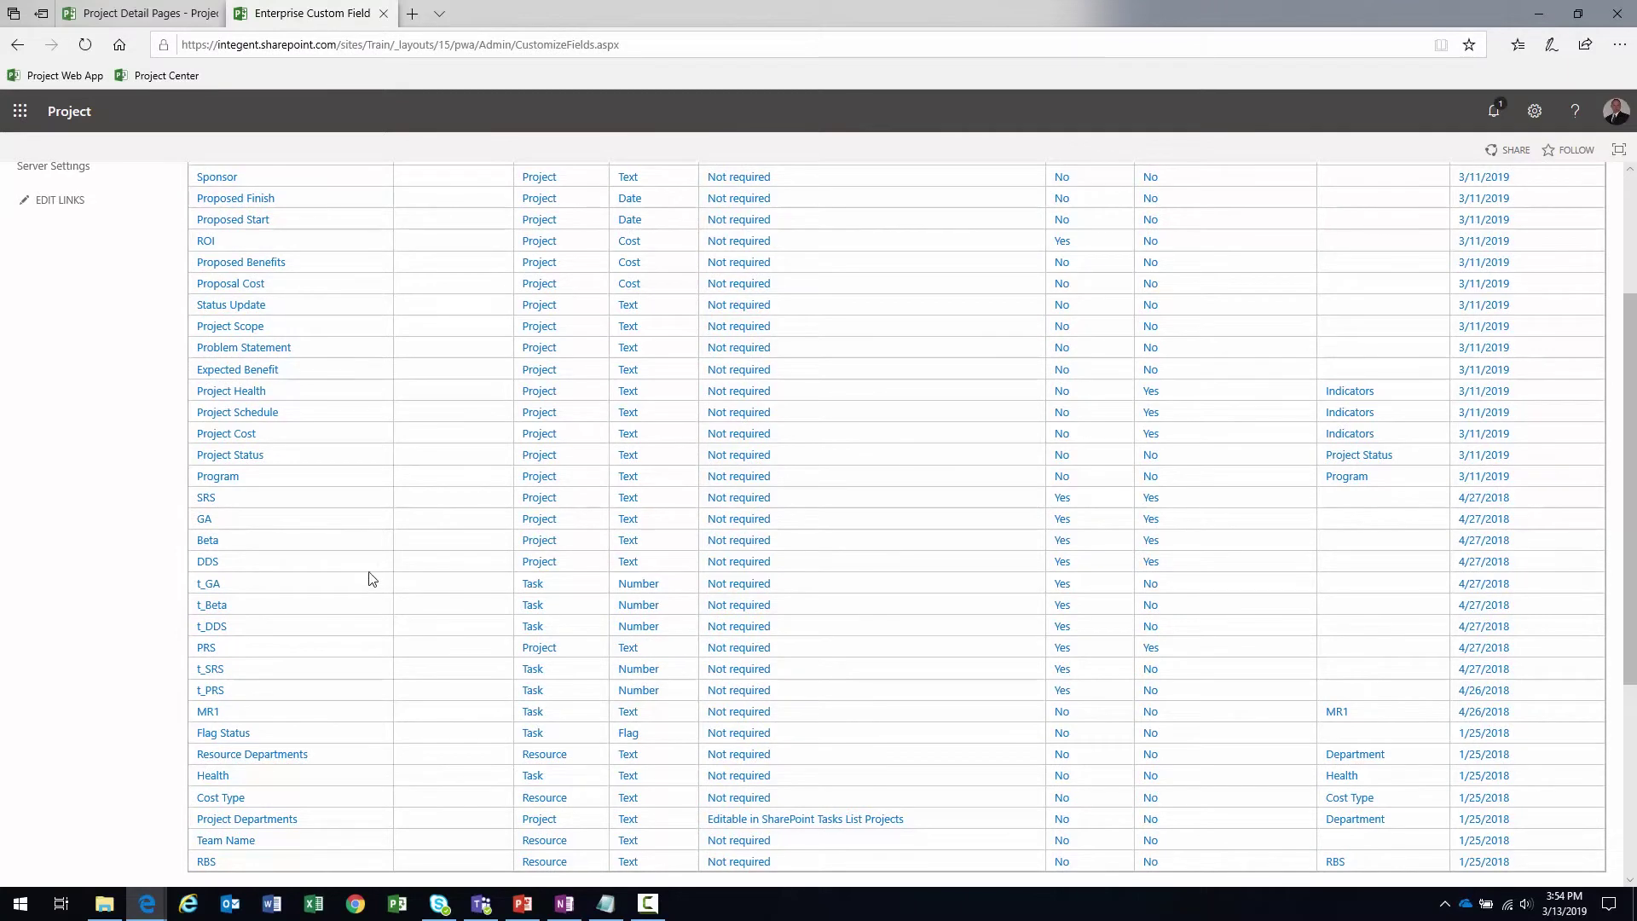
Return to the Project Status page, add Status Update as the last selected project field, and apply the change to the web part
click(148, 10)
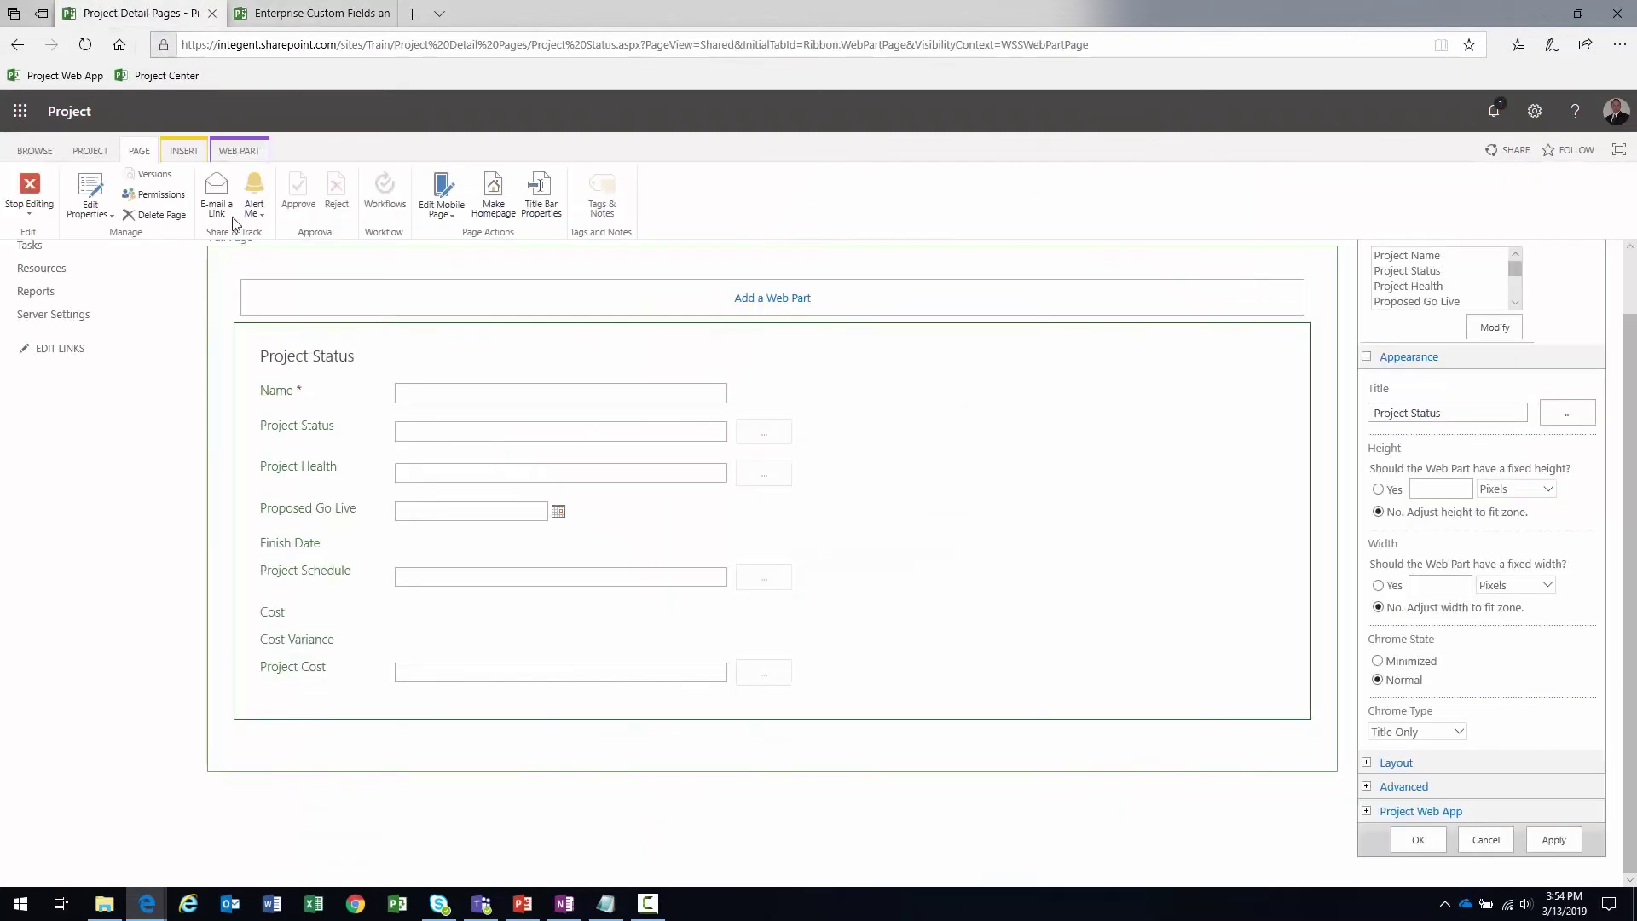
click(1493, 327)
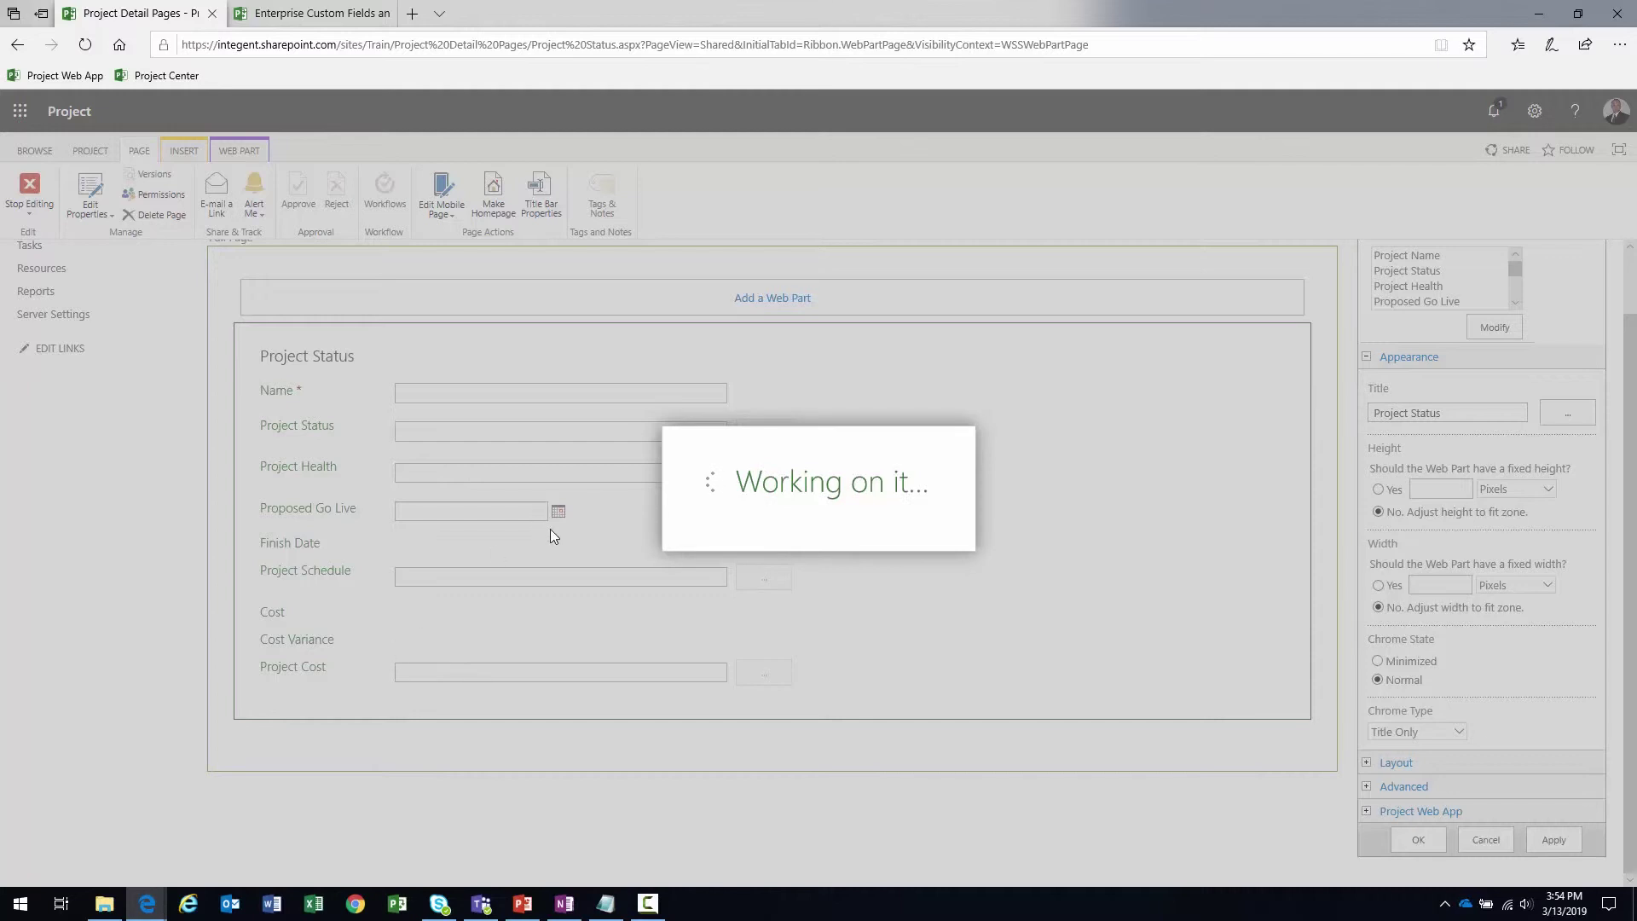
scroll(611, 505, down, 10)
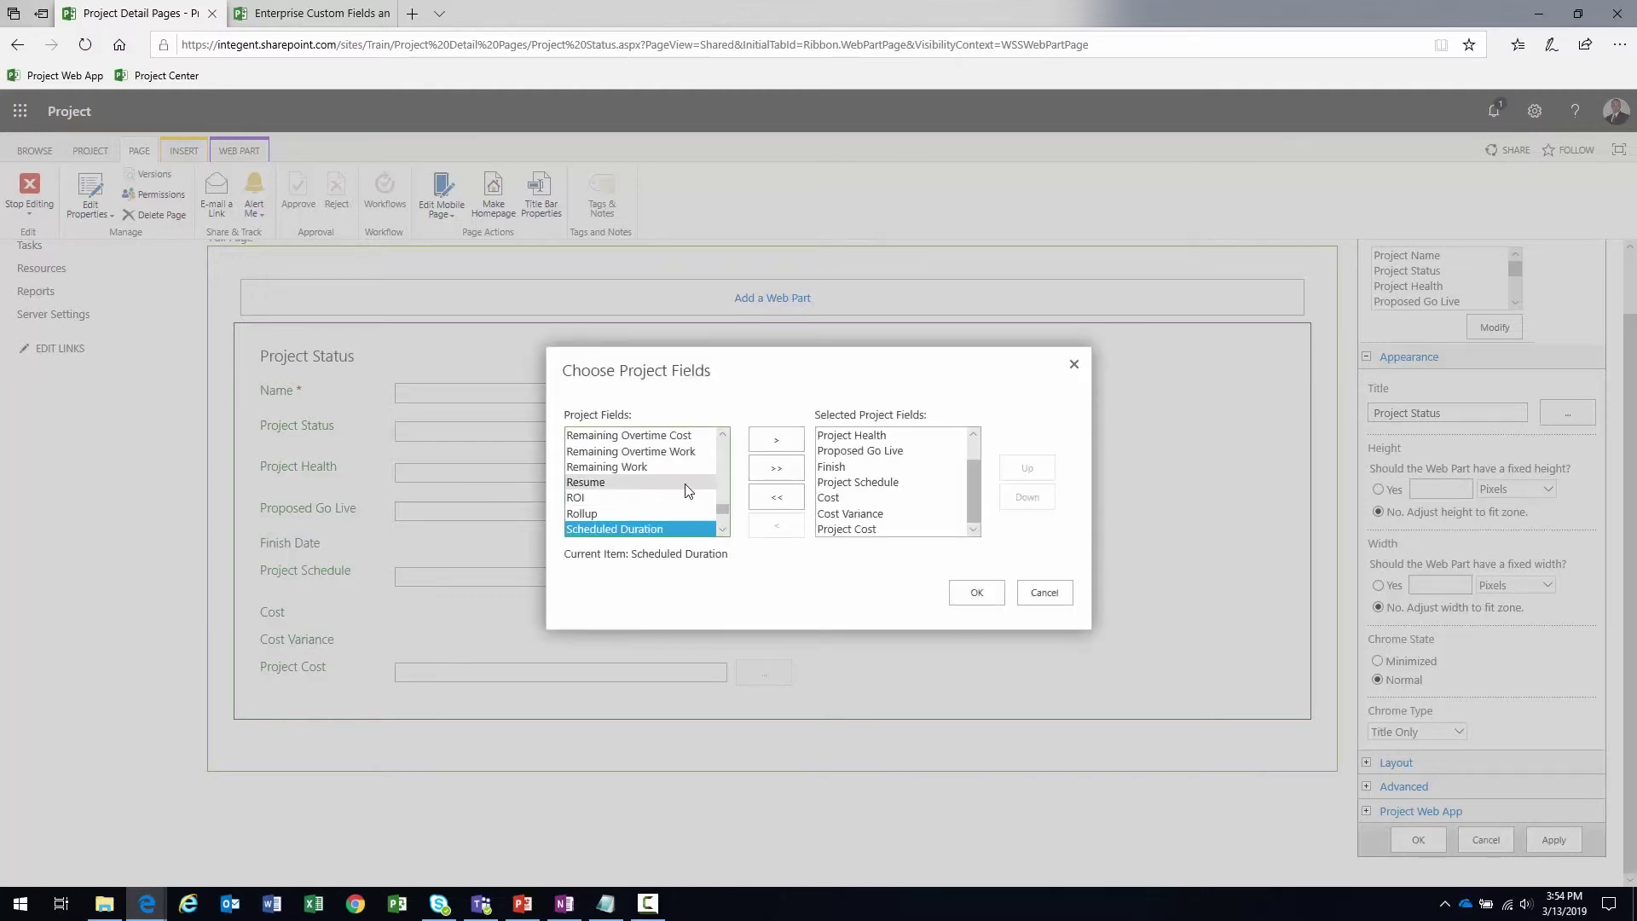
scroll(674, 499, down, 4)
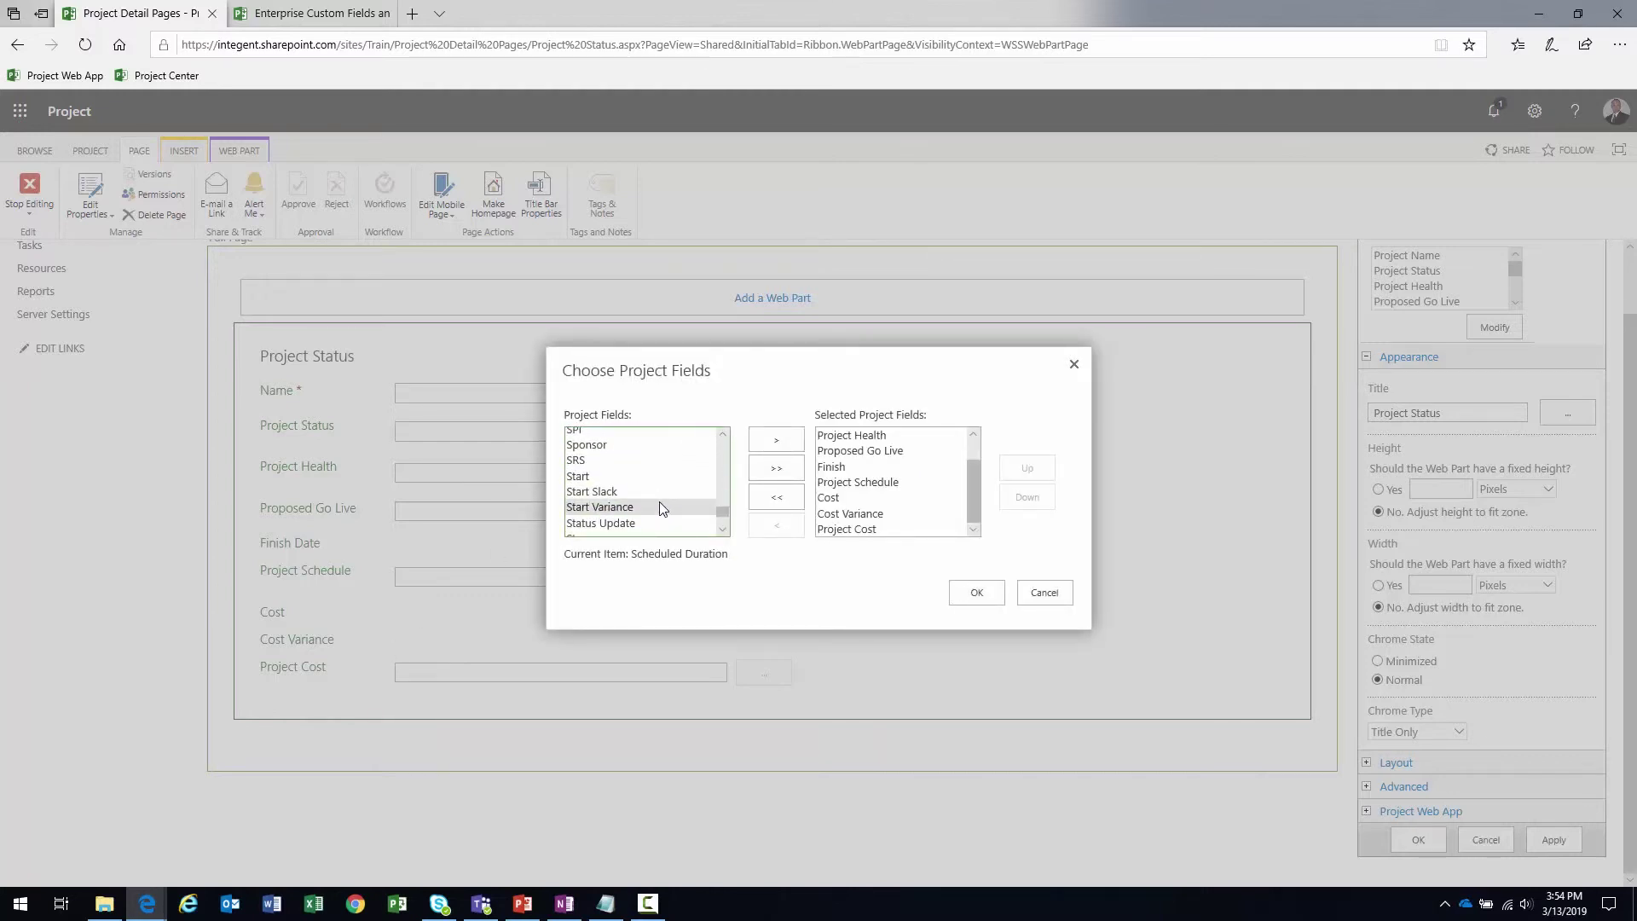
scroll(658, 507, down, 1)
click(669, 490)
click(776, 439)
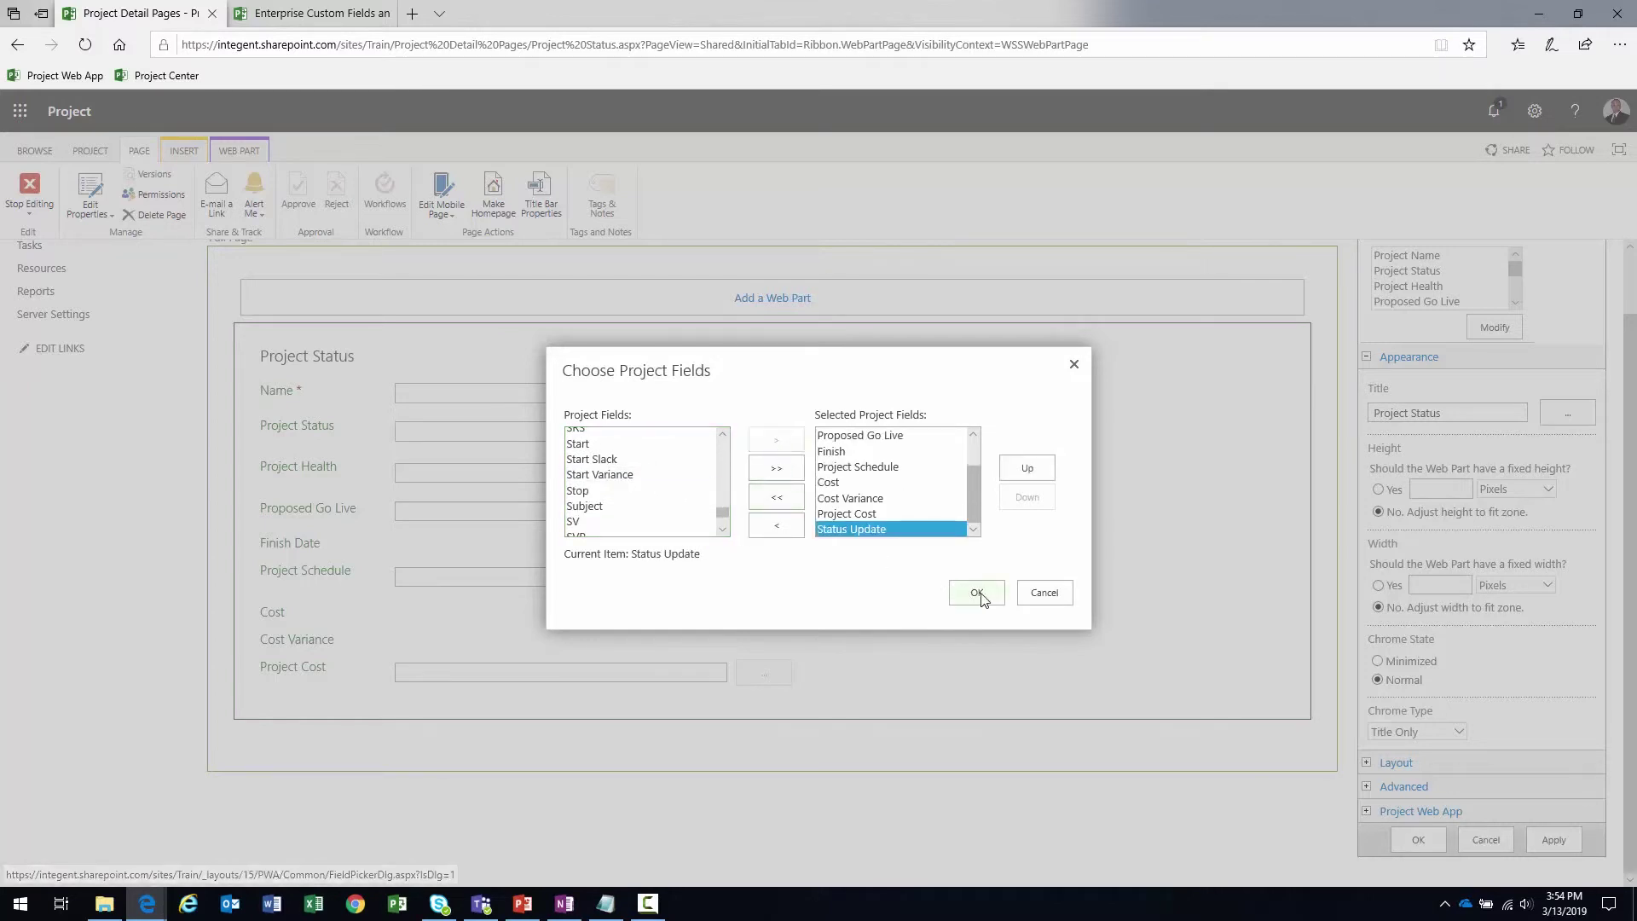
click(977, 594)
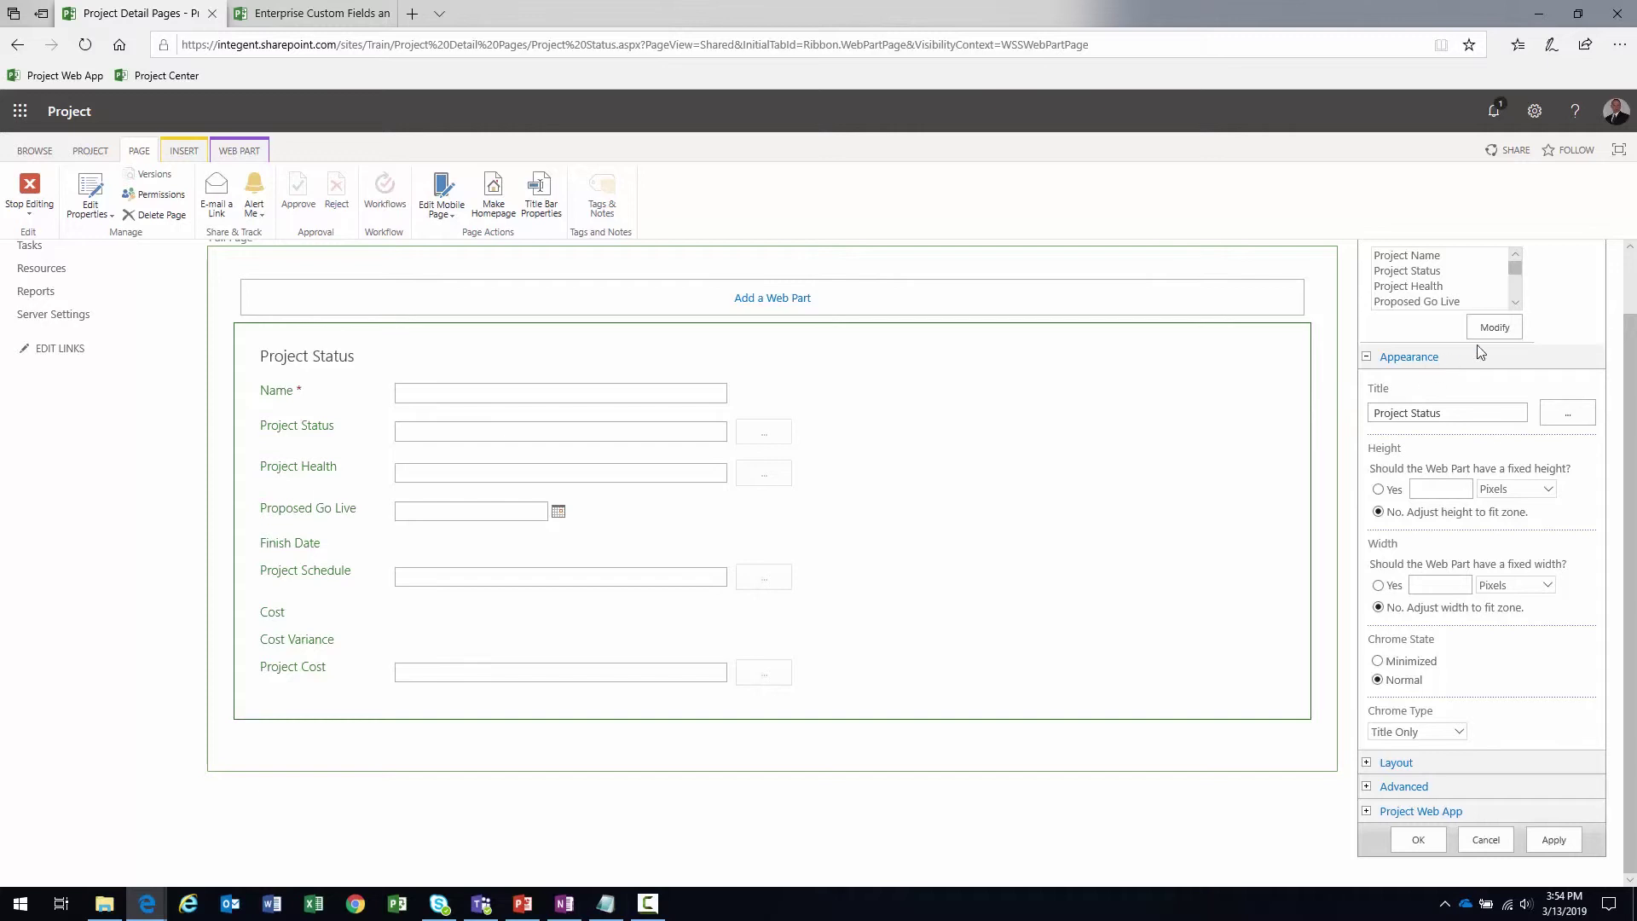
click(1553, 839)
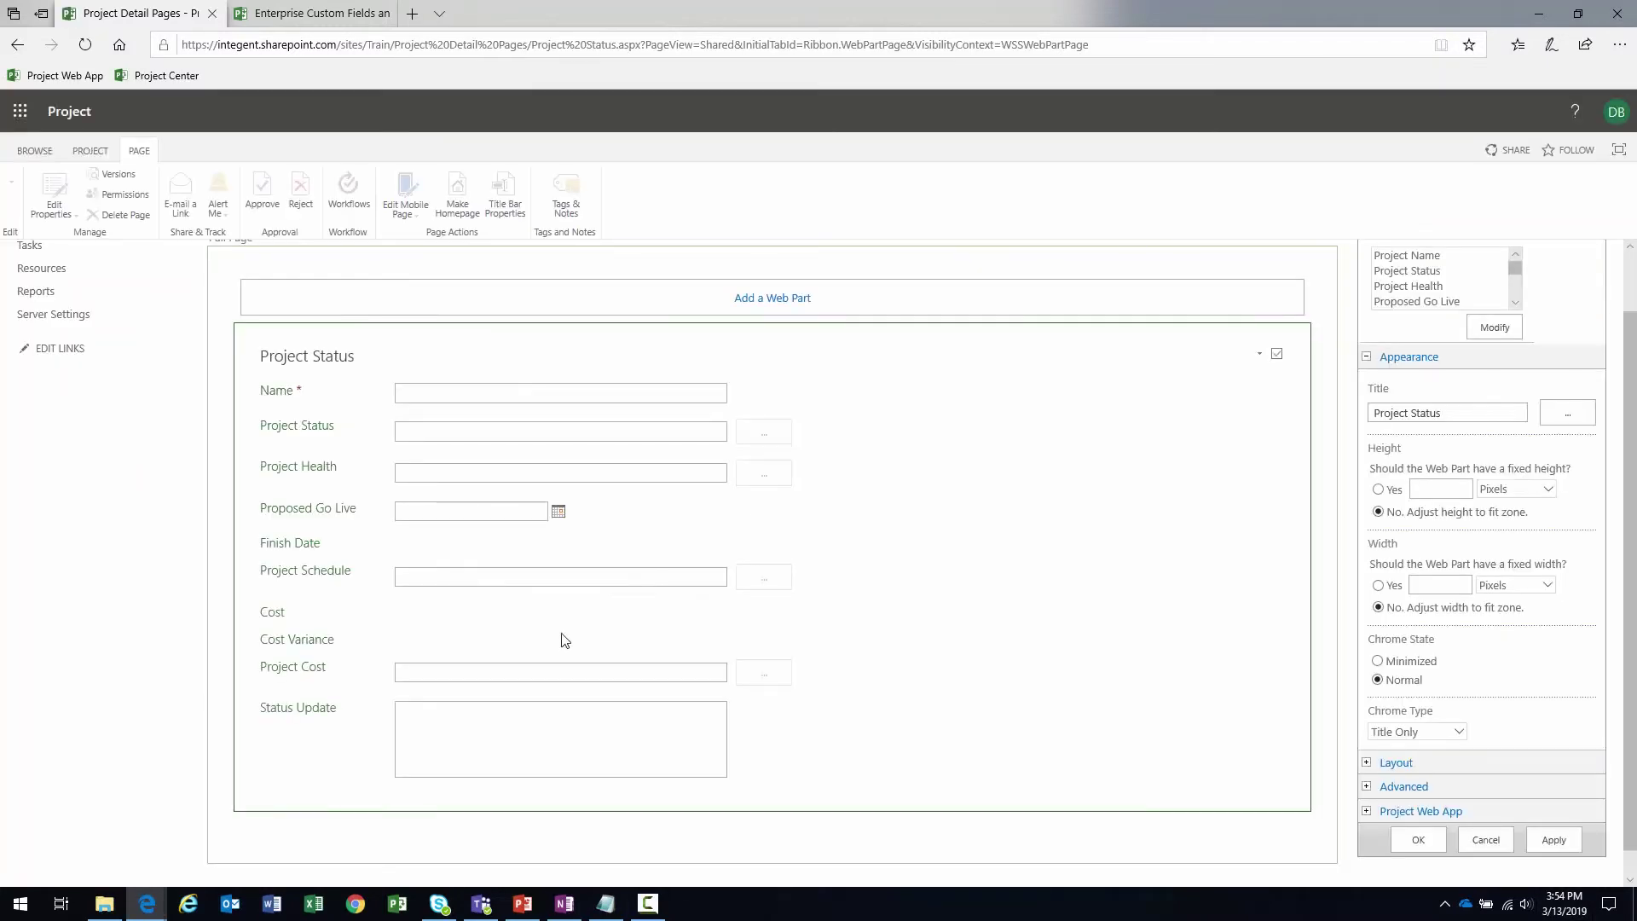
Move the Status Update field directly below Project Status in the selected project fields and confirm the web part settings
click(1484, 329)
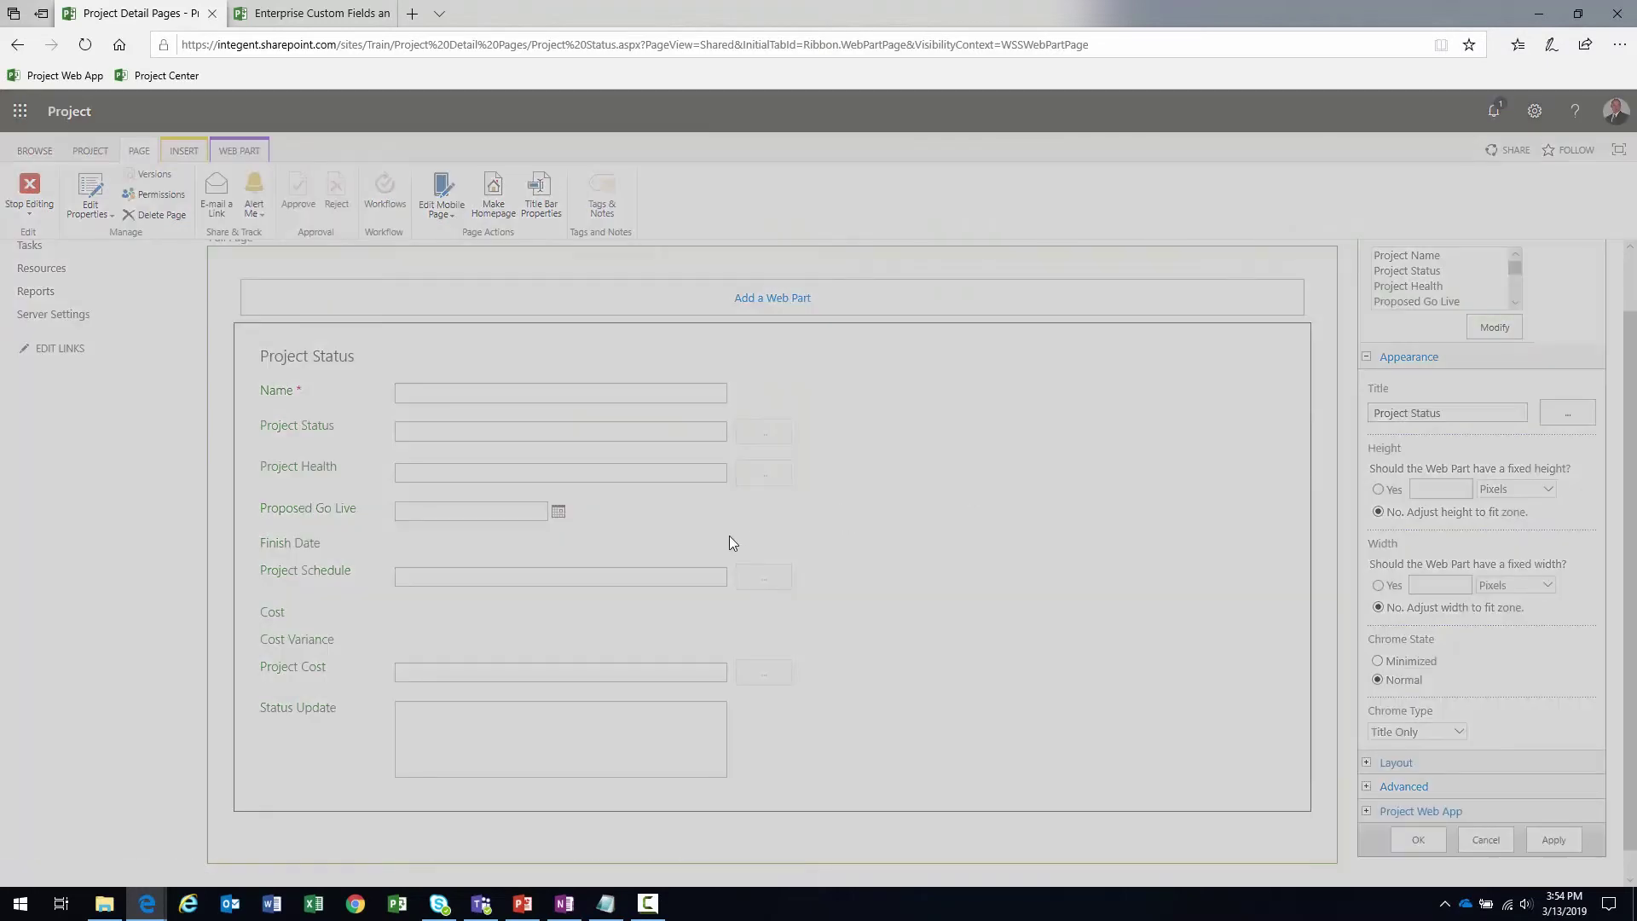
click(853, 528)
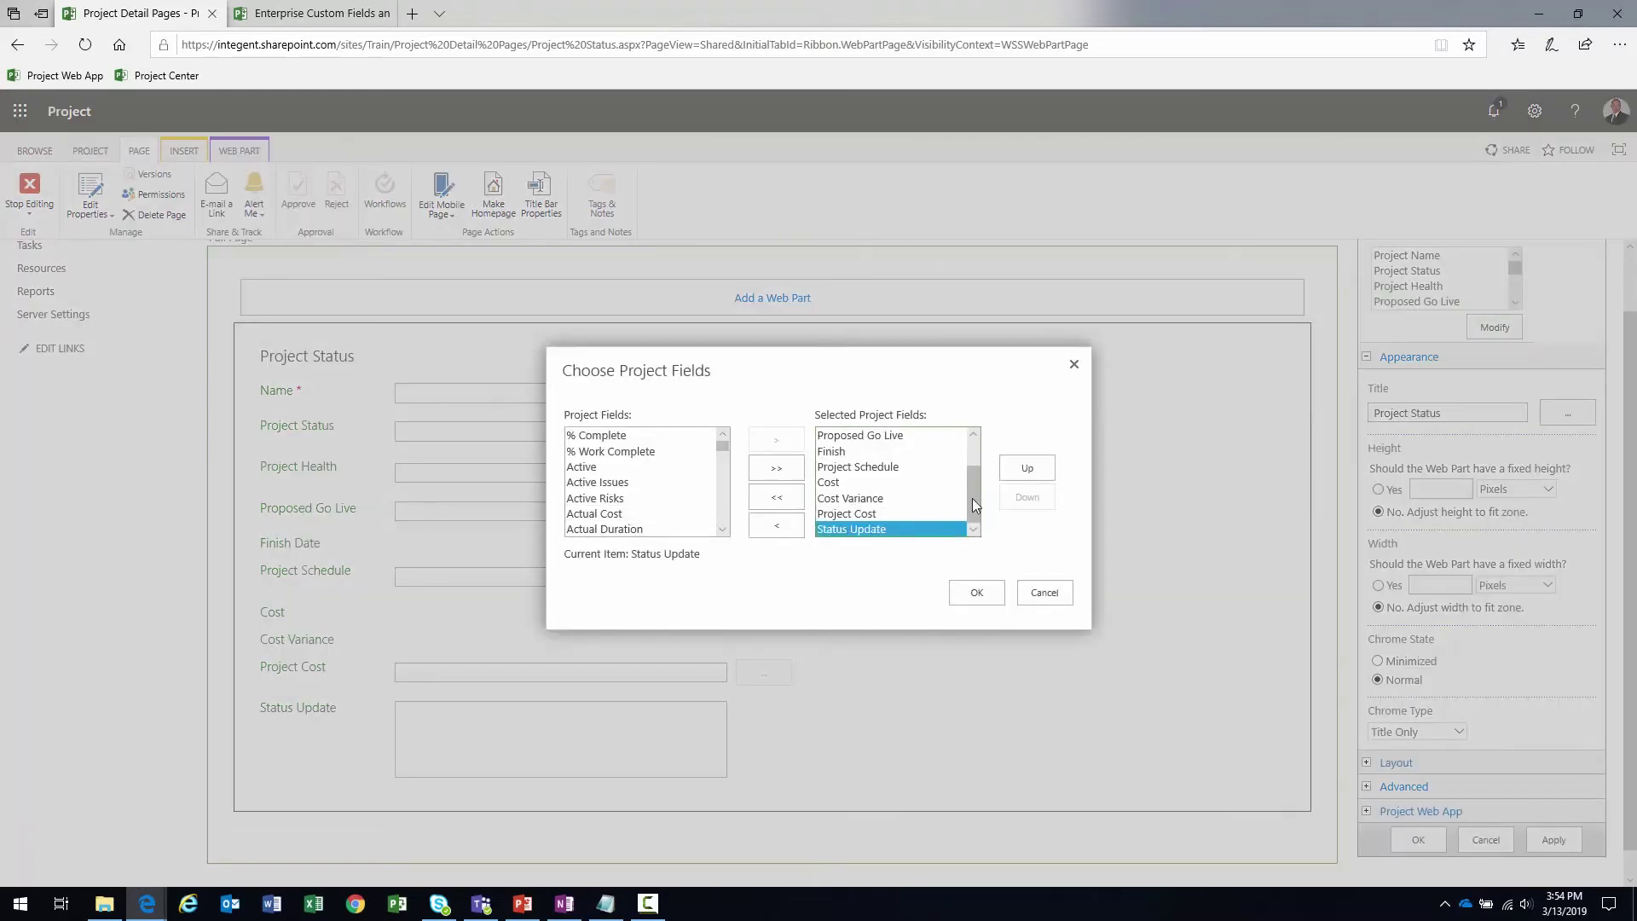
click(1025, 469)
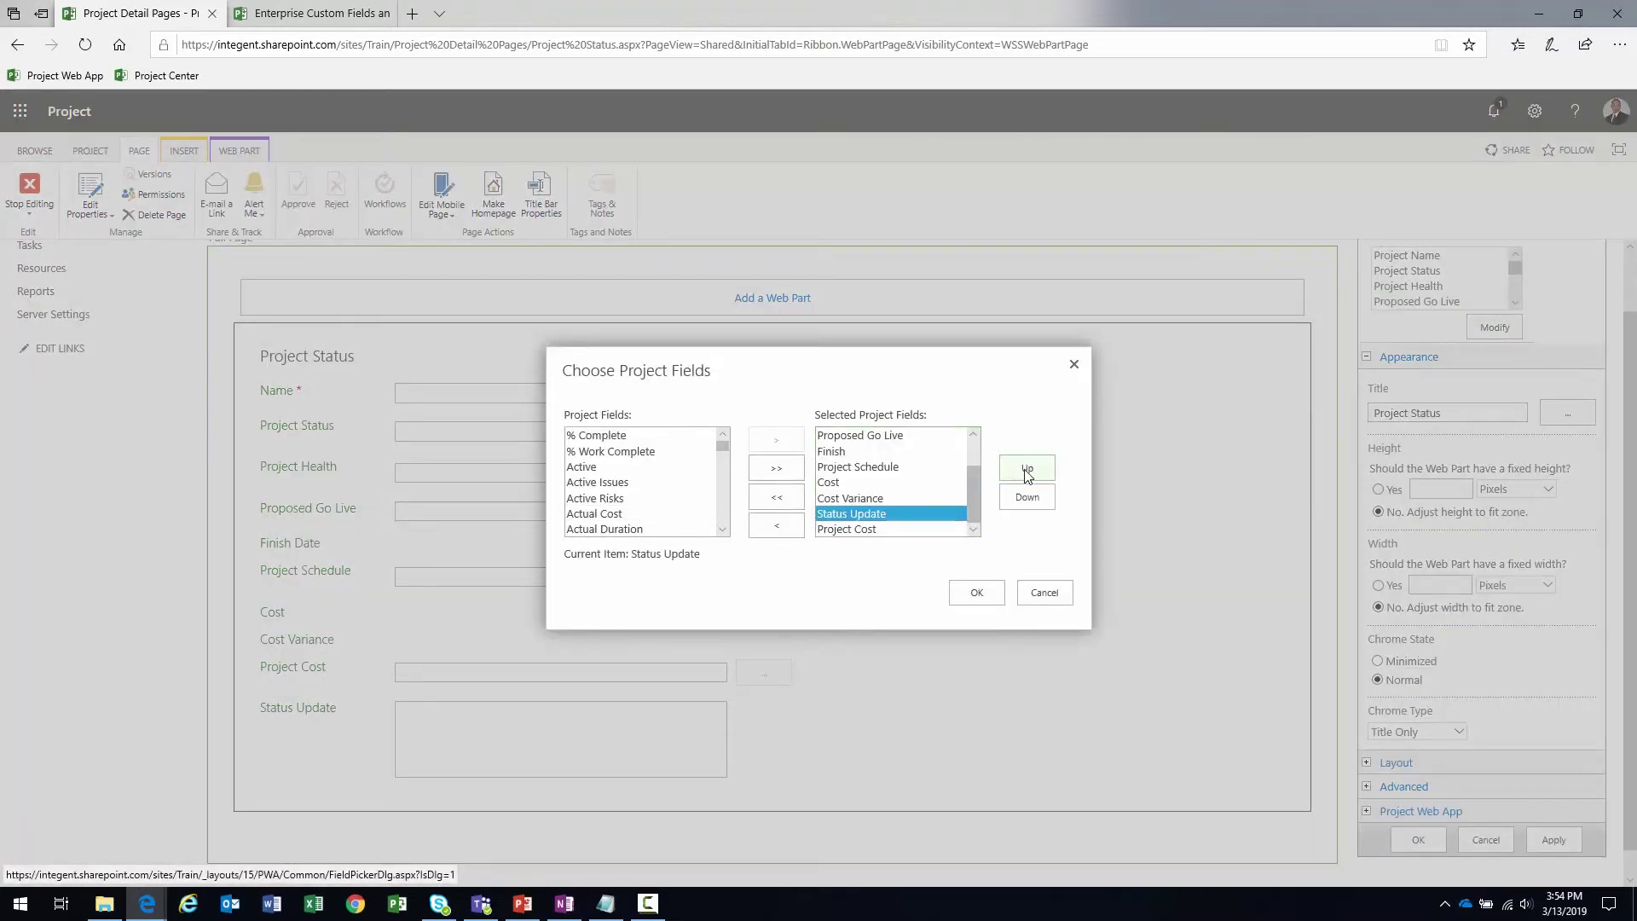
click(1025, 469)
click(1023, 469)
click(1021, 471)
click(1014, 472)
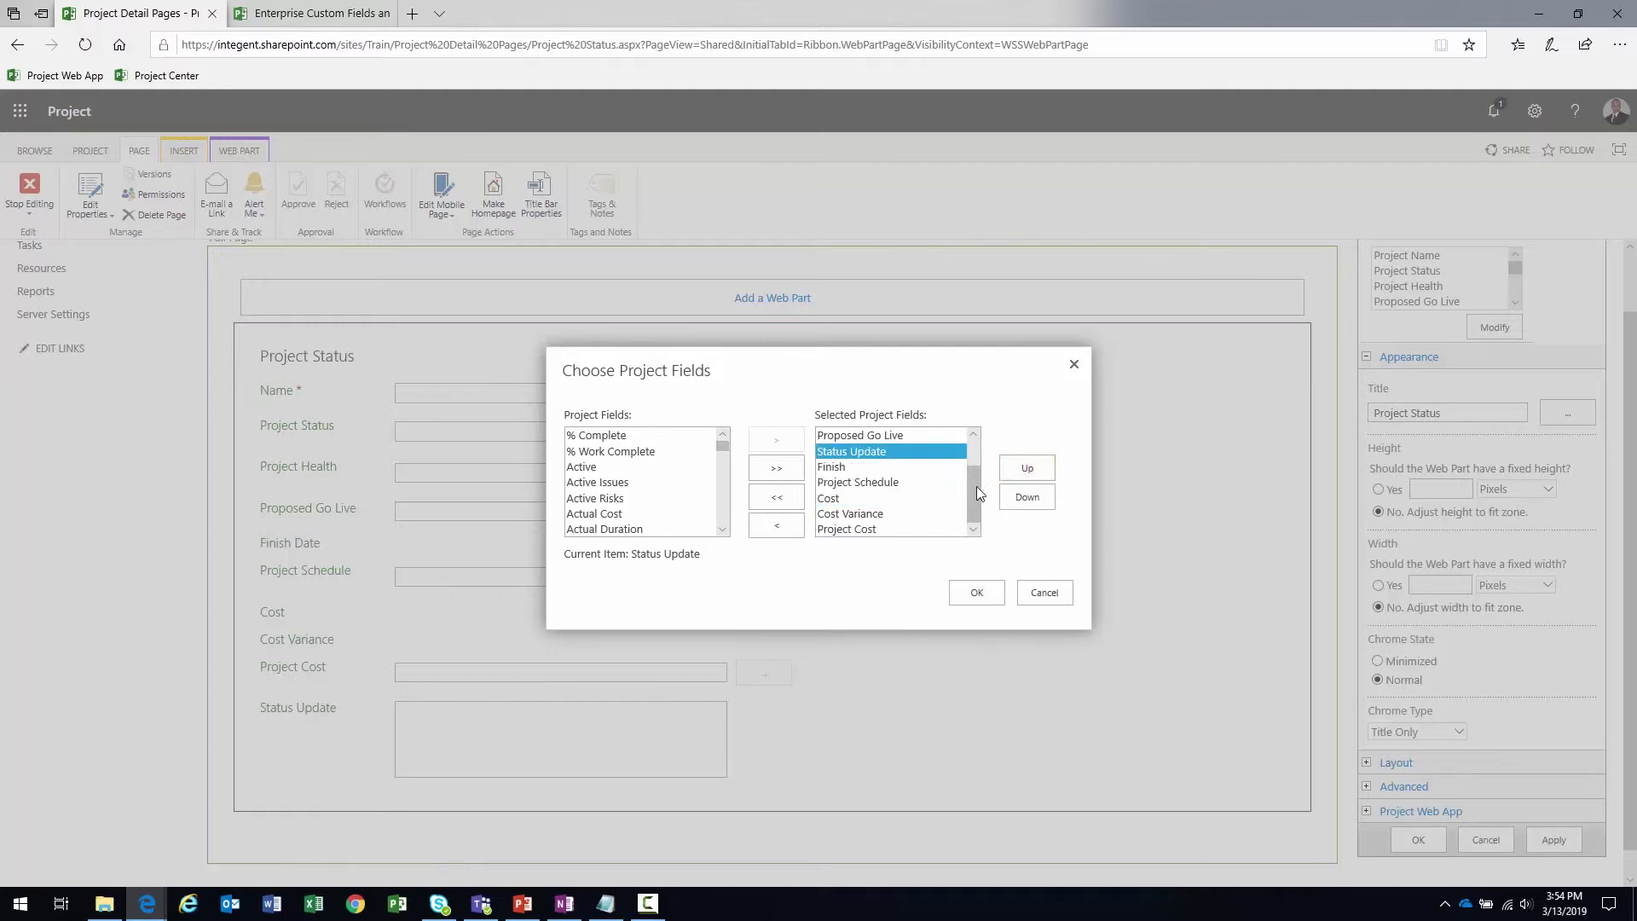
scroll(975, 486, up, 3)
click(1026, 469)
click(1027, 470)
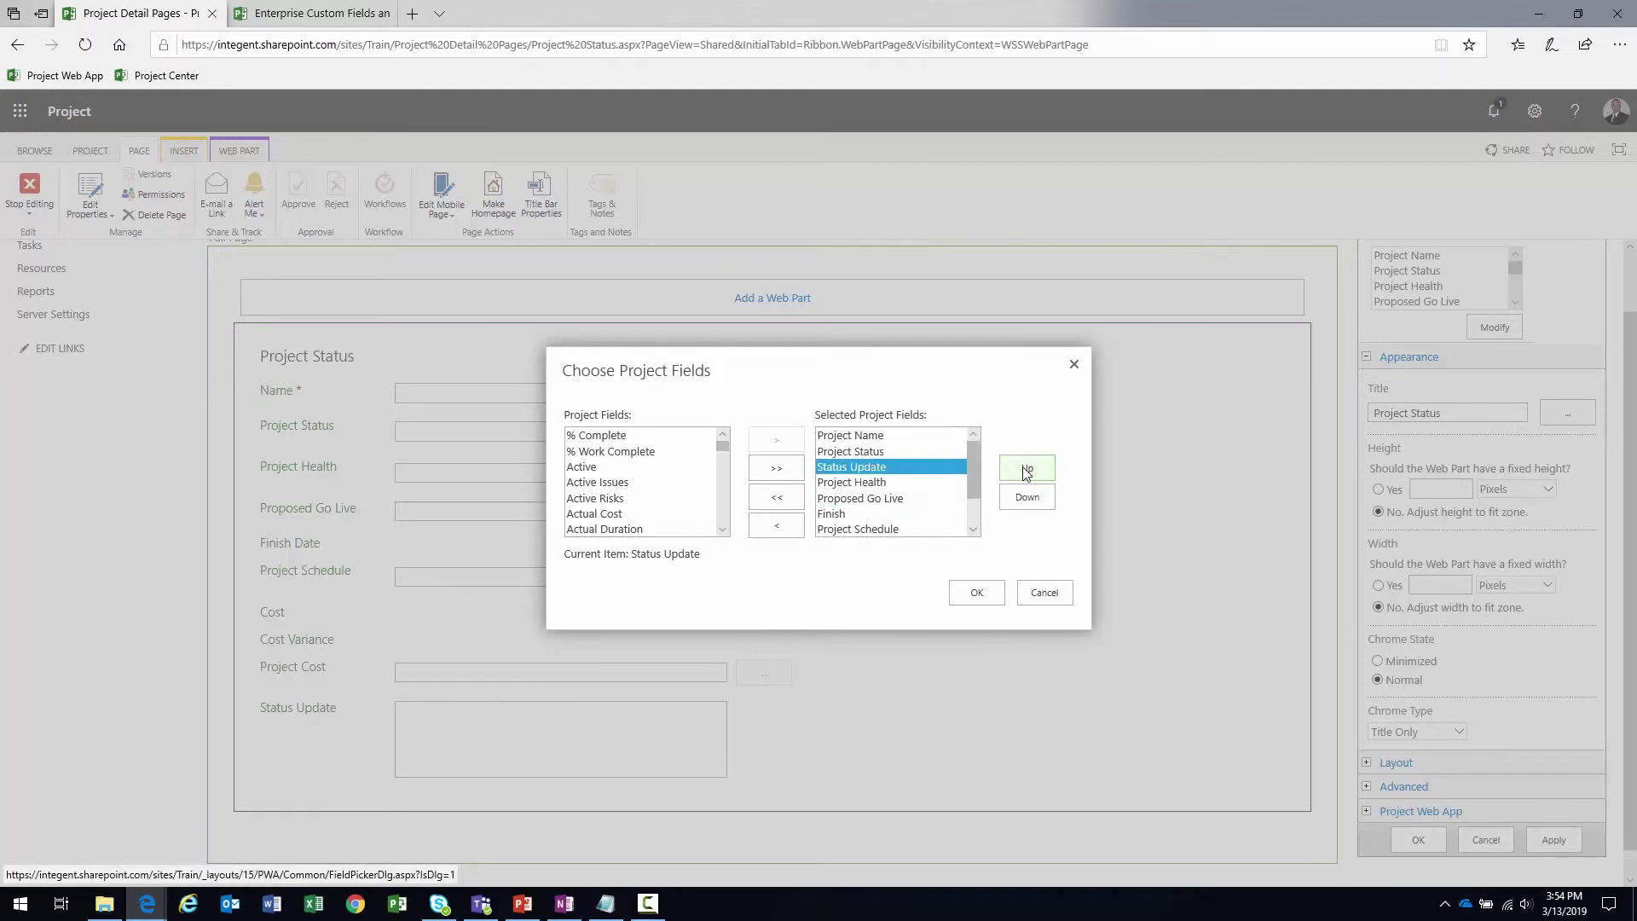
click(978, 592)
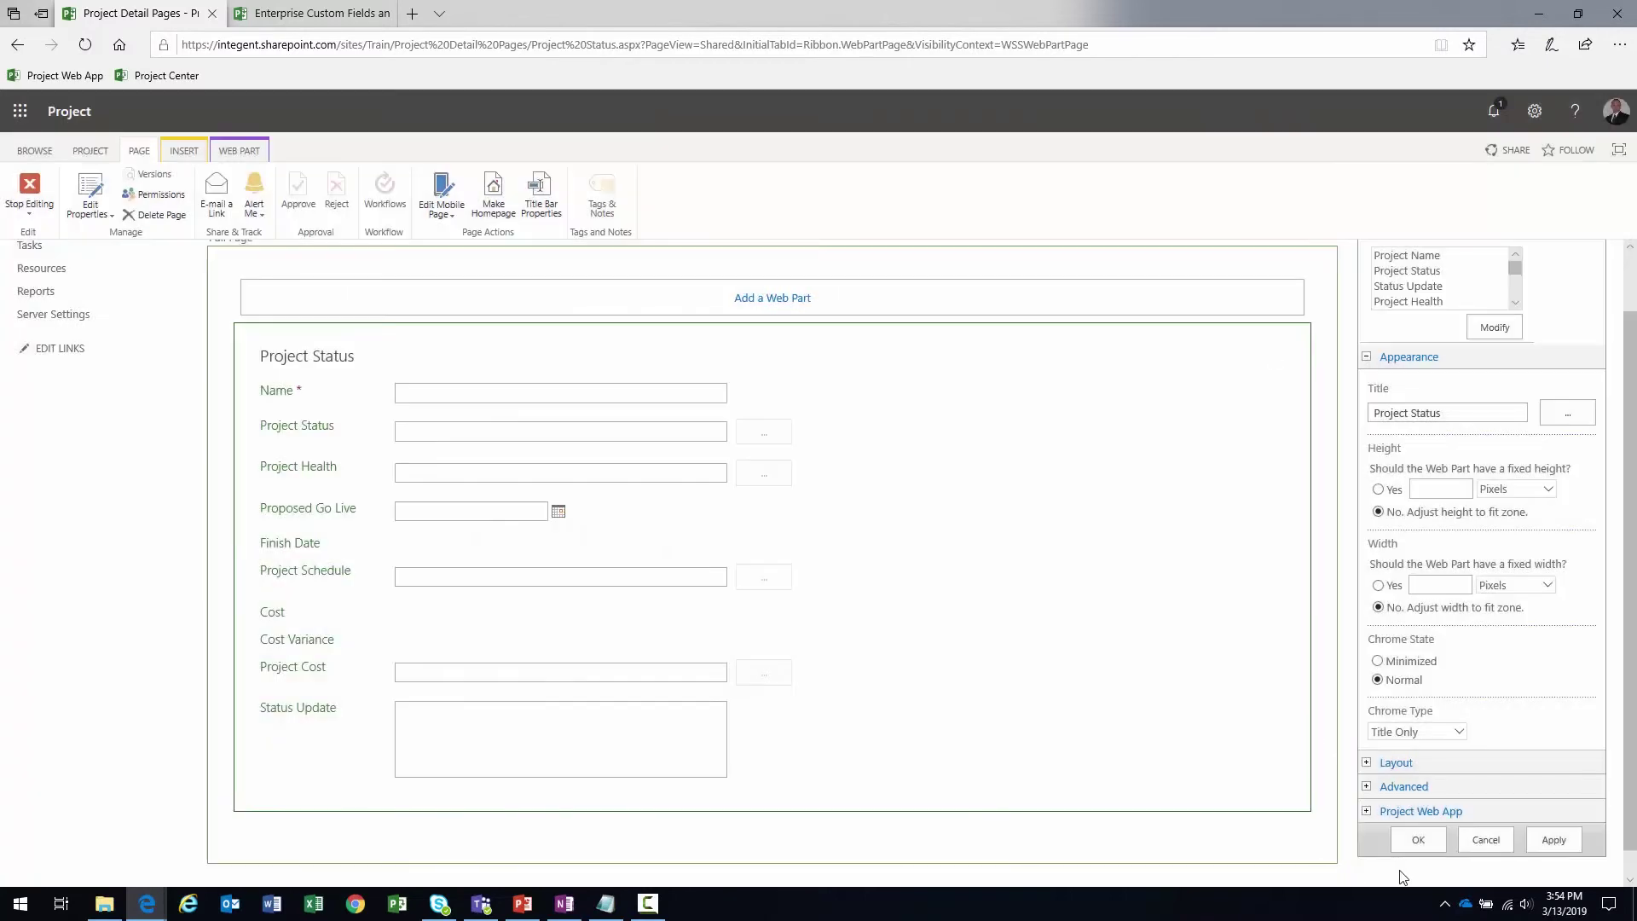
click(1418, 840)
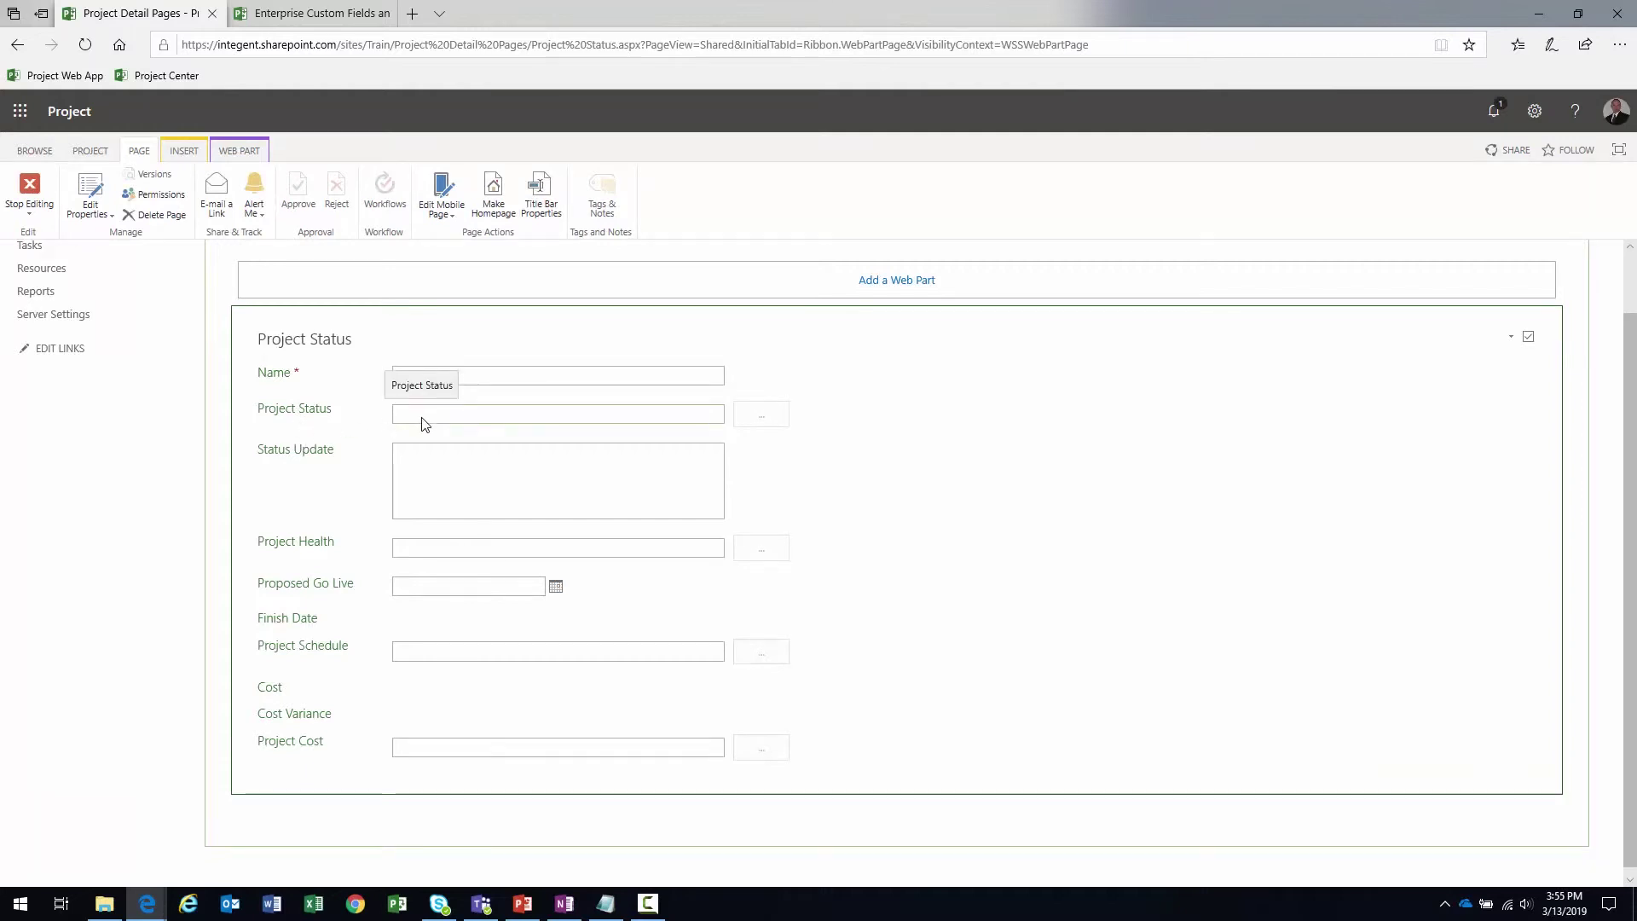
Finish editing the Project Status page
click(420, 460)
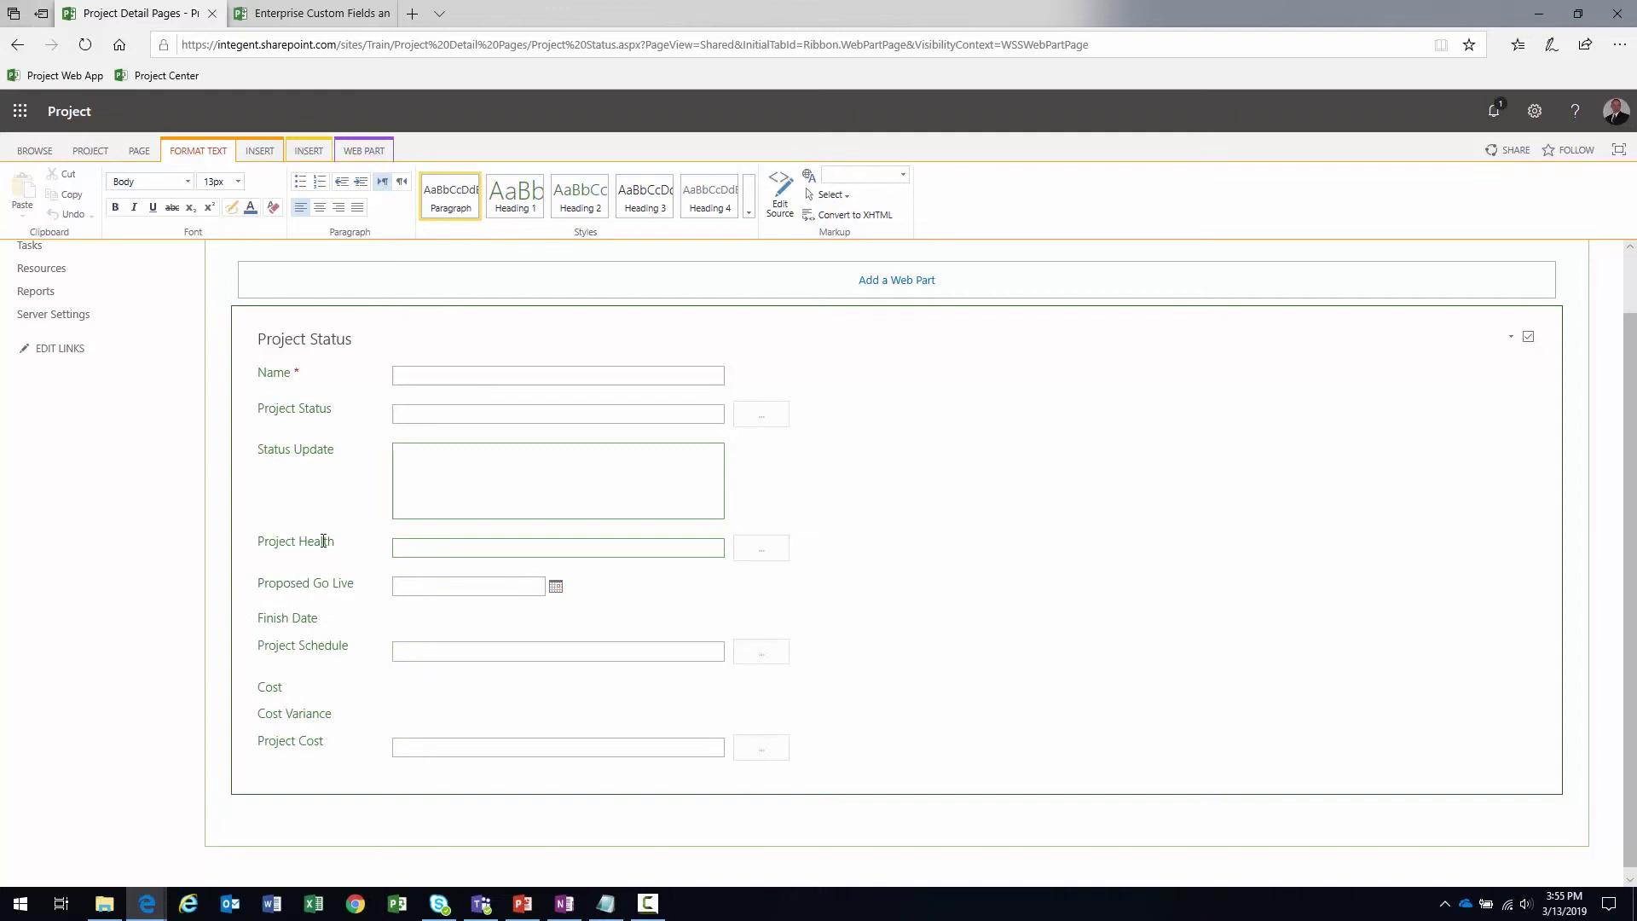
click(91, 152)
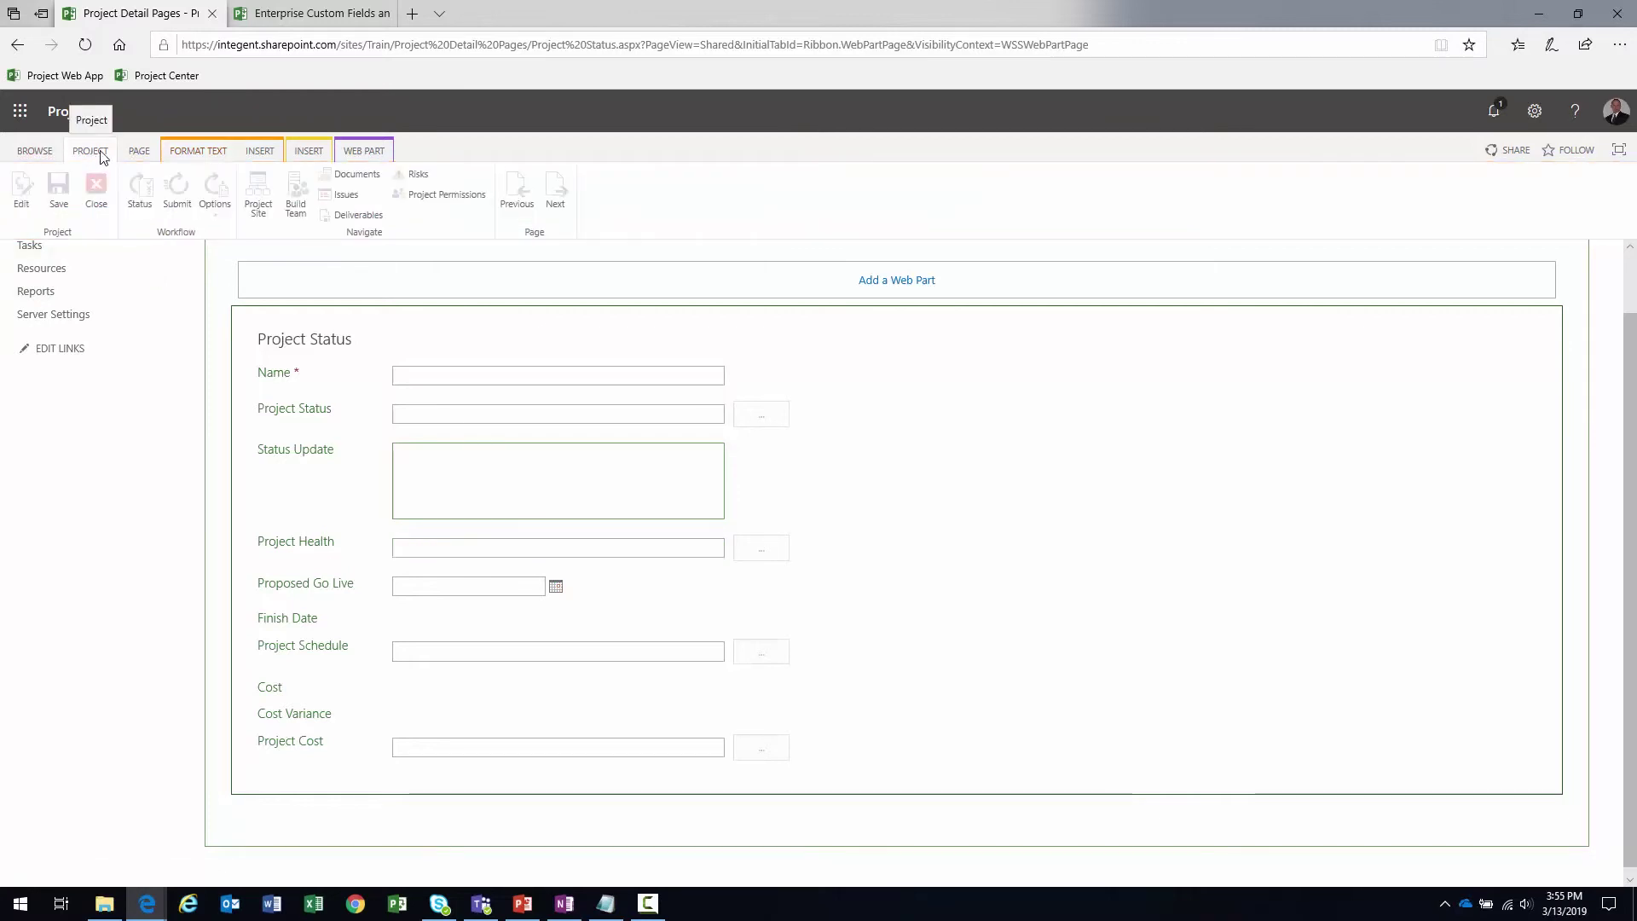
click(139, 151)
click(30, 188)
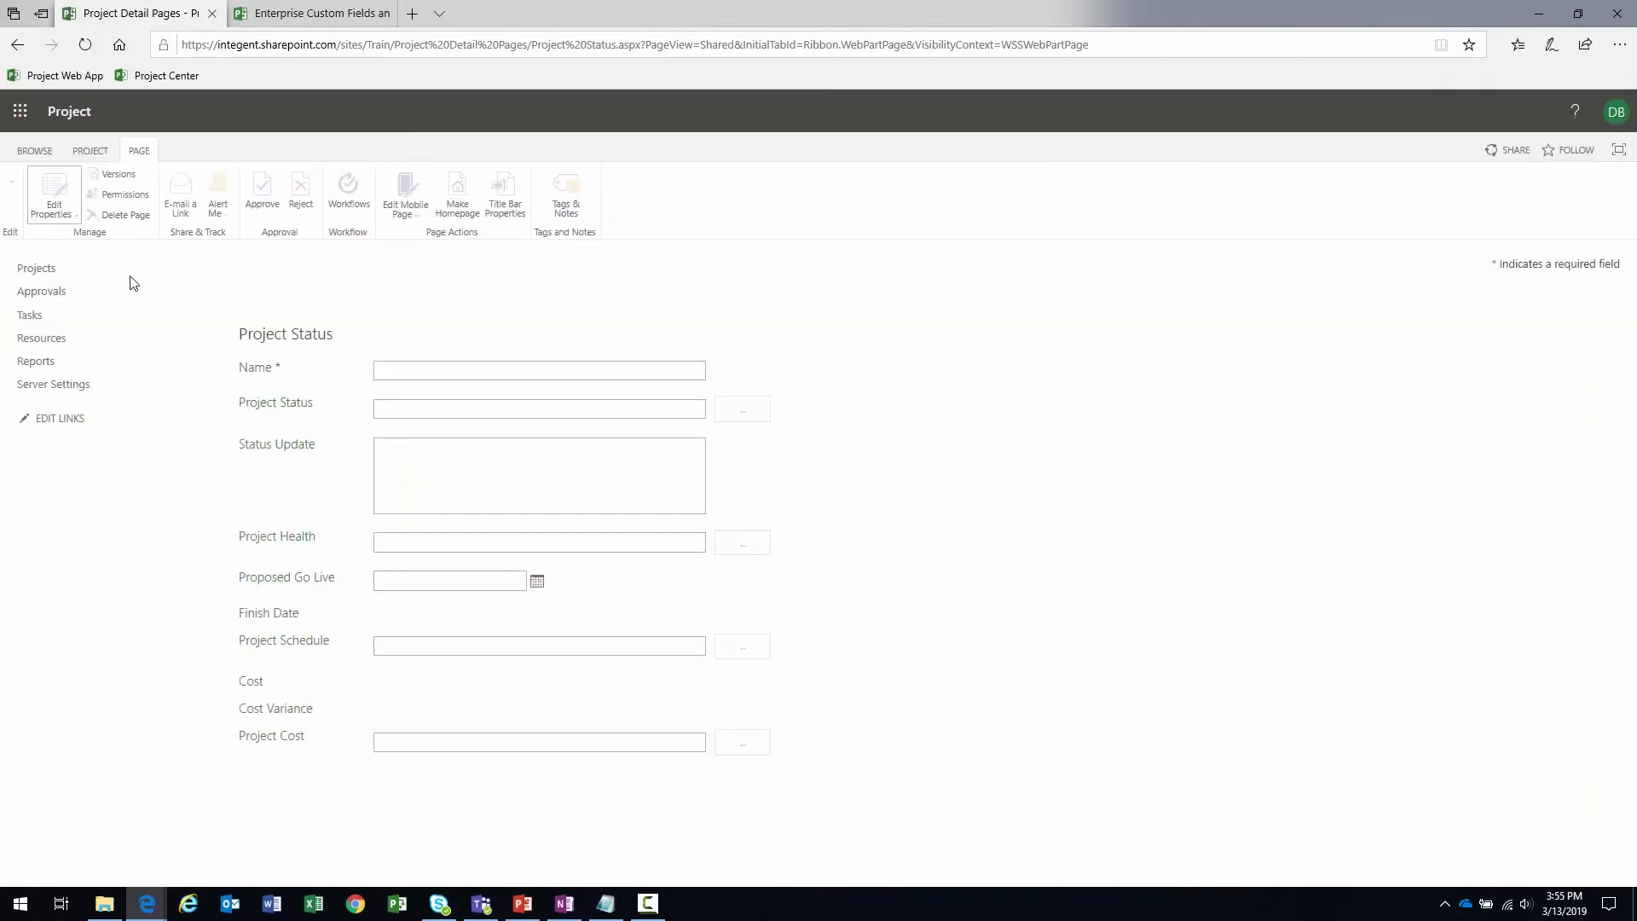
Open the Enterprise Project type from Enterprise Project Types in the server settings and look through its options around the project detail pages
click(72, 384)
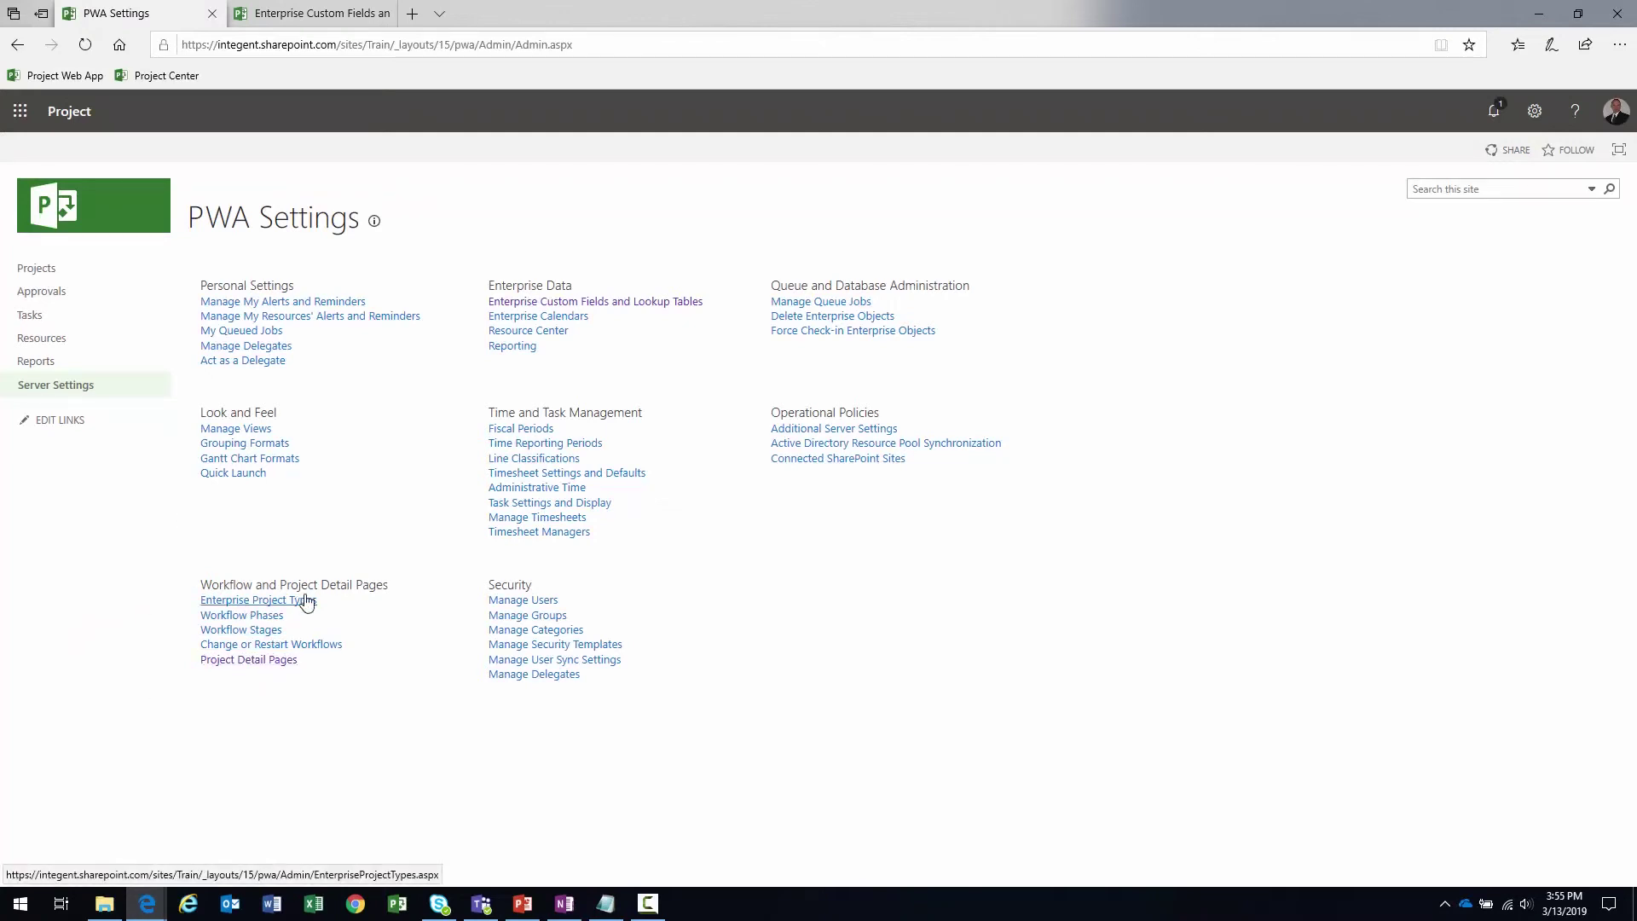
click(263, 601)
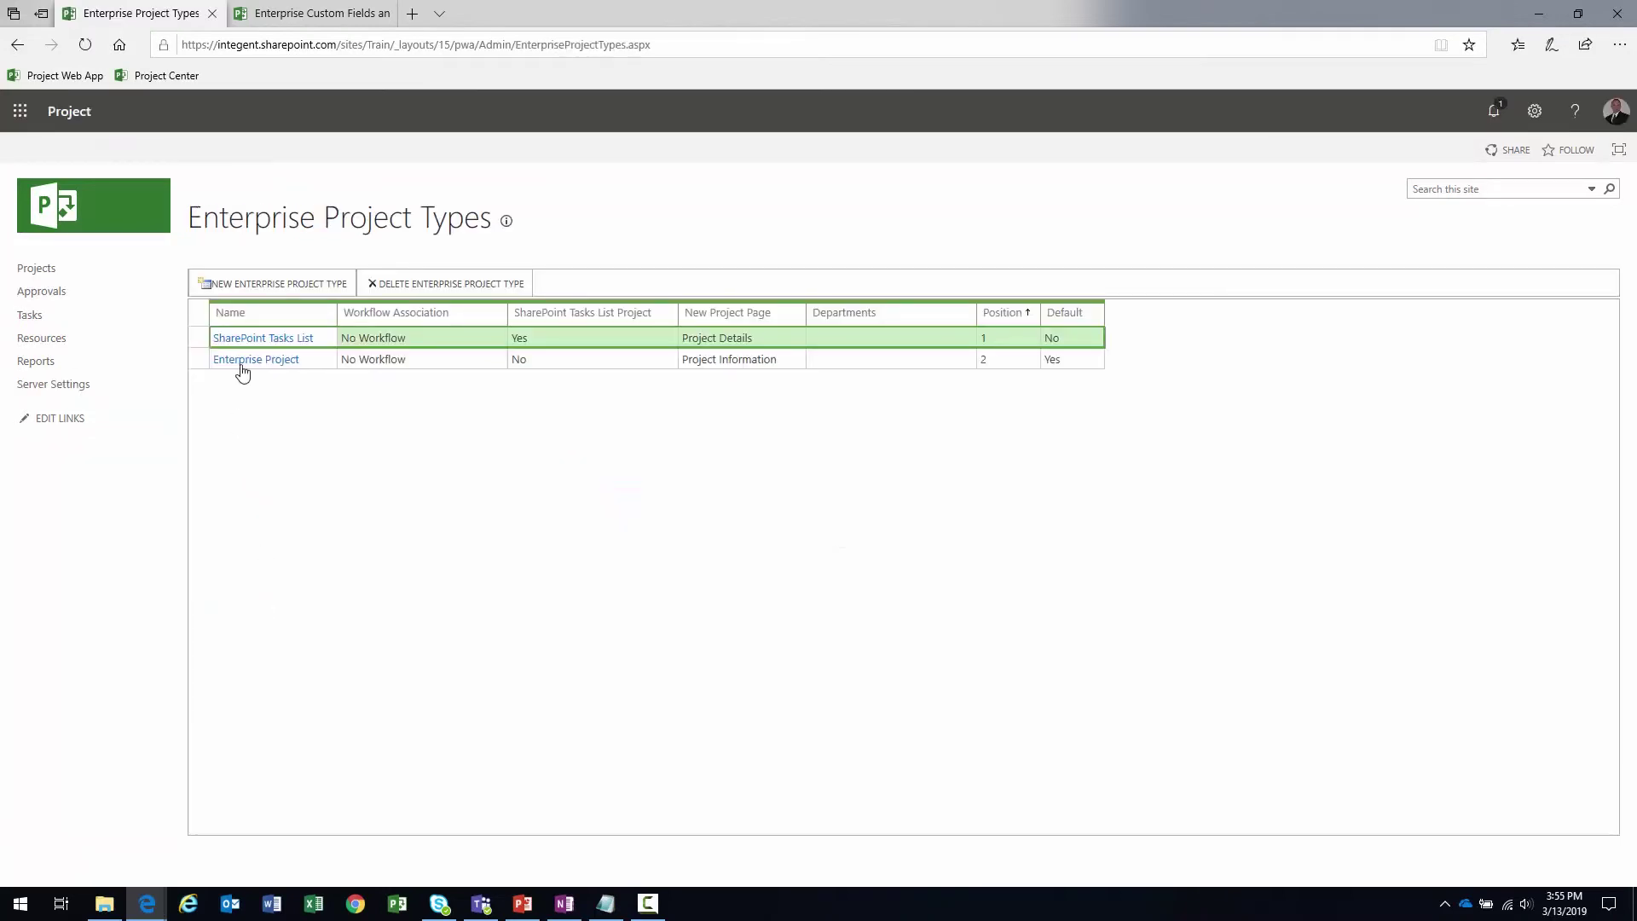
click(251, 363)
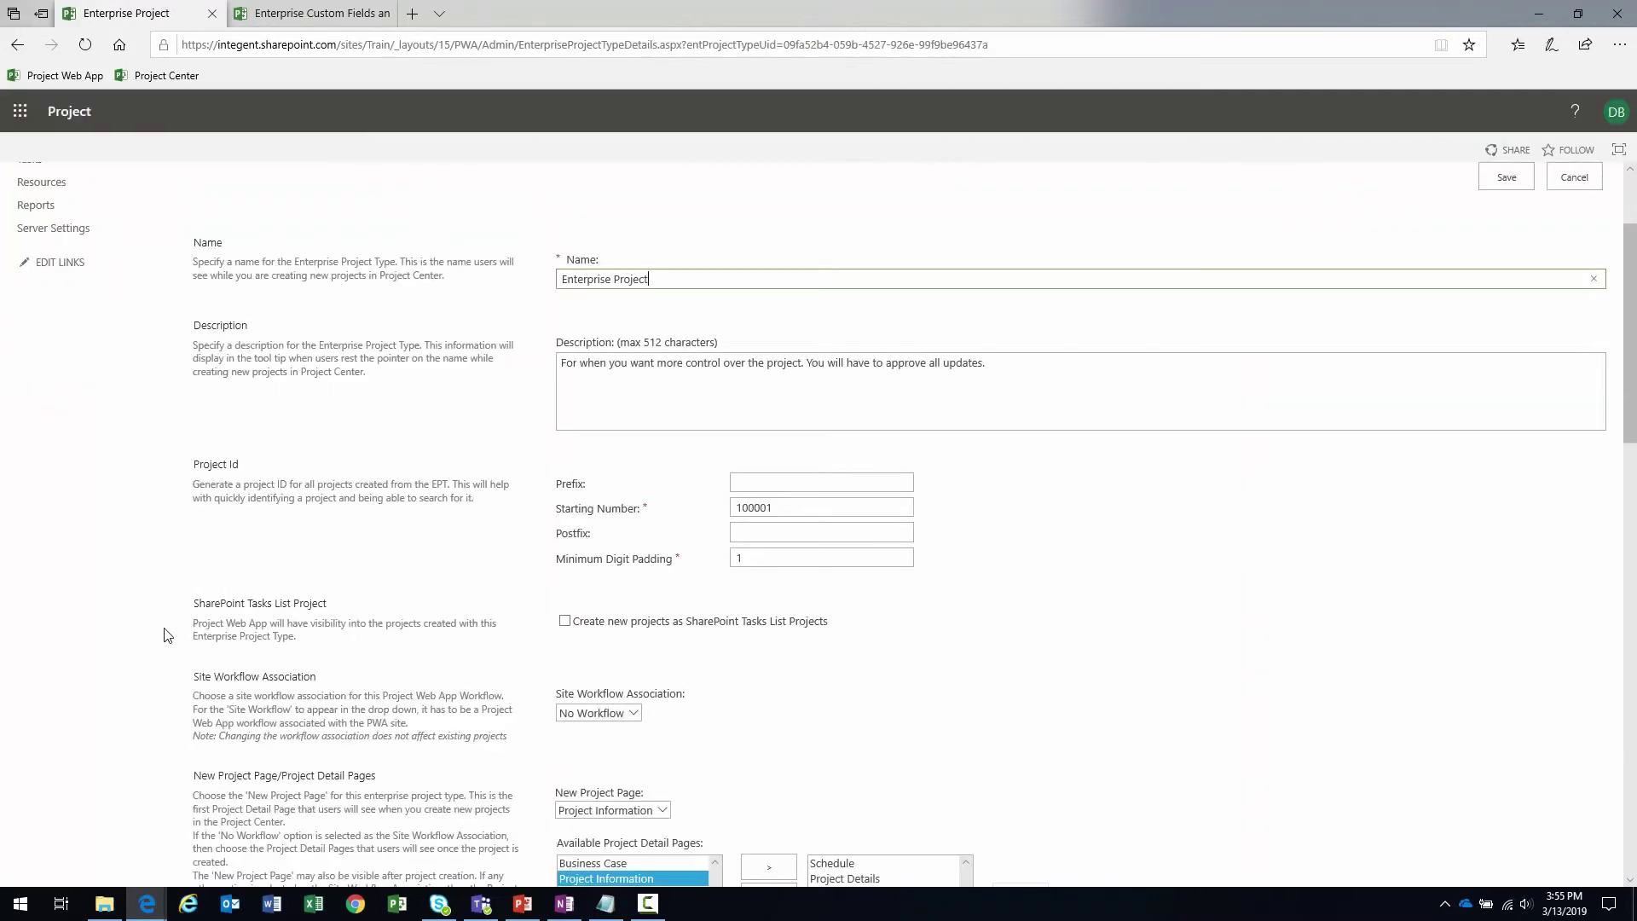
scroll(136, 614, down, 3)
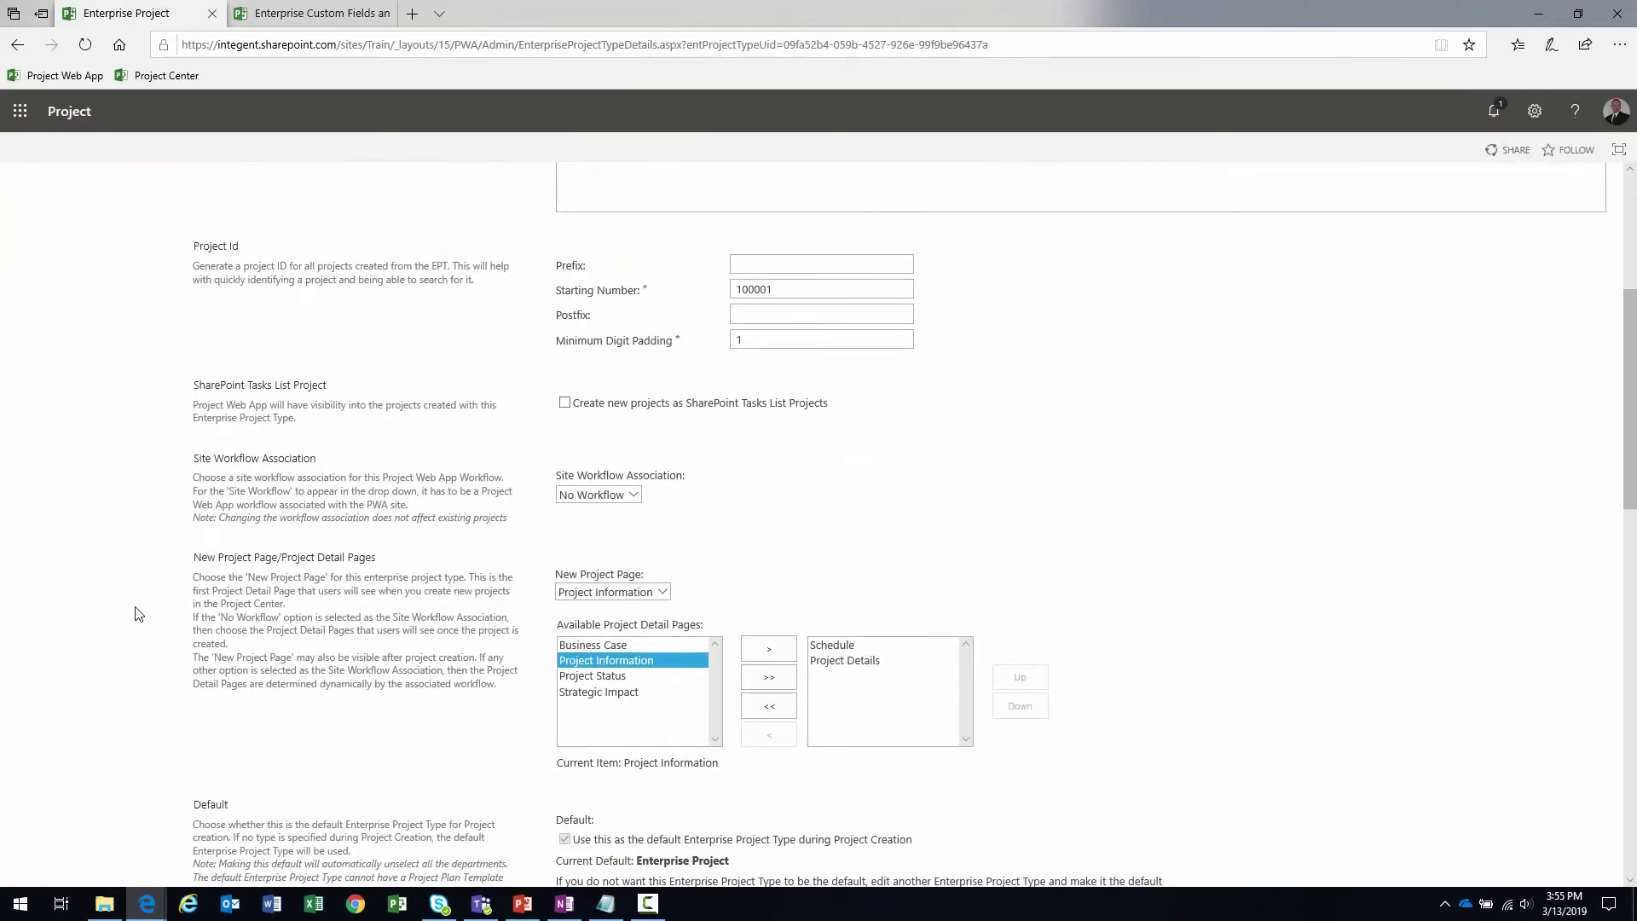
scroll(137, 614, down, 3)
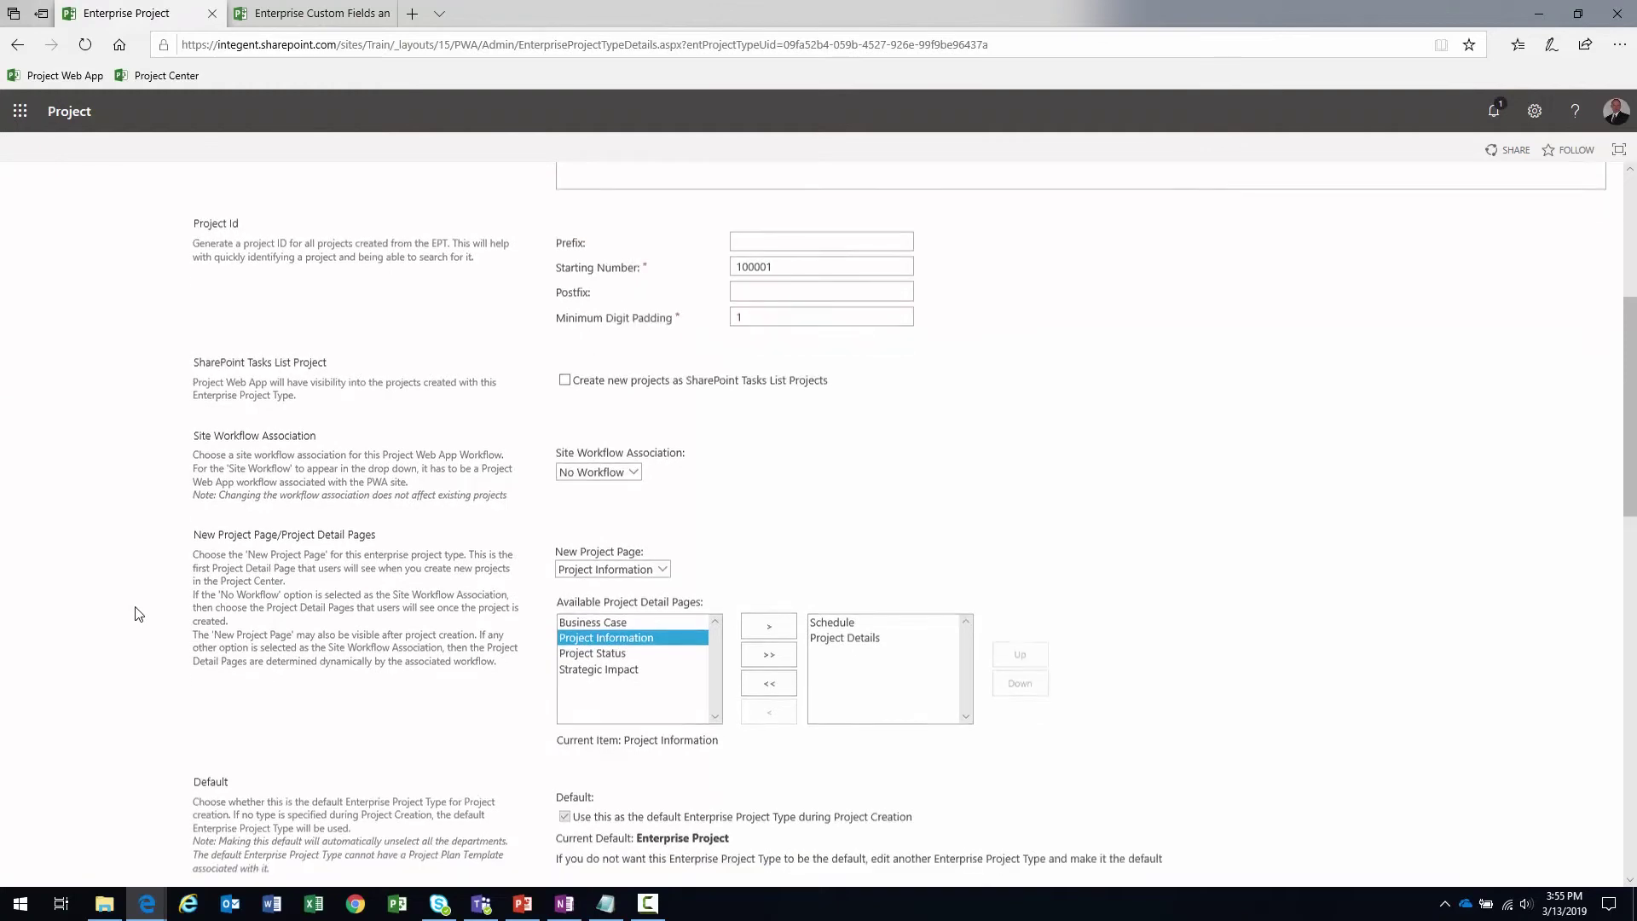
scroll(137, 614, down, 2)
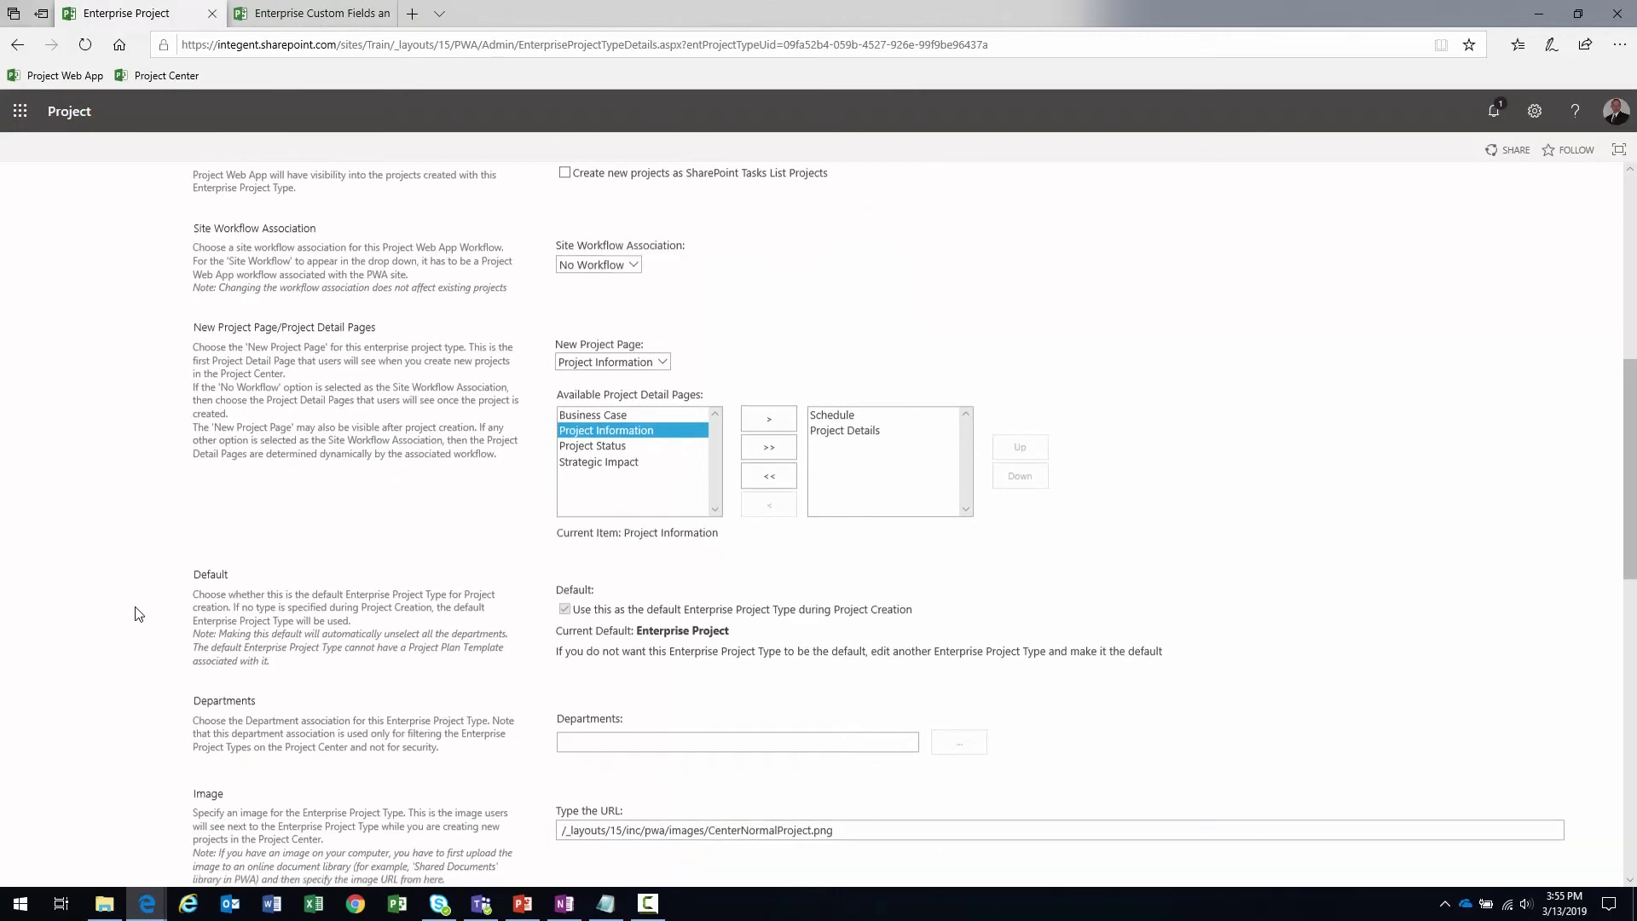
scroll(455, 355, down, 2)
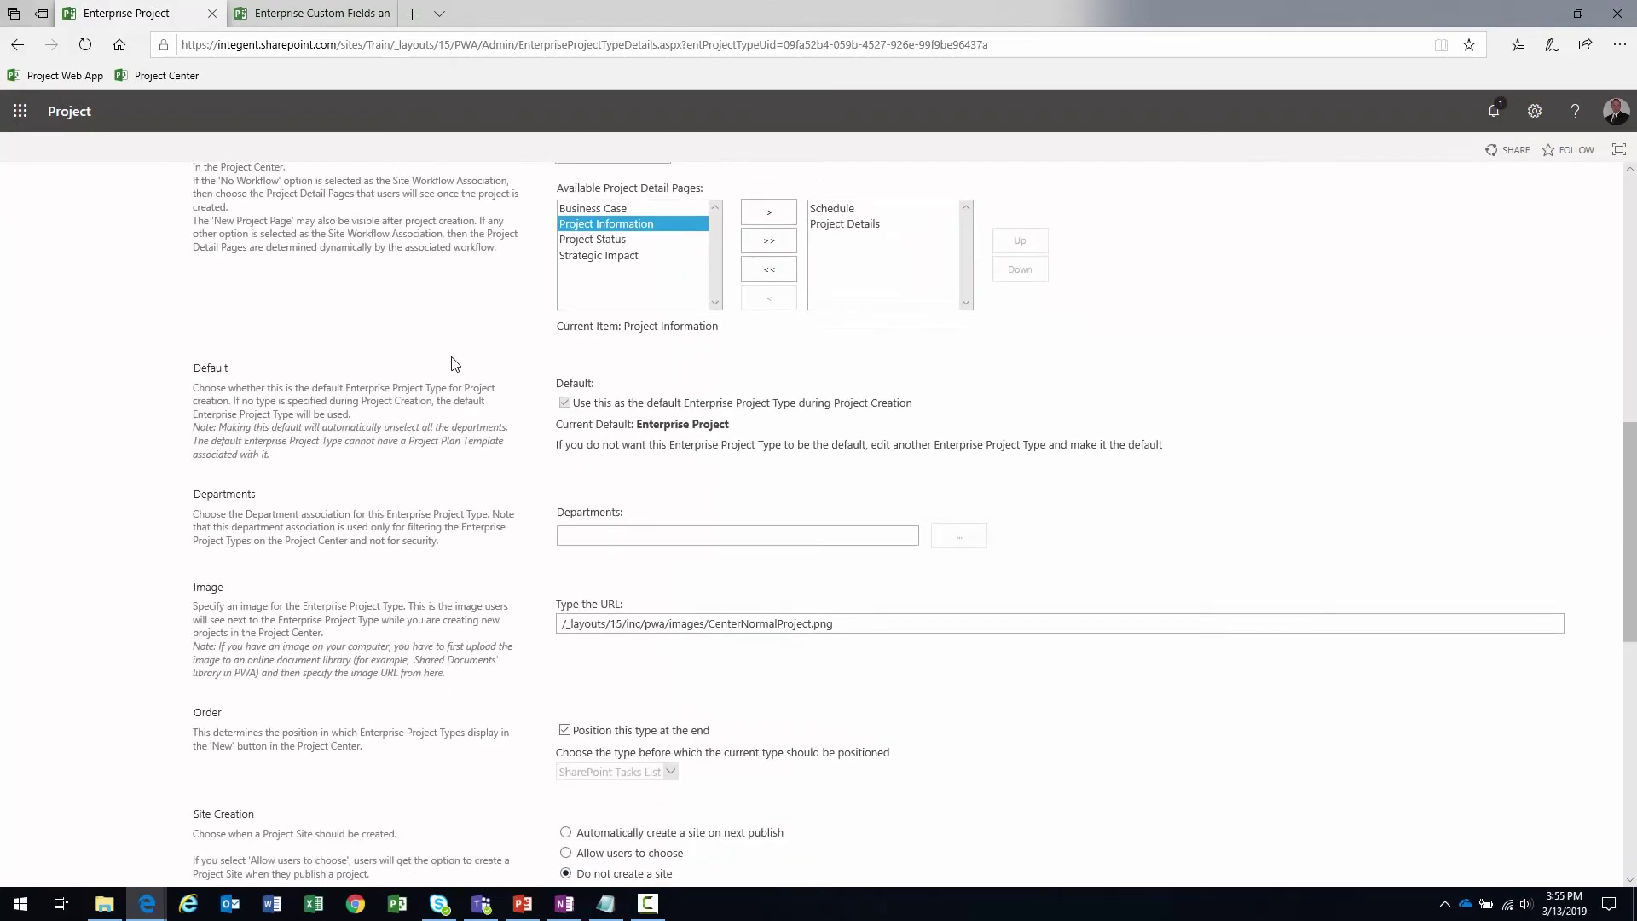
scroll(460, 358, up, 3)
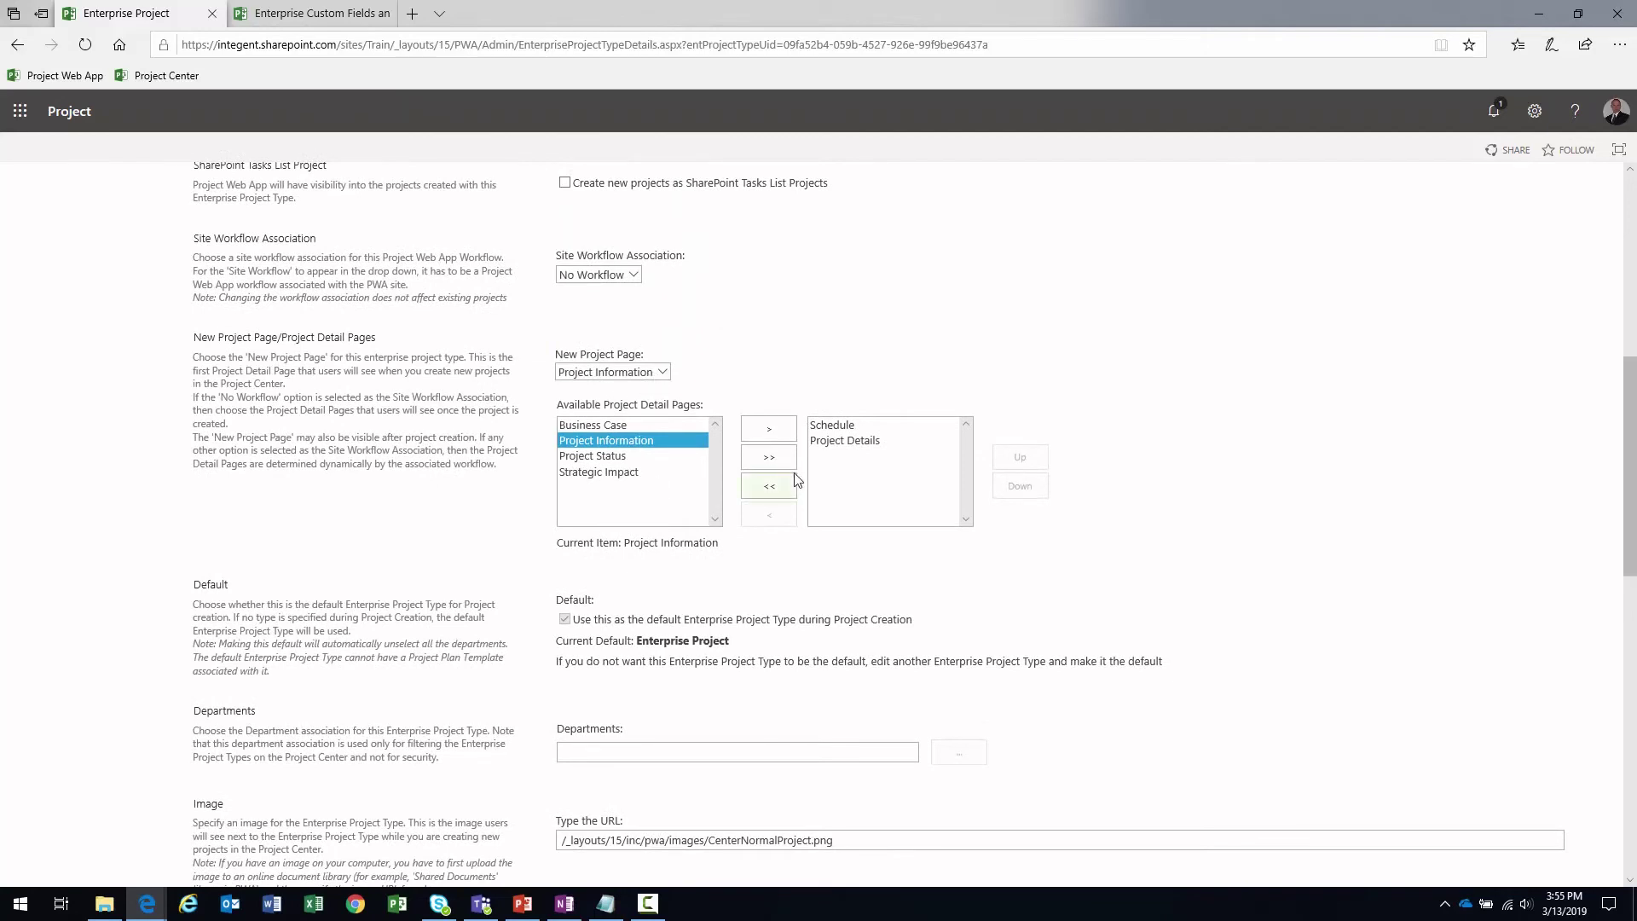
Replace Project Details with the Business Case and Project Status pages in the selected project detail pages
click(832, 442)
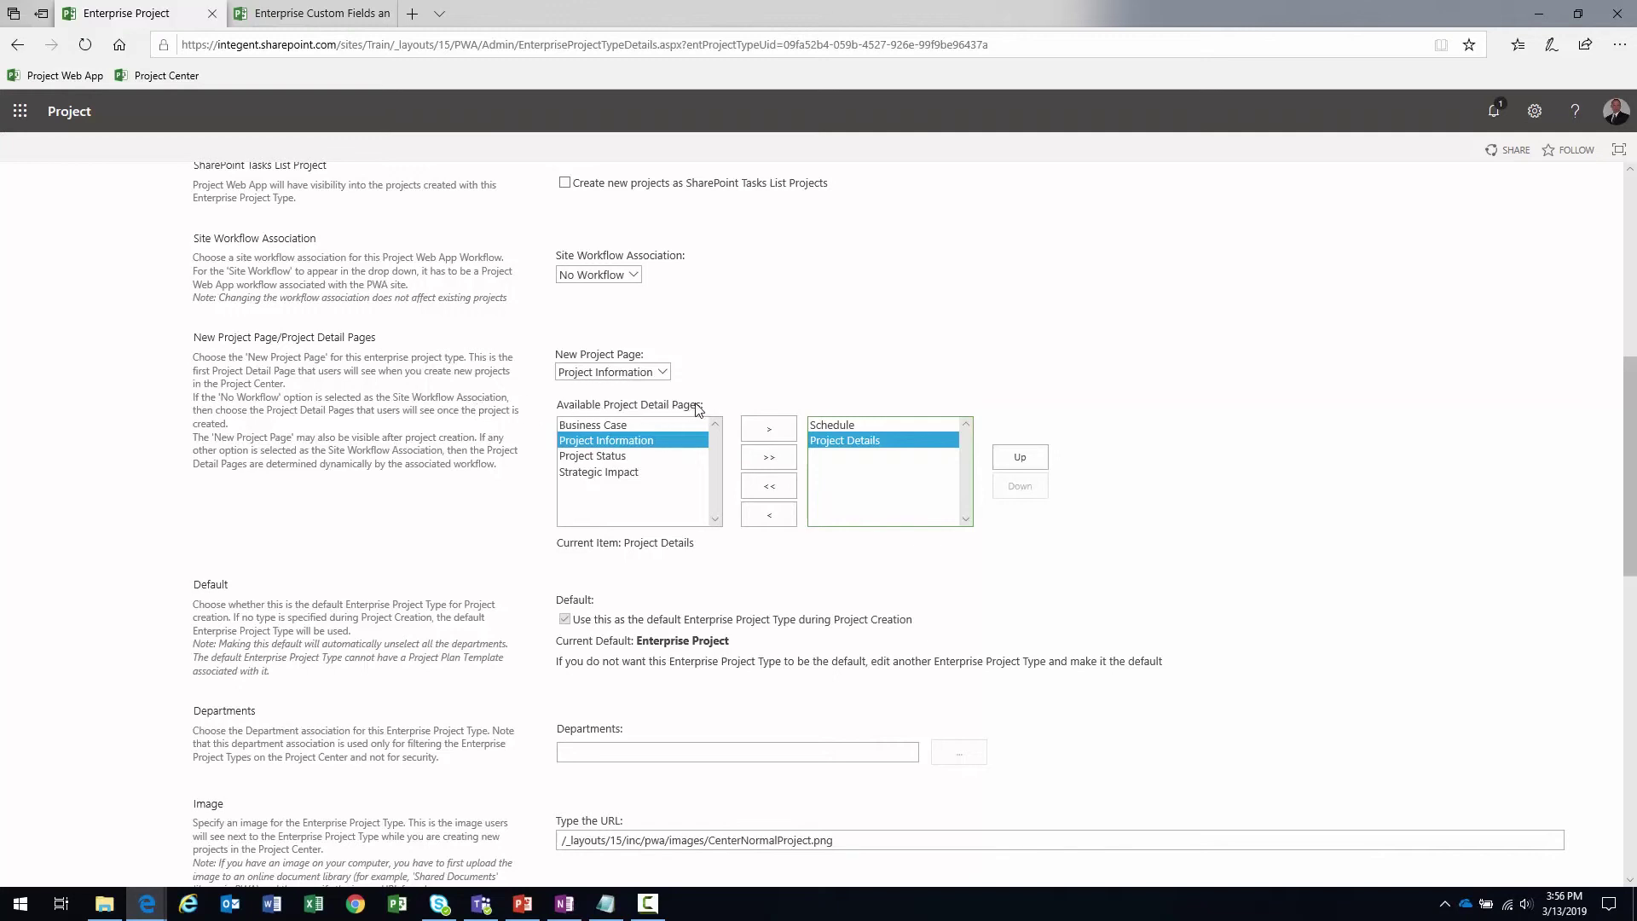
click(872, 435)
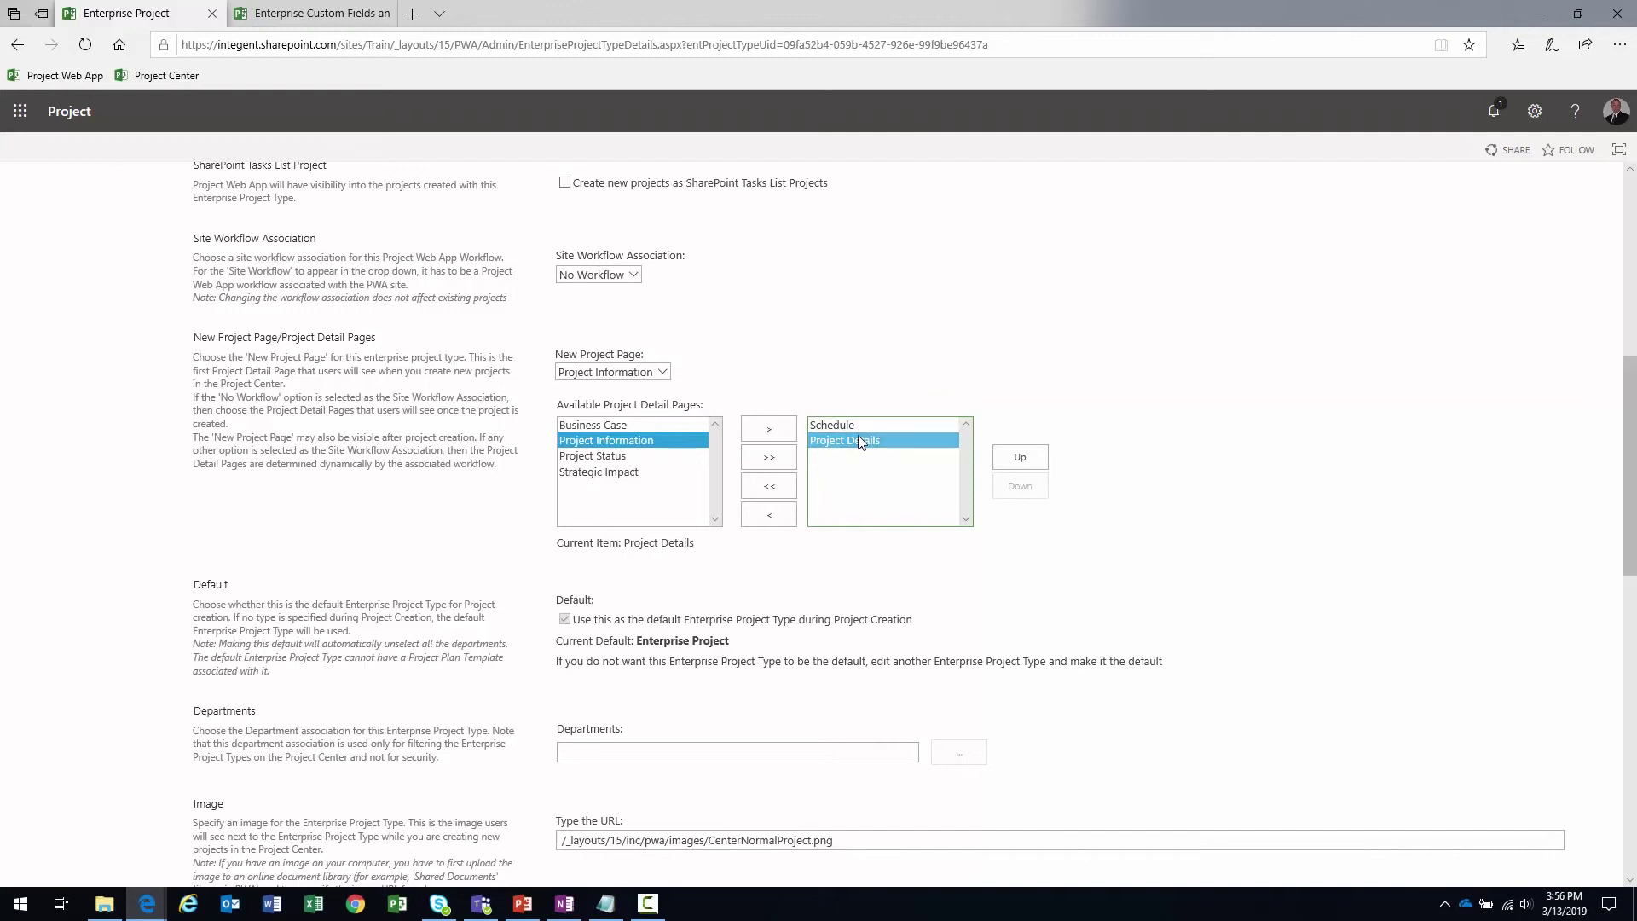
click(770, 515)
click(631, 425)
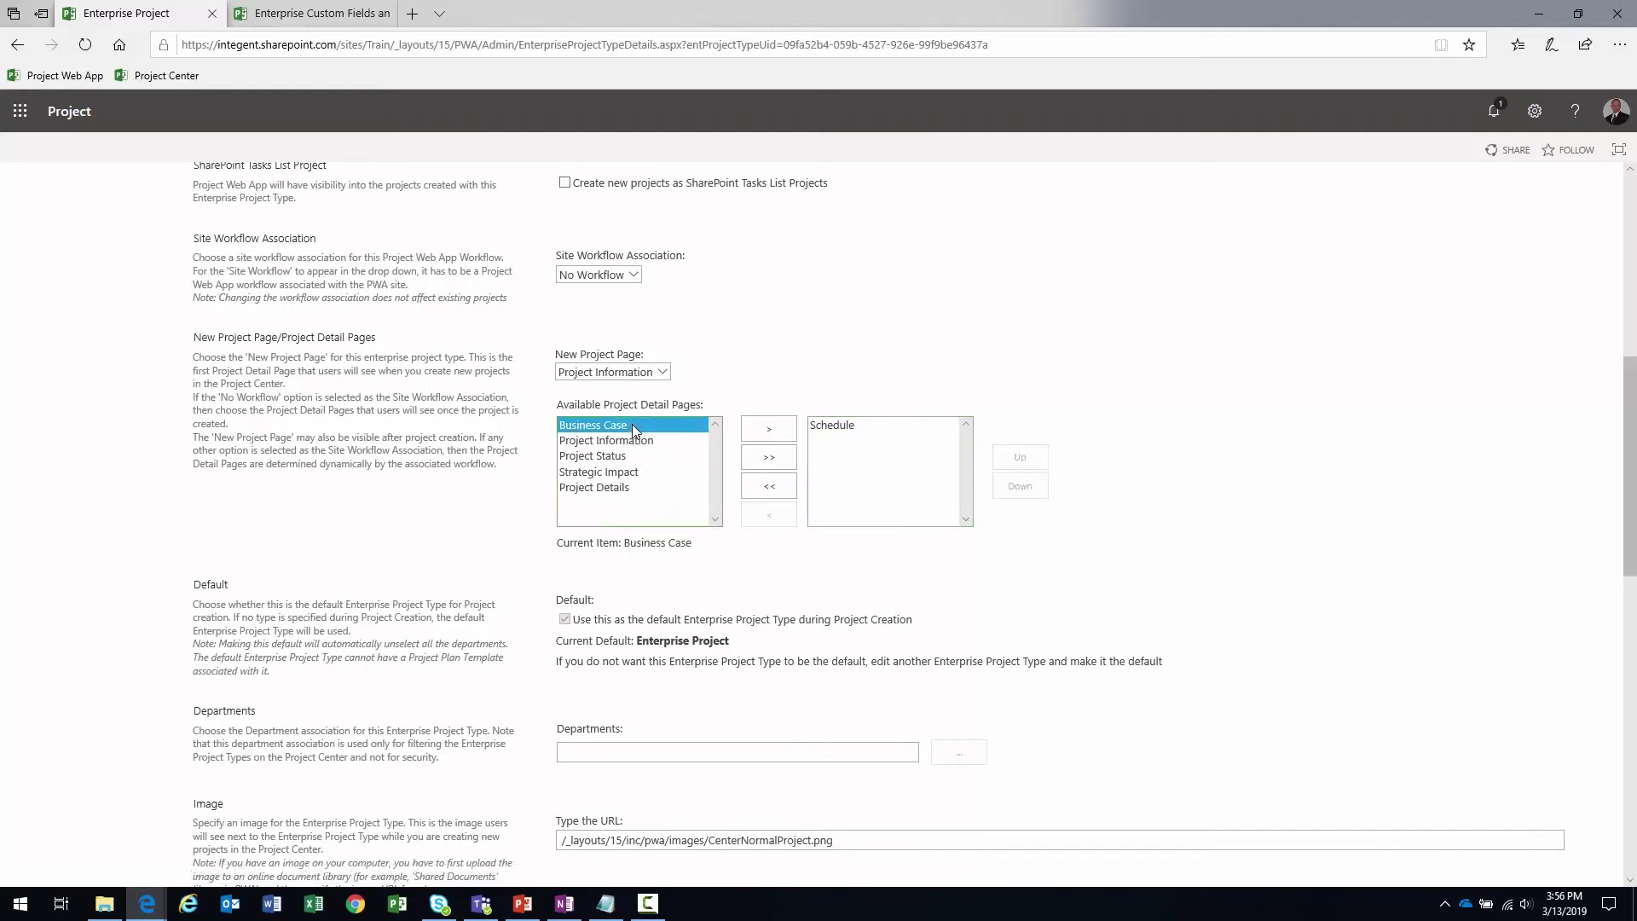
click(763, 430)
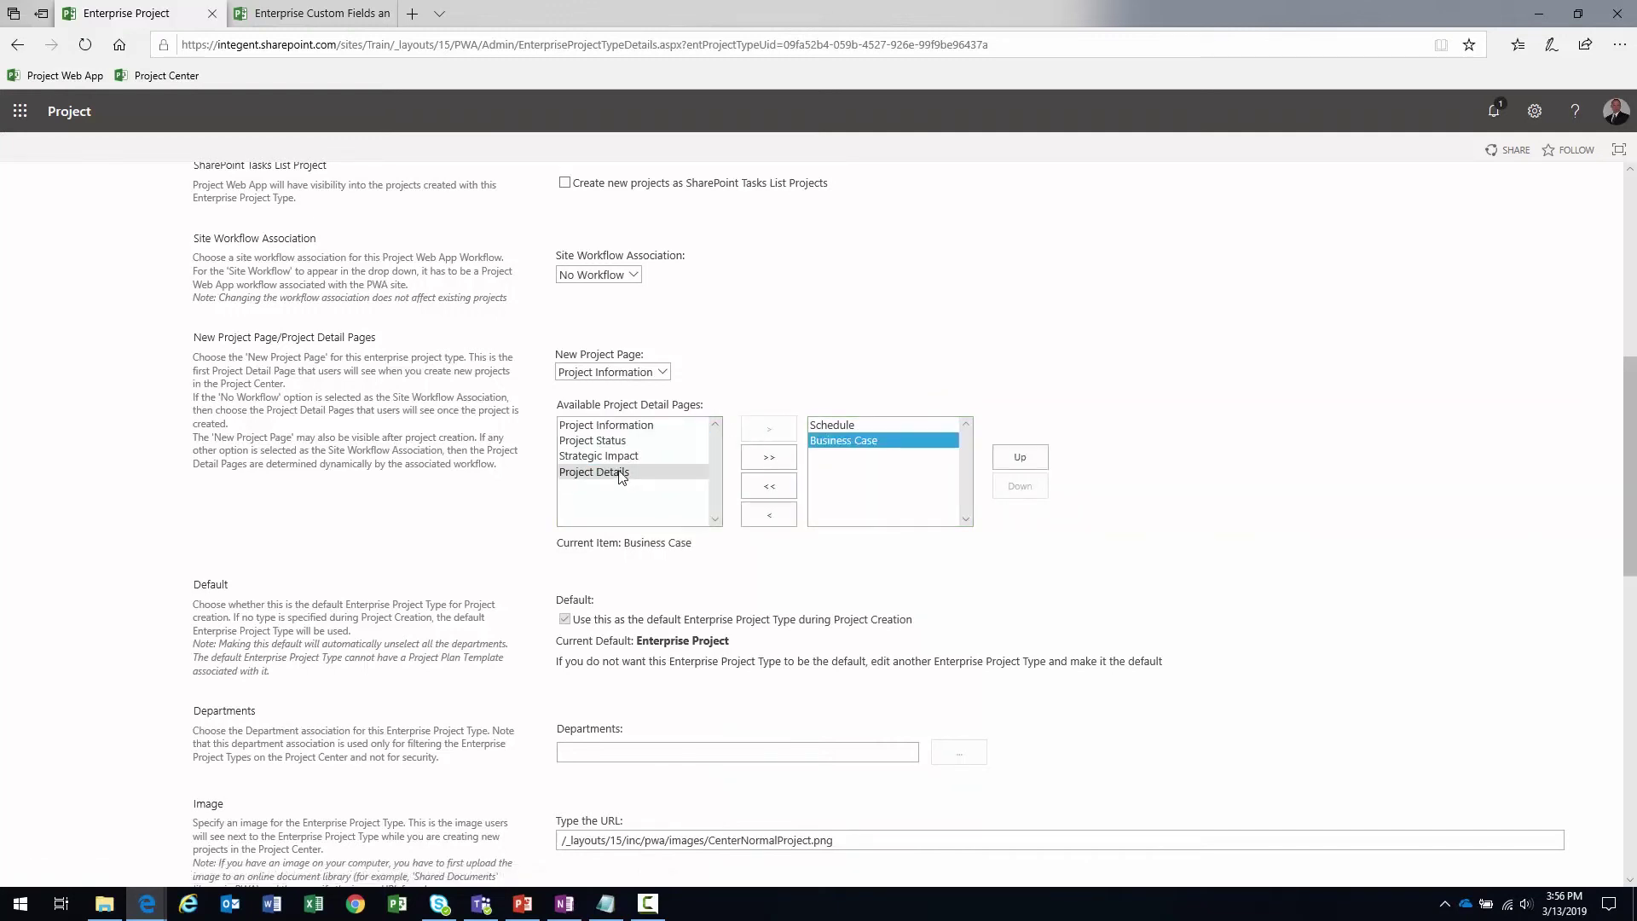
click(621, 442)
click(766, 429)
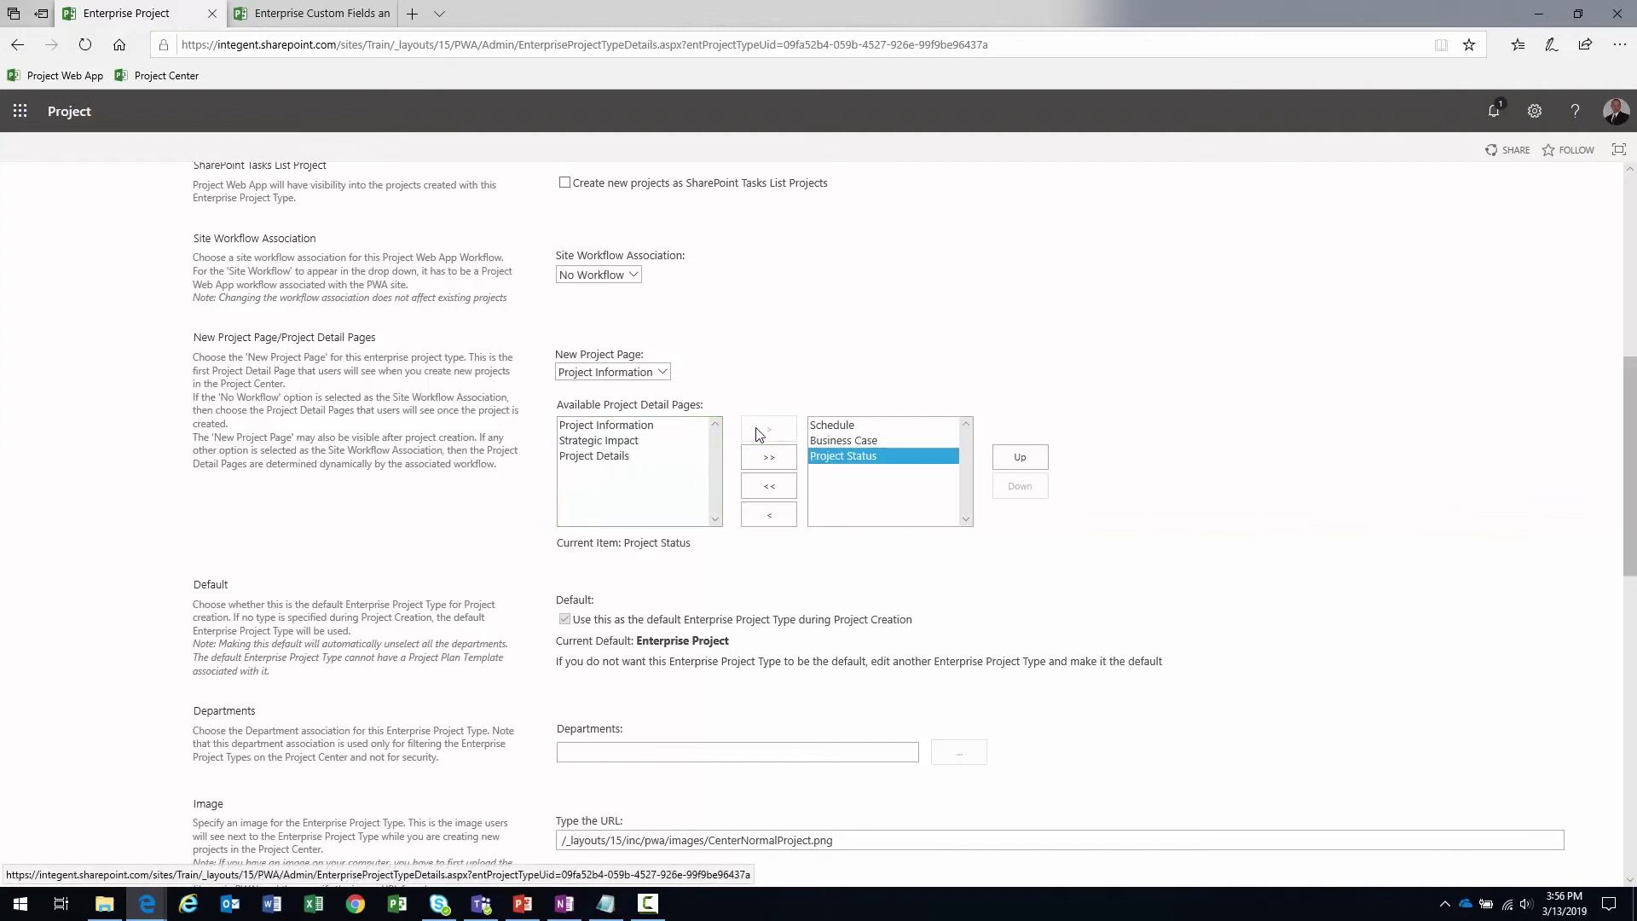
Move Business Case above Schedule in the selected project detail pages and save the Enterprise Project type
click(867, 442)
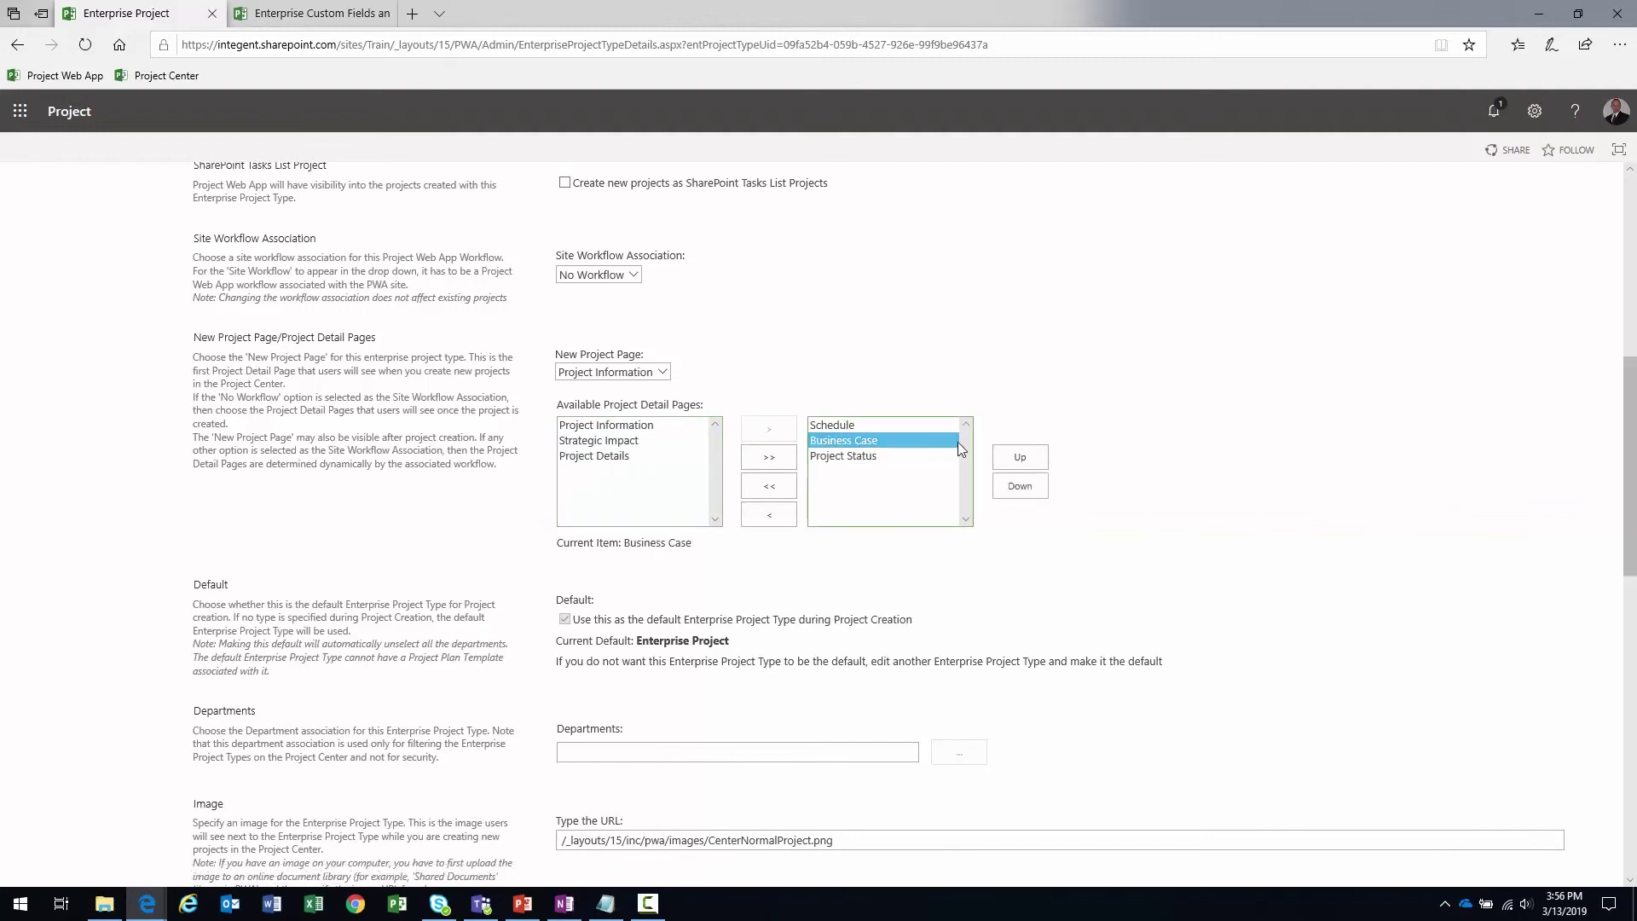
click(1021, 461)
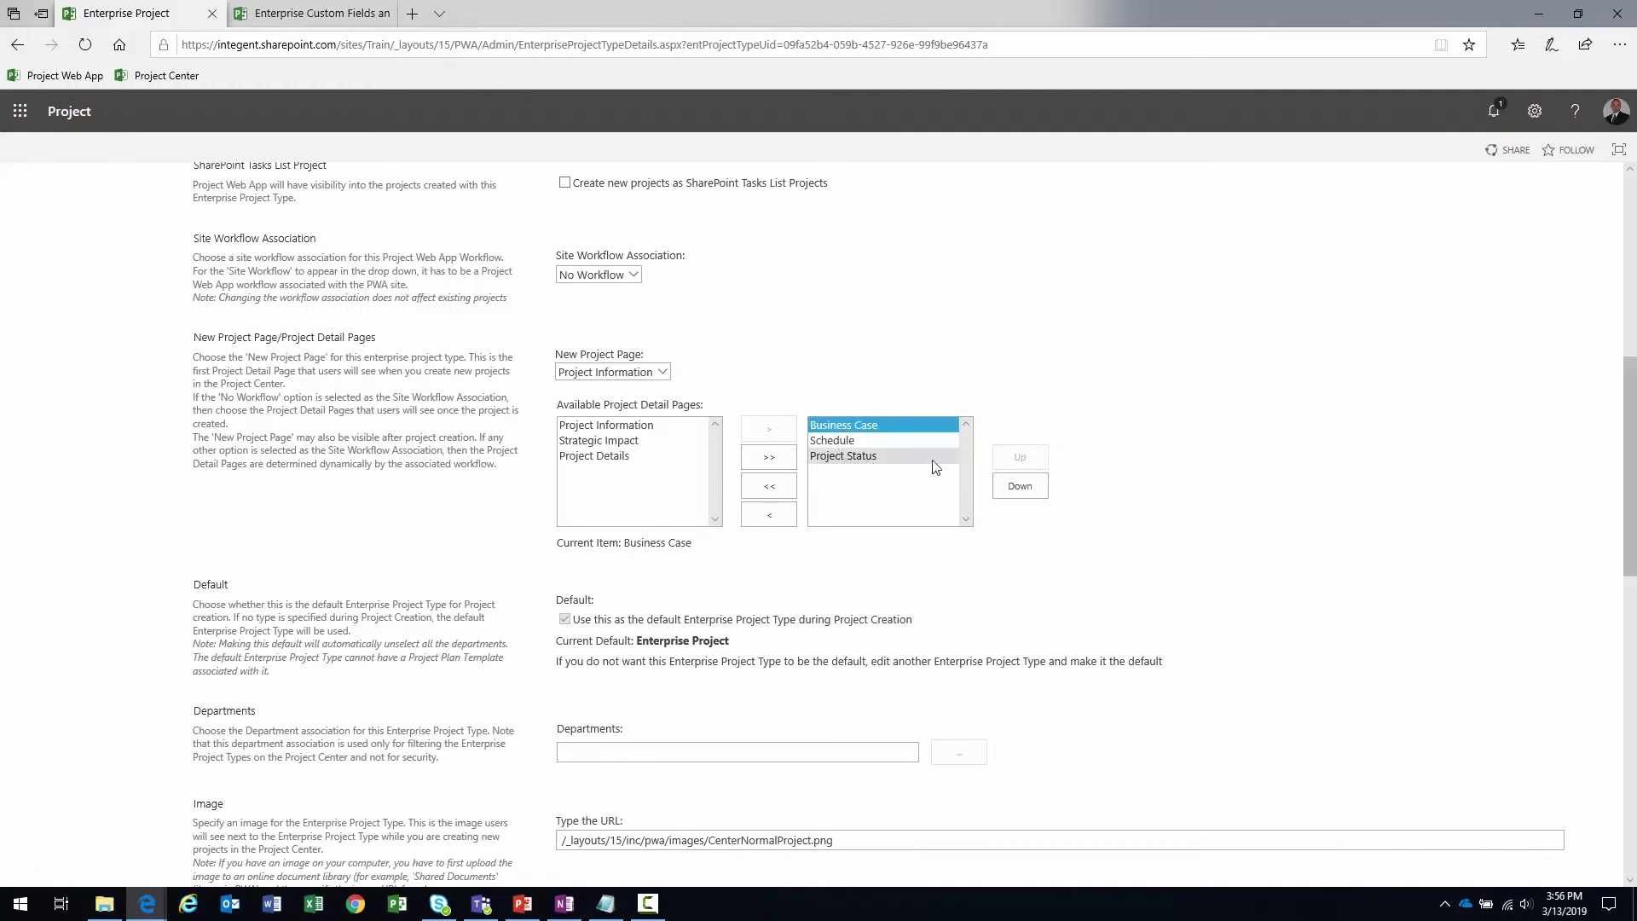
scroll(1237, 459, up, 7)
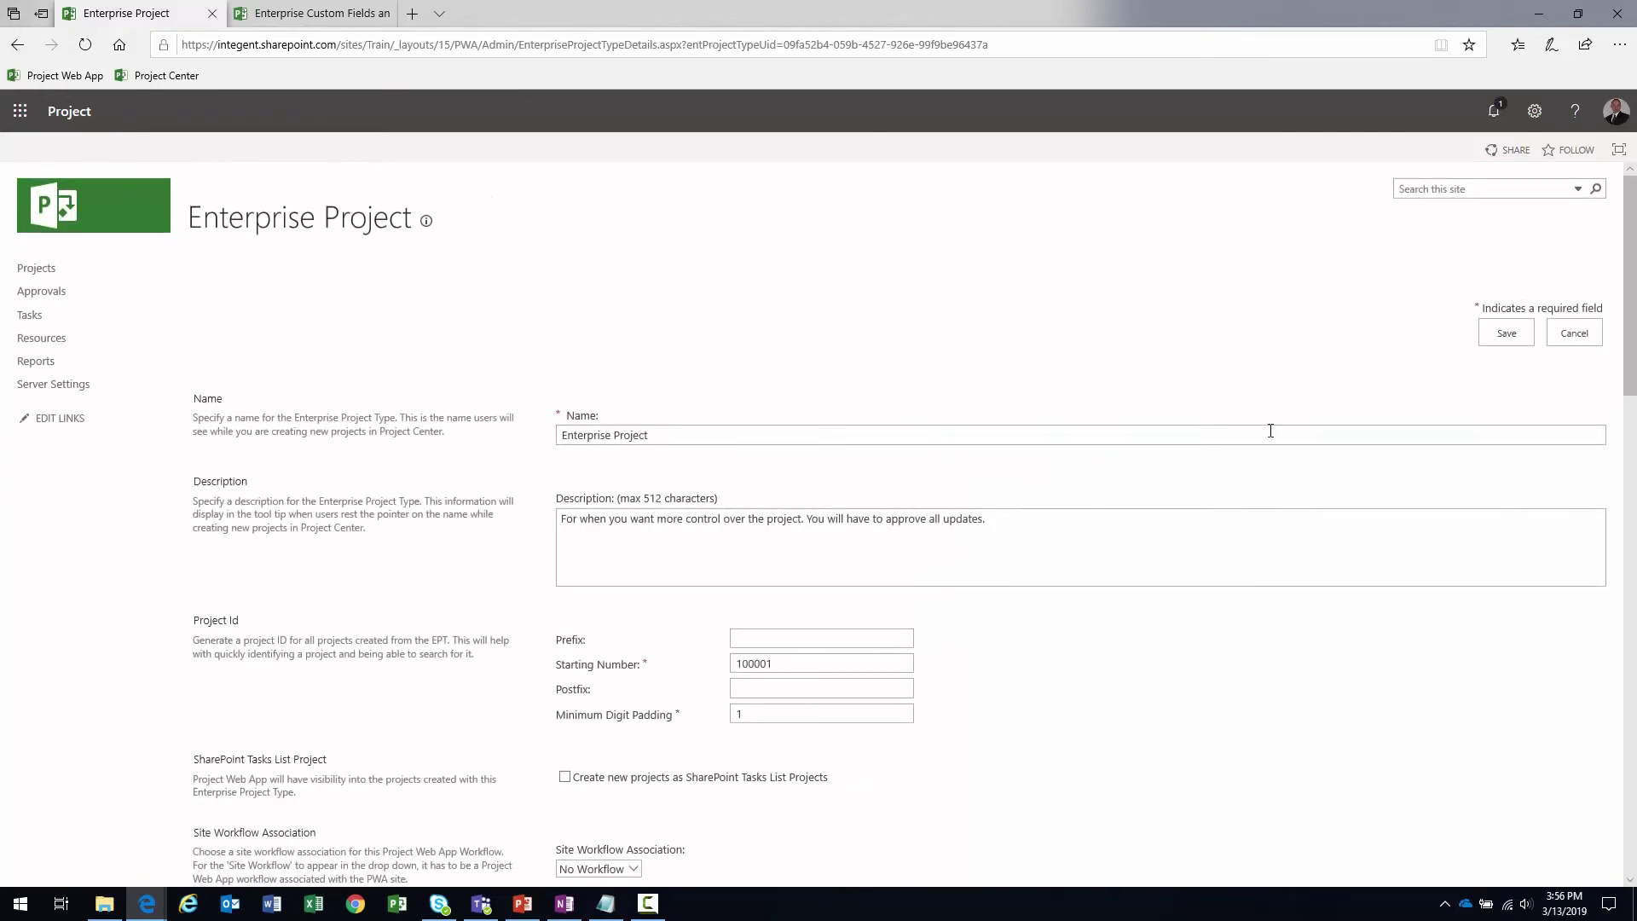
click(1531, 338)
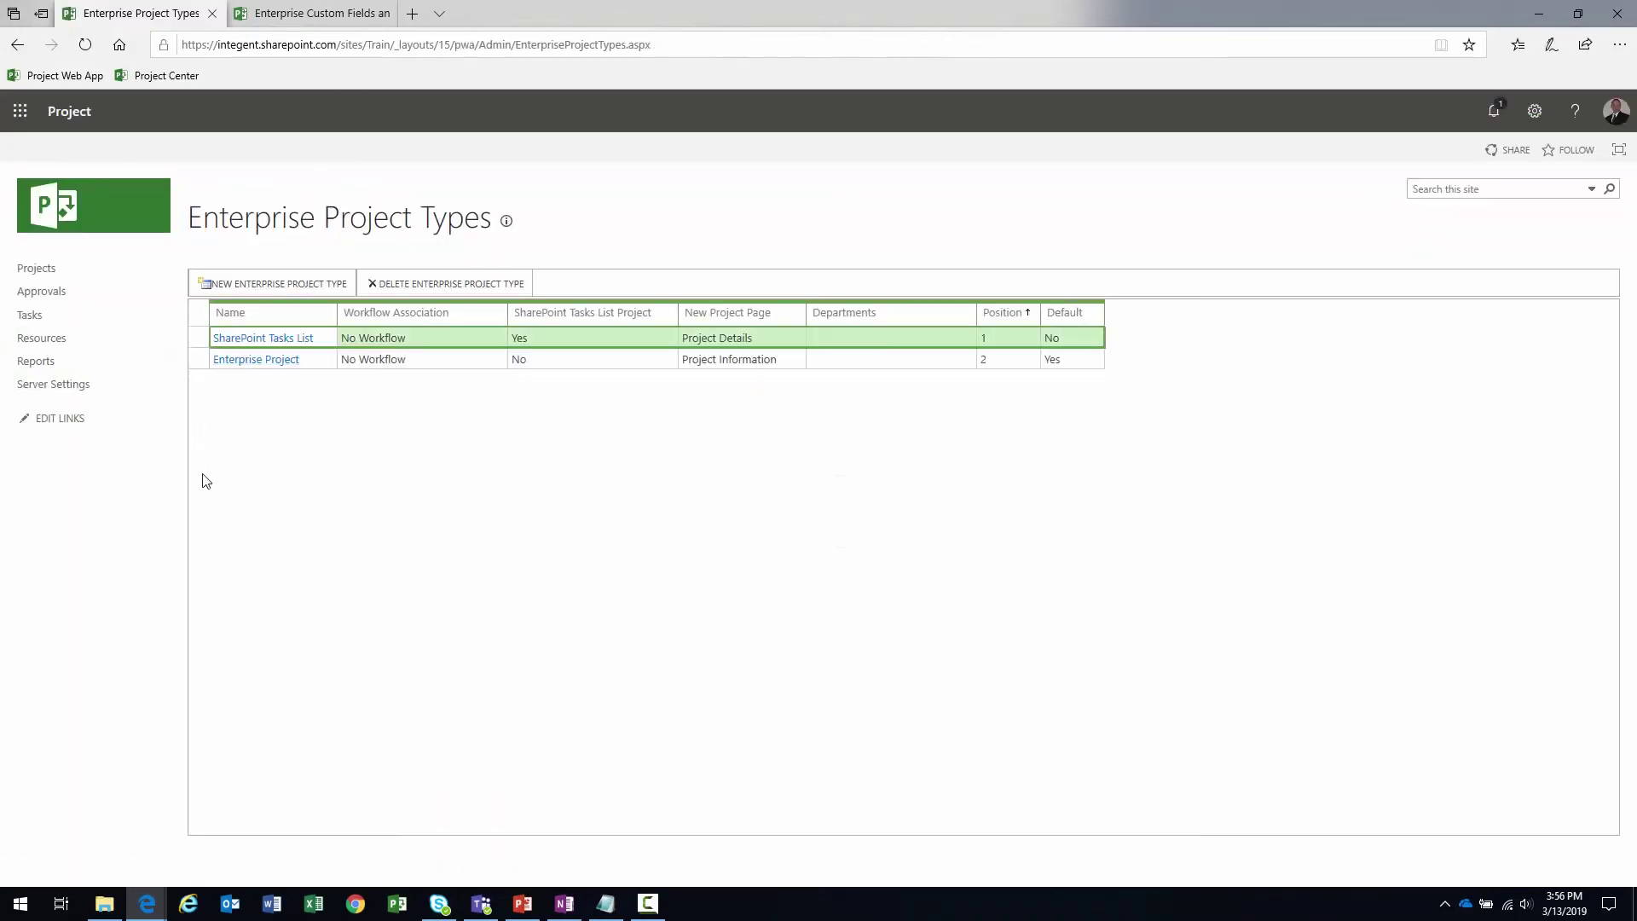
Open Hardhat Project from the Project Center and review the Business Case and Project Details sections of its Business Case page
click(36, 268)
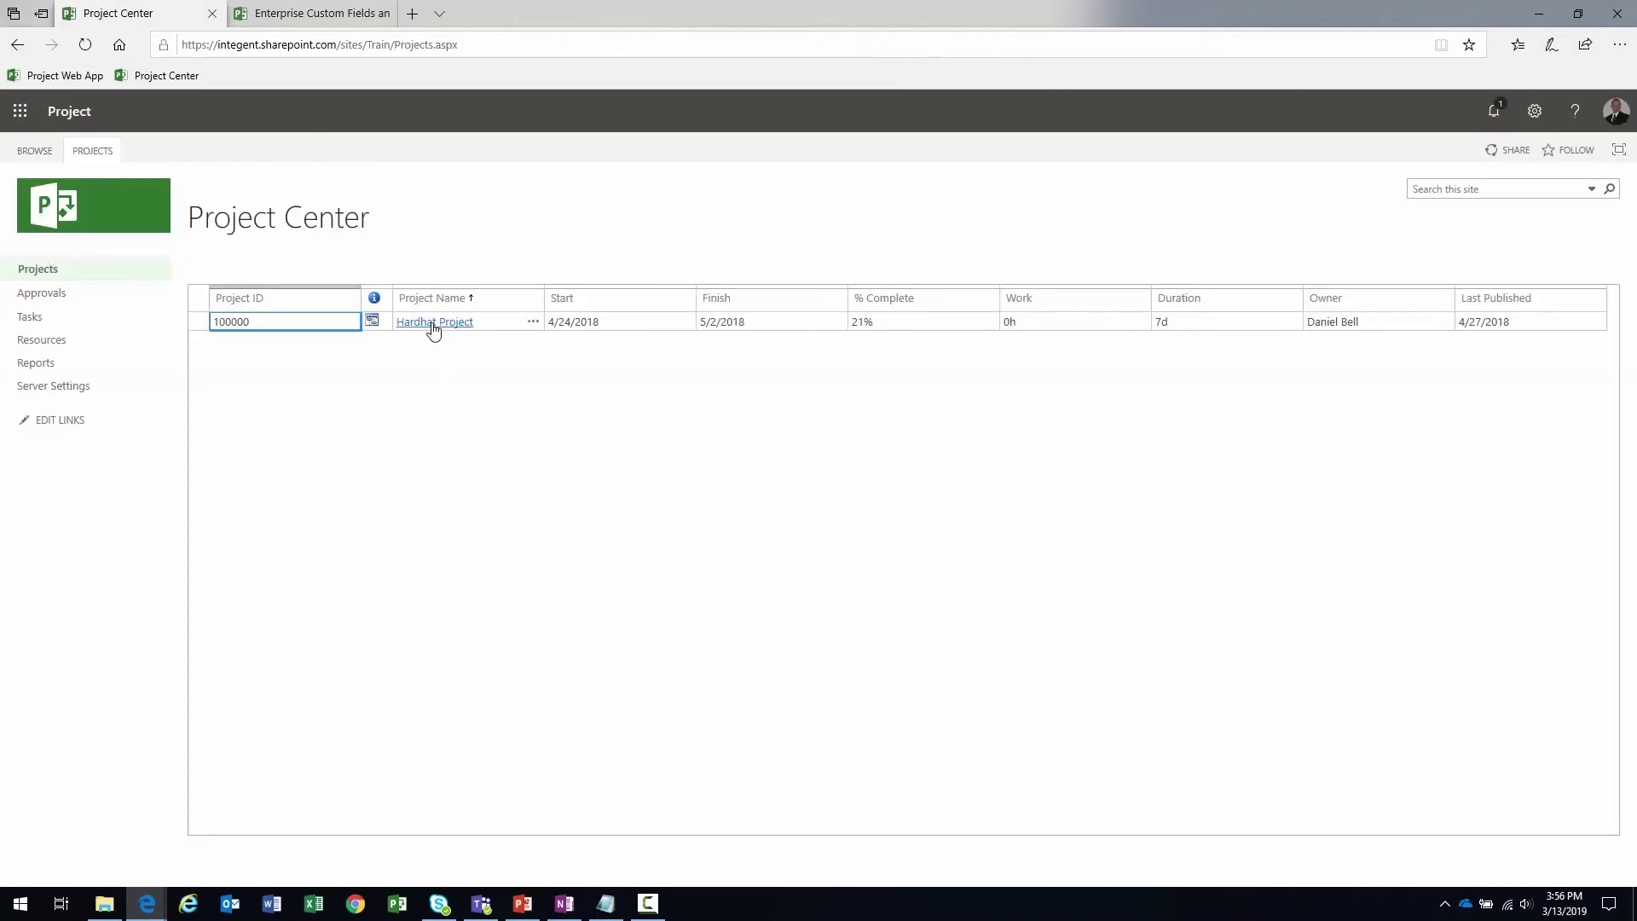
click(435, 392)
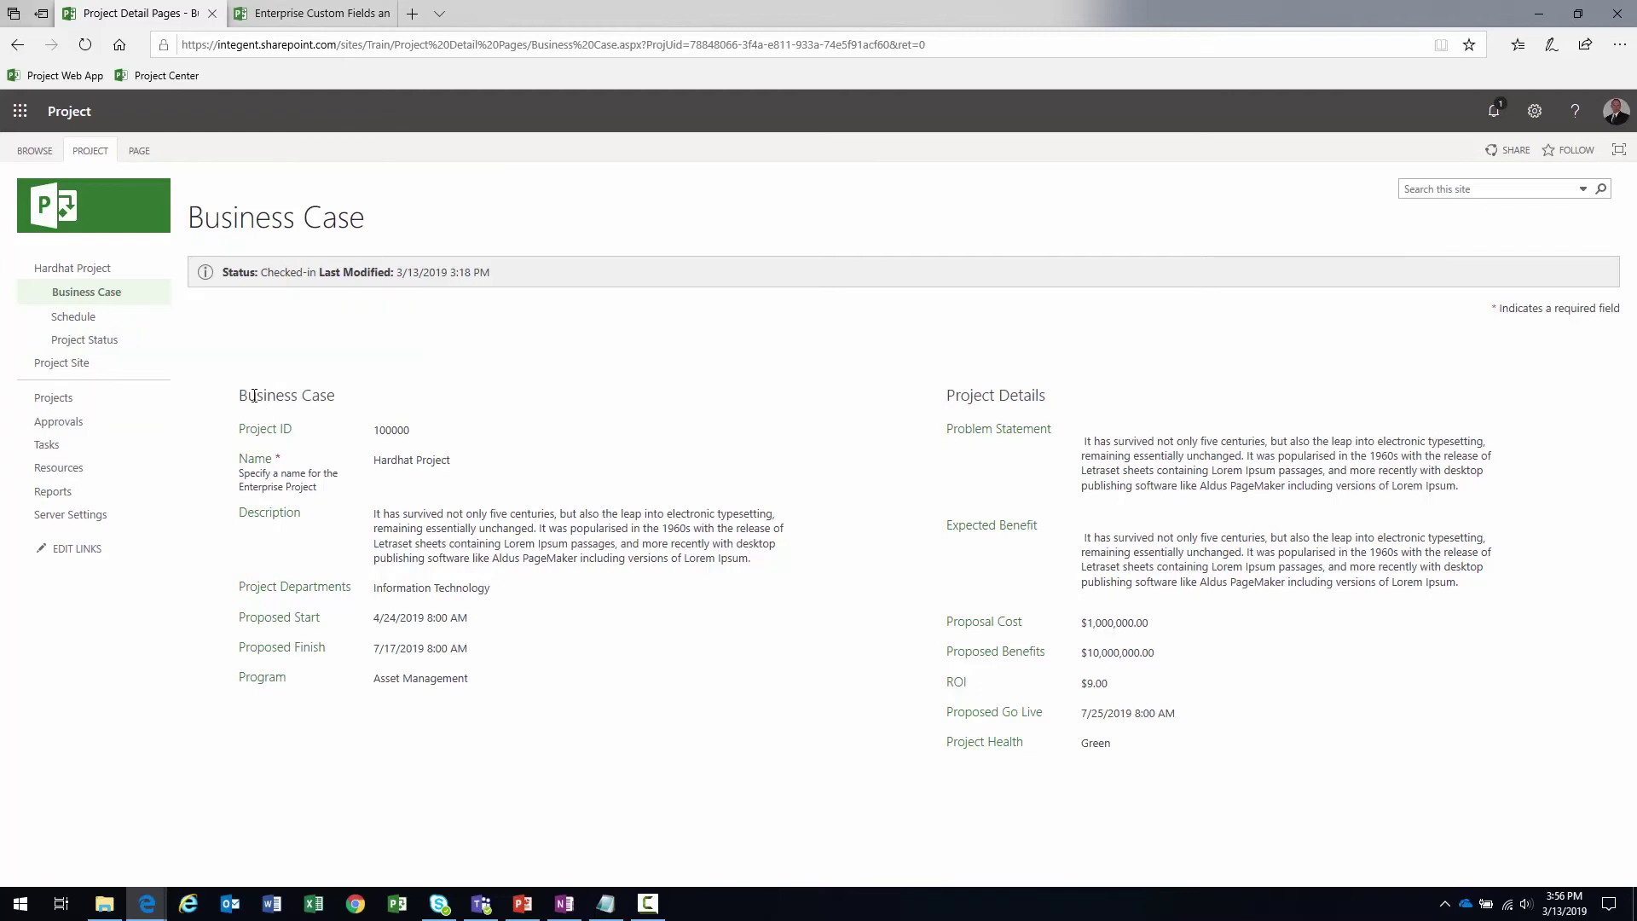
drag(241, 395, 360, 399)
drag(949, 399, 1081, 401)
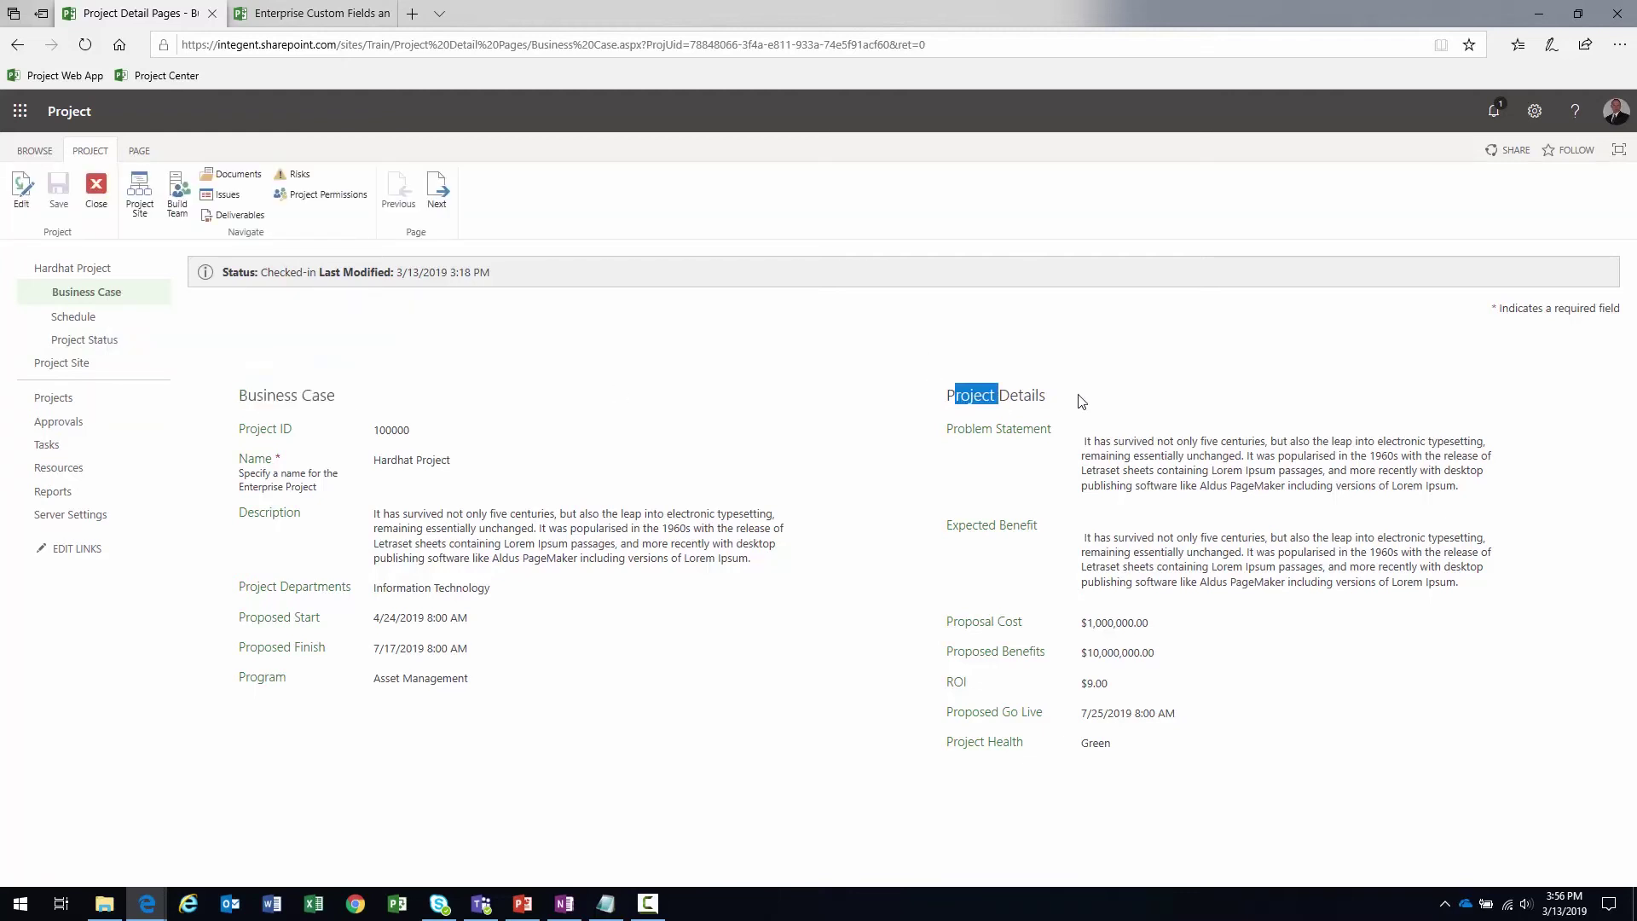
click(514, 469)
drag(407, 514, 416, 530)
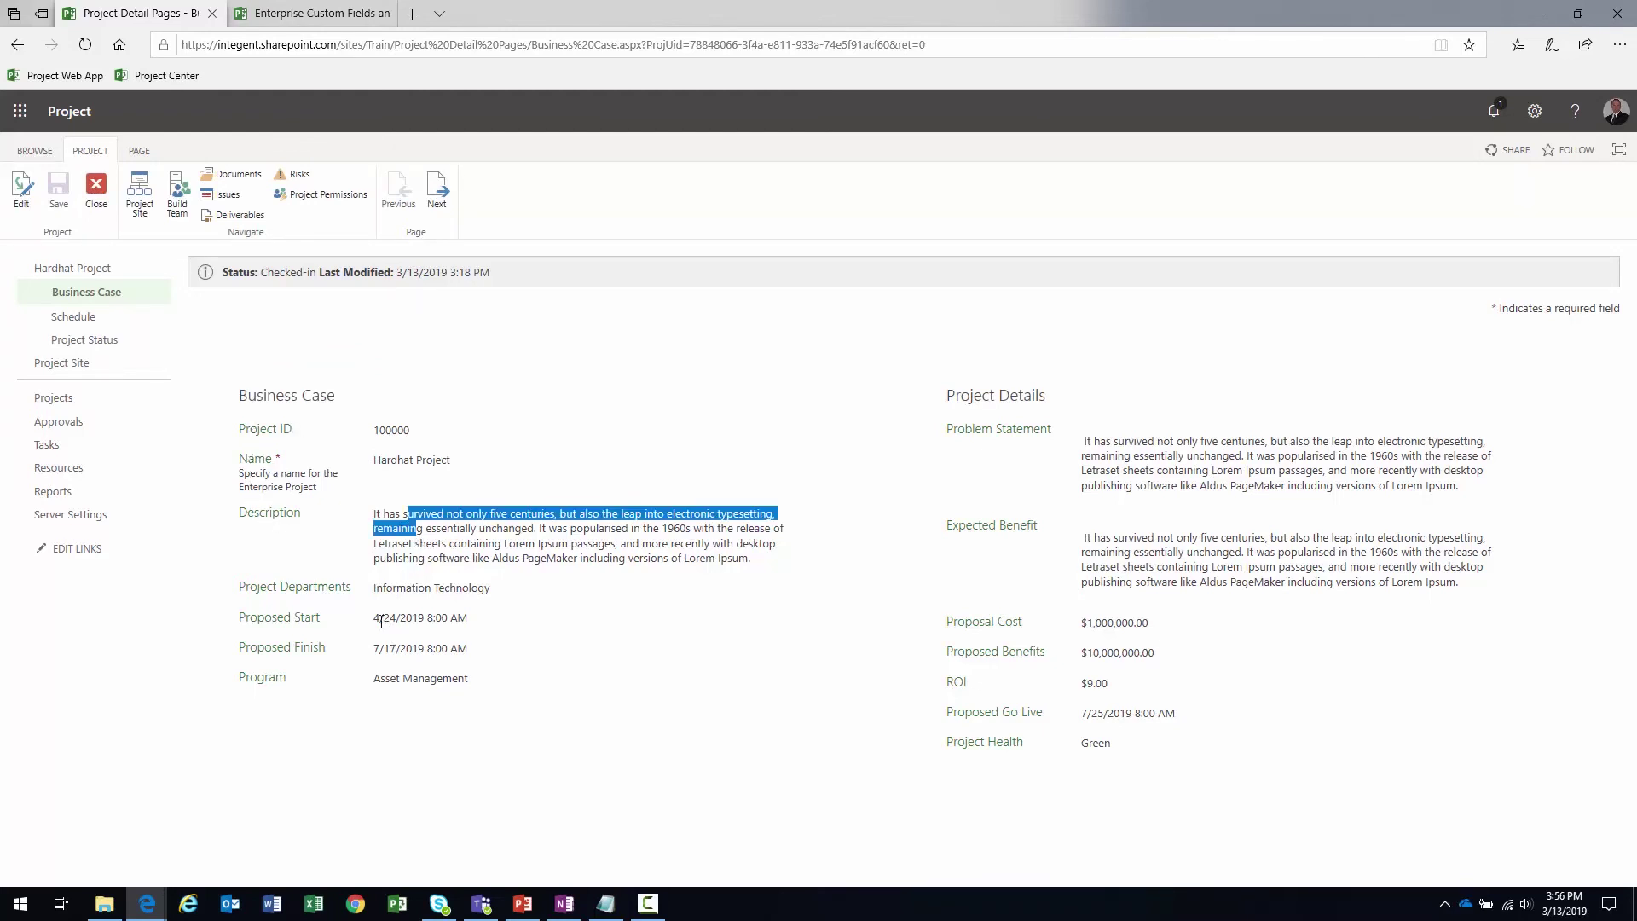
click(965, 398)
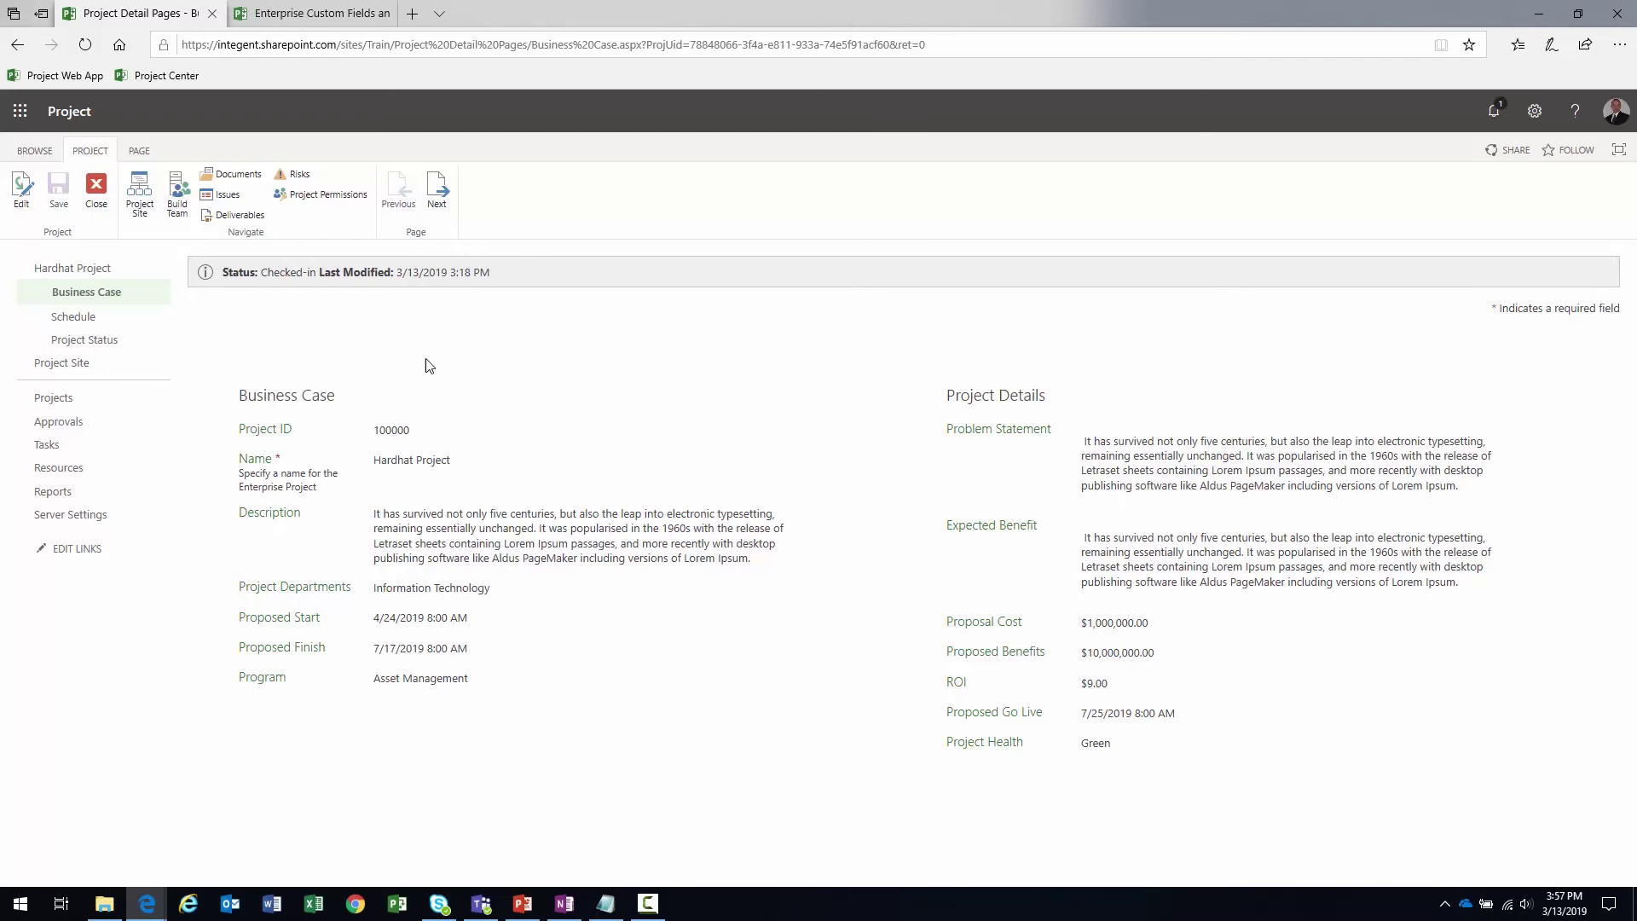
Open the project's Project Status page and review its name, status, status update, health, schedule and cost fields
click(77, 344)
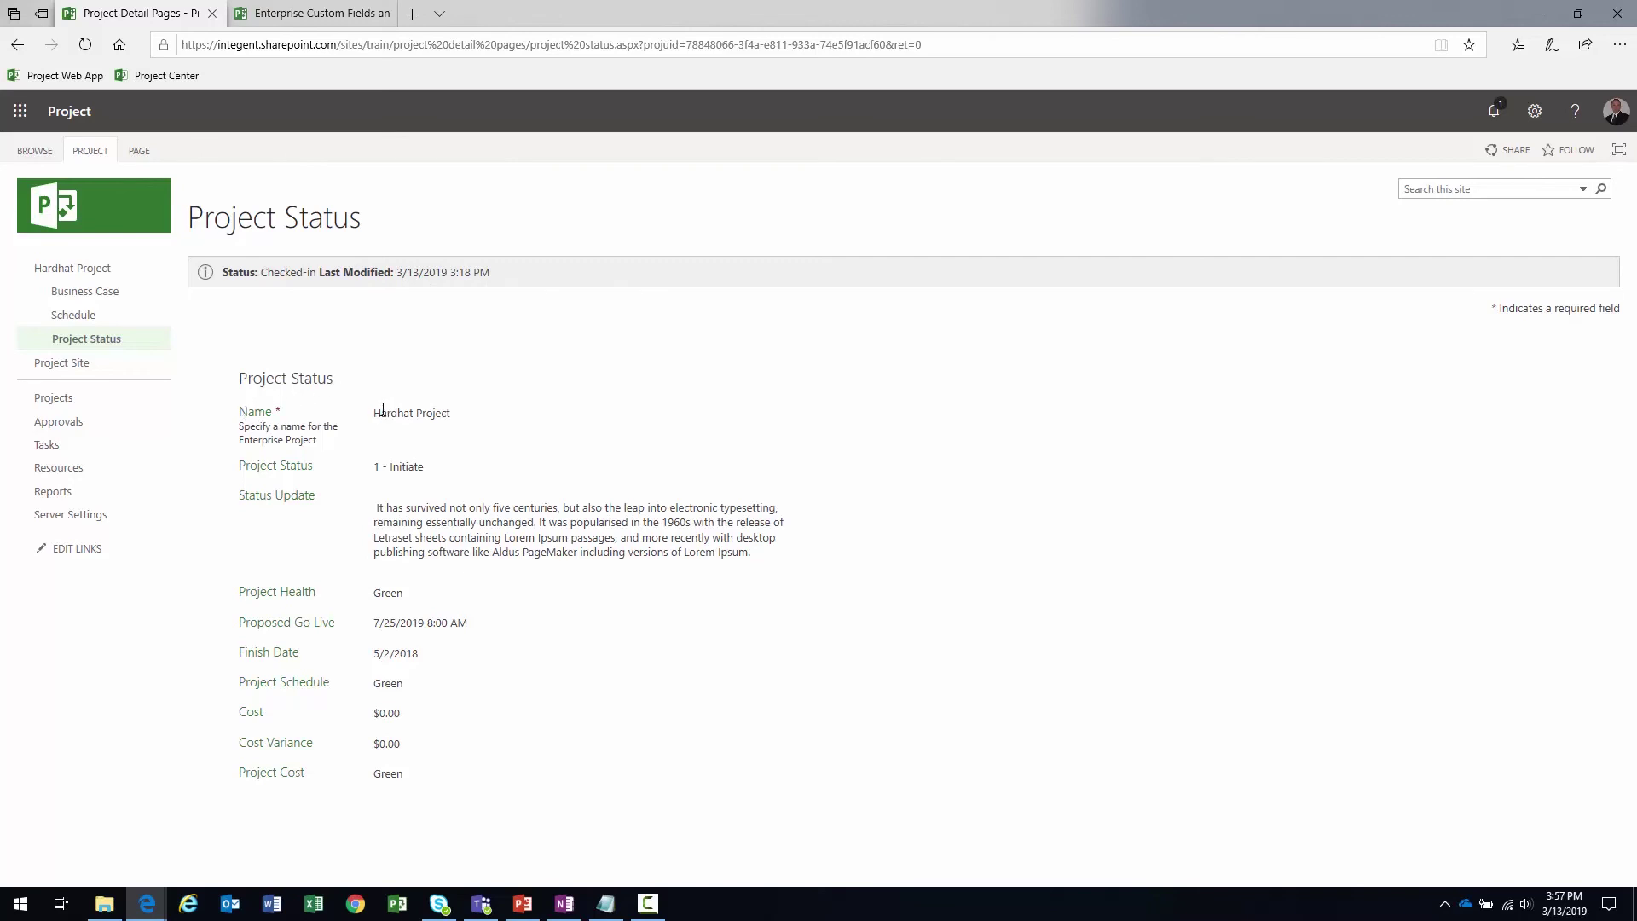
triple_click(424, 415)
triple_click(396, 468)
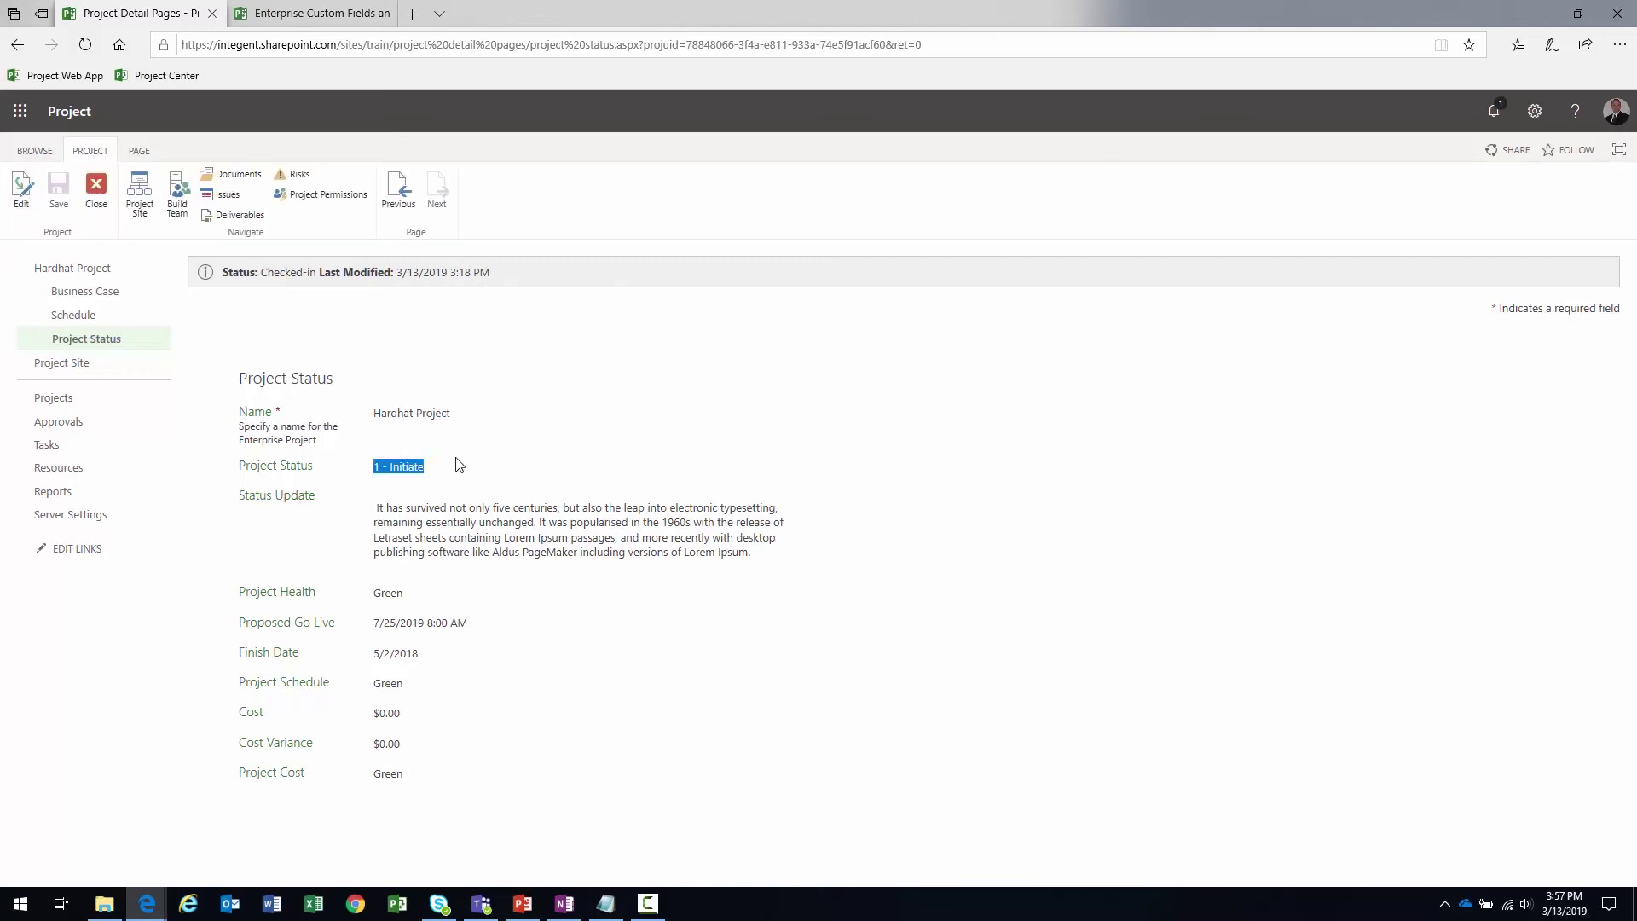
click(381, 510)
drag(385, 509, 768, 552)
click(674, 548)
drag(423, 597, 381, 594)
drag(374, 683, 500, 679)
drag(375, 774, 456, 776)
click(523, 715)
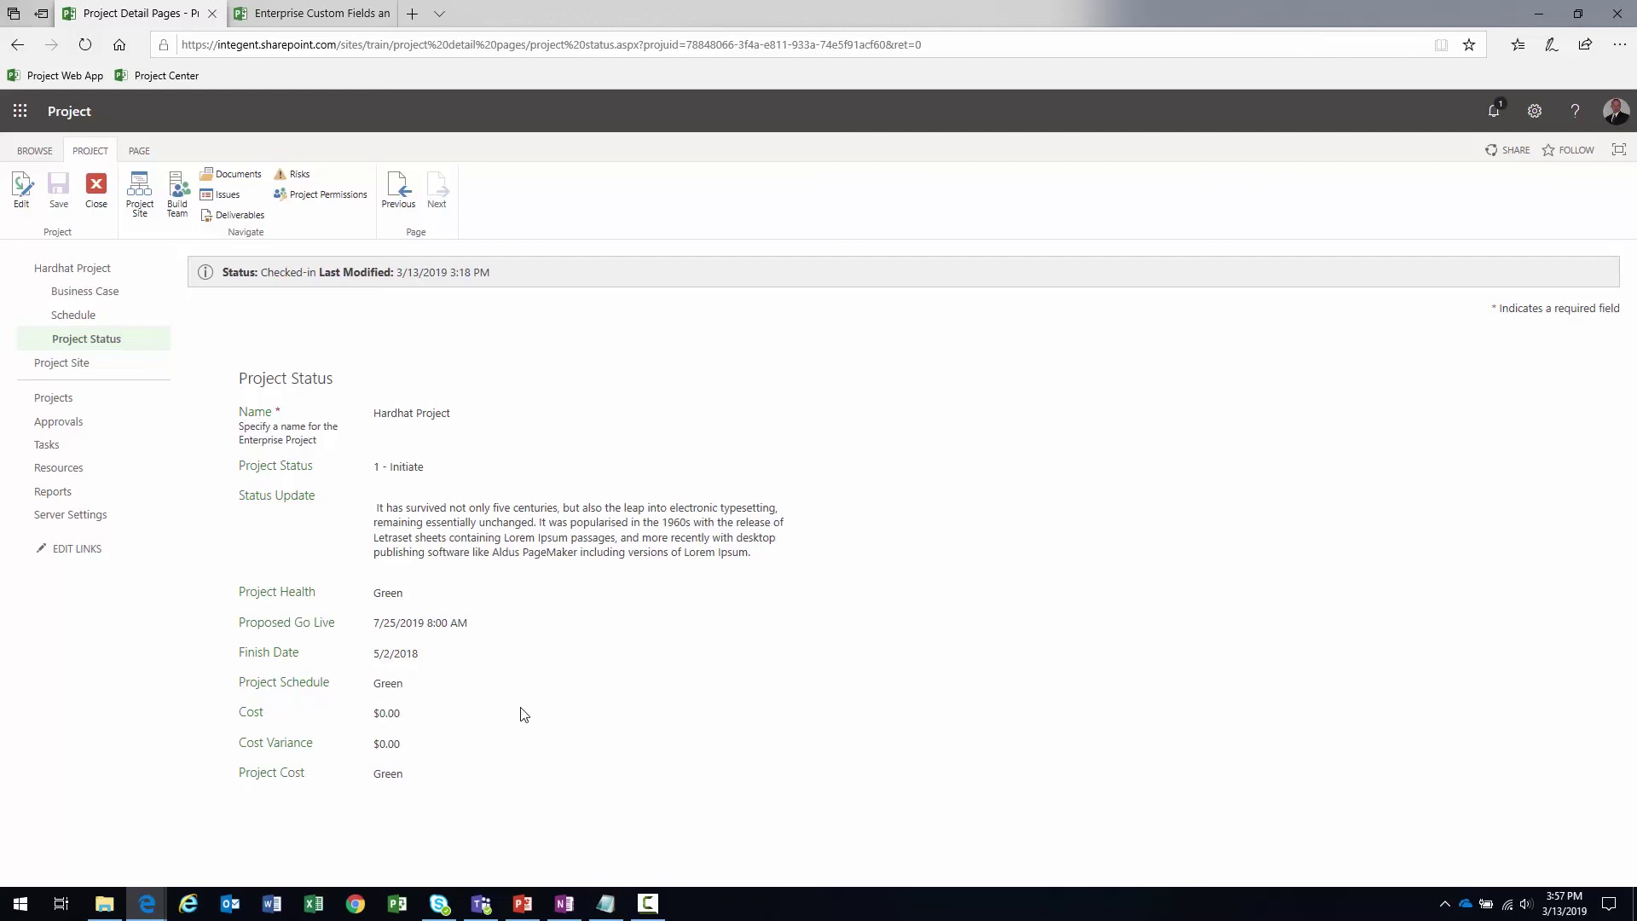